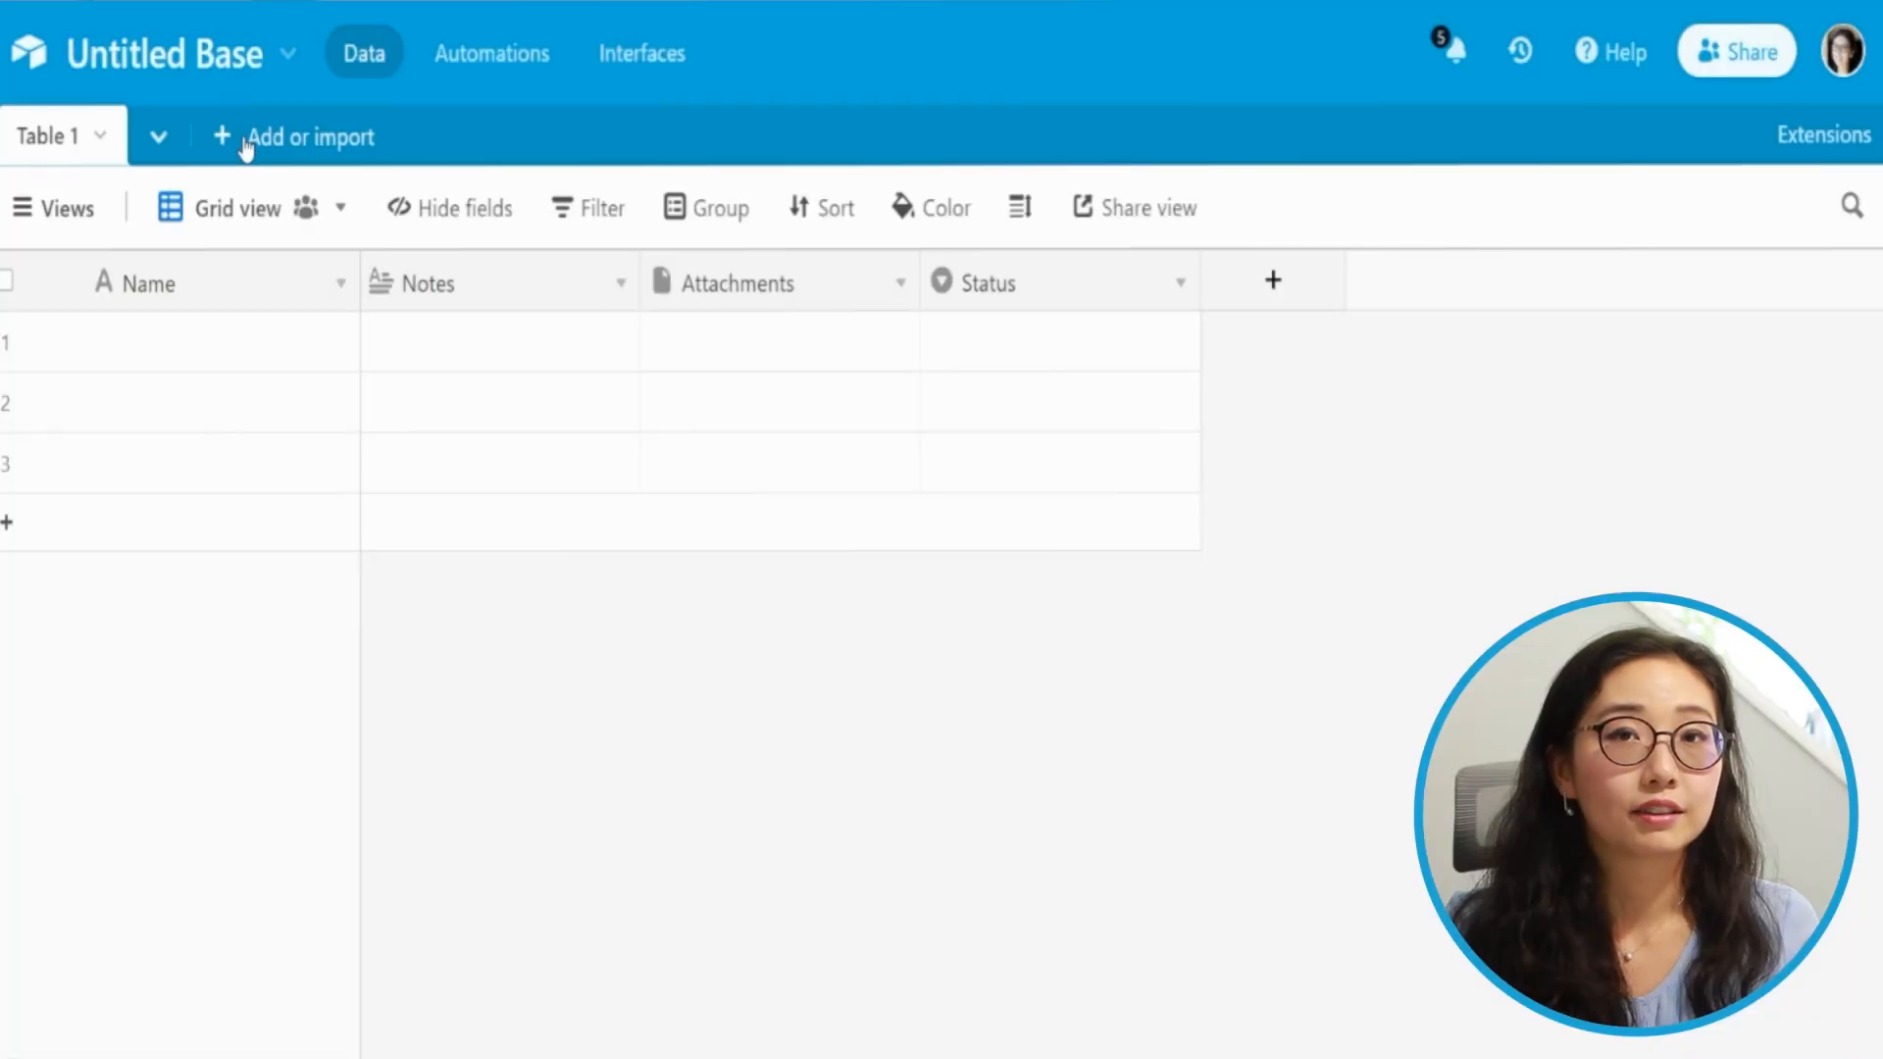
Add a new empty table to the base, keeping the name Table 2.
left_click(222, 140)
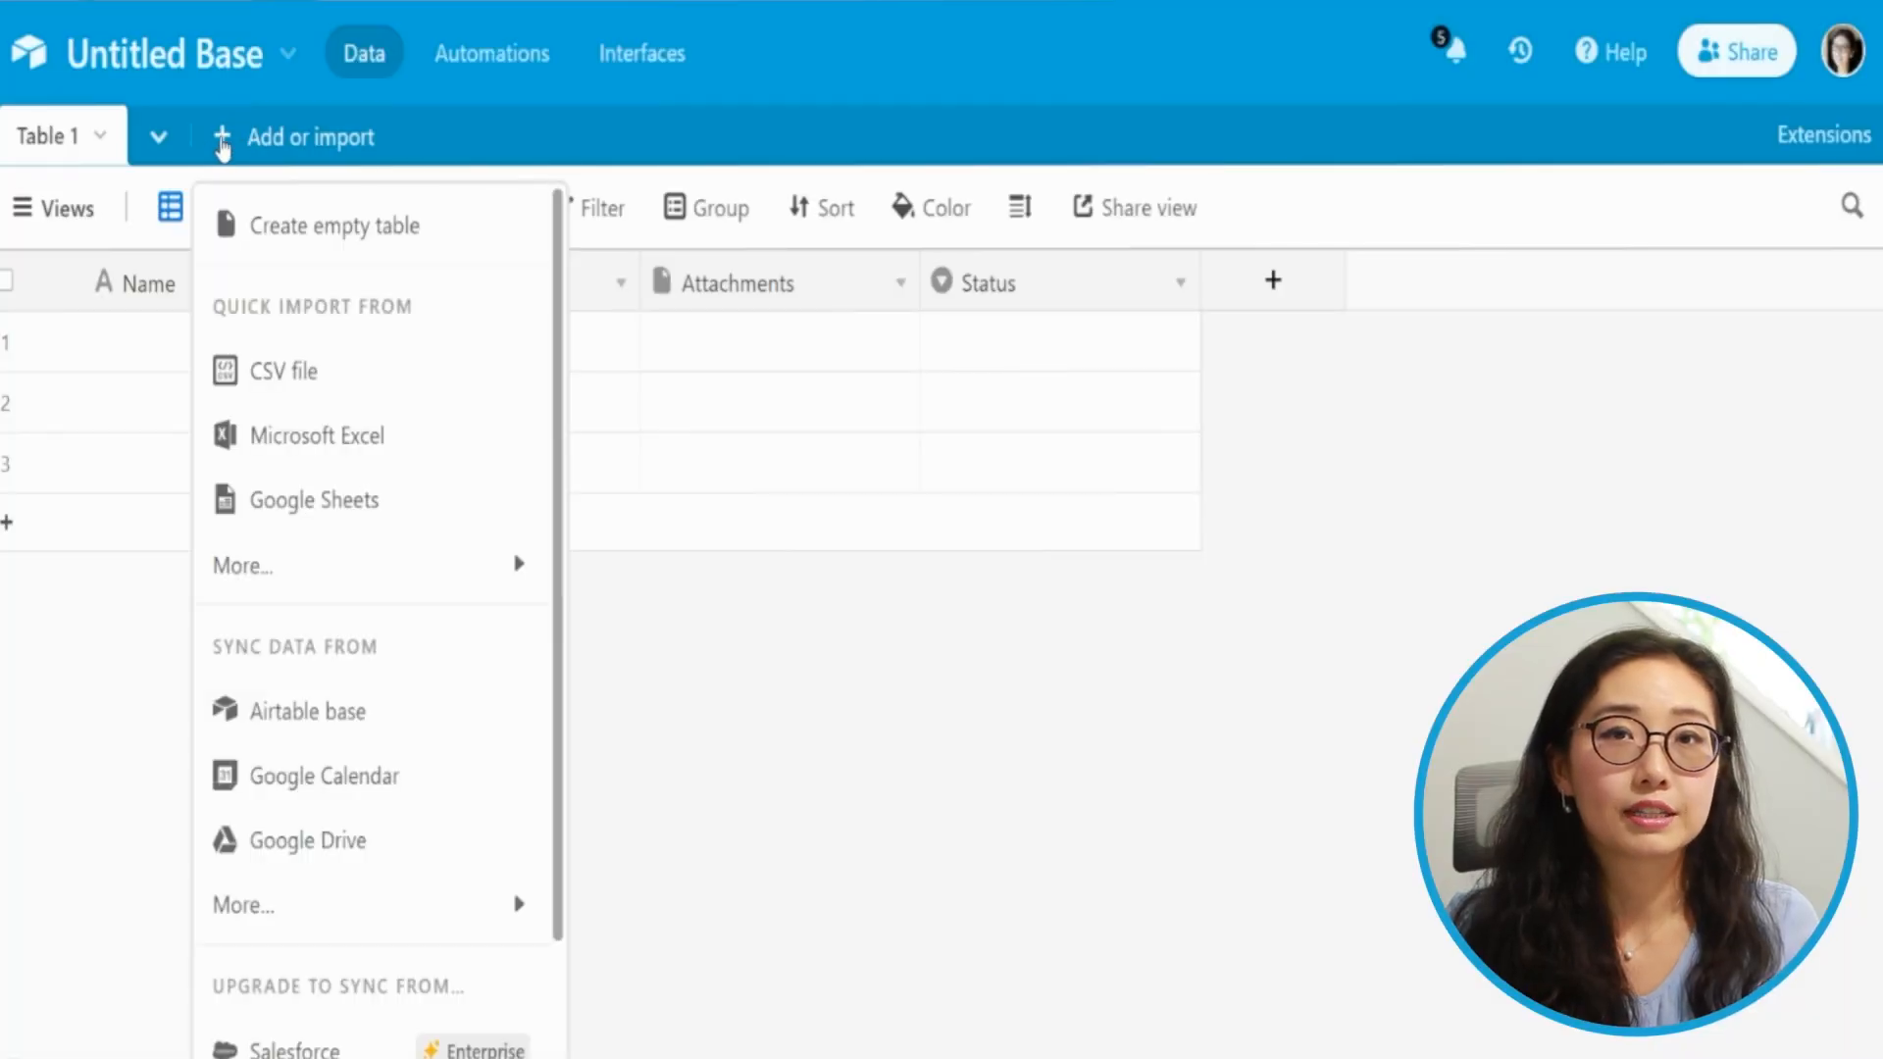
left_click(285, 226)
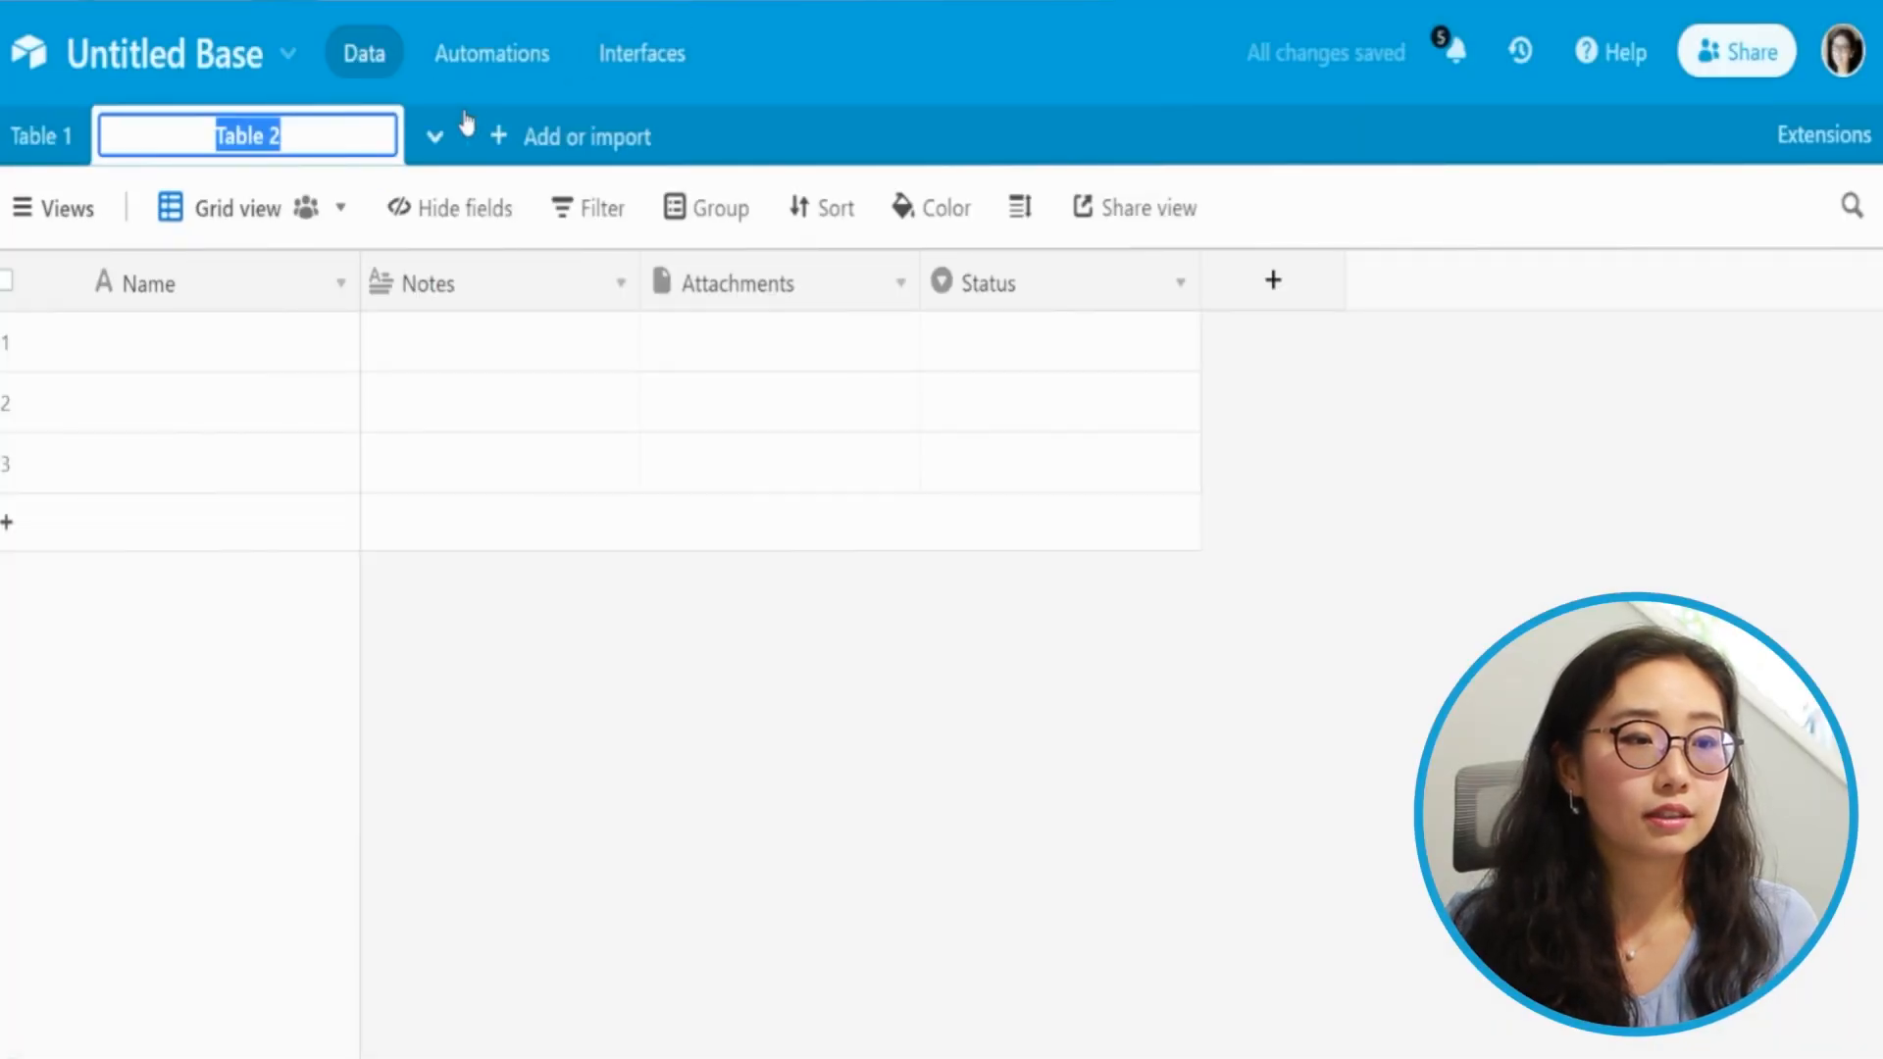
key("Return")
Examine the options for adding or importing tables and the view types that can be created for Table 2.
left_click(421, 142)
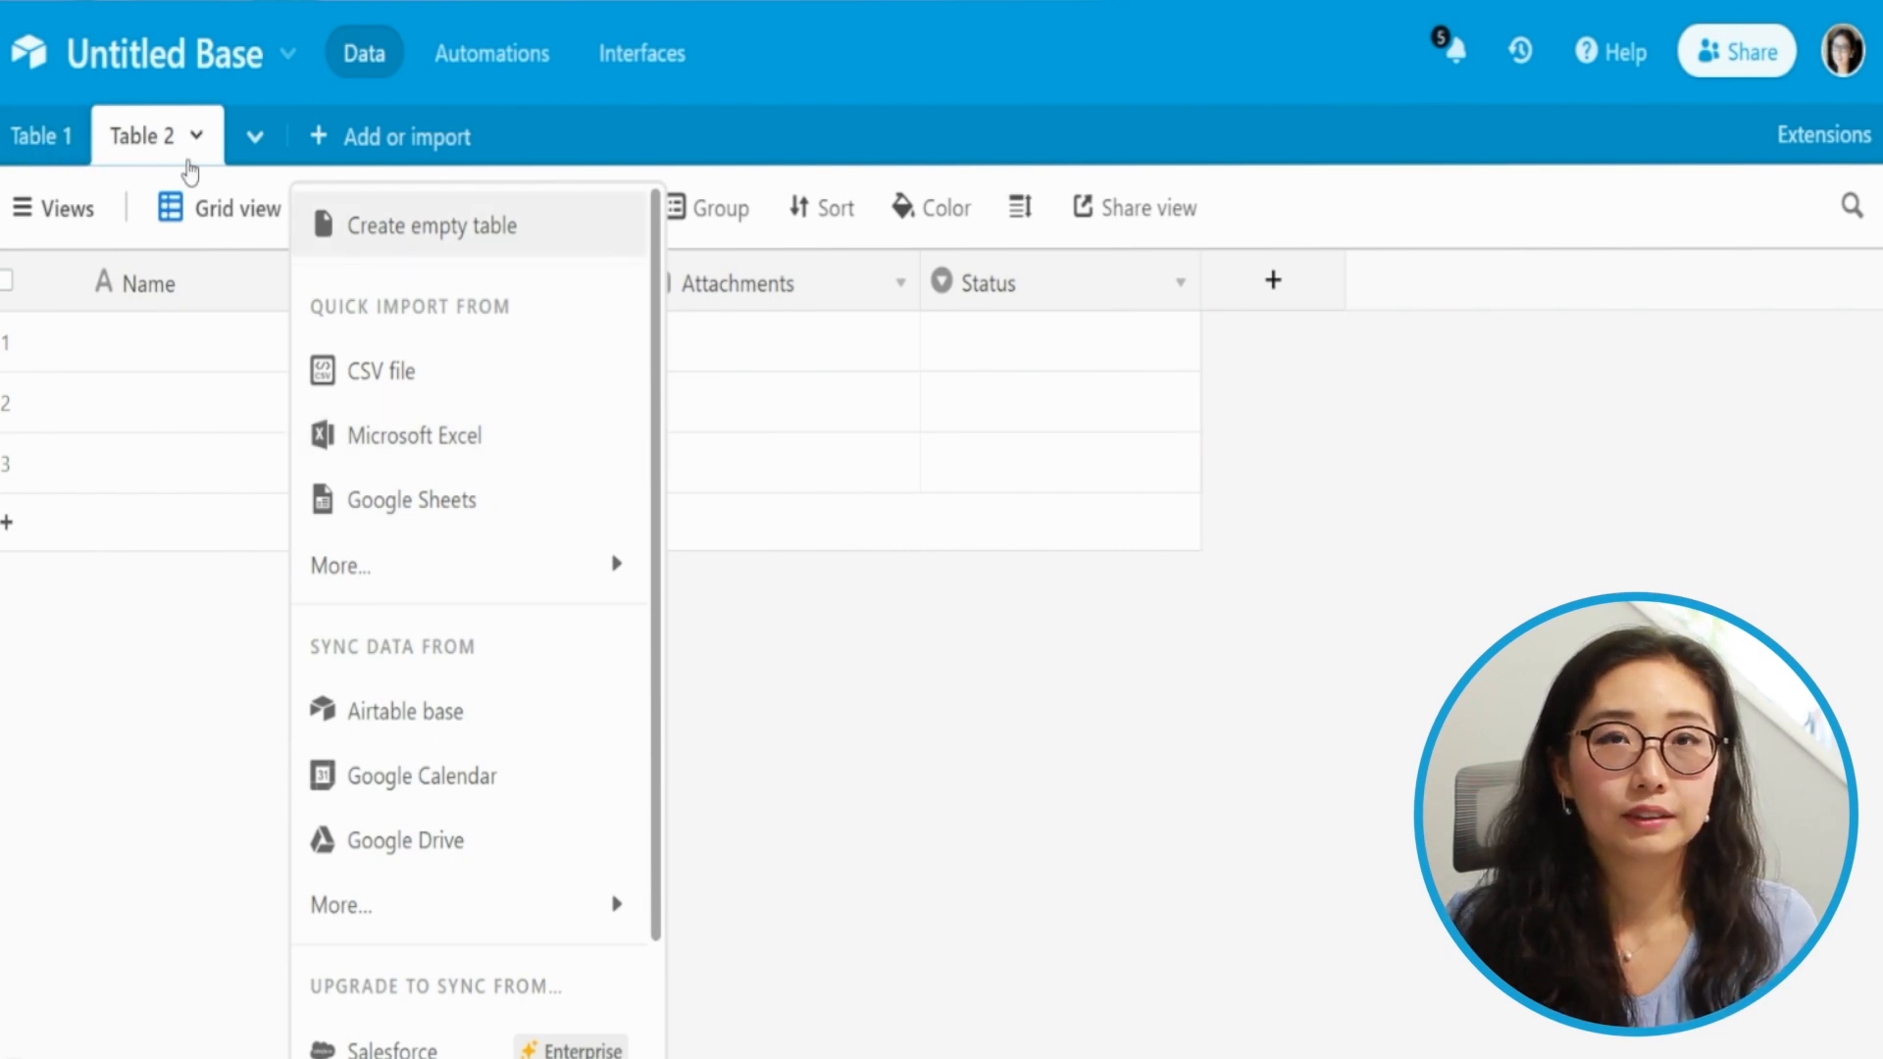
left_click(1432, 478)
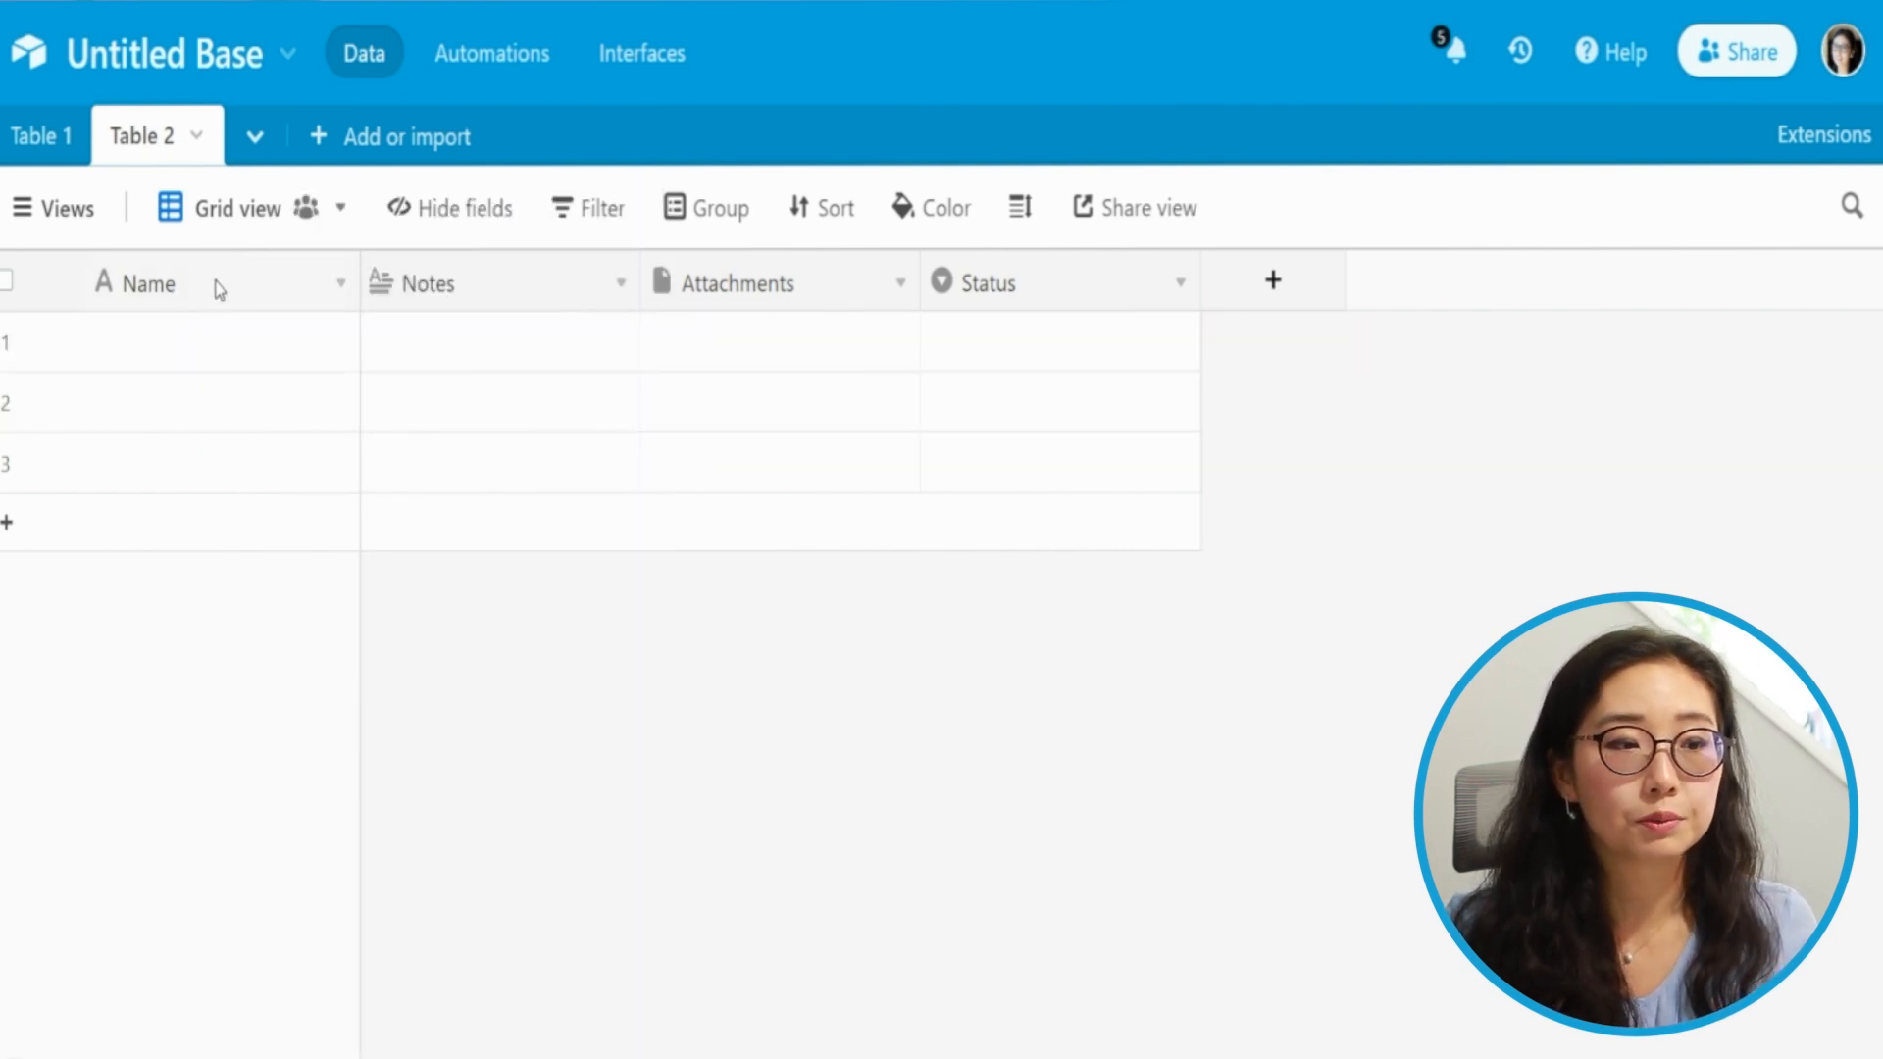
mouse_move(102, 286)
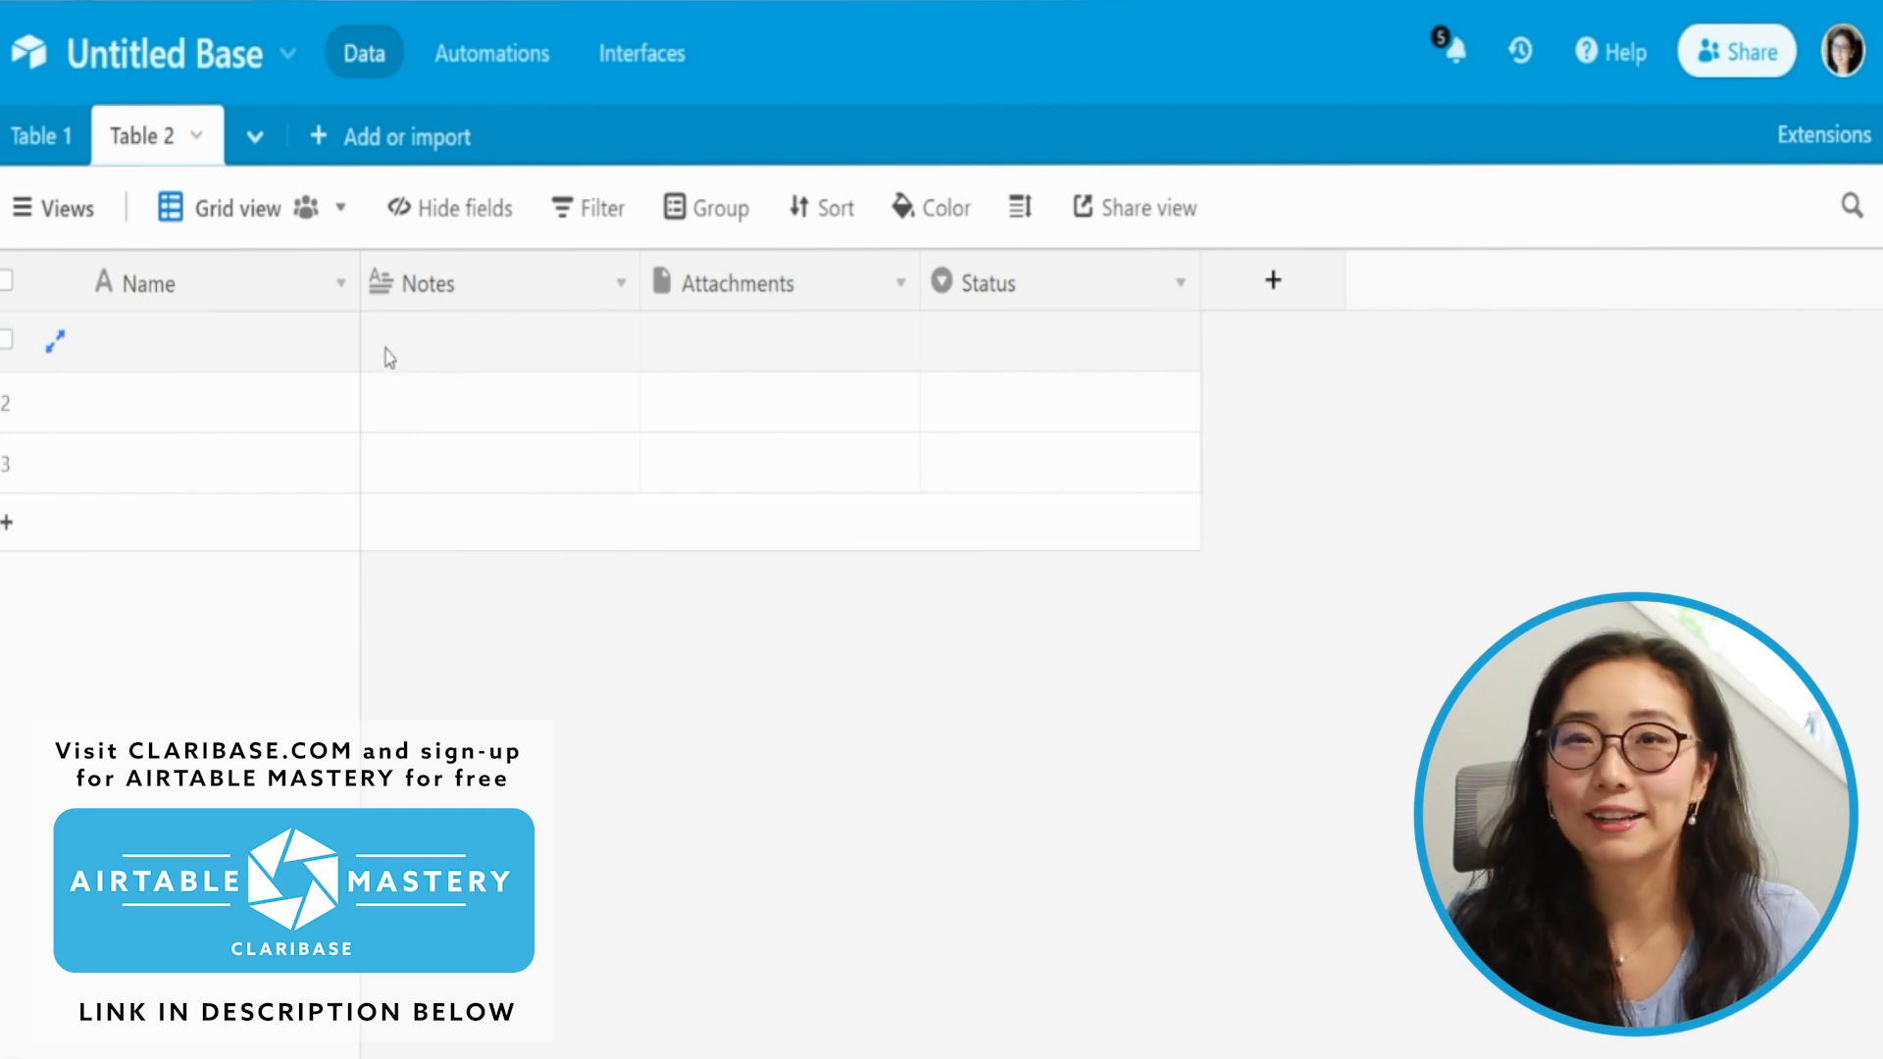
left_click(43, 223)
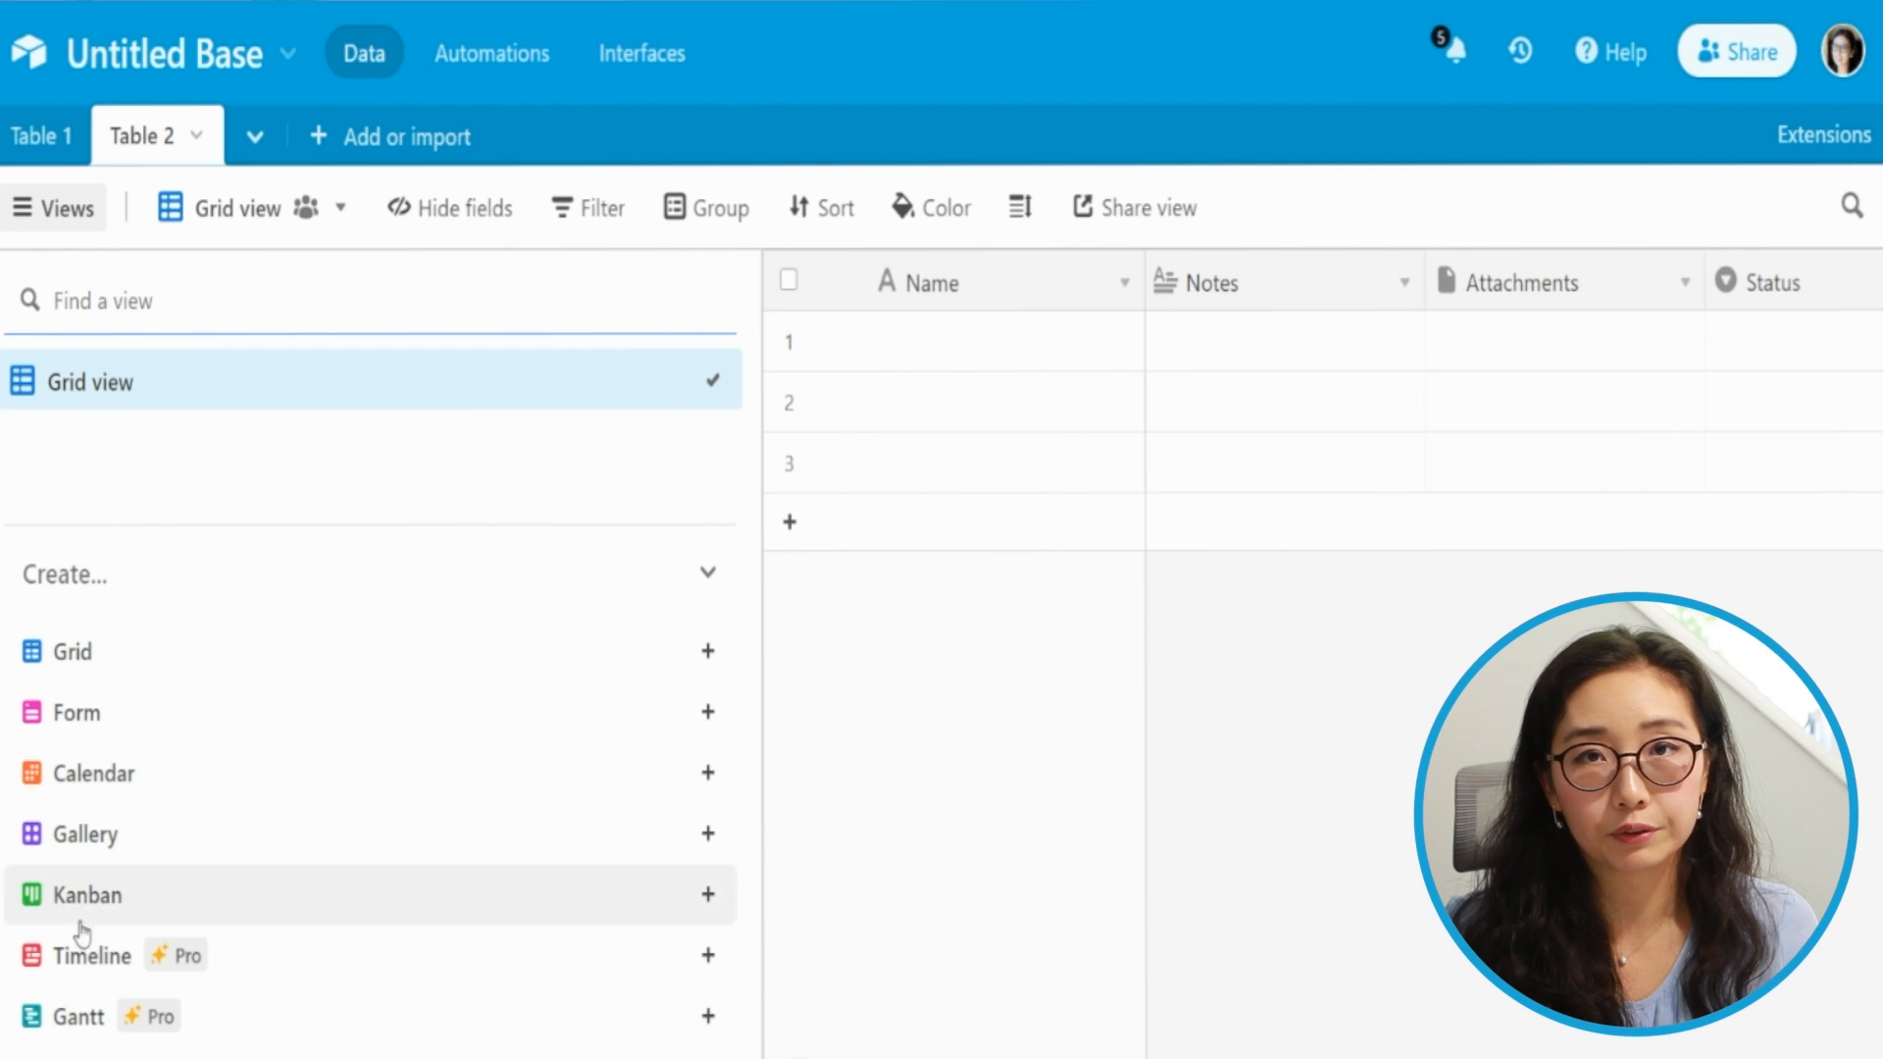
mouse_move(159, 812)
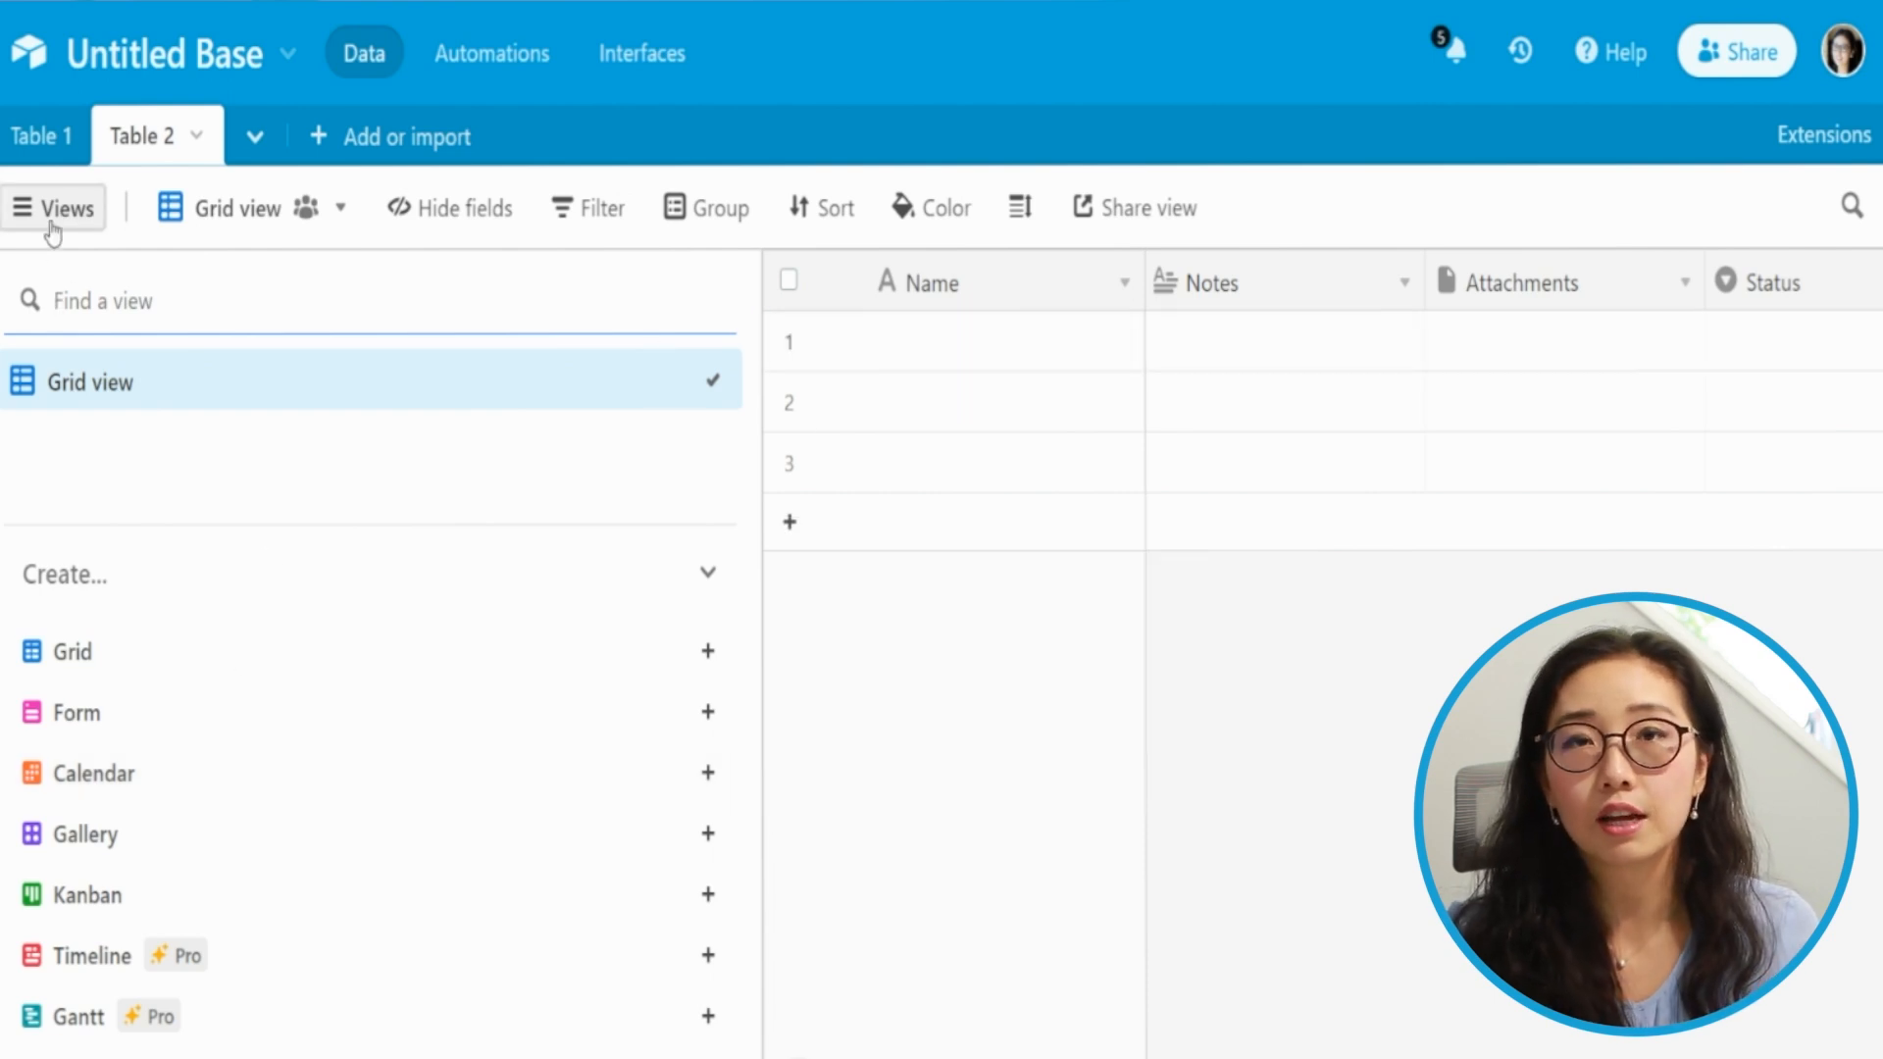
left_click(93, 215)
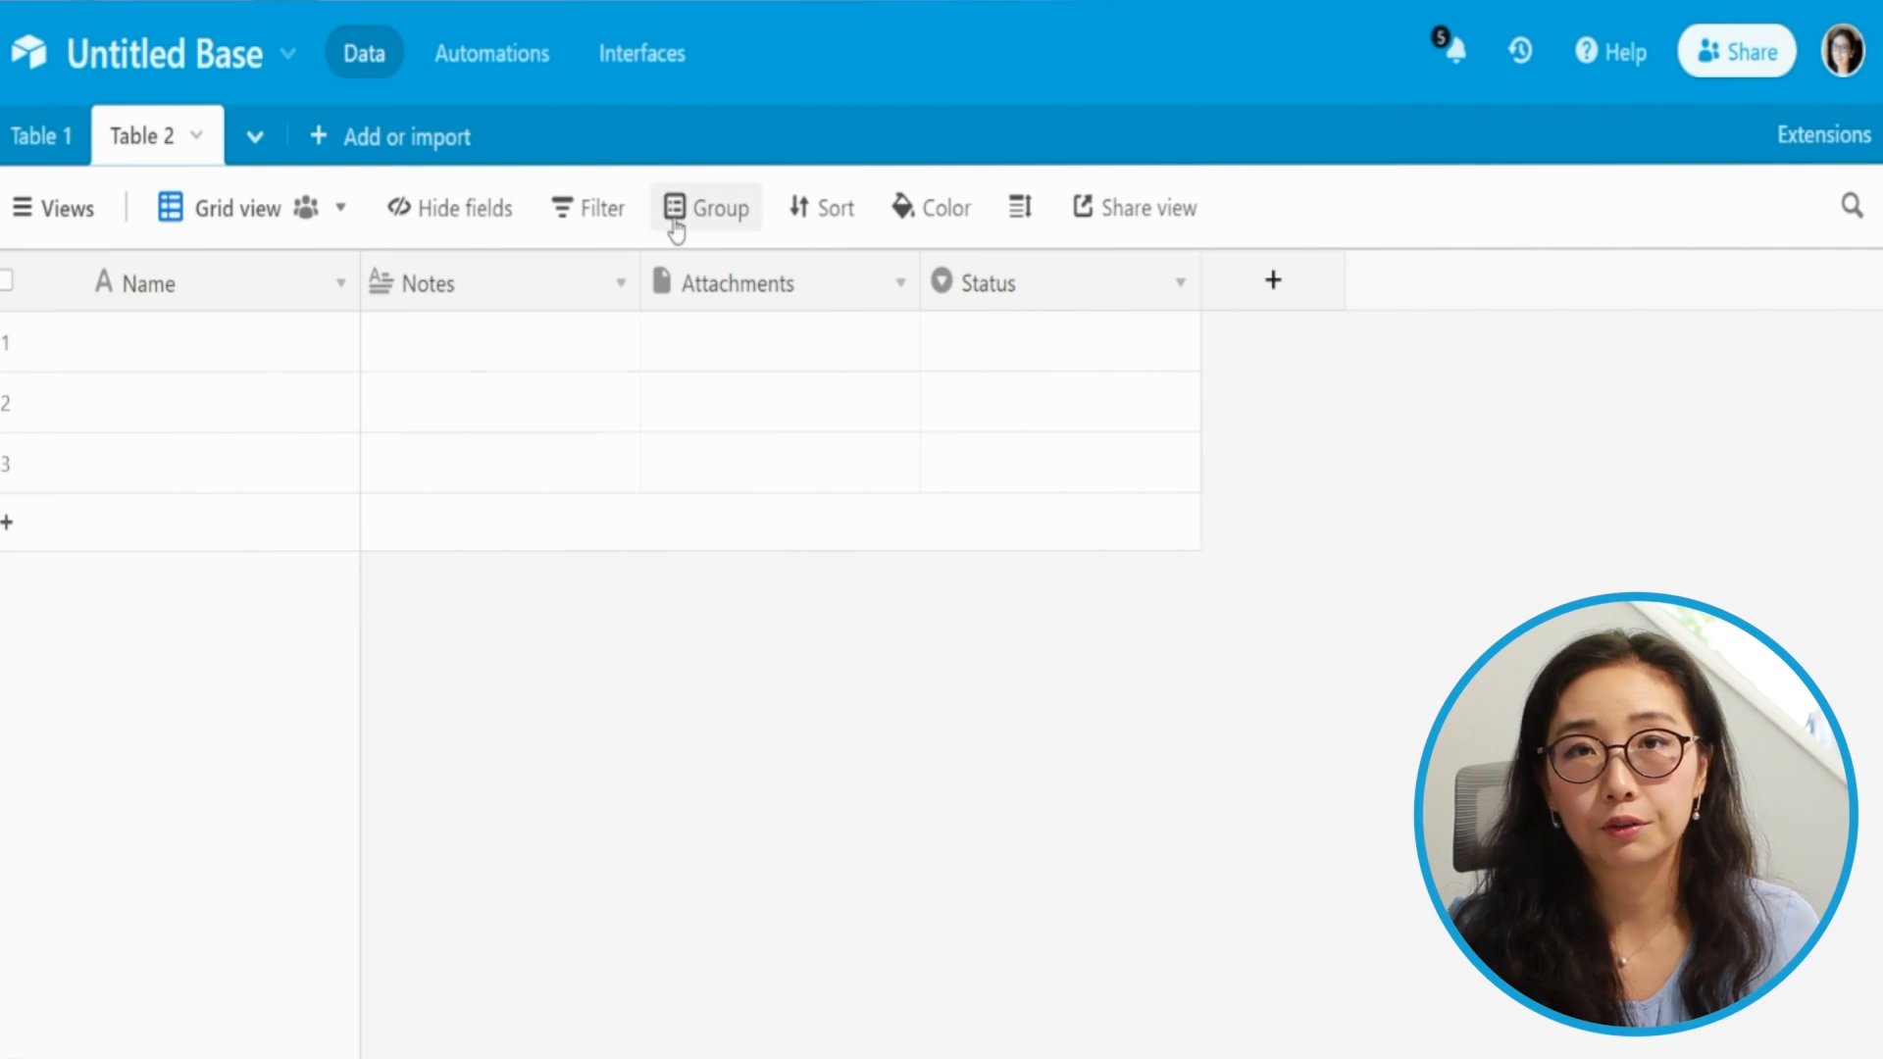
left_click(309, 196)
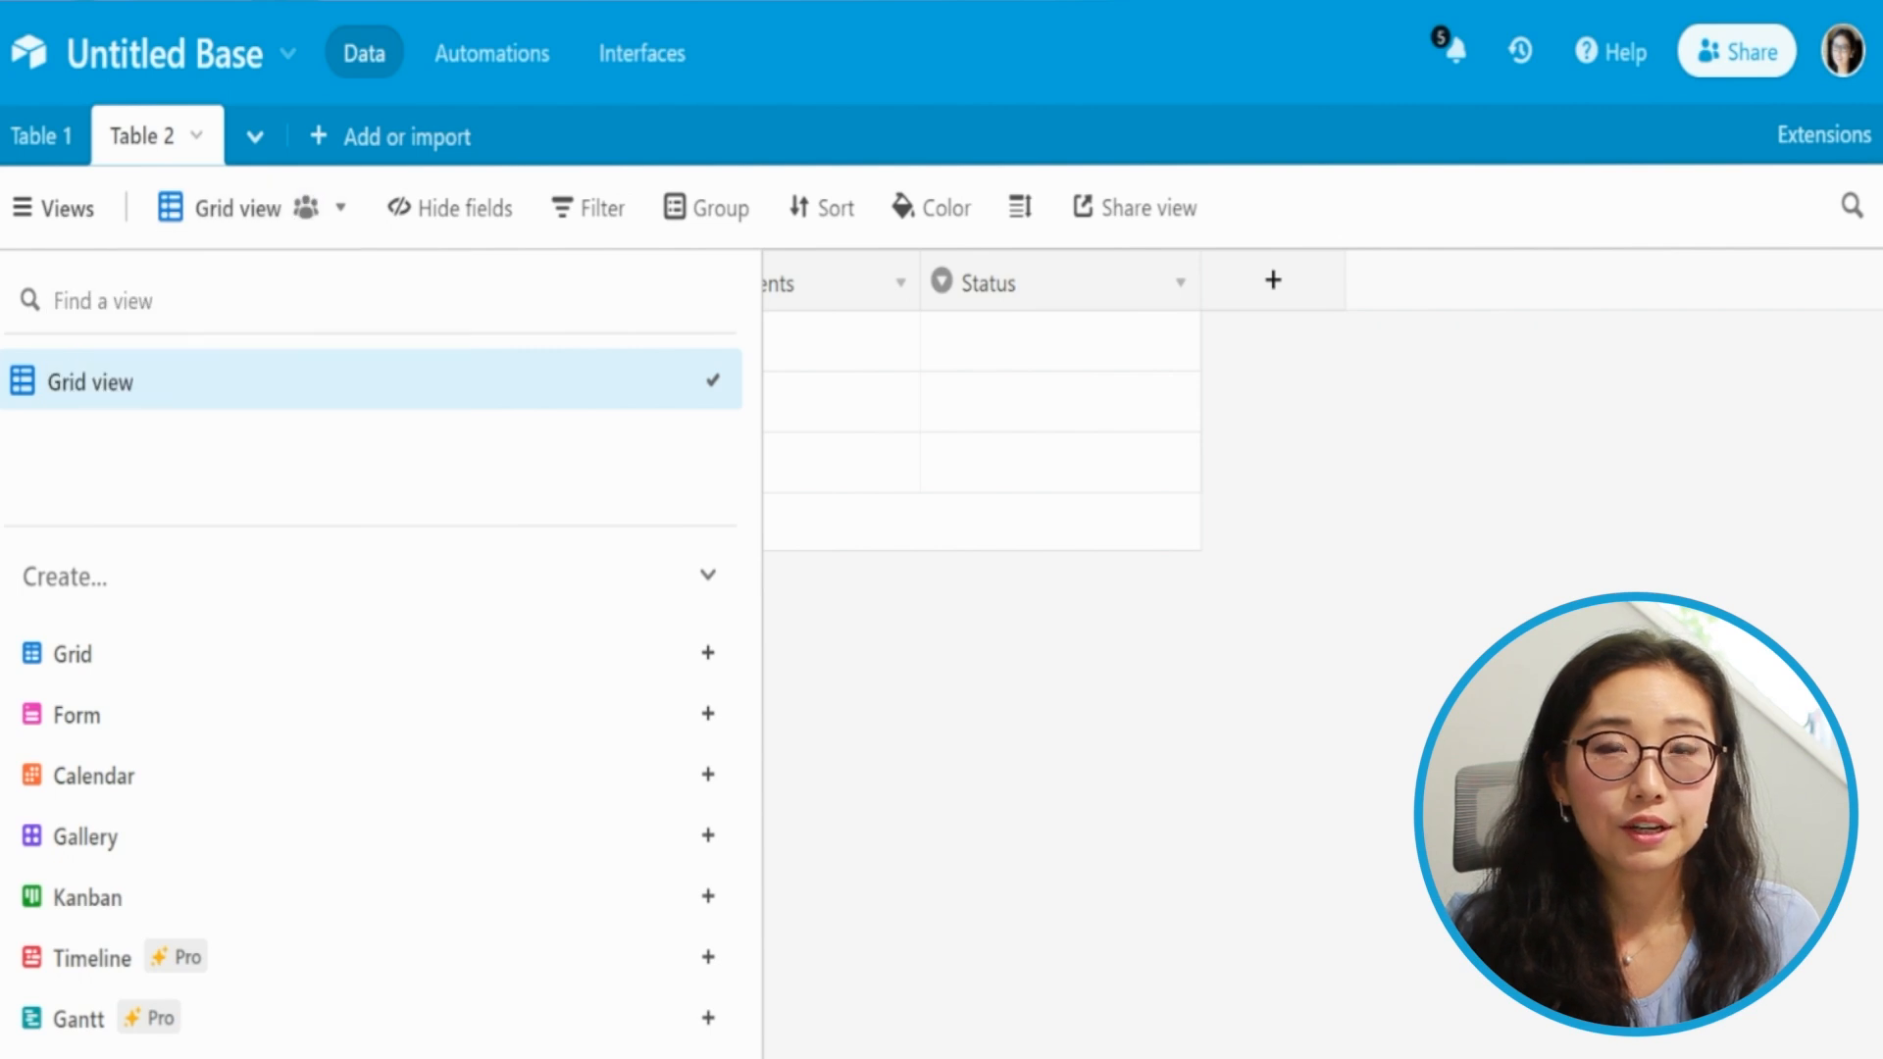
left_click(309, 202)
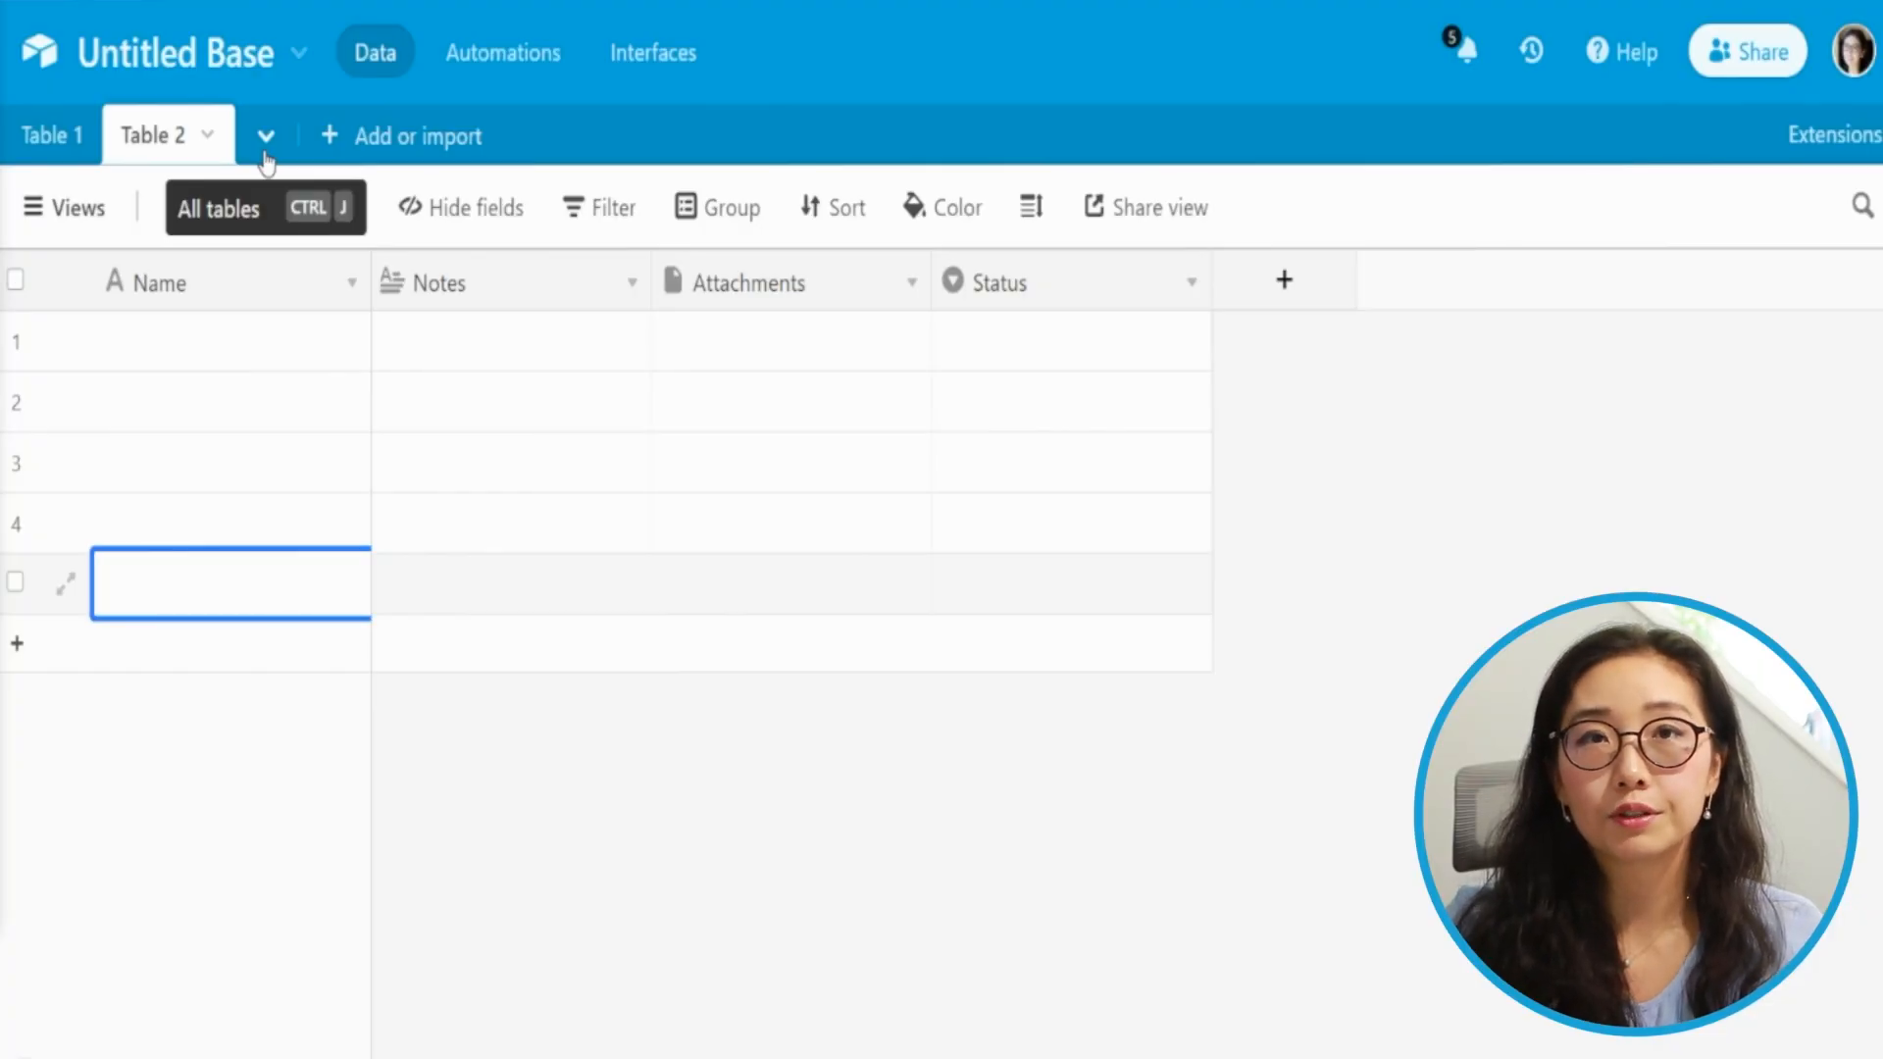
Rename Table 1 as Teacher and Table 2 as Classroom.
double_click(67, 137)
type("Teacher")
key("Return")
left_click(216, 149)
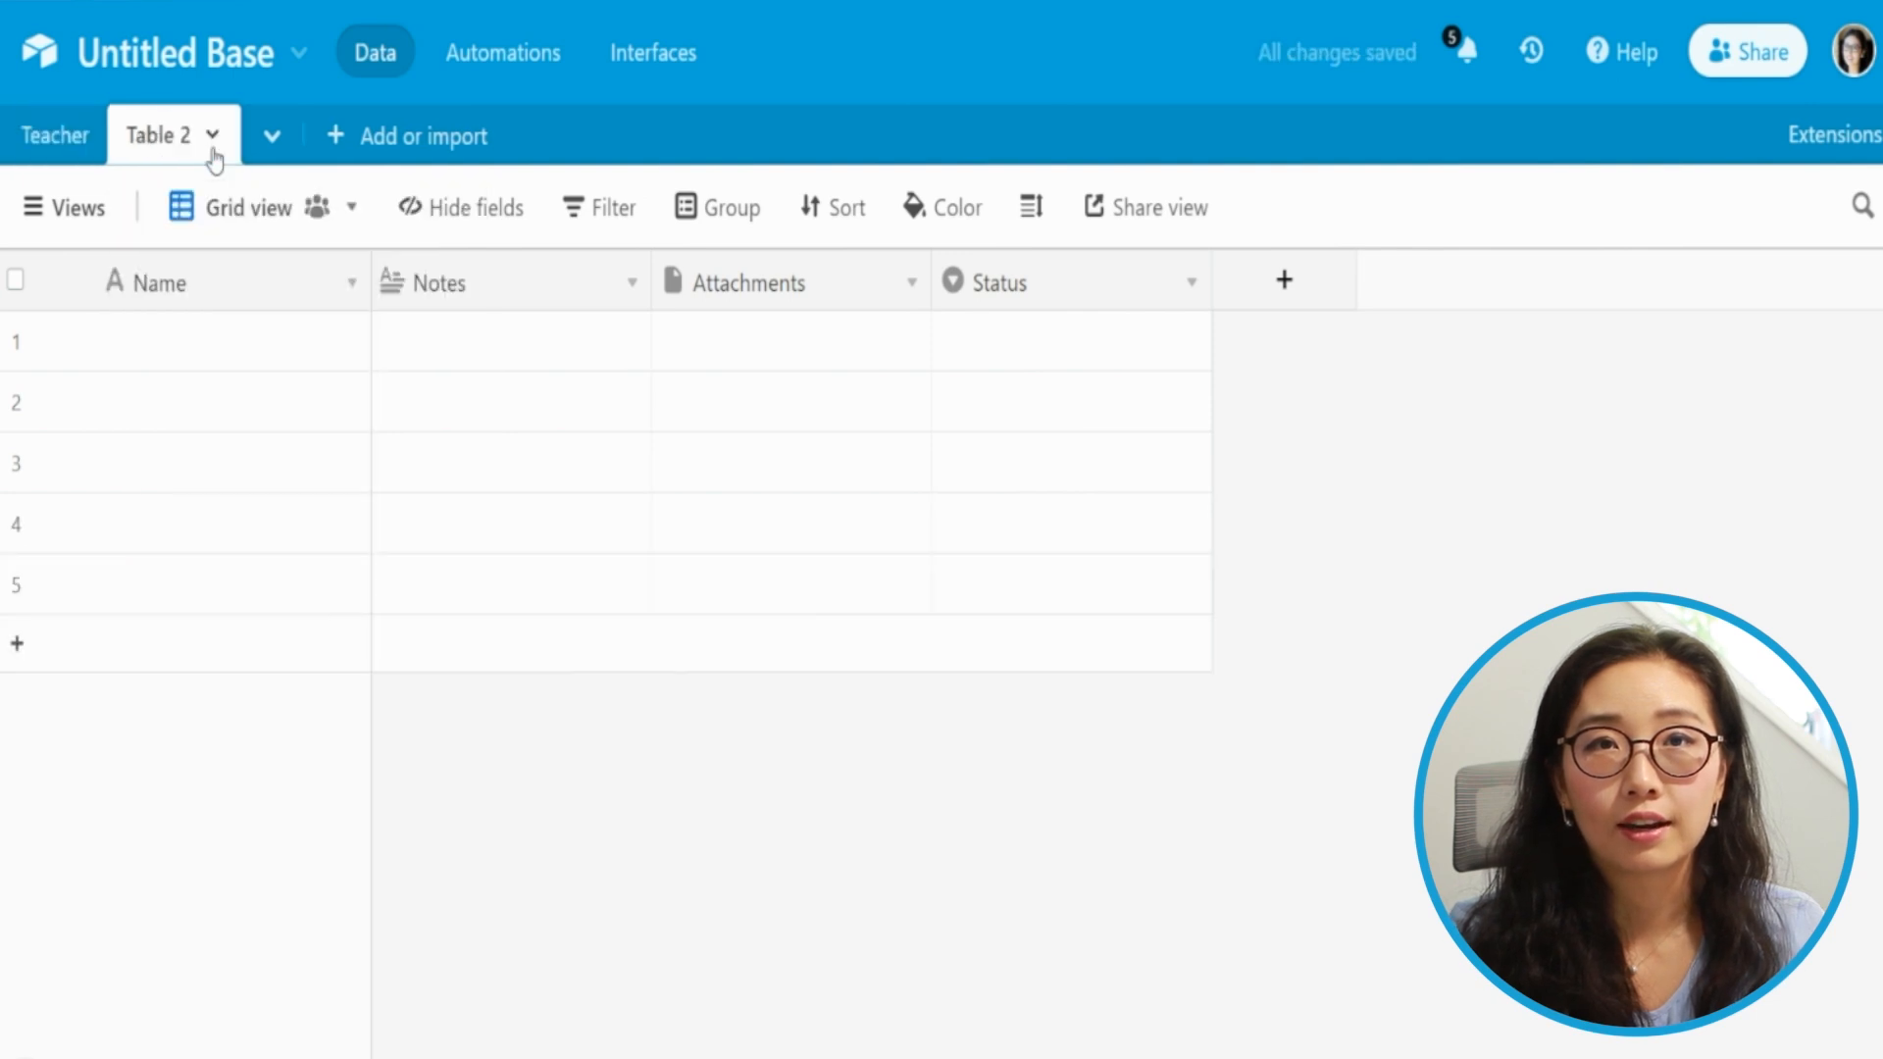
double_click(176, 152)
type("Classroom")
key("Return")
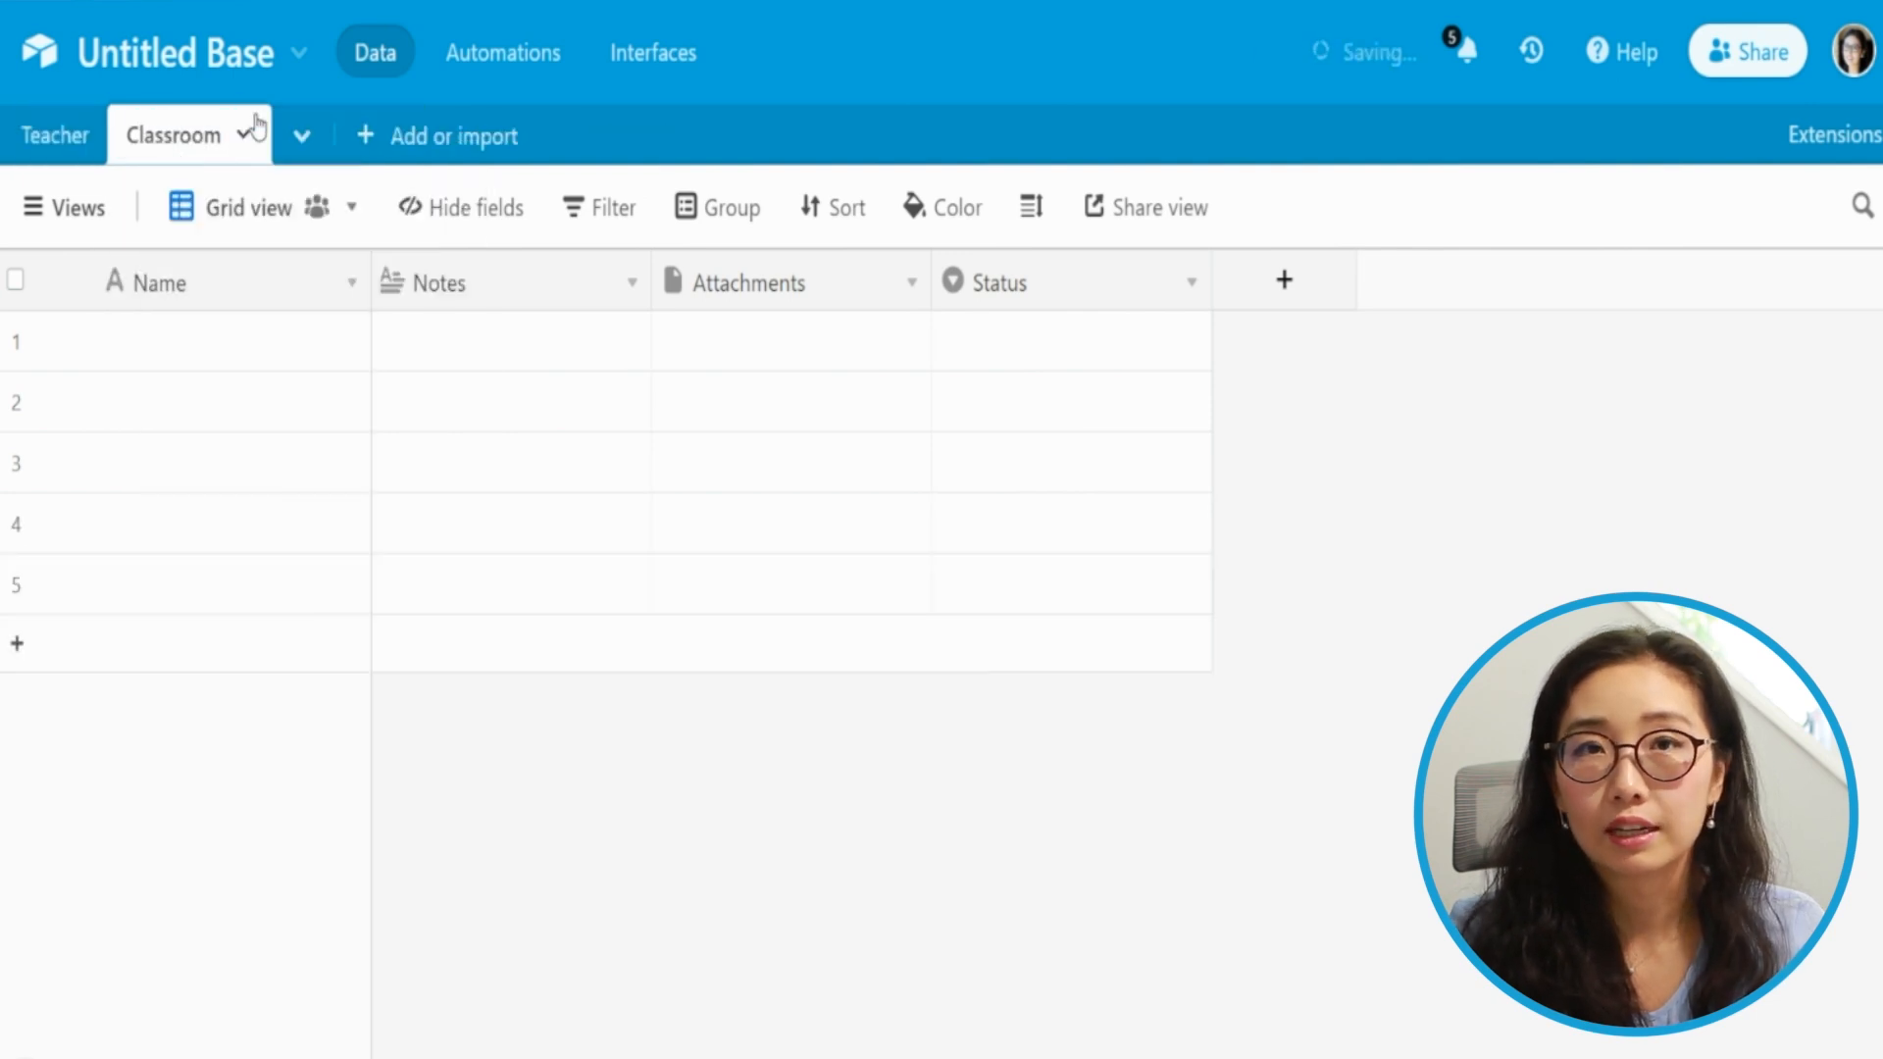
Add a third empty table named Schedule.
left_click(365, 136)
left_click(407, 225)
type("Schedule")
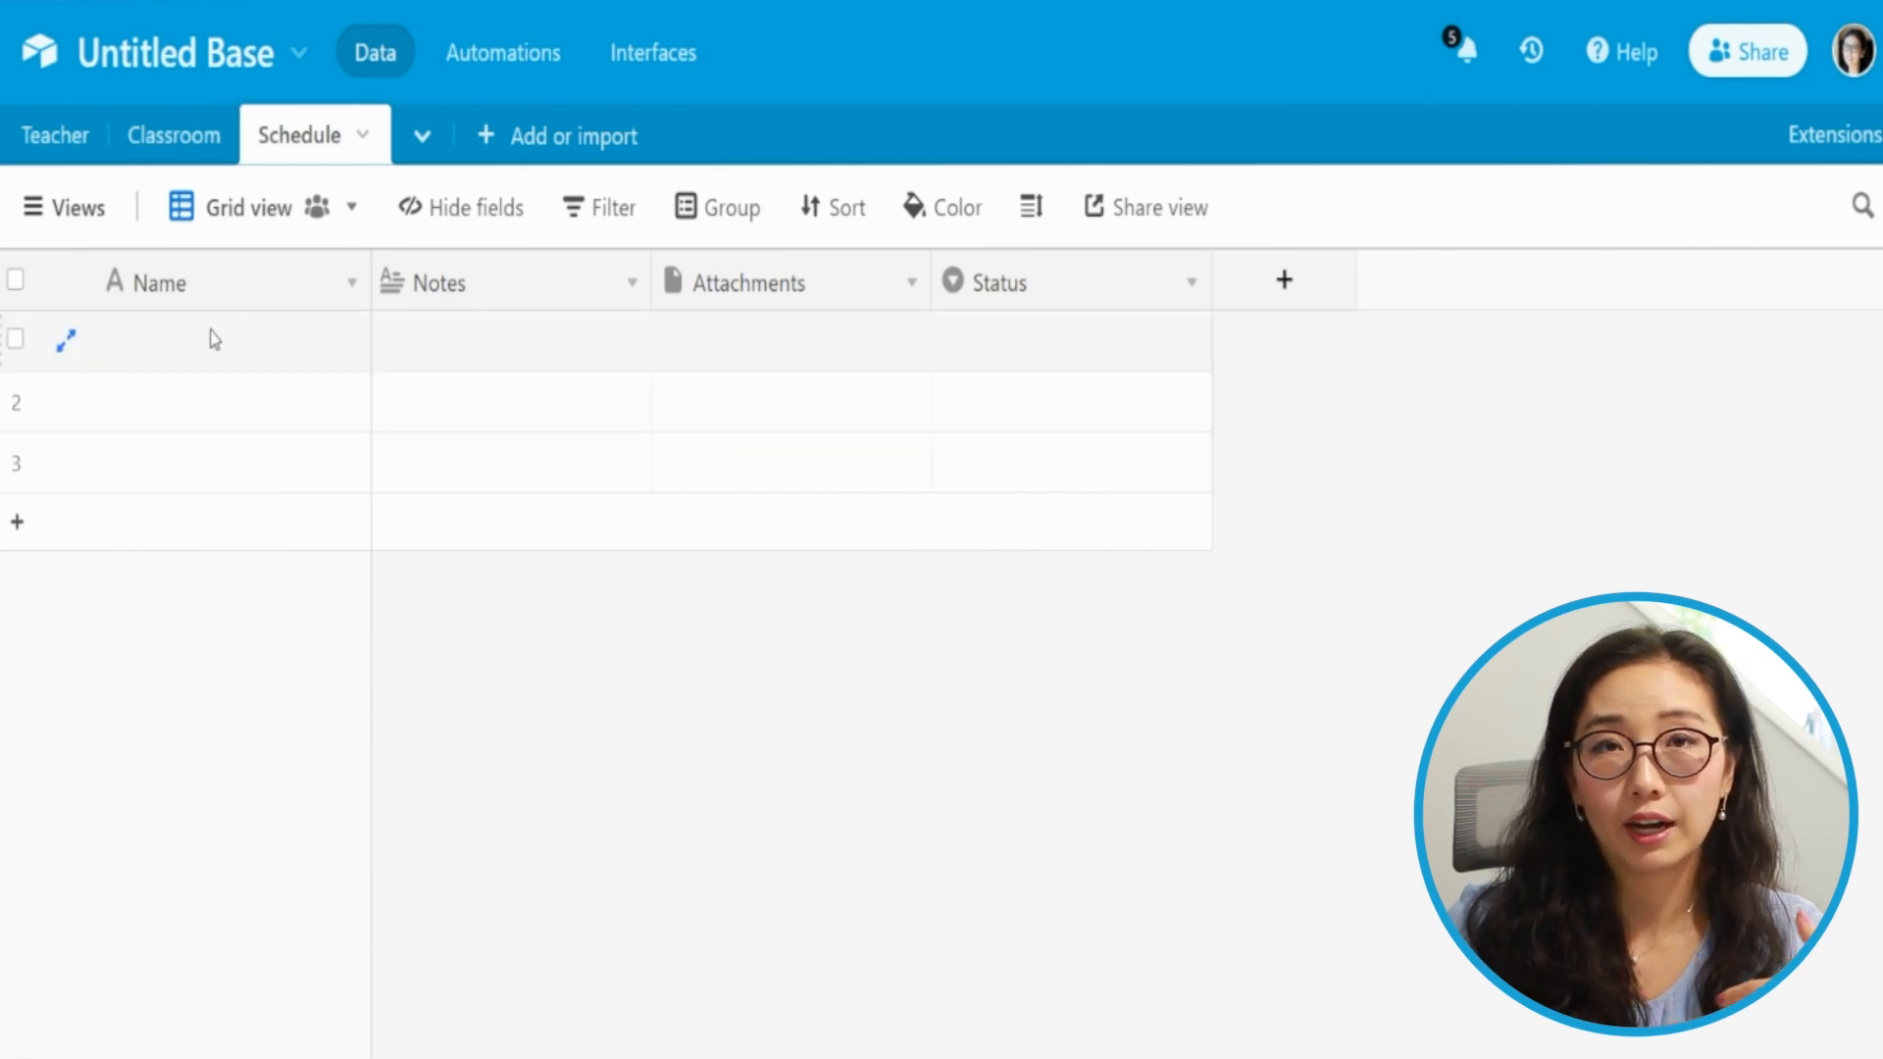
Delete the default fields beside Name from the Schedule table.
left_click(630, 282)
left_click(471, 1049)
left_click(630, 283)
left_click(470, 1049)
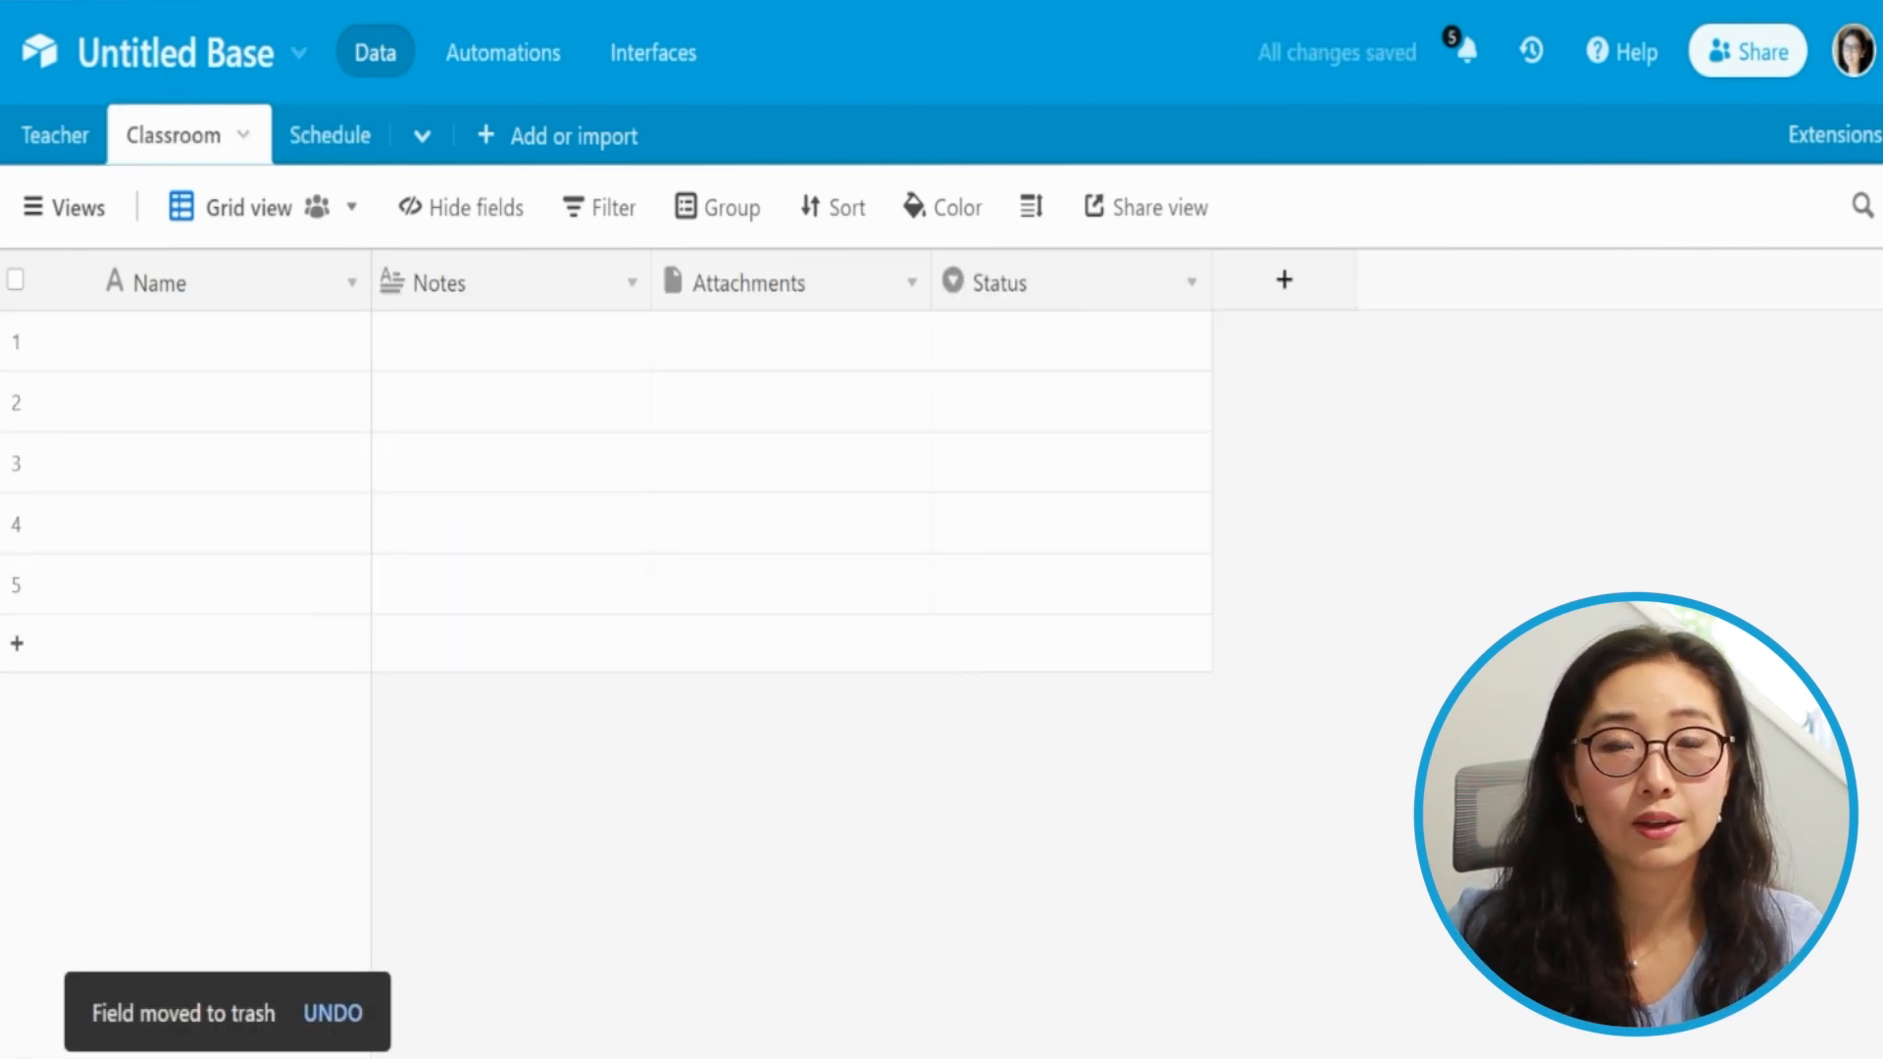
Delete the Notes, Attachments and Status fields from the Classroom table.
left_click(353, 283)
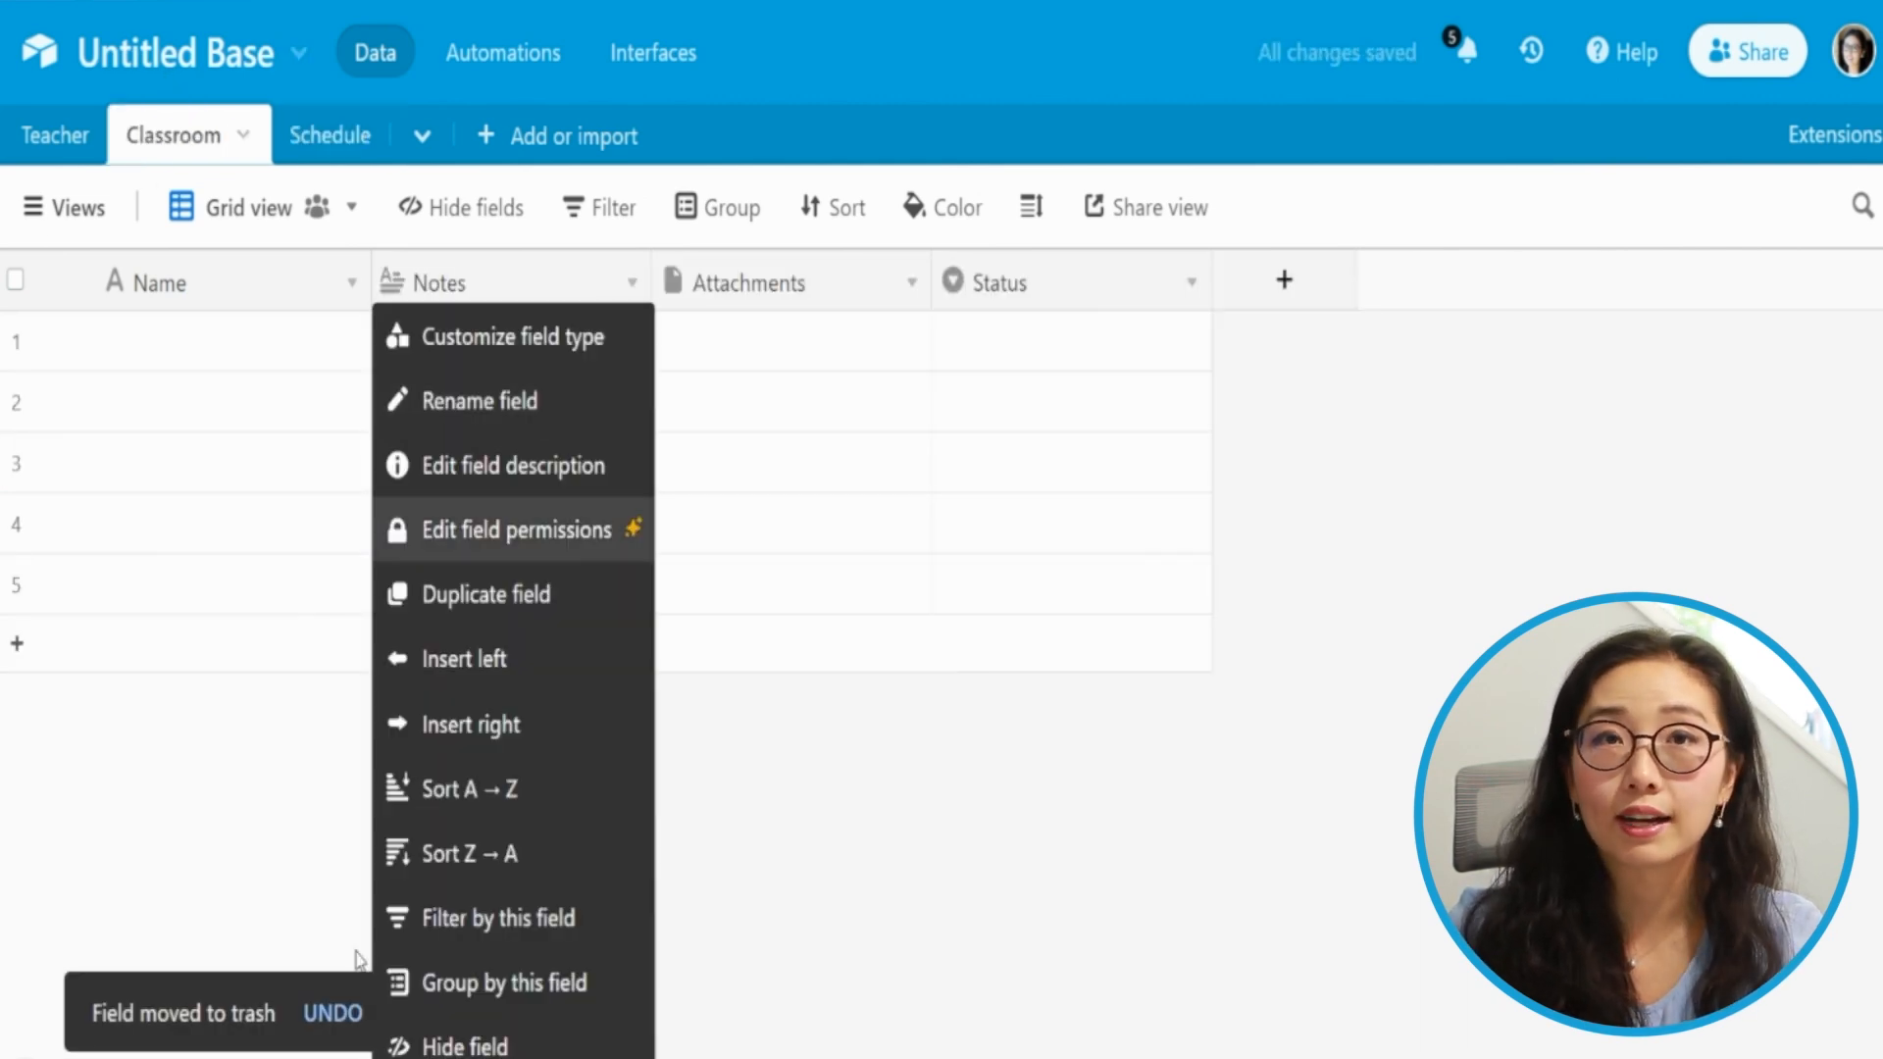
left_click(471, 1049)
left_click(630, 282)
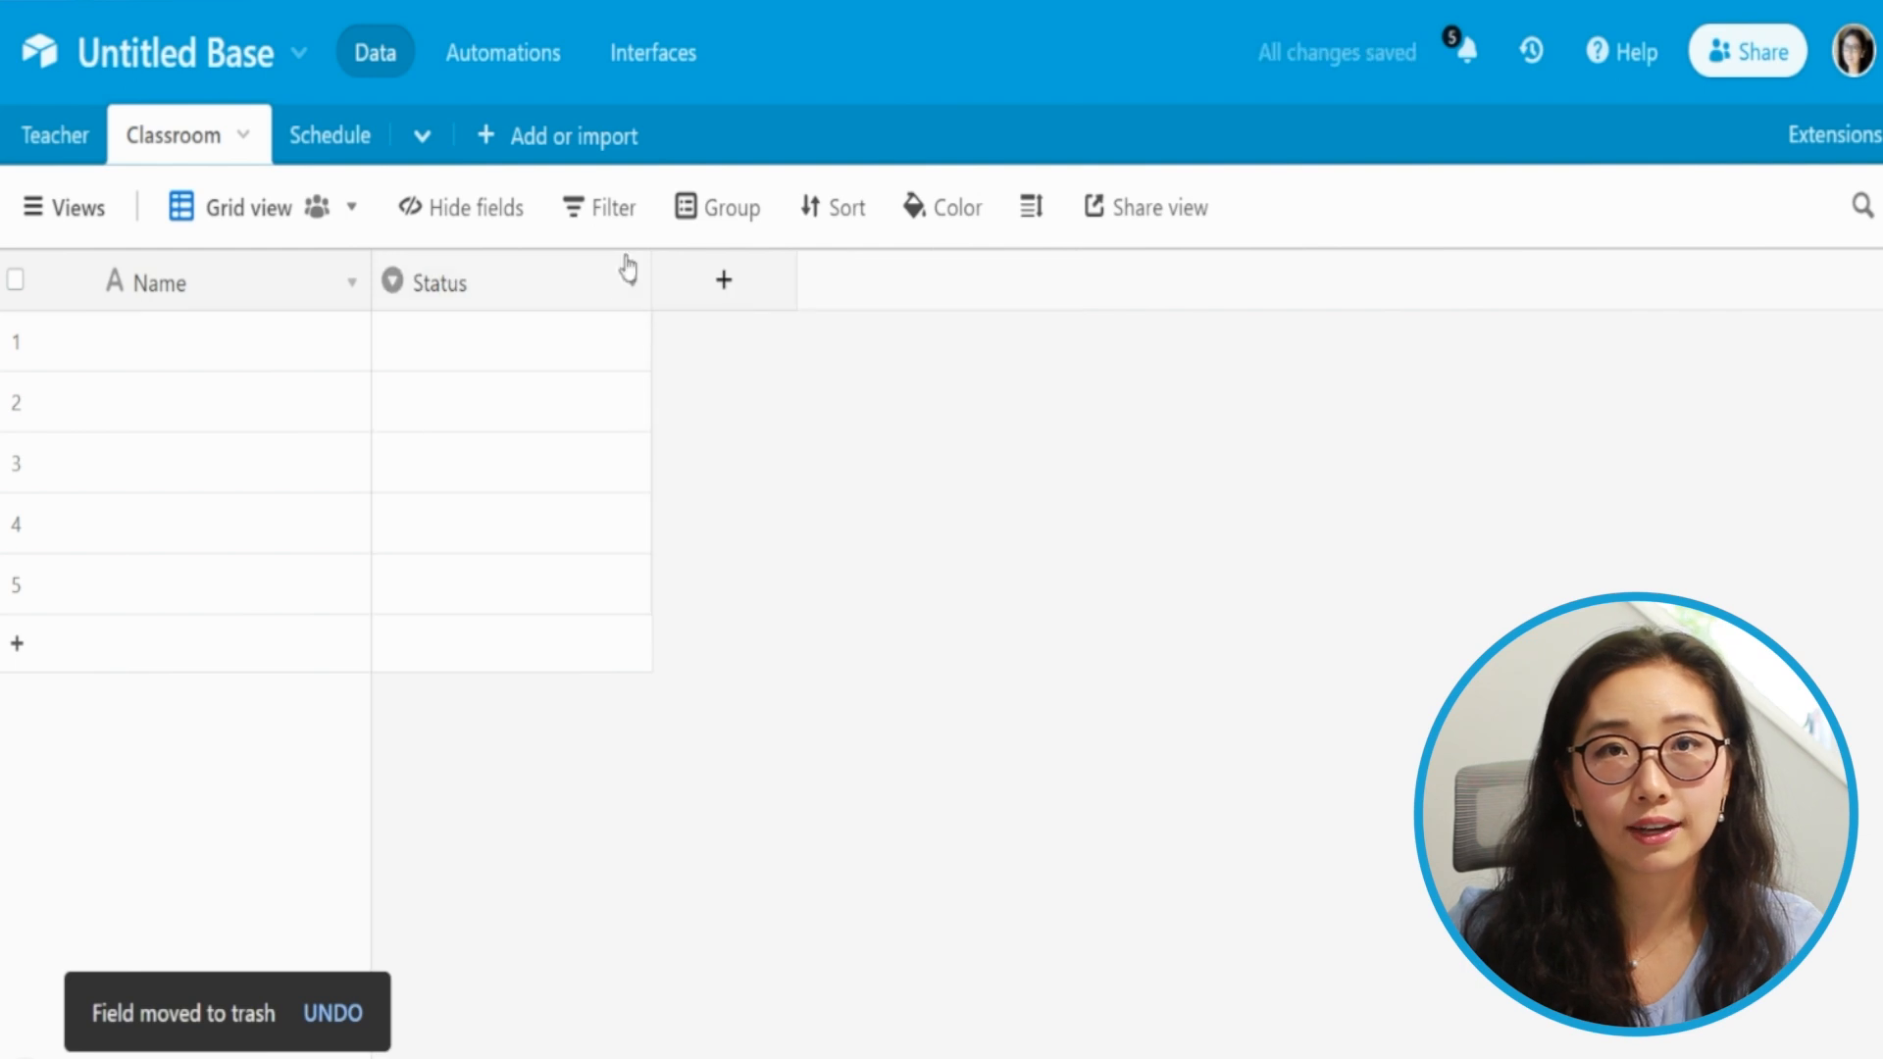
left_click(630, 282)
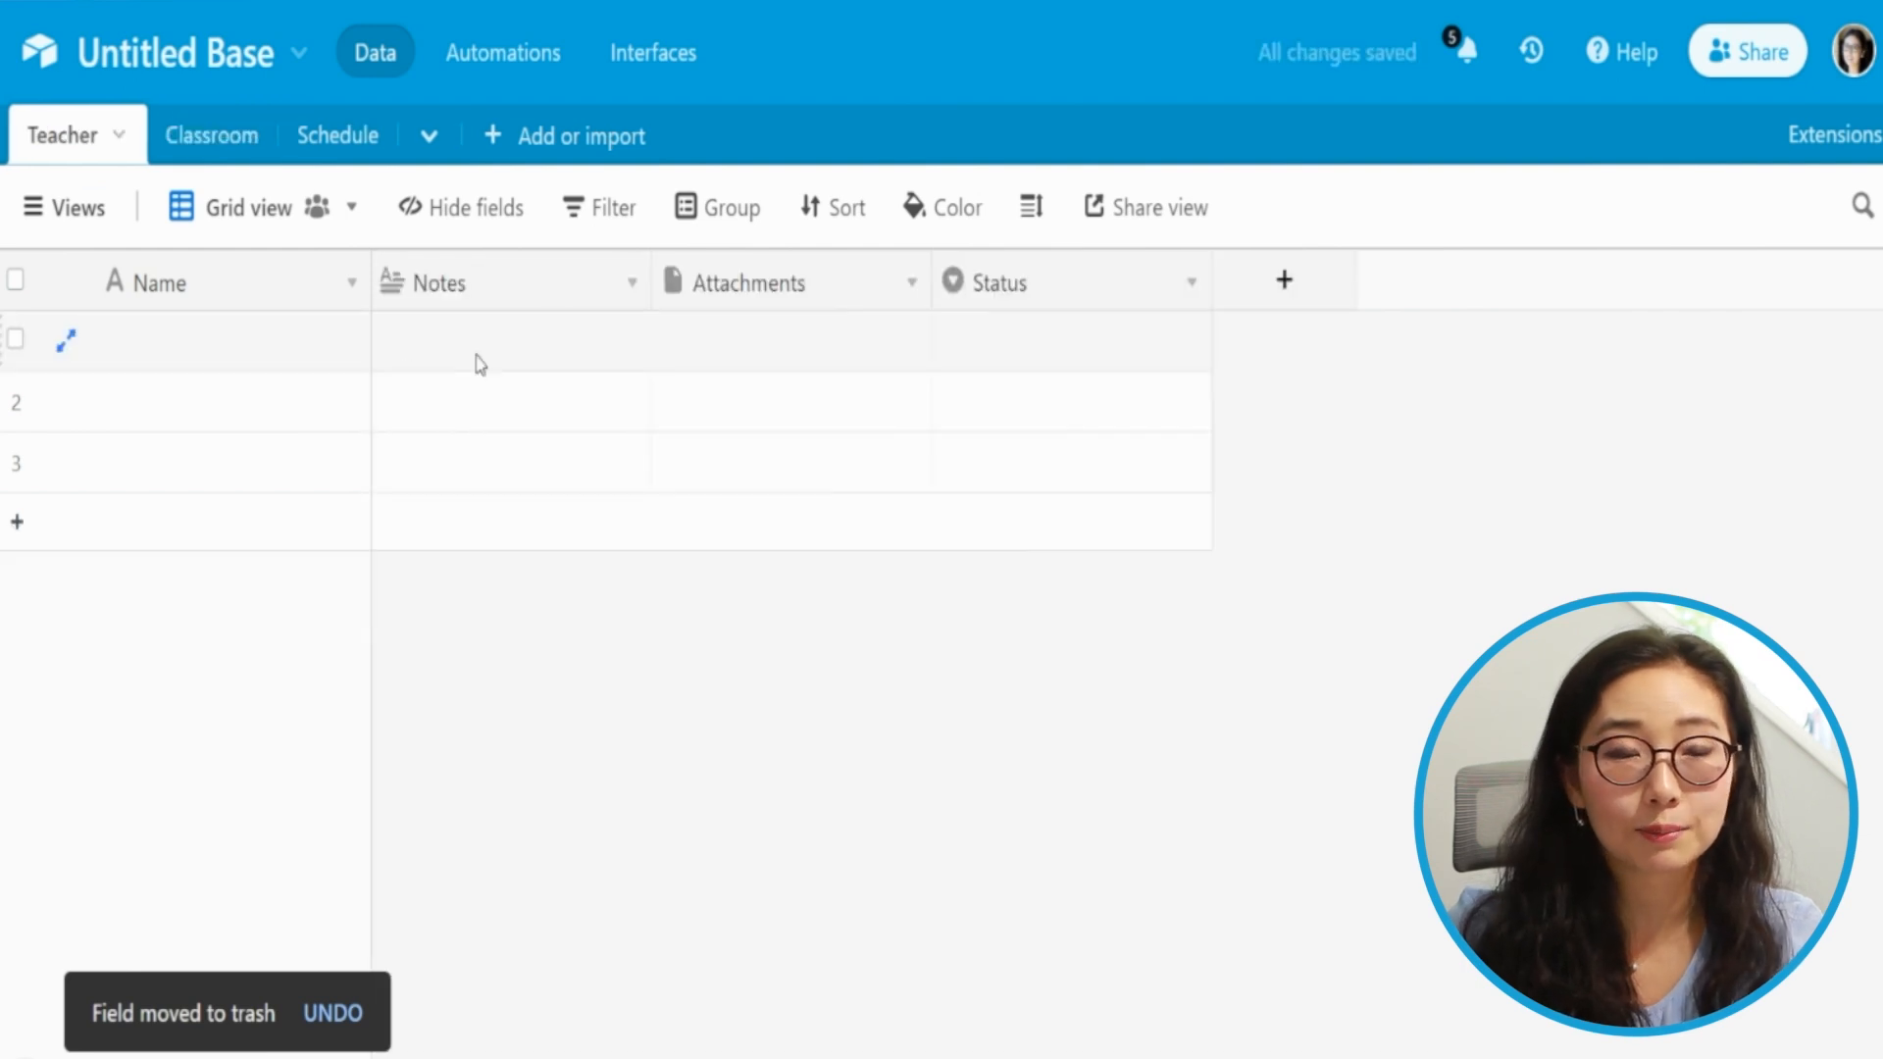
Delete the Notes, Attachments and Status fields from the Teacher table.
left_click(631, 282)
left_click(567, 1049)
left_click(630, 283)
left_click(567, 1049)
left_click(630, 282)
left_click(567, 1049)
Enter Teacher 1, Teacher 2 and Teacher 3 as the record names in the Teacher table.
left_click(240, 358)
type("Teacher 1")
key("Return")
type("Teacher 2")
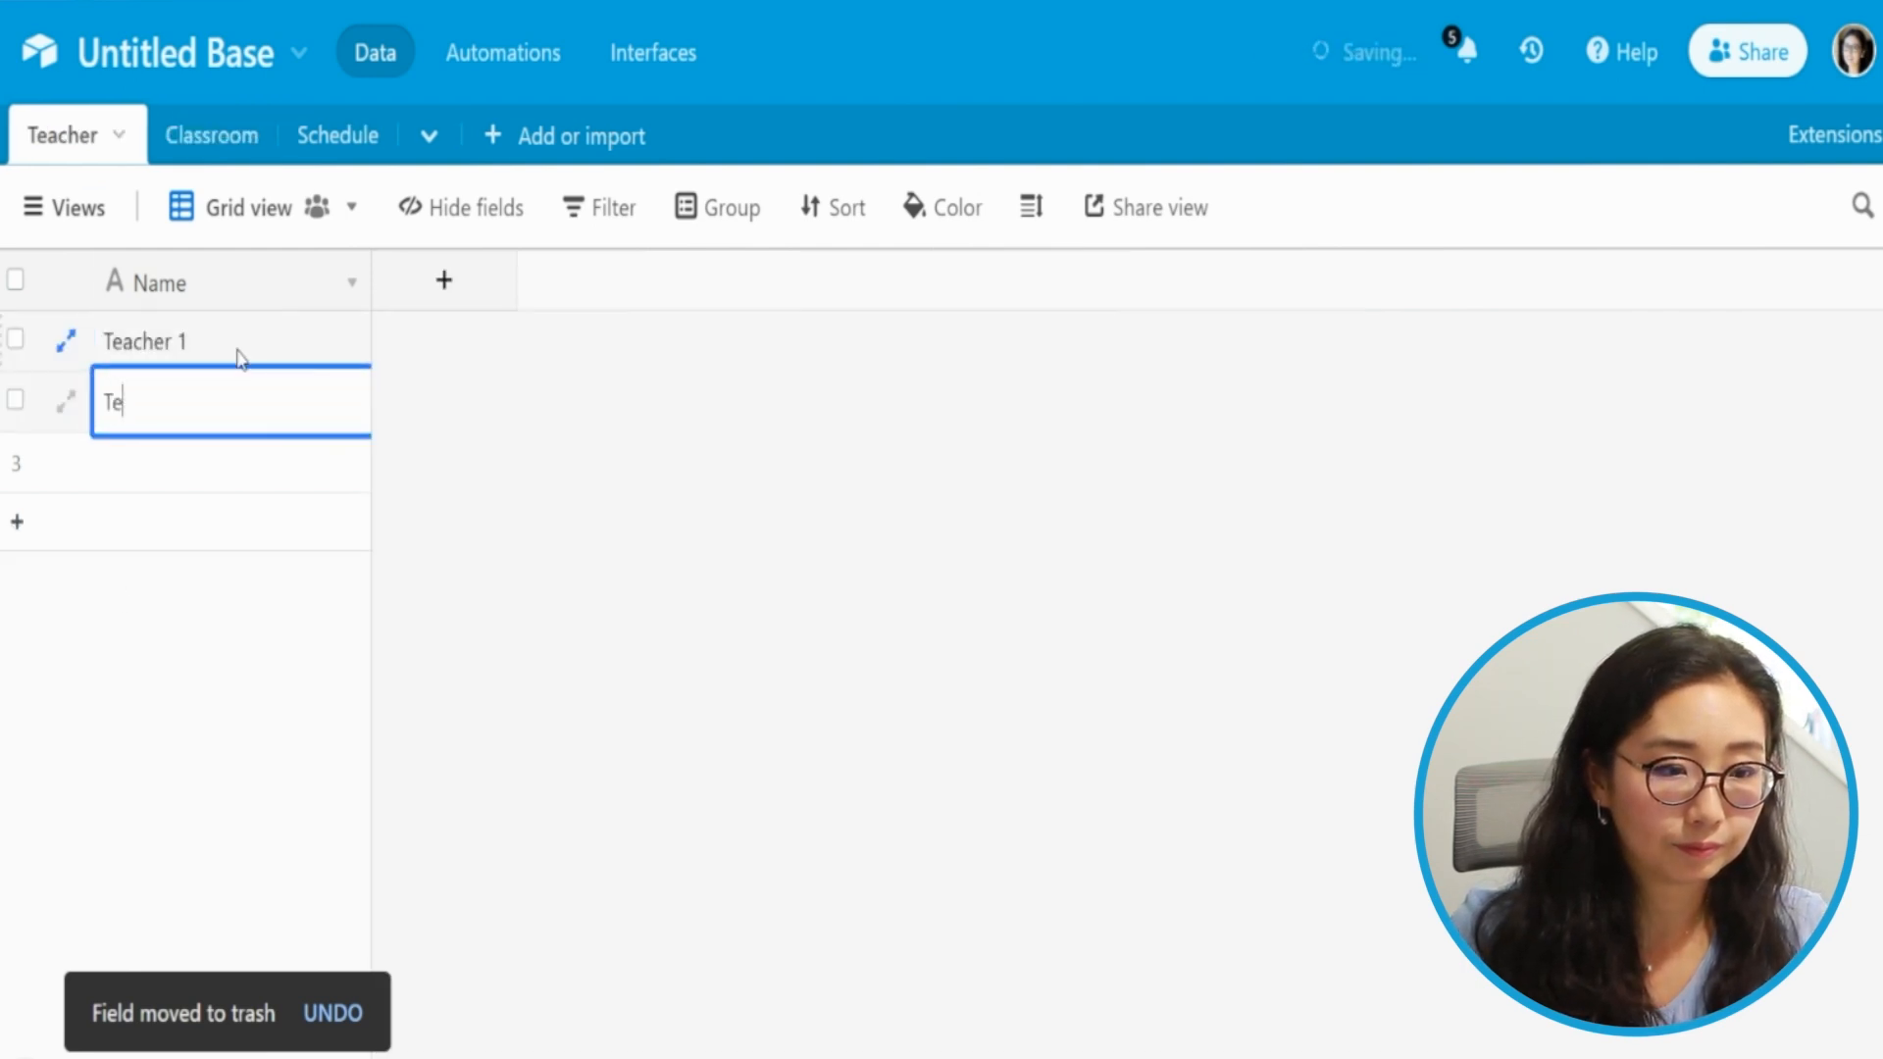
key("Return")
type("Teache")
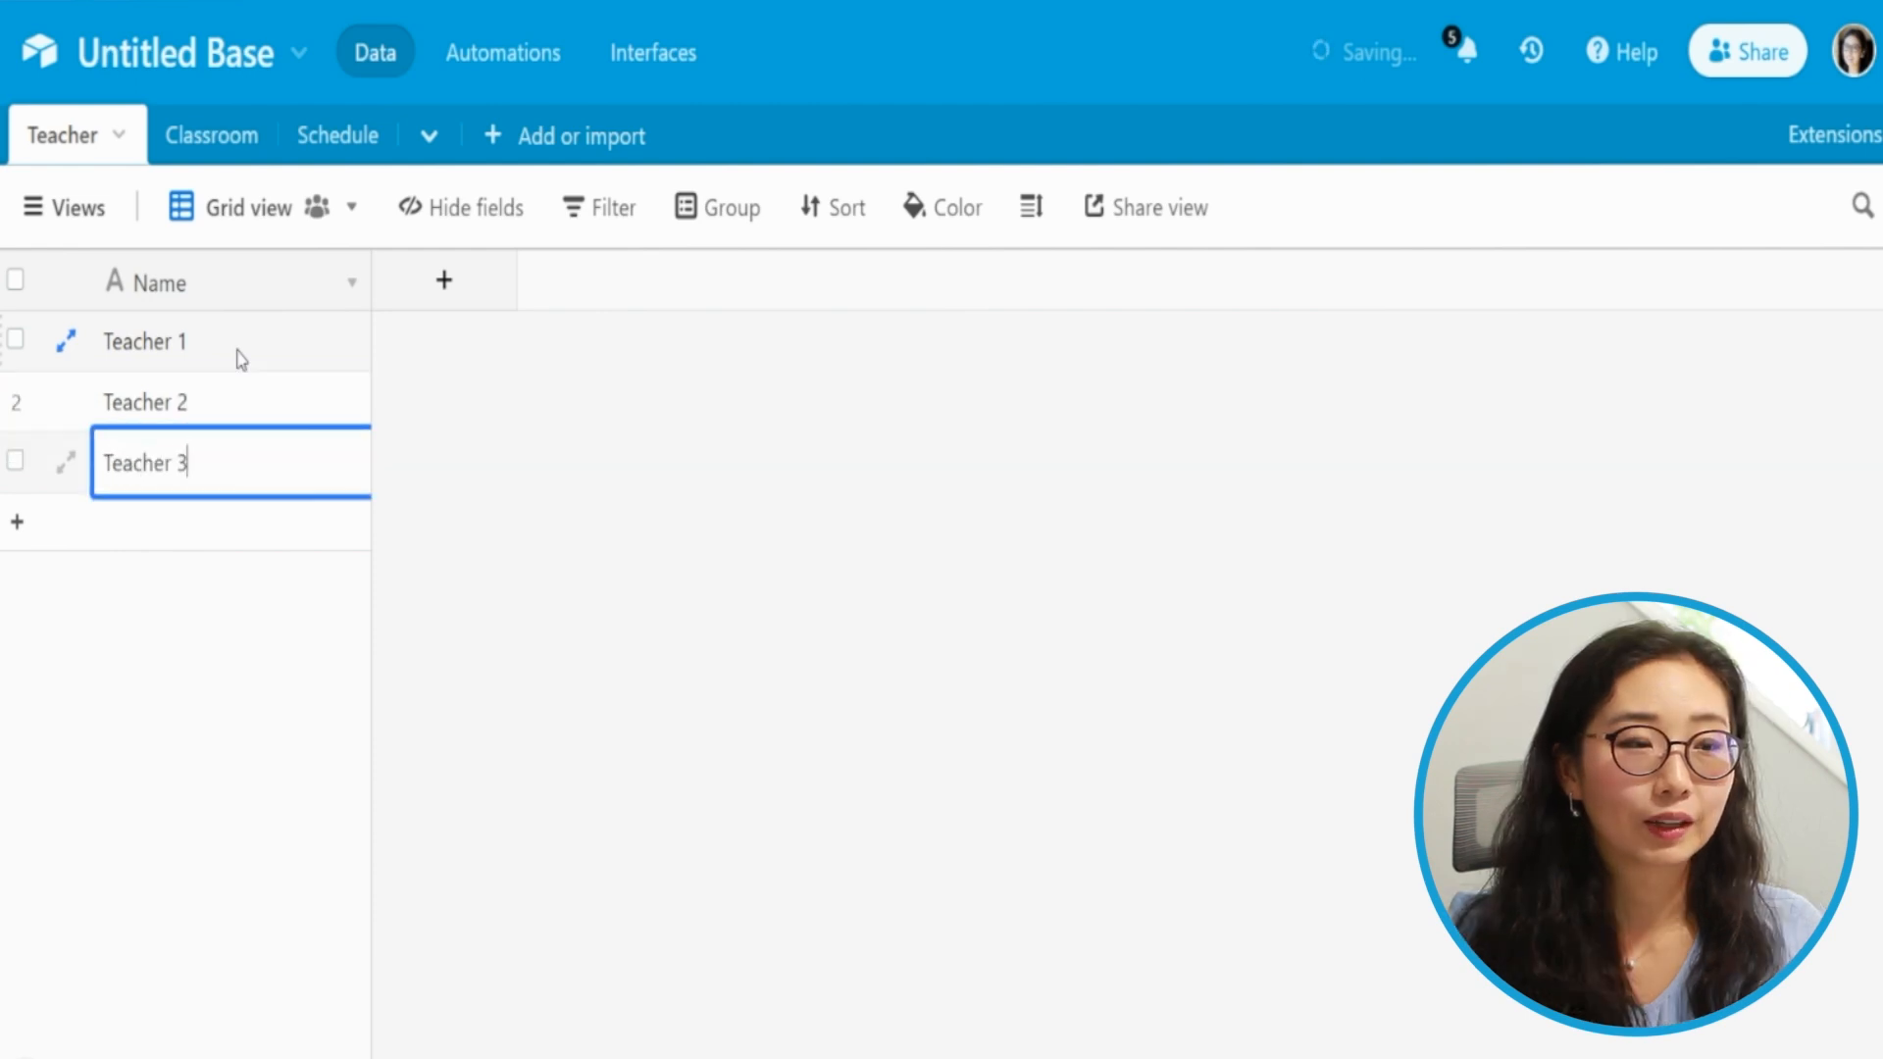
type("r 3")
key("Return")
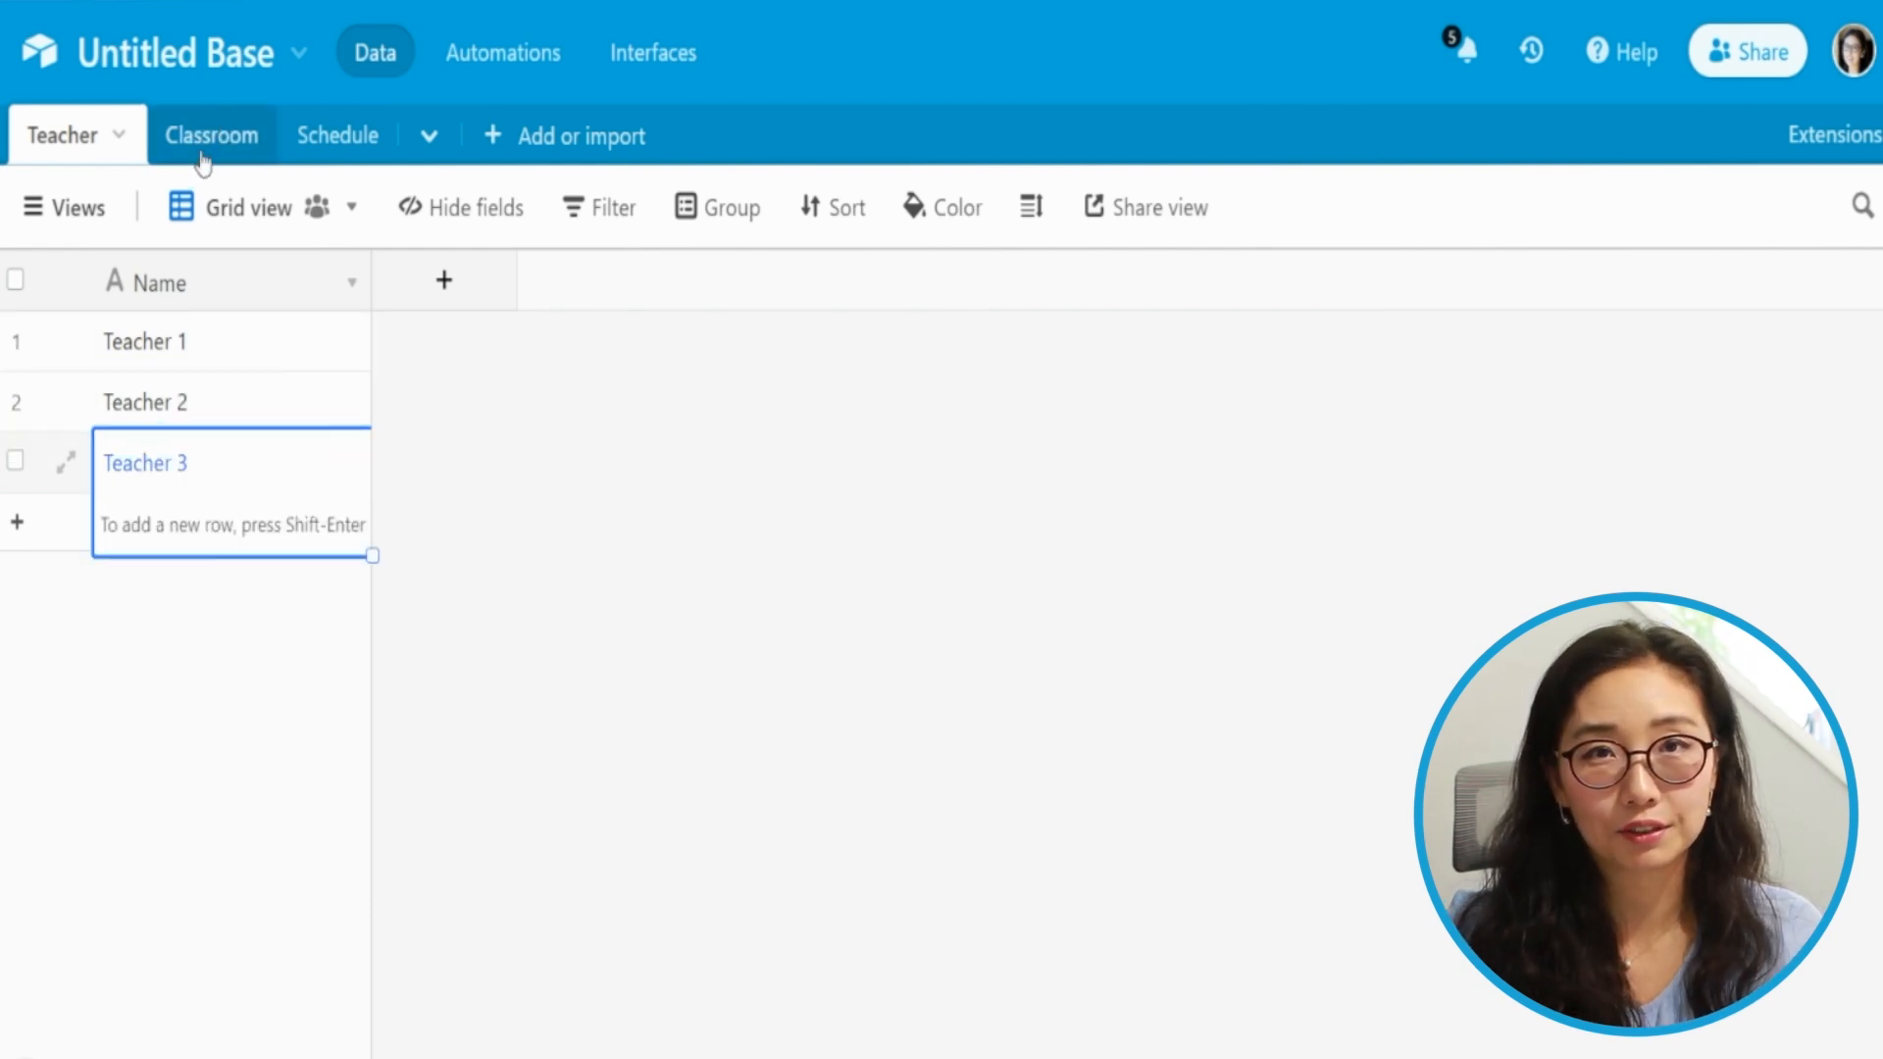
Enter Classroom 1, Classroom 2 and Classroom 3 as the first three record names in the Classroom table.
left_click(203, 147)
left_click(244, 367)
type("Cl")
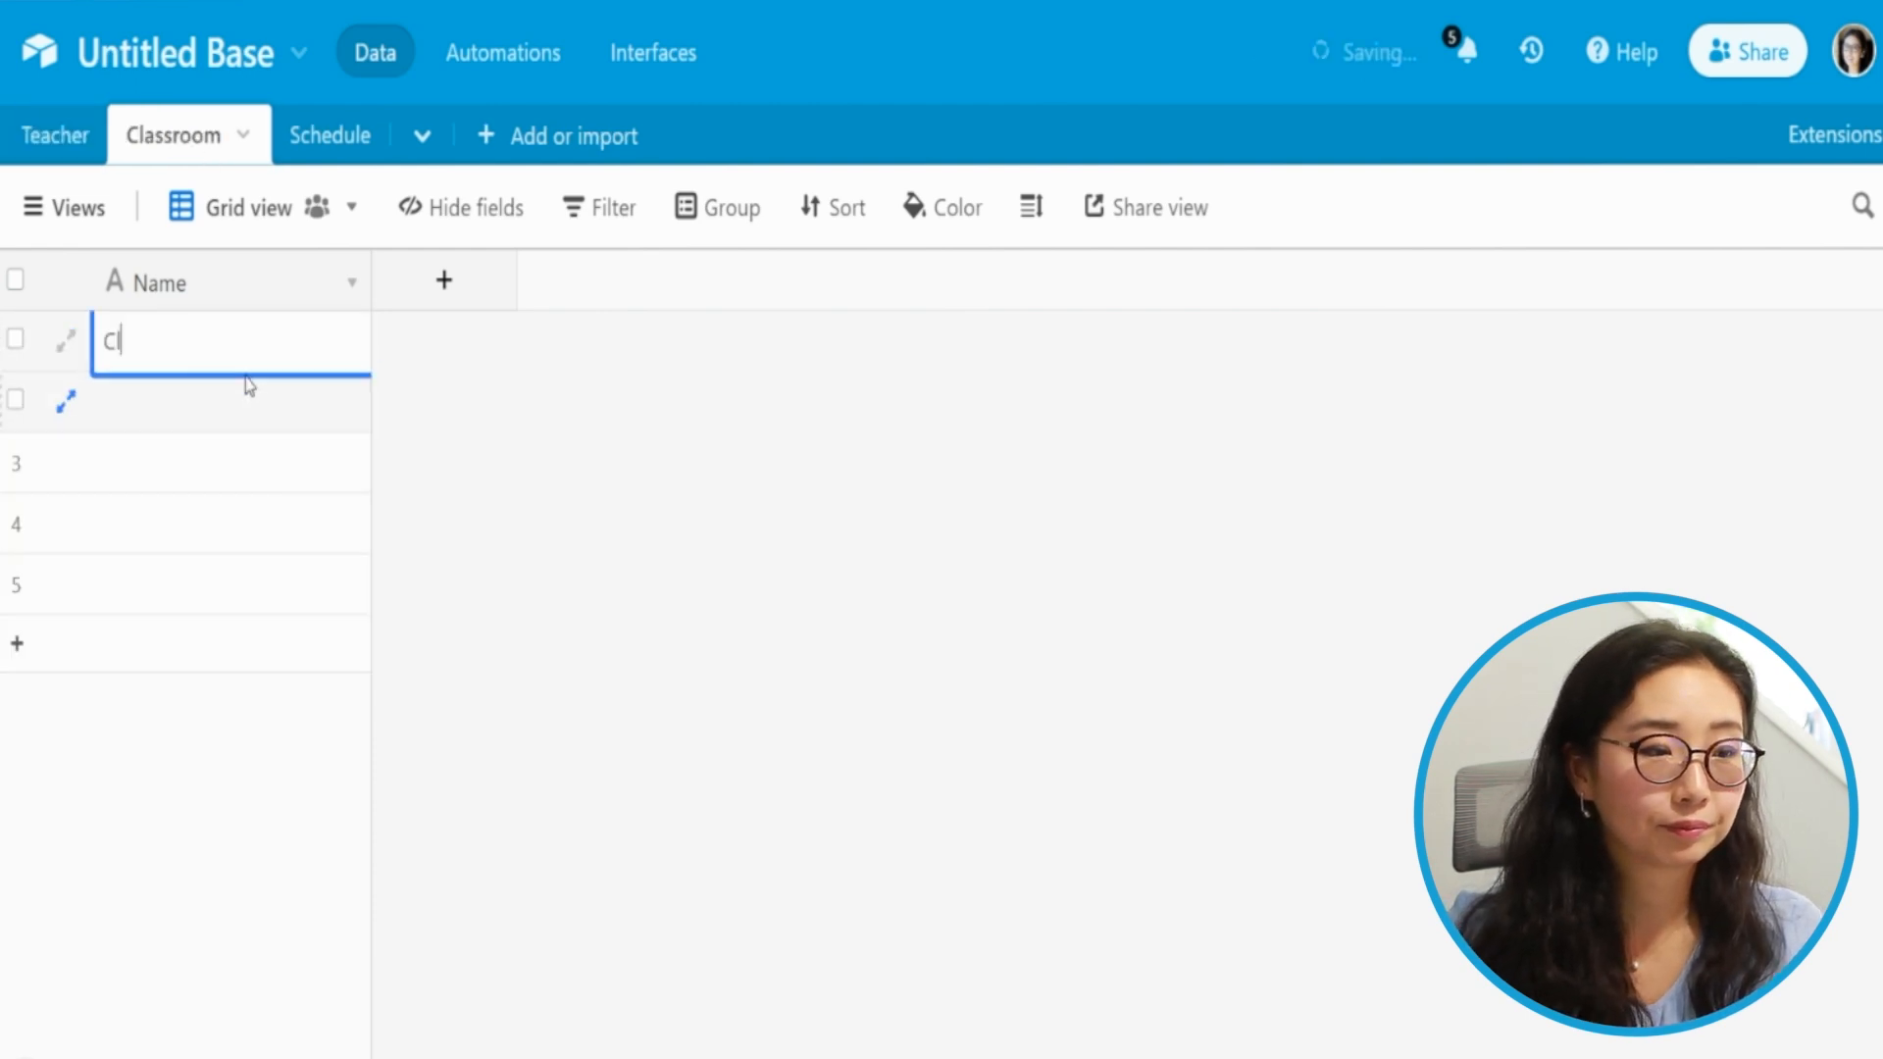
type("assroom 1")
key("Return")
type("Classroom 2")
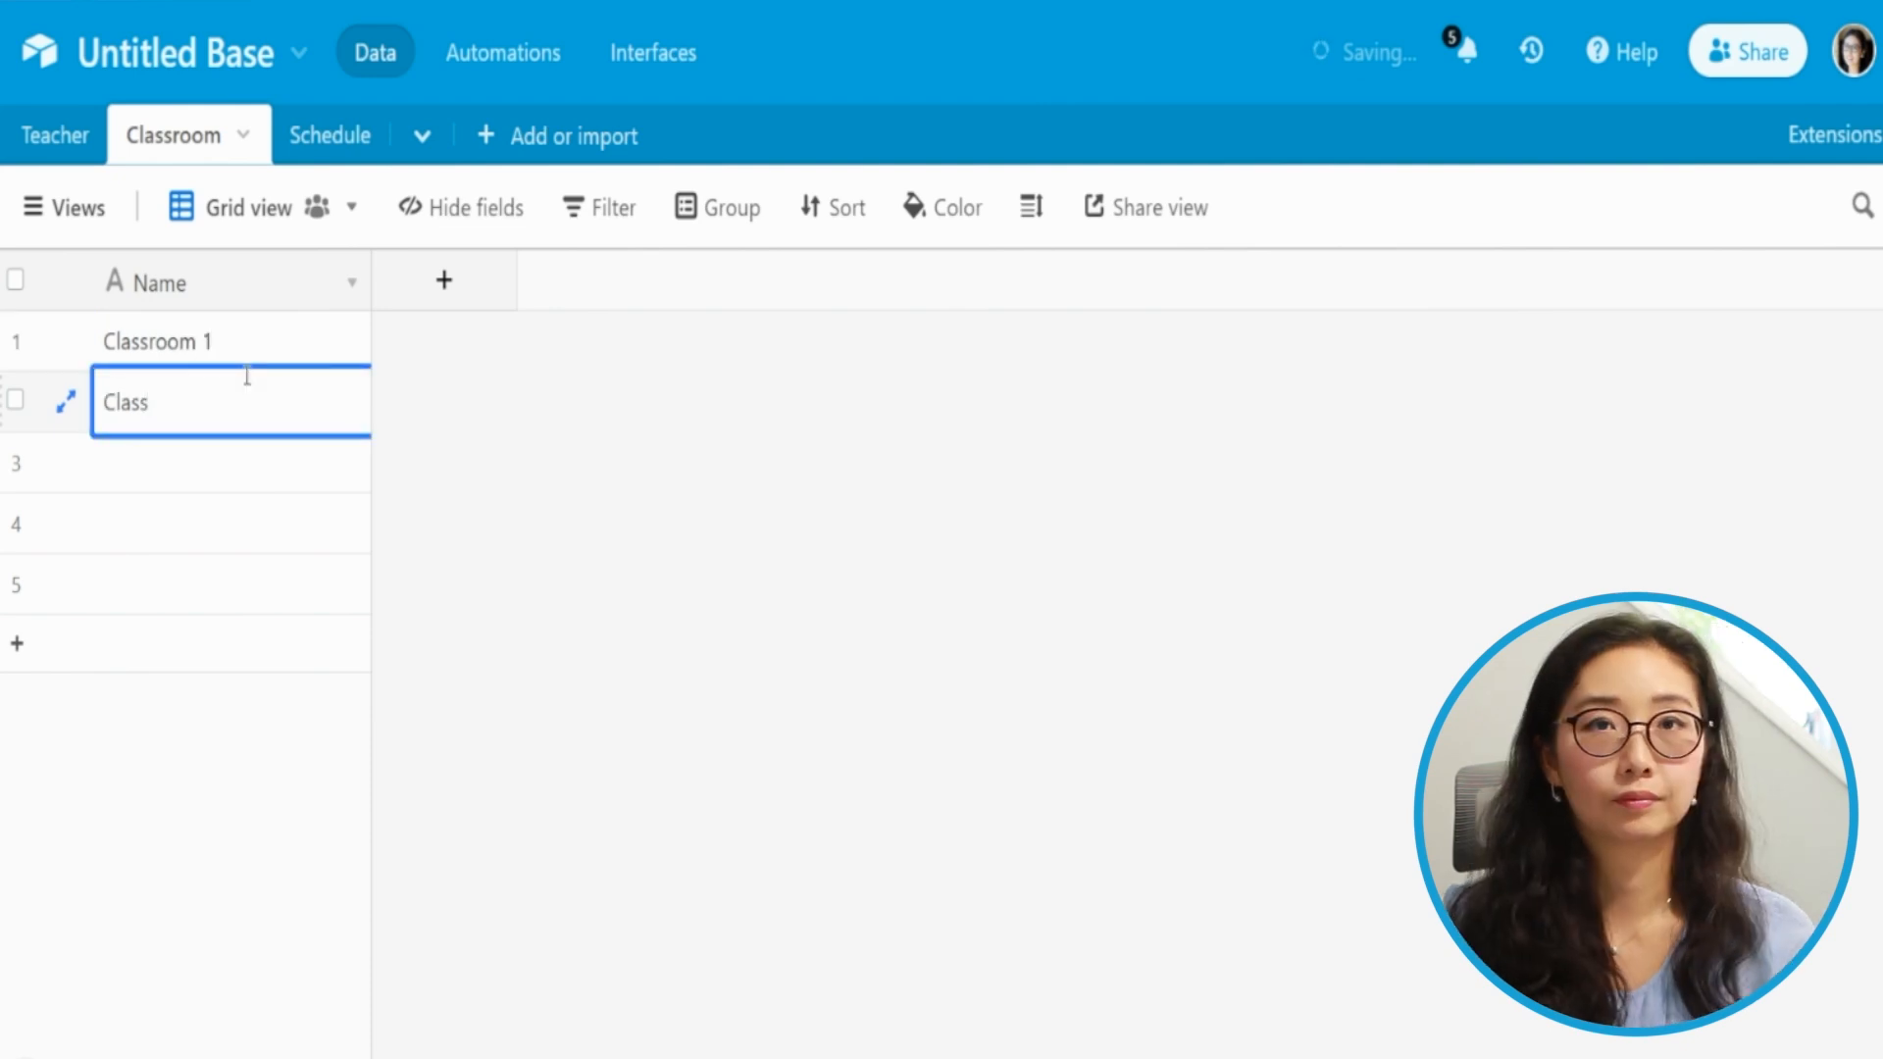
key("Return")
type("Classroom 3")
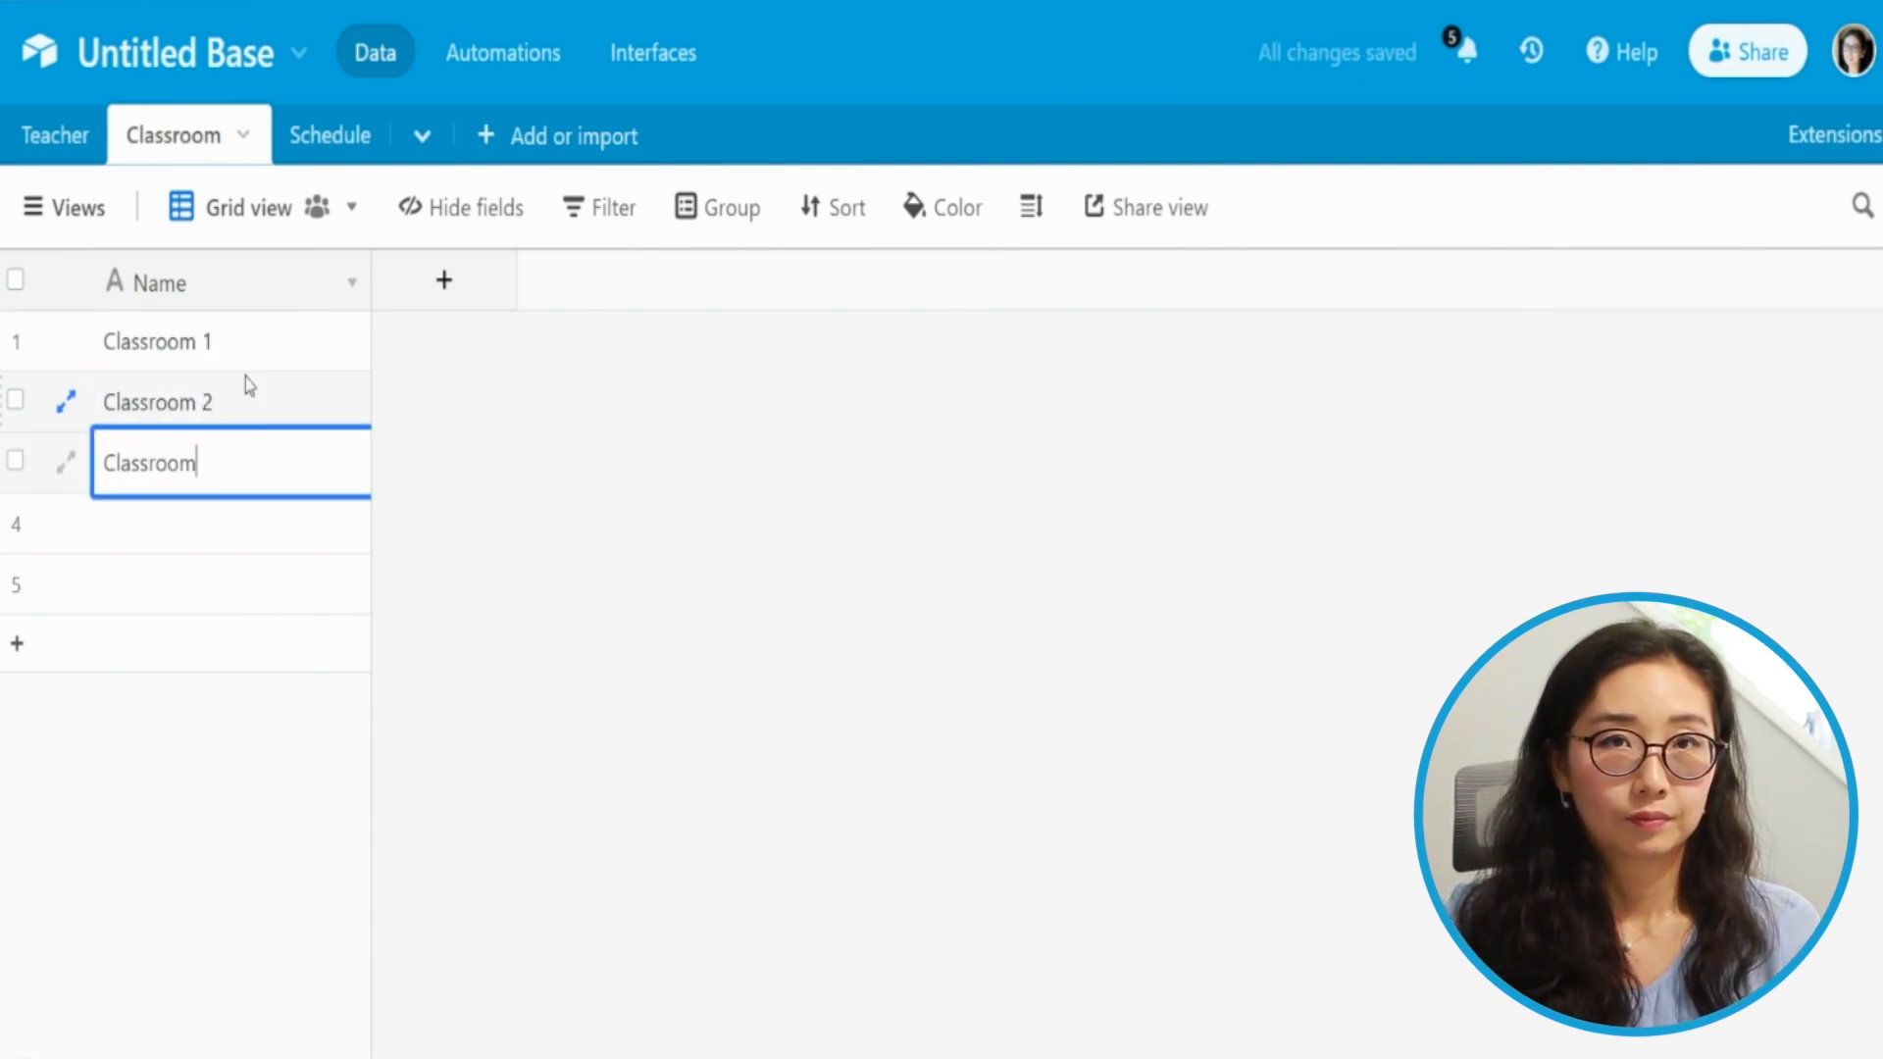
key("Return")
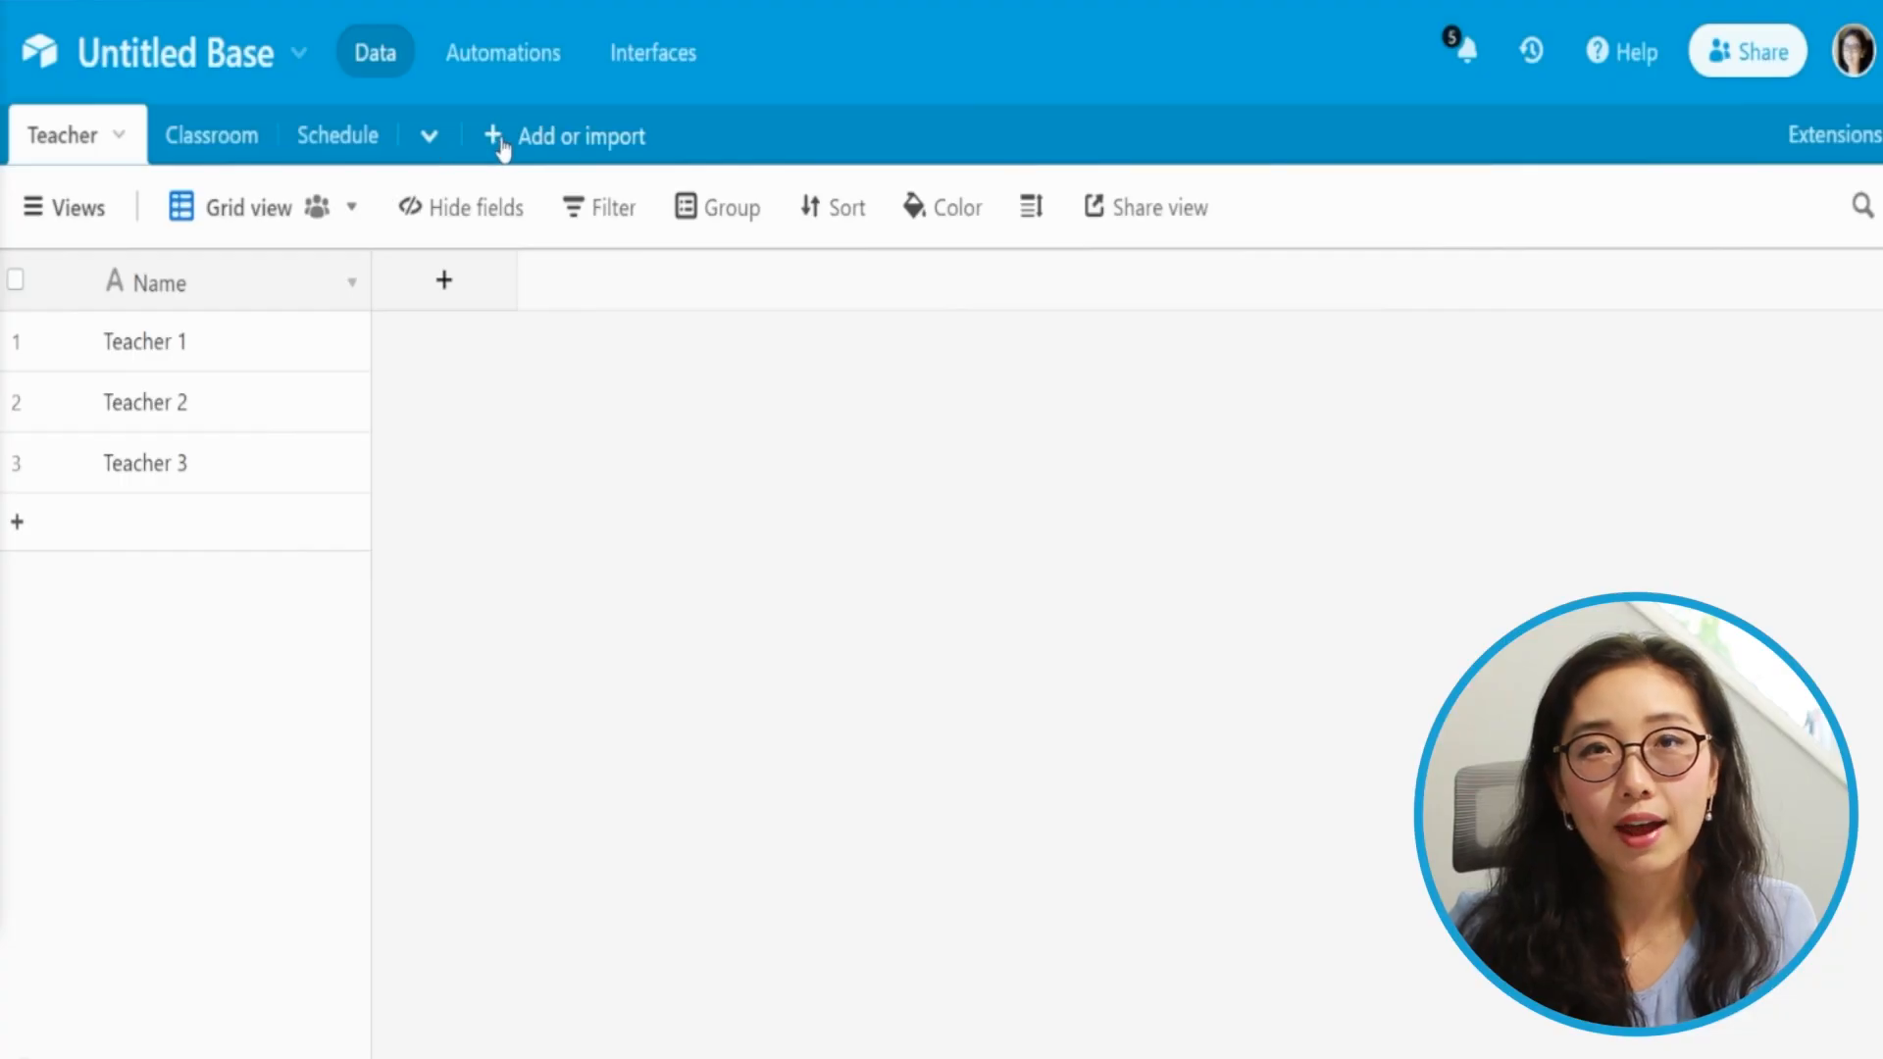
Add another empty table named School.
left_click(492, 133)
left_click(502, 224)
type("School")
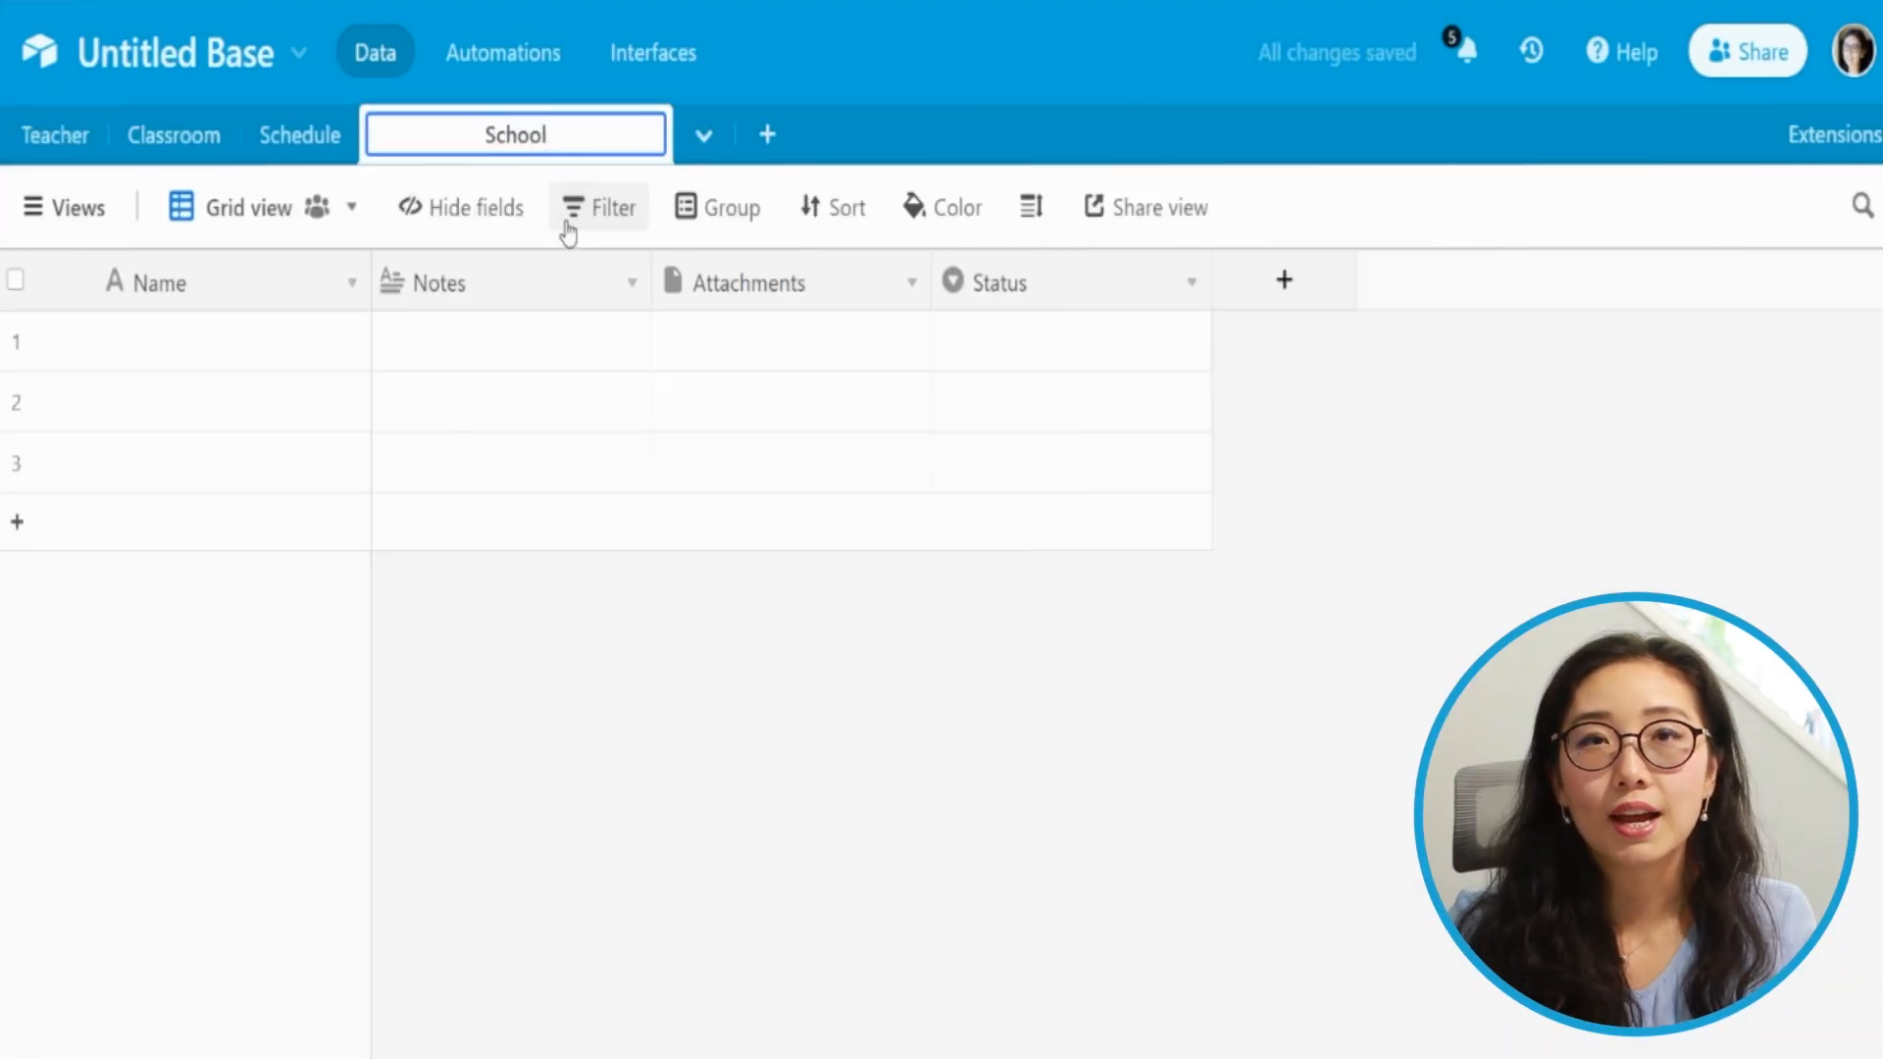
Add a fifth empty table named Principal.
left_click(521, 134)
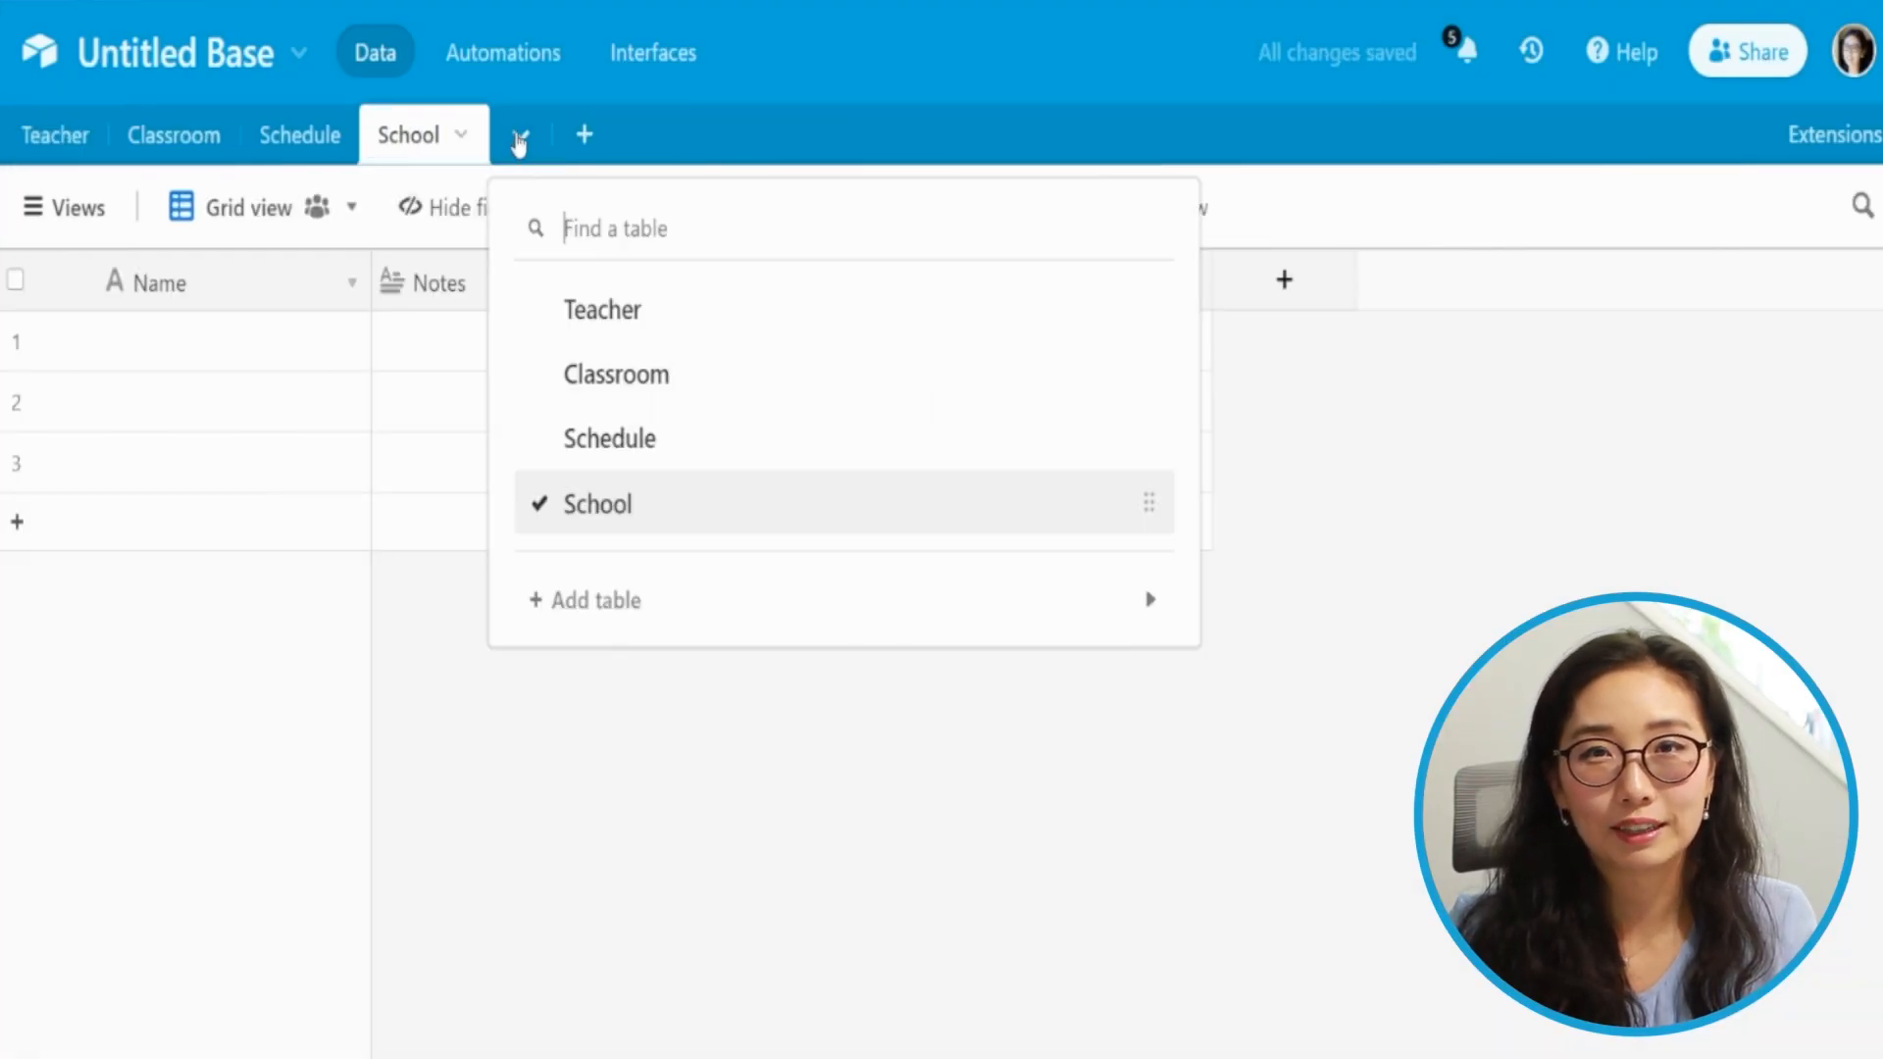
mouse_move(622, 610)
left_click(1328, 126)
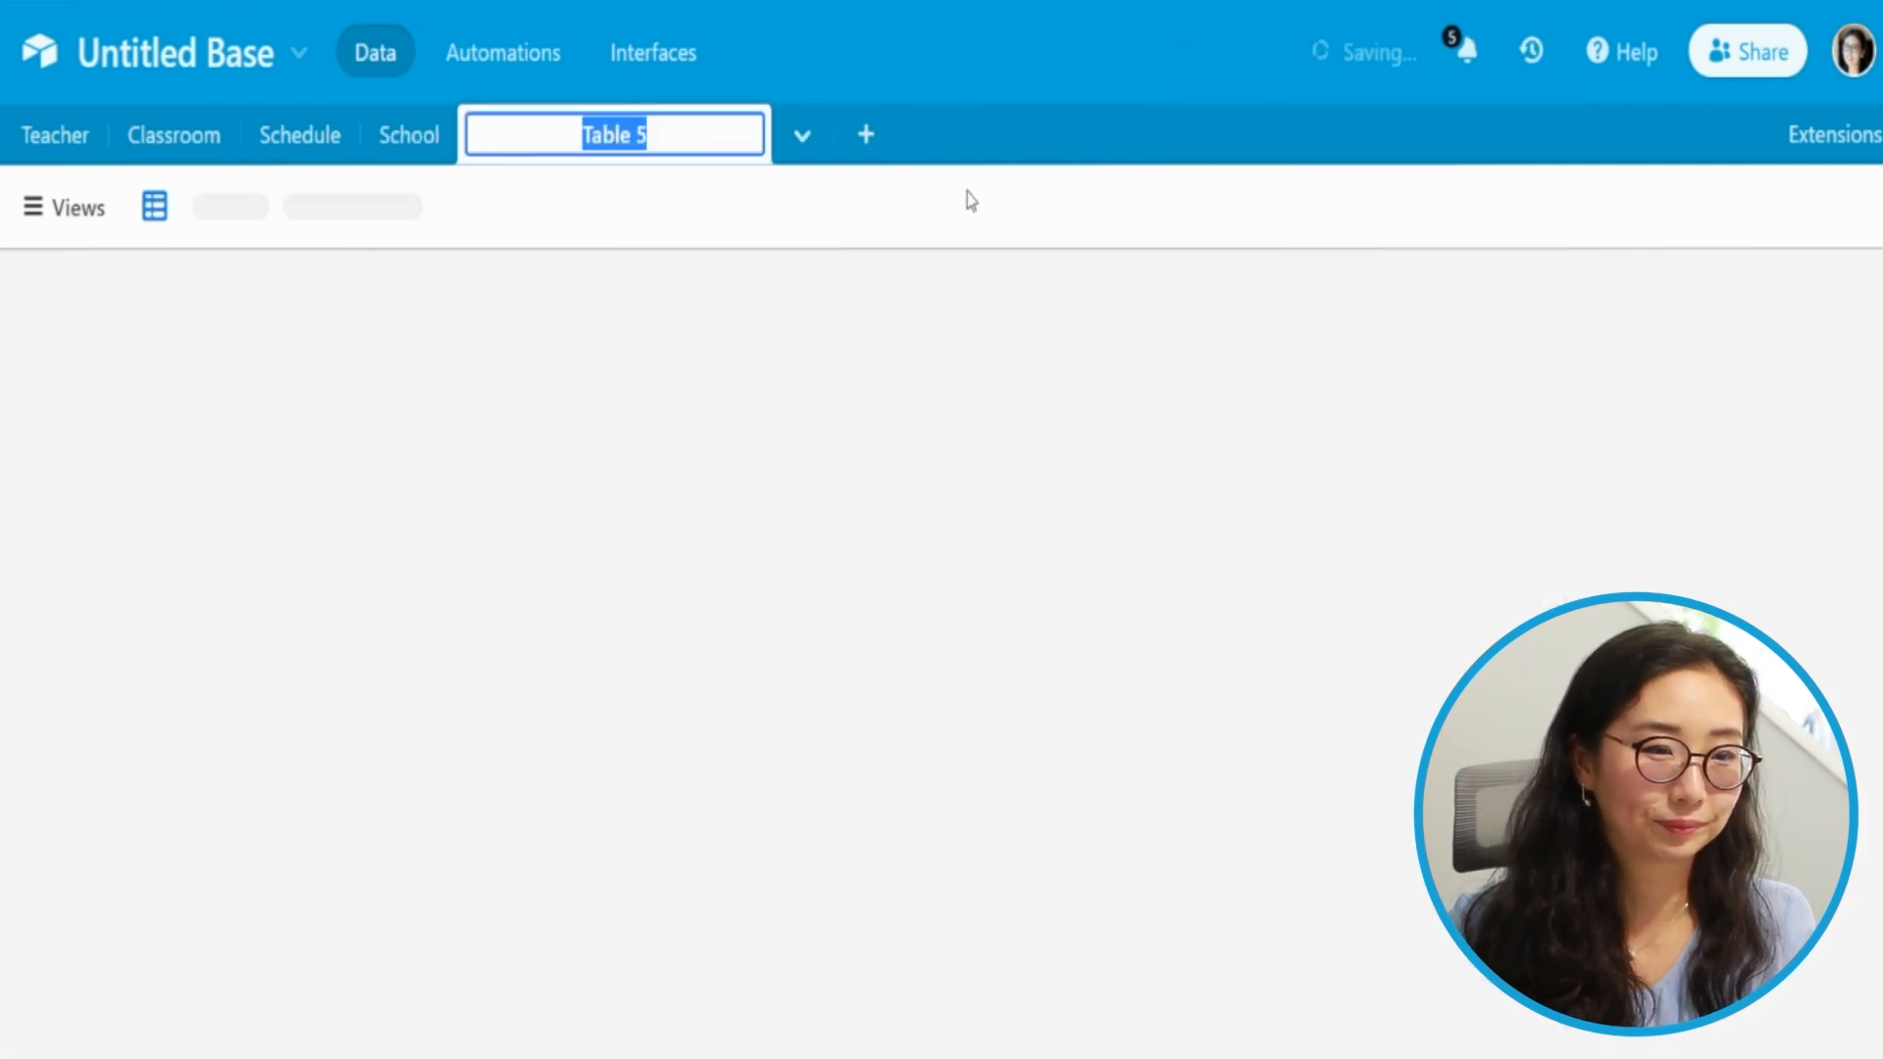
type("Principal")
key("Return")
Delete the Notes, Attachments and Status fields from the Principal table.
left_click(628, 283)
left_click(446, 1058)
left_click(625, 283)
left_click(446, 1058)
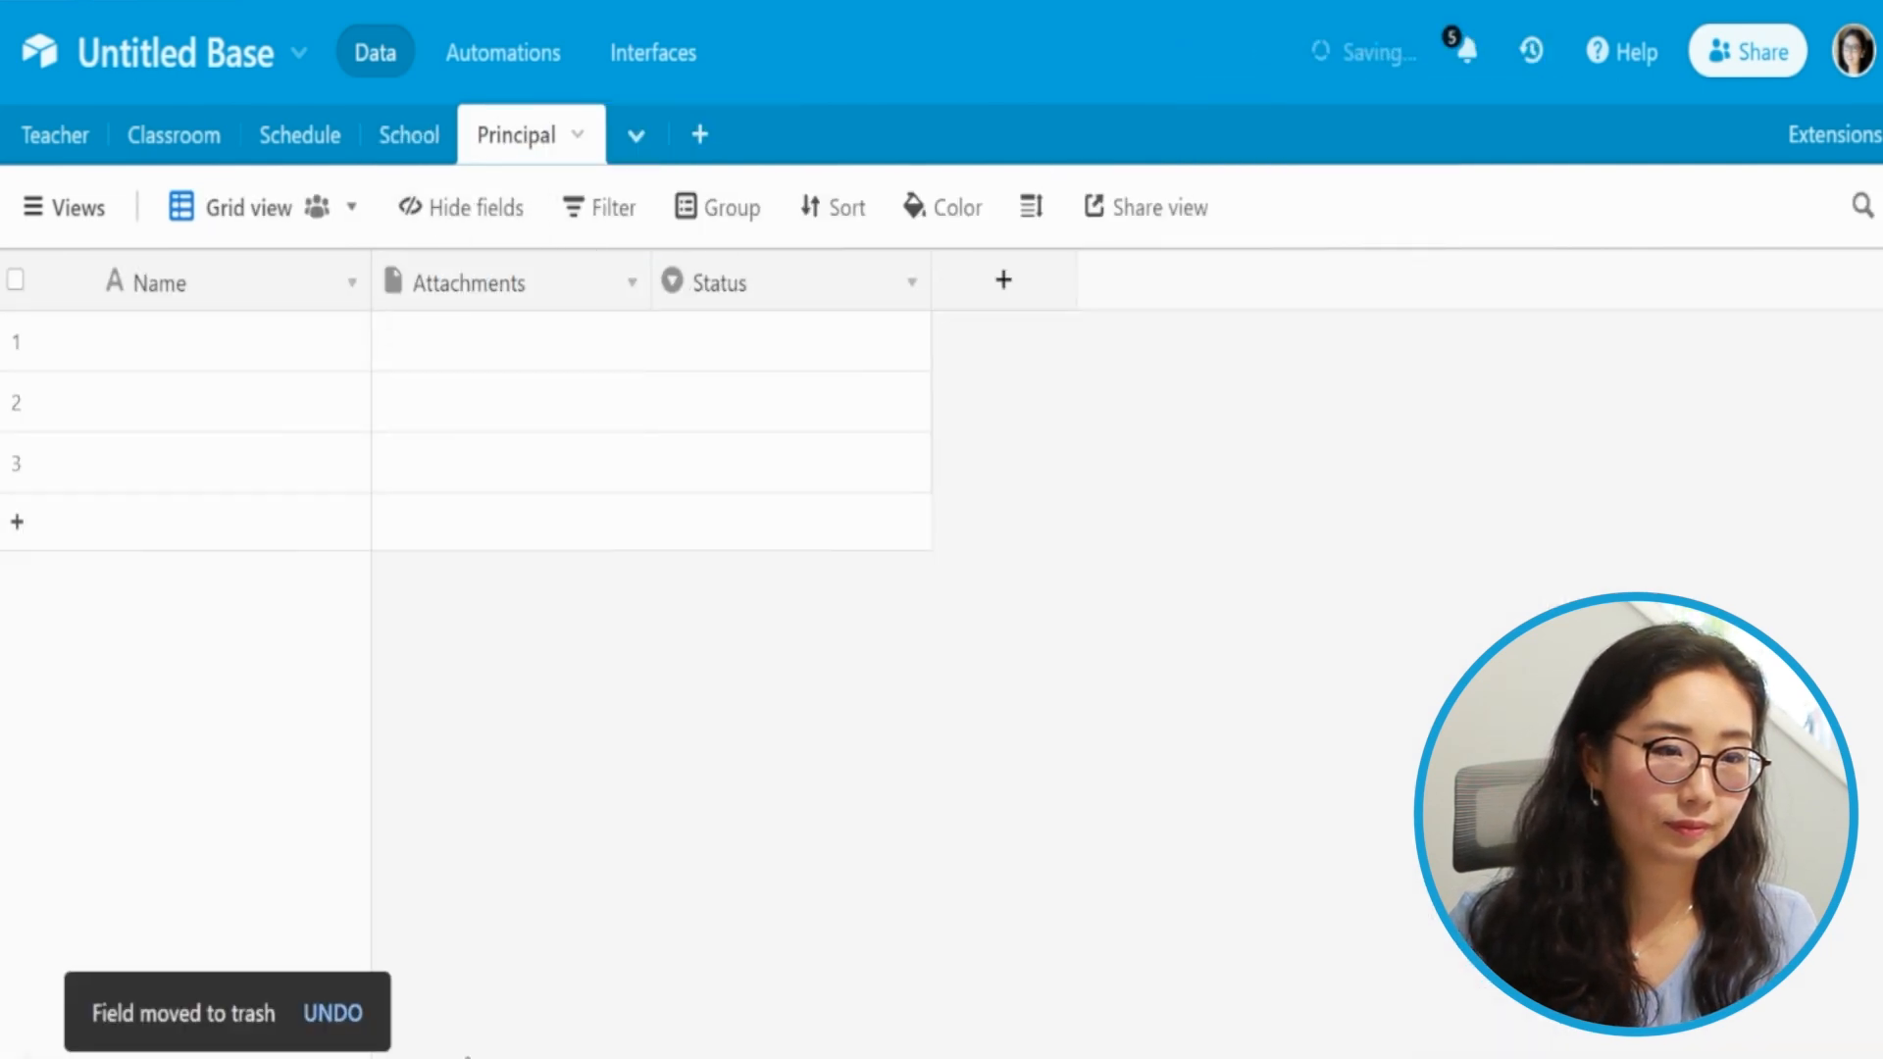
left_click(629, 283)
left_click(446, 1058)
Delete the Notes, Attachments and Status fields from the School table.
left_click(413, 147)
left_click(629, 283)
left_click(446, 1058)
left_click(629, 283)
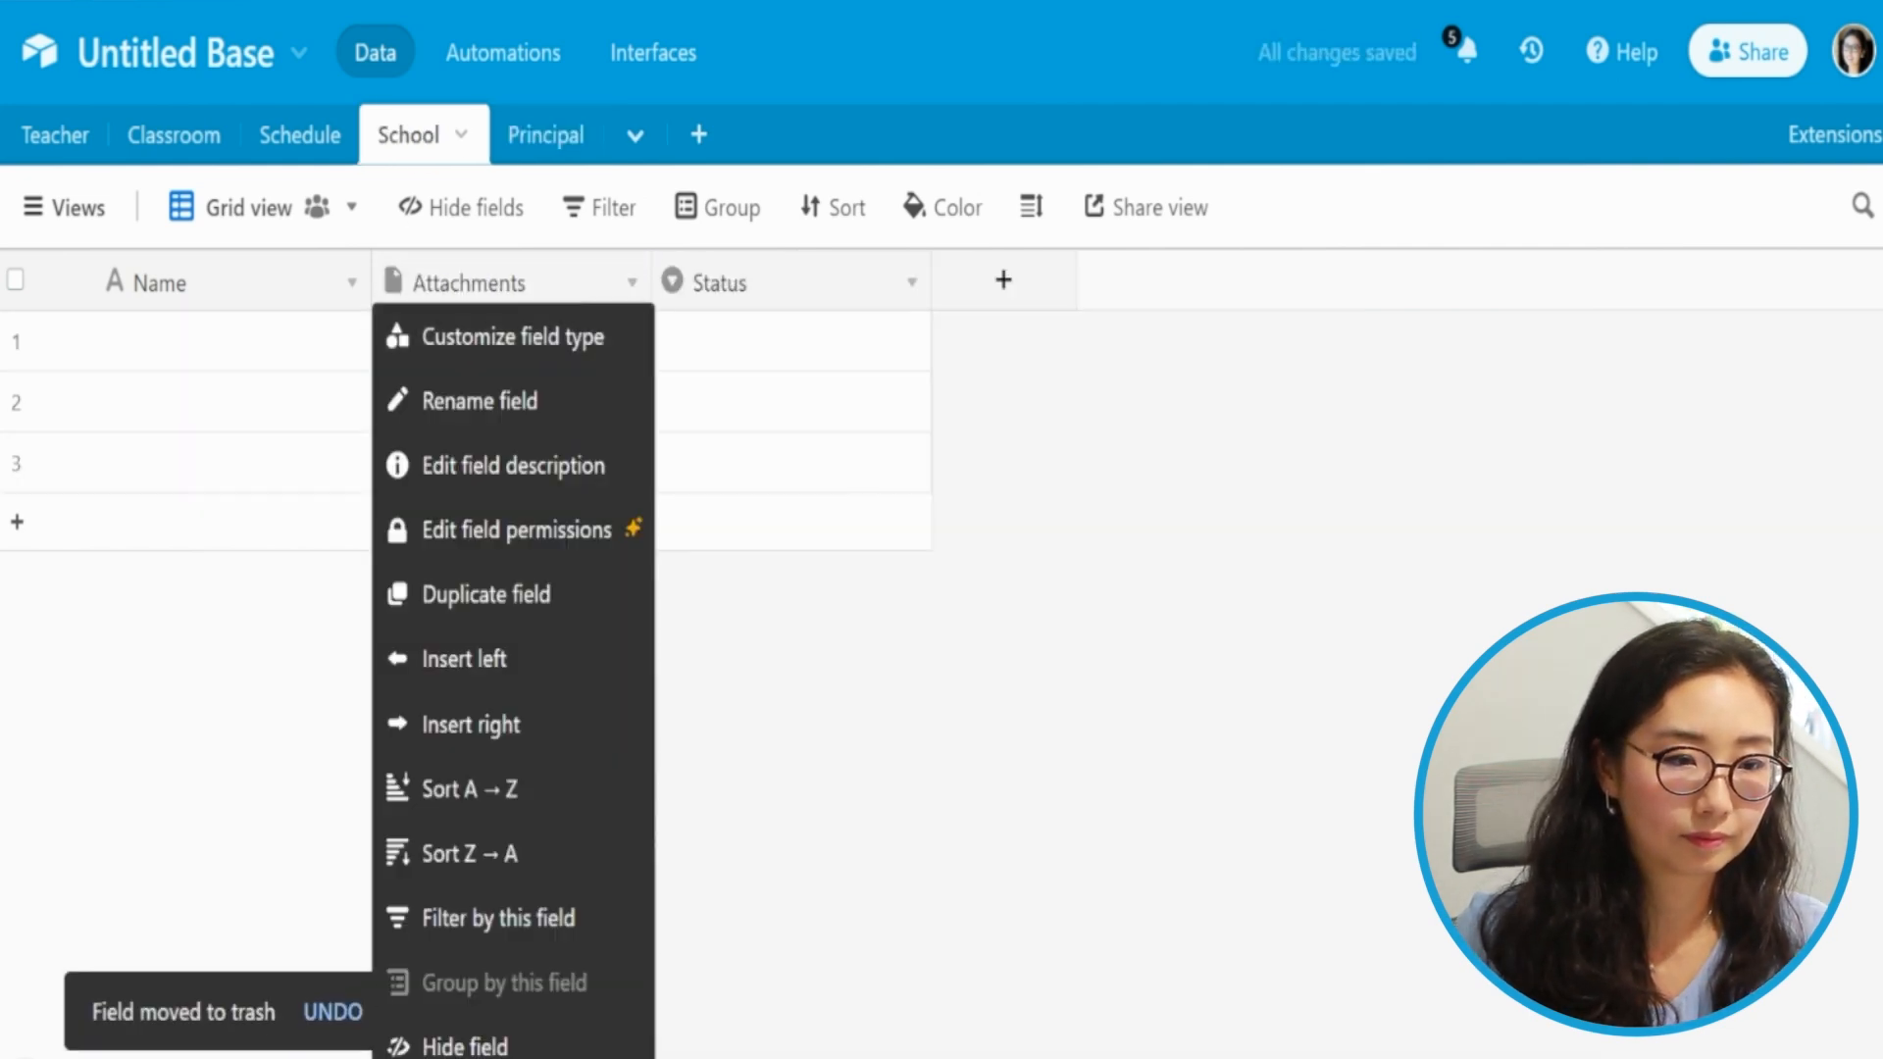
left_click(446, 1058)
left_click(629, 283)
left_click(447, 1058)
Enter School 1, School 2 and School 3 as the record names in the School table.
double_click(181, 341)
type("School 1")
key("Return")
type("School 2")
key("Return")
type("School 3")
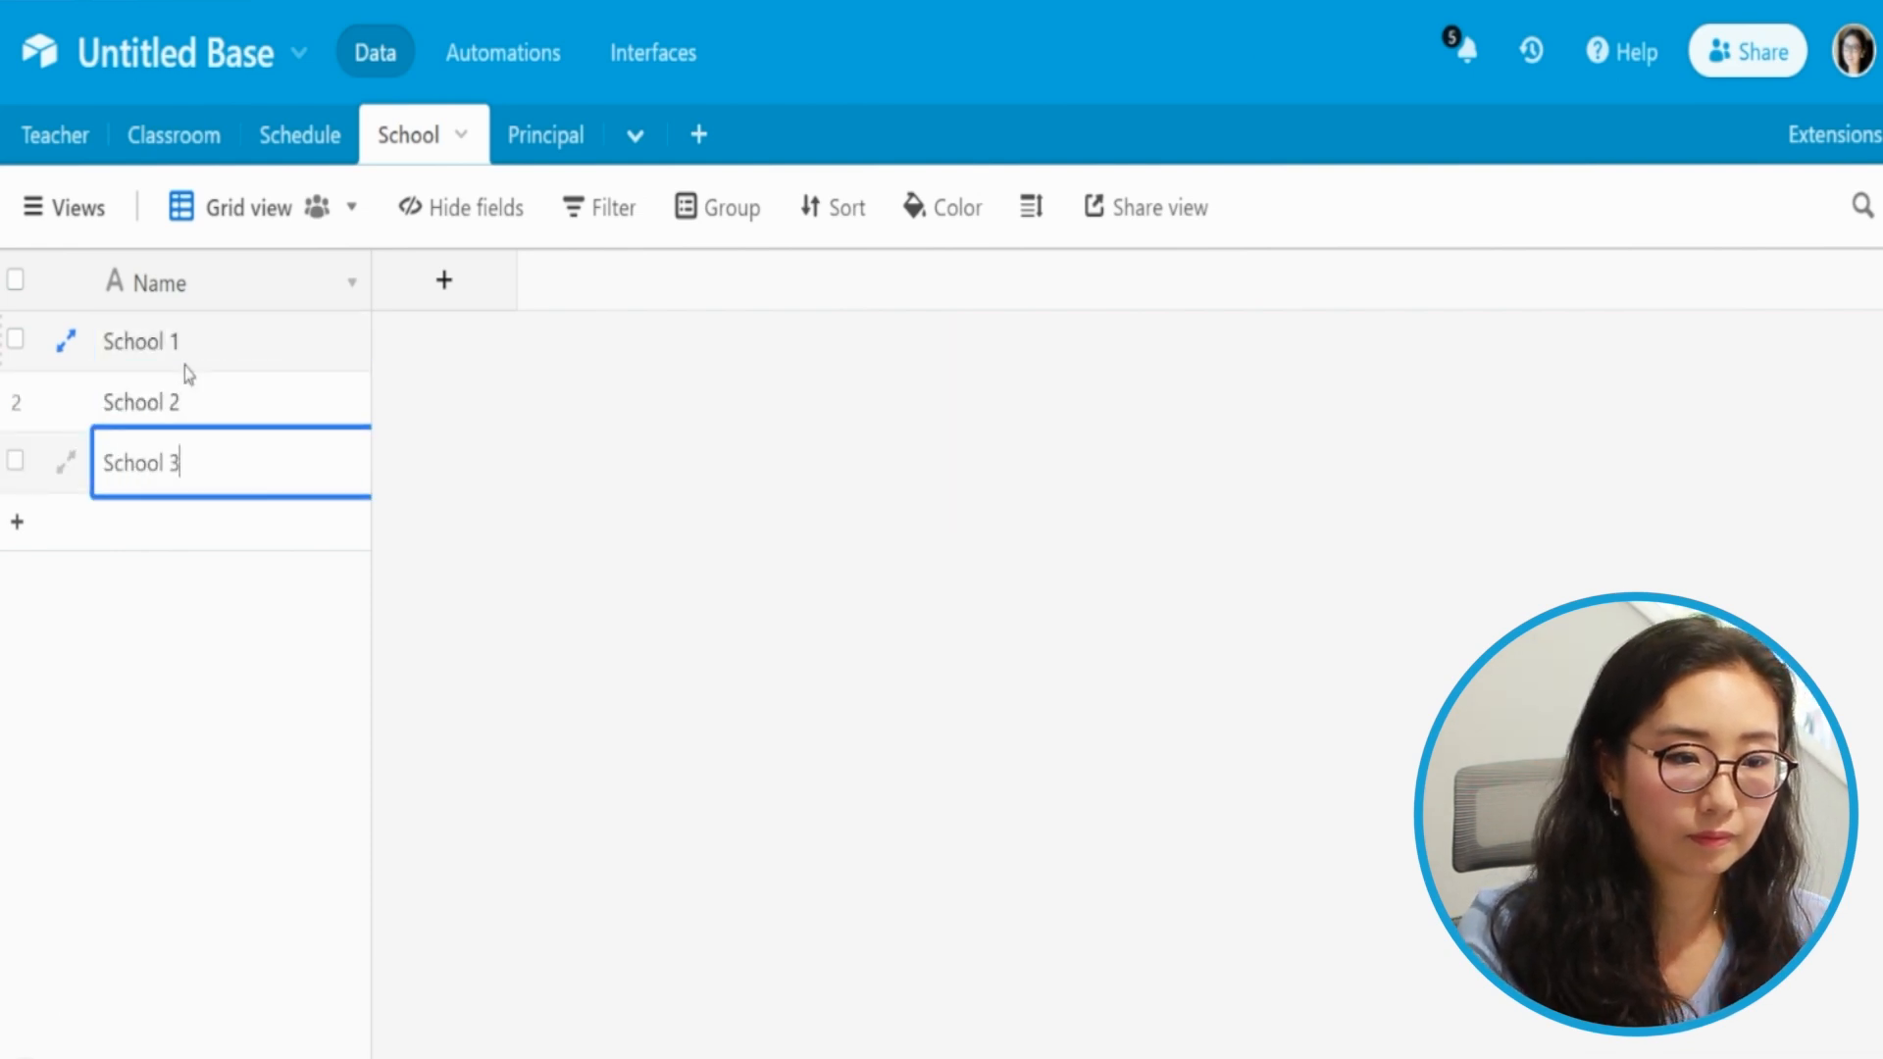
key("Return")
Enter Principal 1 as the first record name in the Principal table.
left_click(530, 135)
double_click(214, 358)
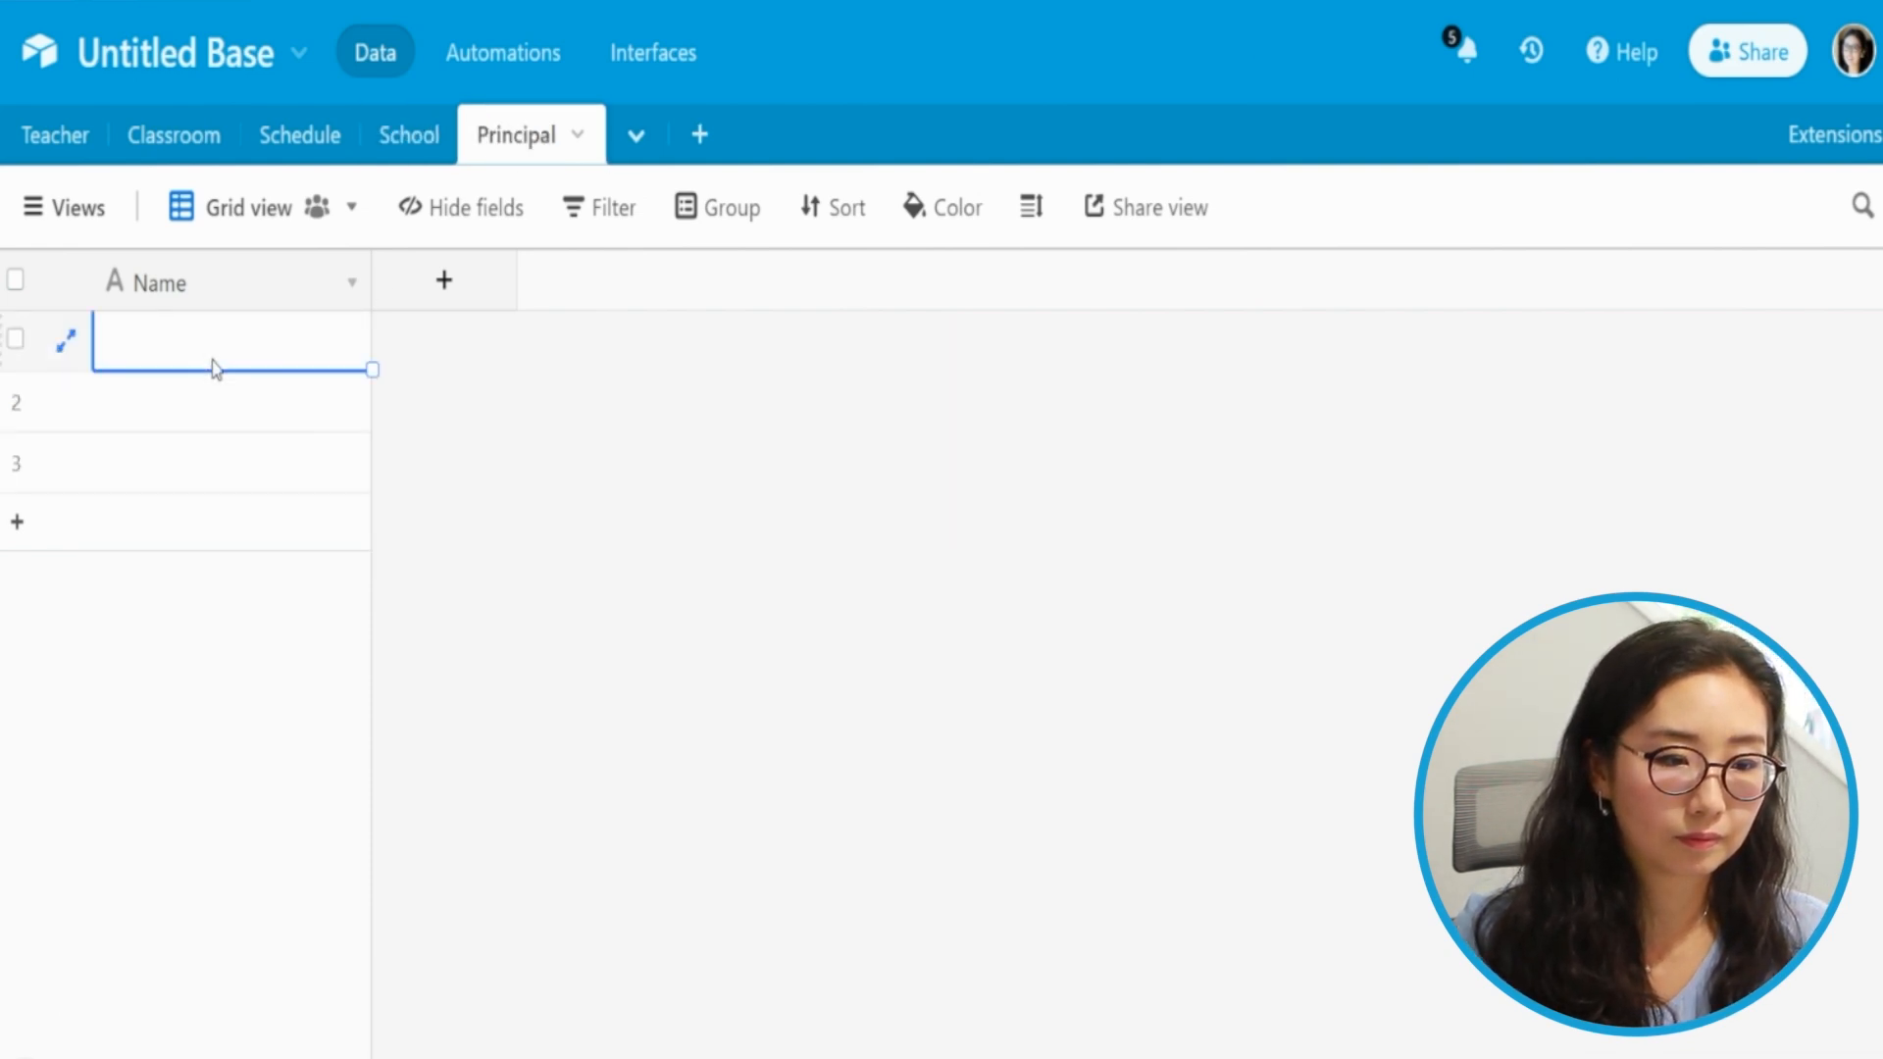
type("Principal 2")
key("BackSpace")
type("1")
key("Return")
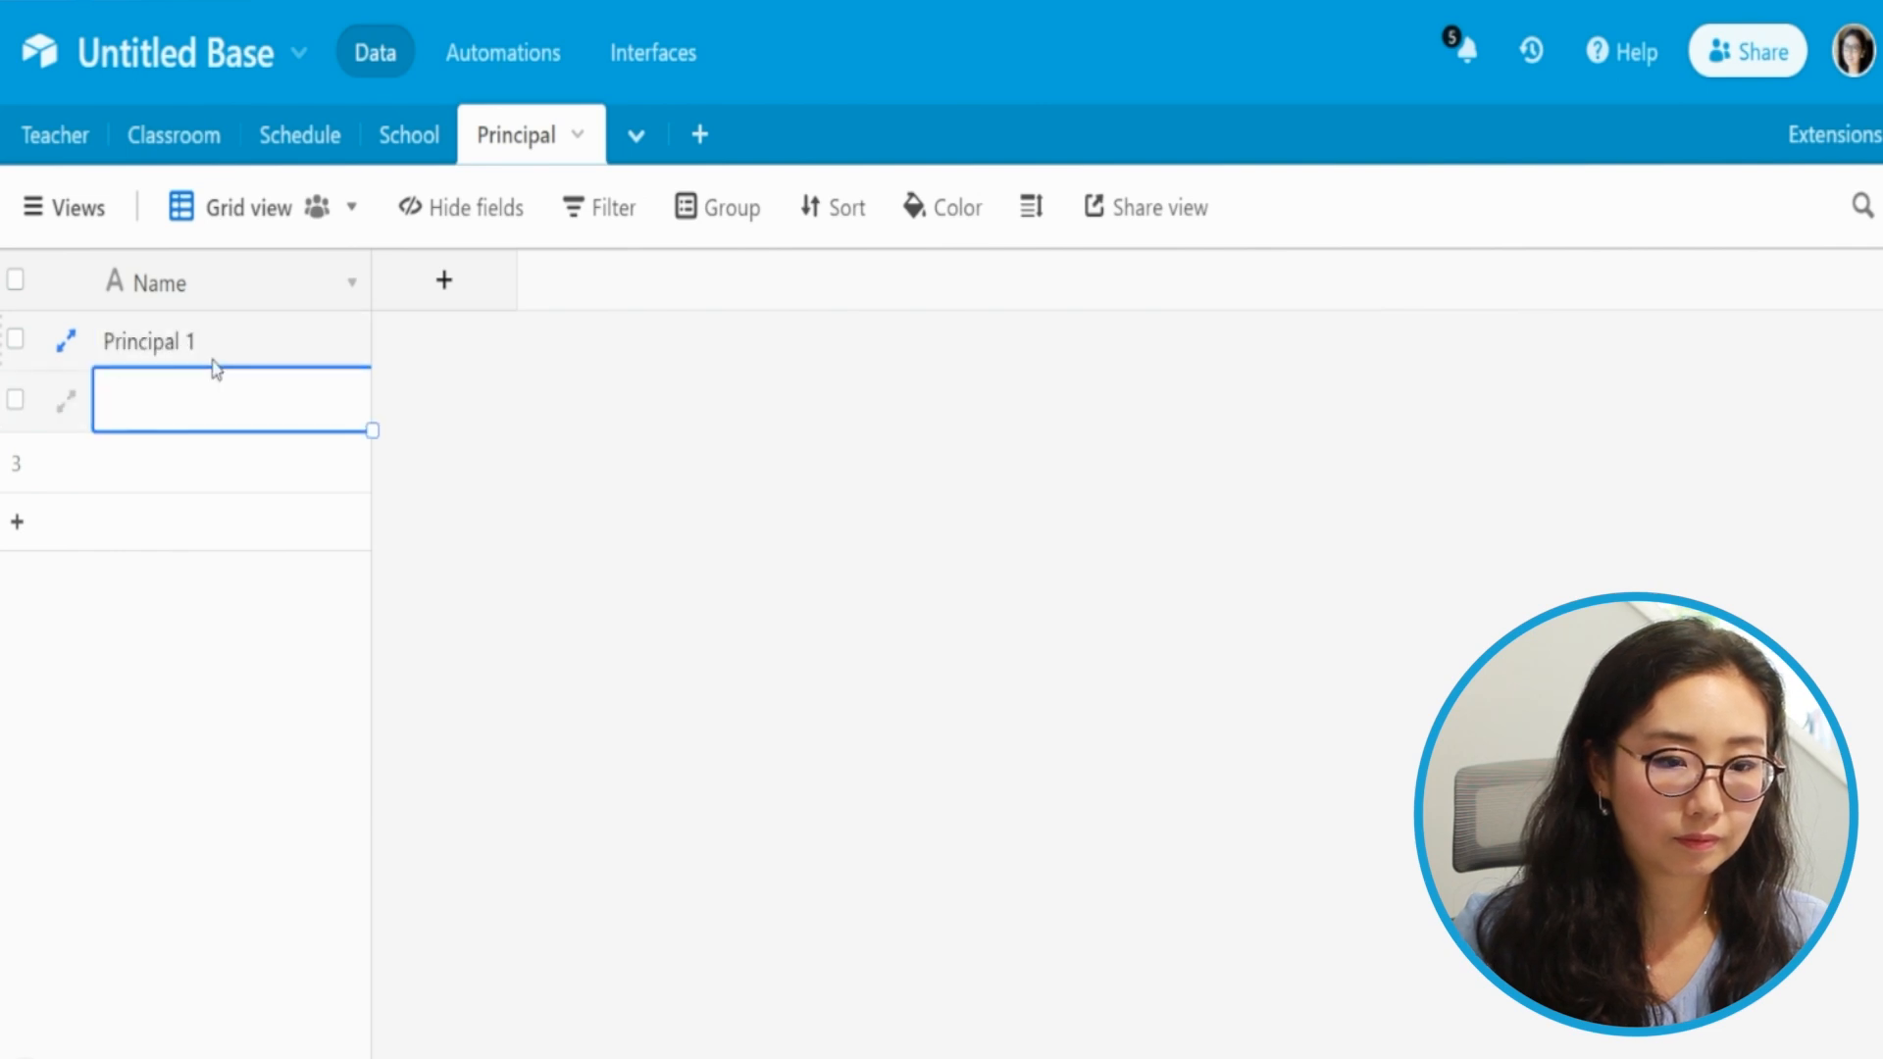
Copy the Principal 1 name into the next two records and change the copies to Principal 2 and Principal 3.
key("Up")
key("ctrl+c")
key("Down")
key("ctrl+v")
key("Down")
key("ctrl+v")
key("Up")
key("Return")
key("BackSpace")
type("2")
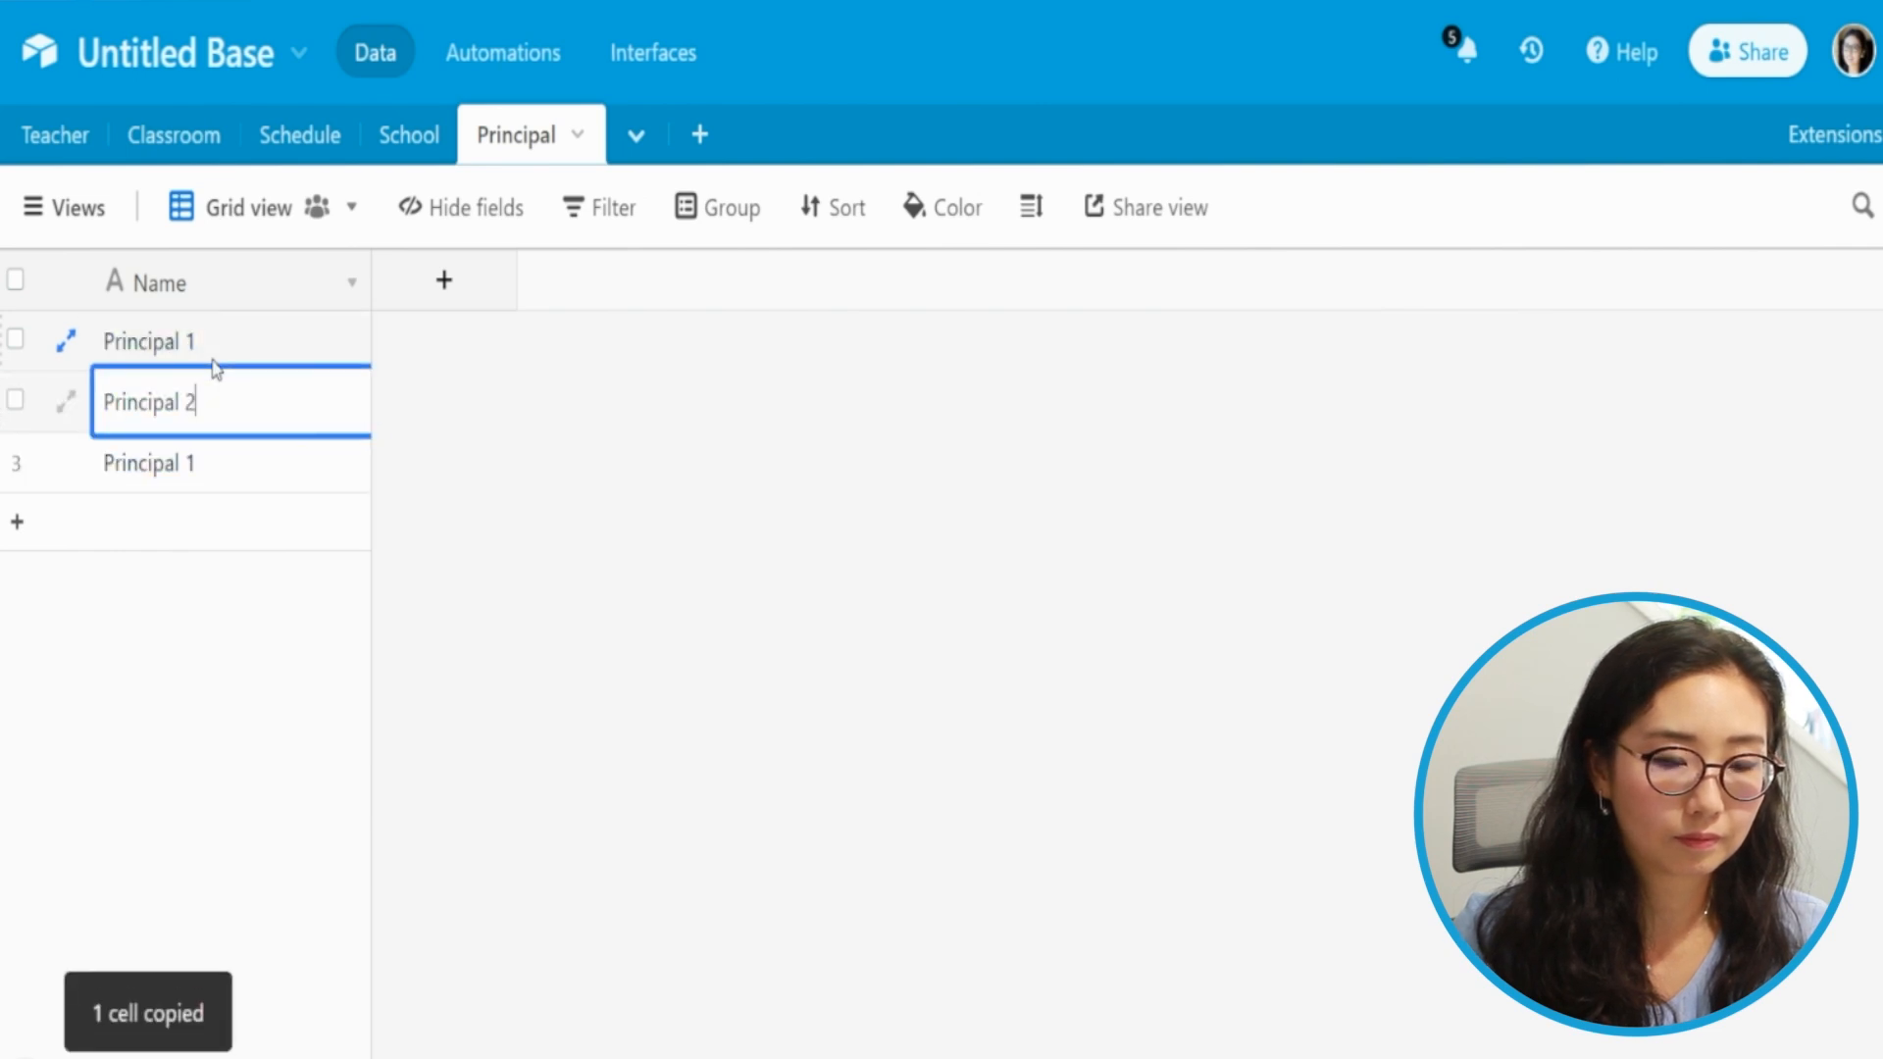
key("Return")
key("Return")
key("BackSpace")
type("3")
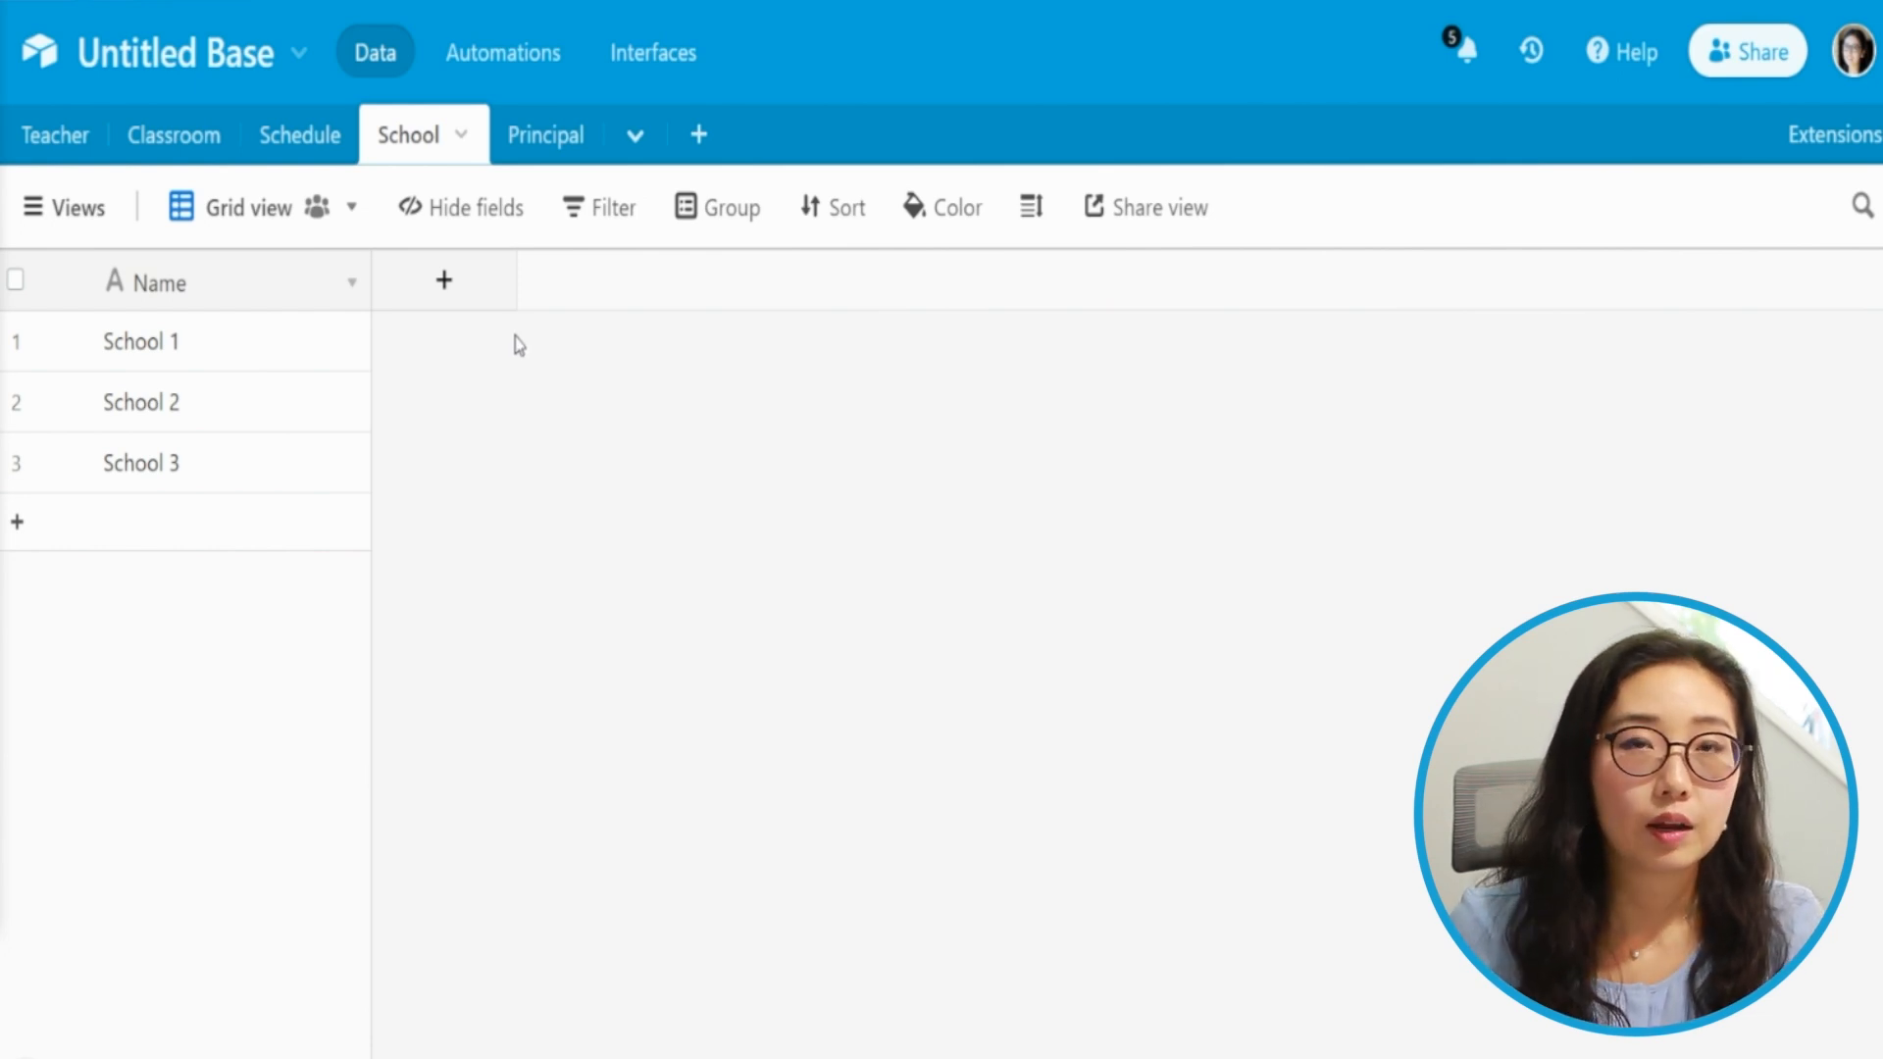
Add a field to the School table that links to records in the Principal table, and check its counterpart in the Principal table.
left_click(437, 302)
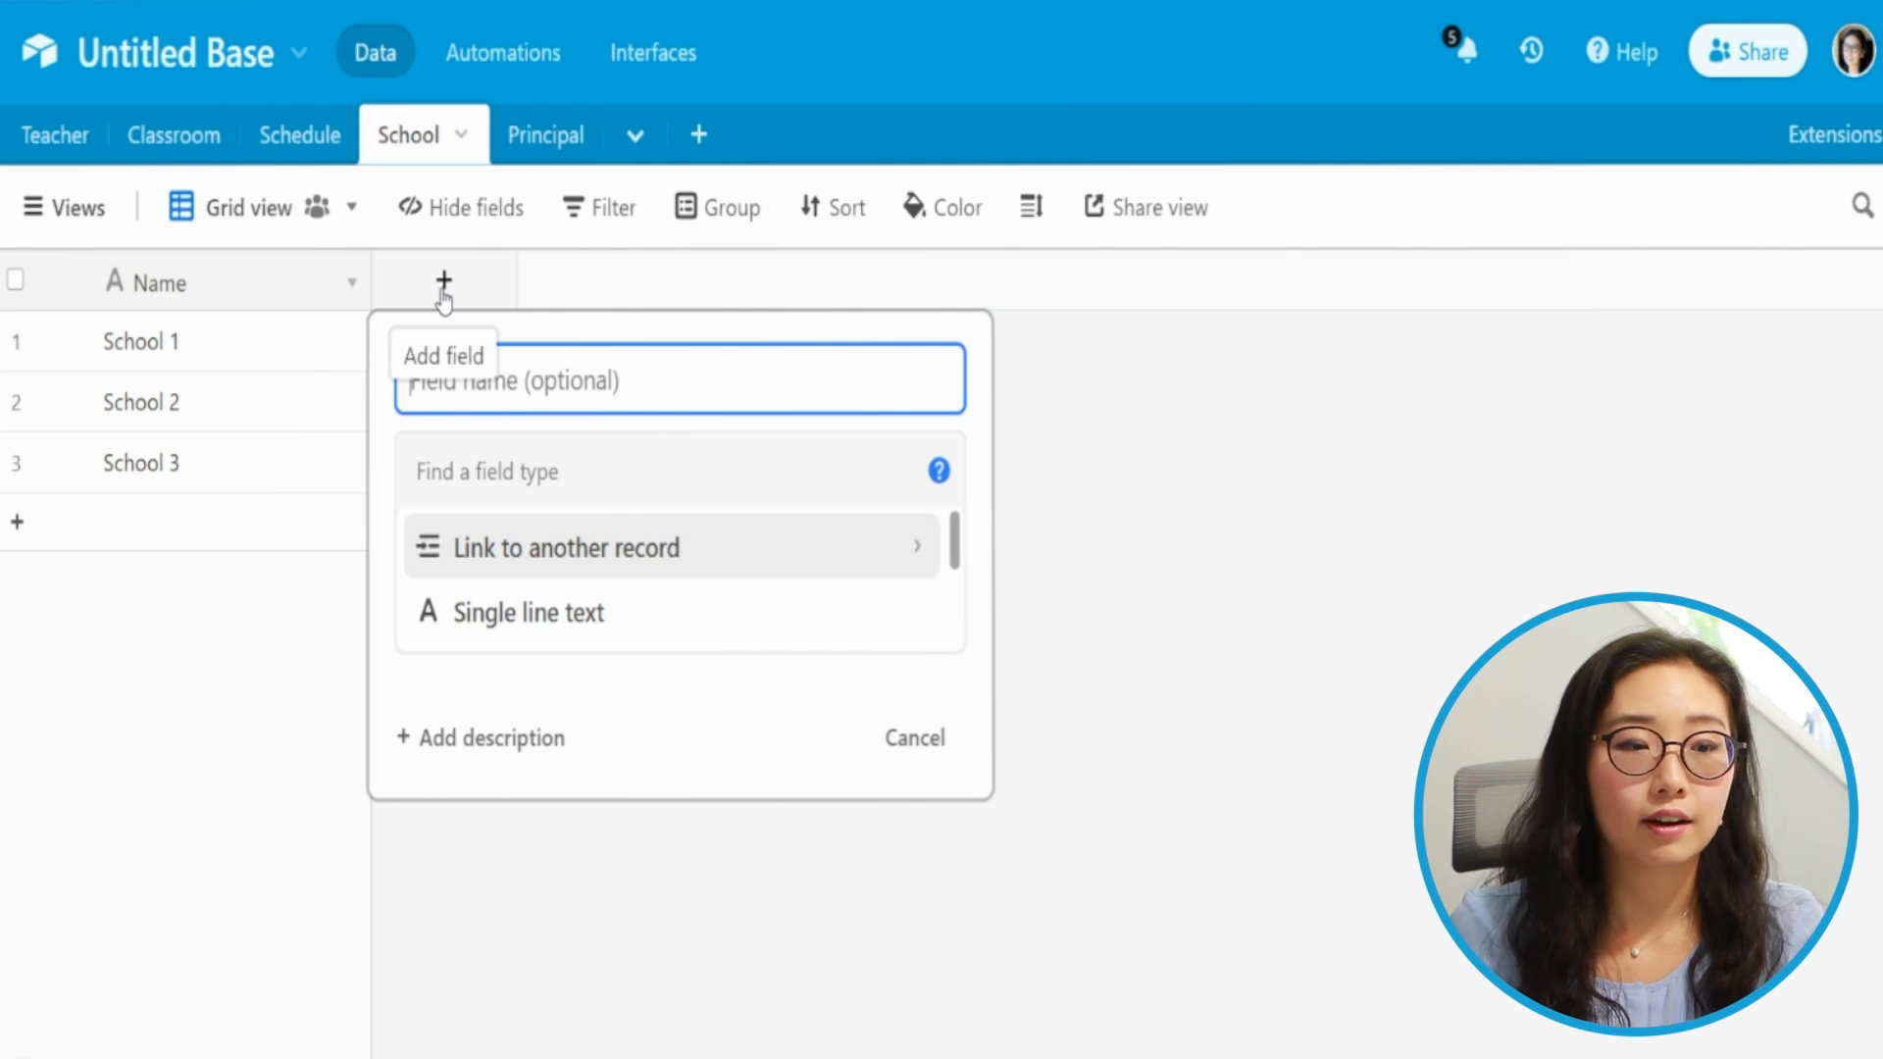
left_click(555, 560)
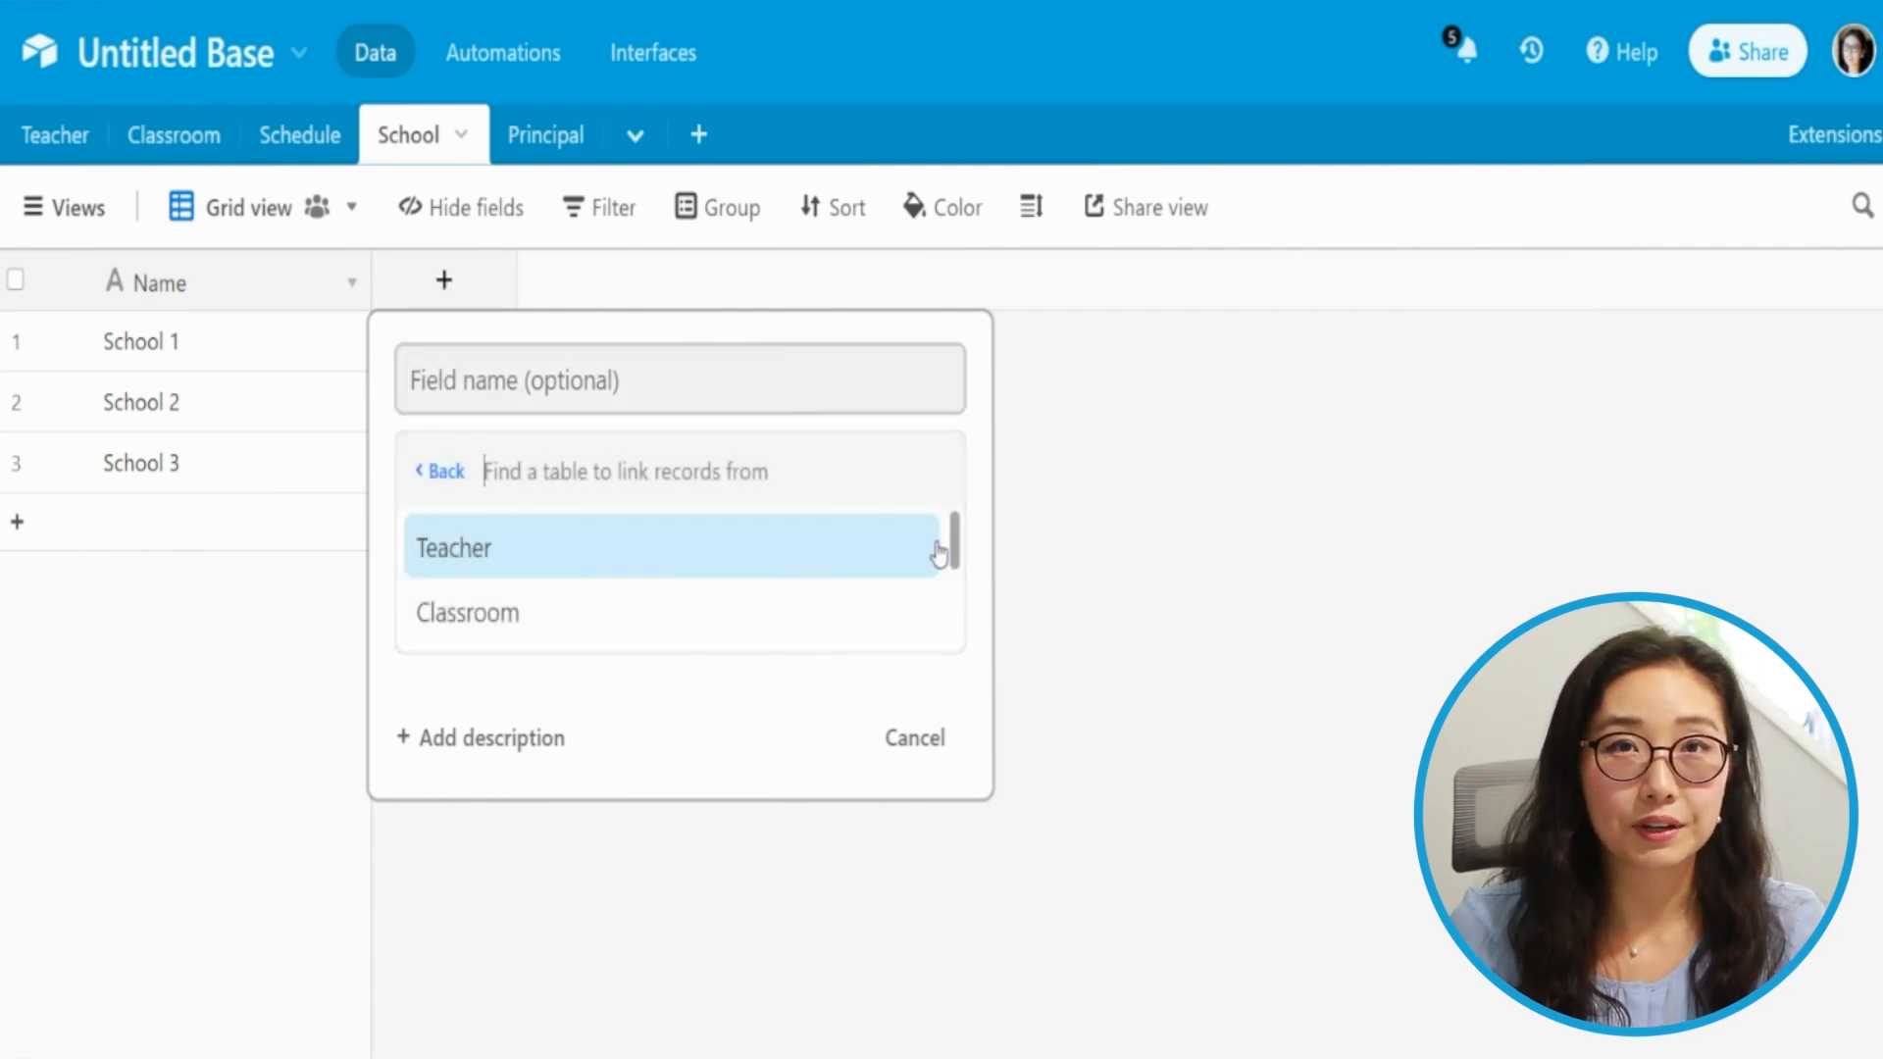
left_click_drag(957, 545, 950, 628)
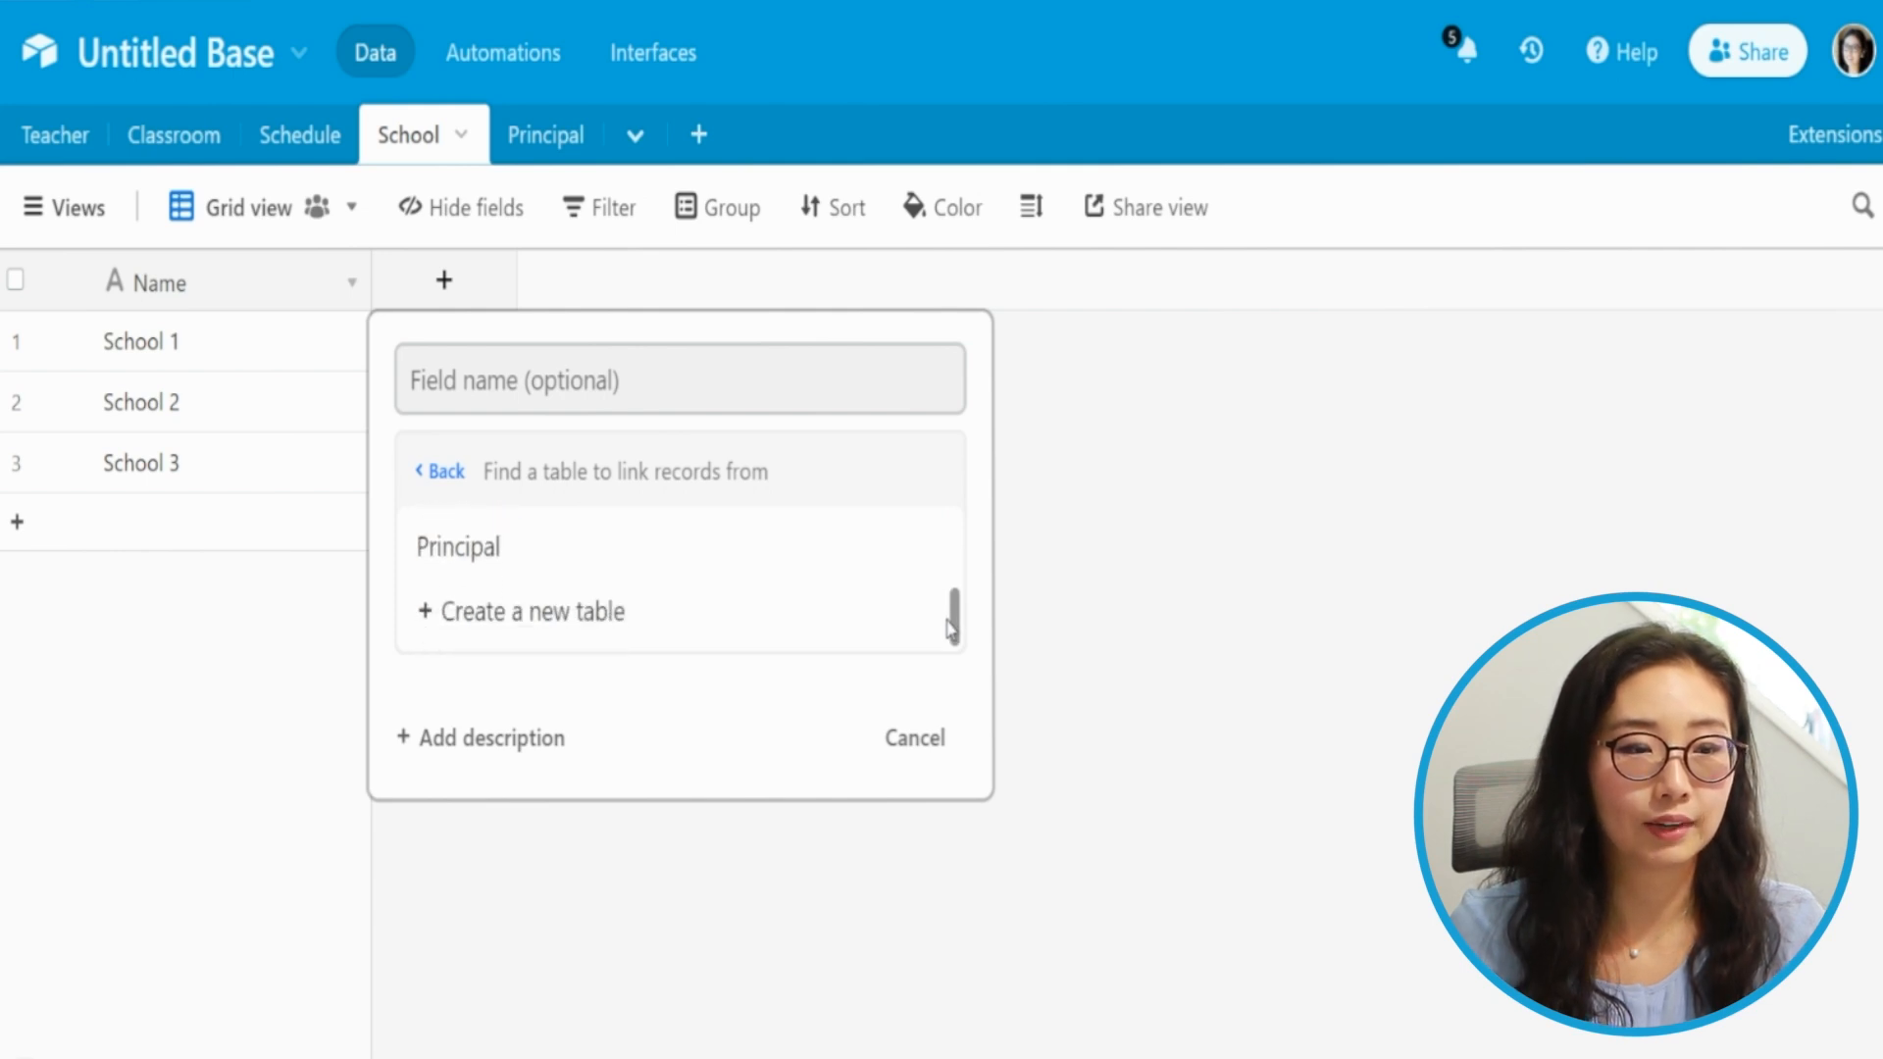
left_click(664, 563)
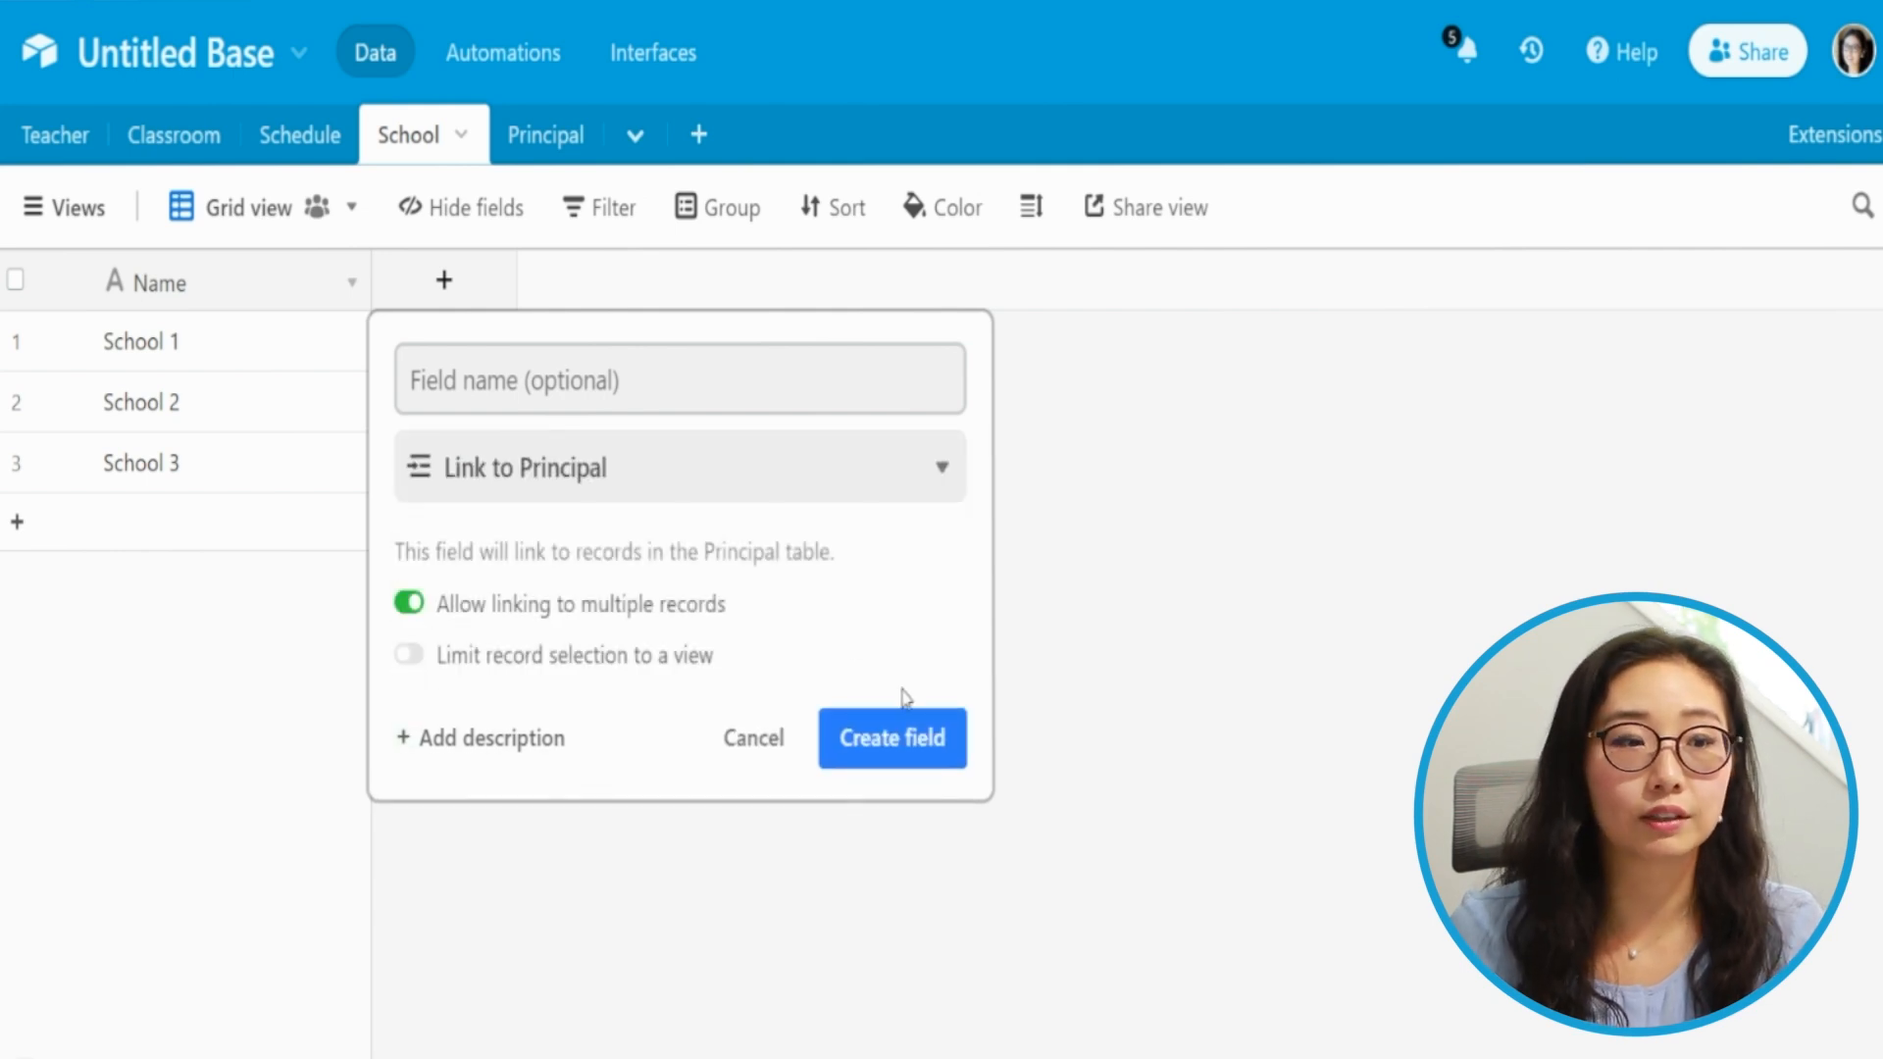
left_click(906, 747)
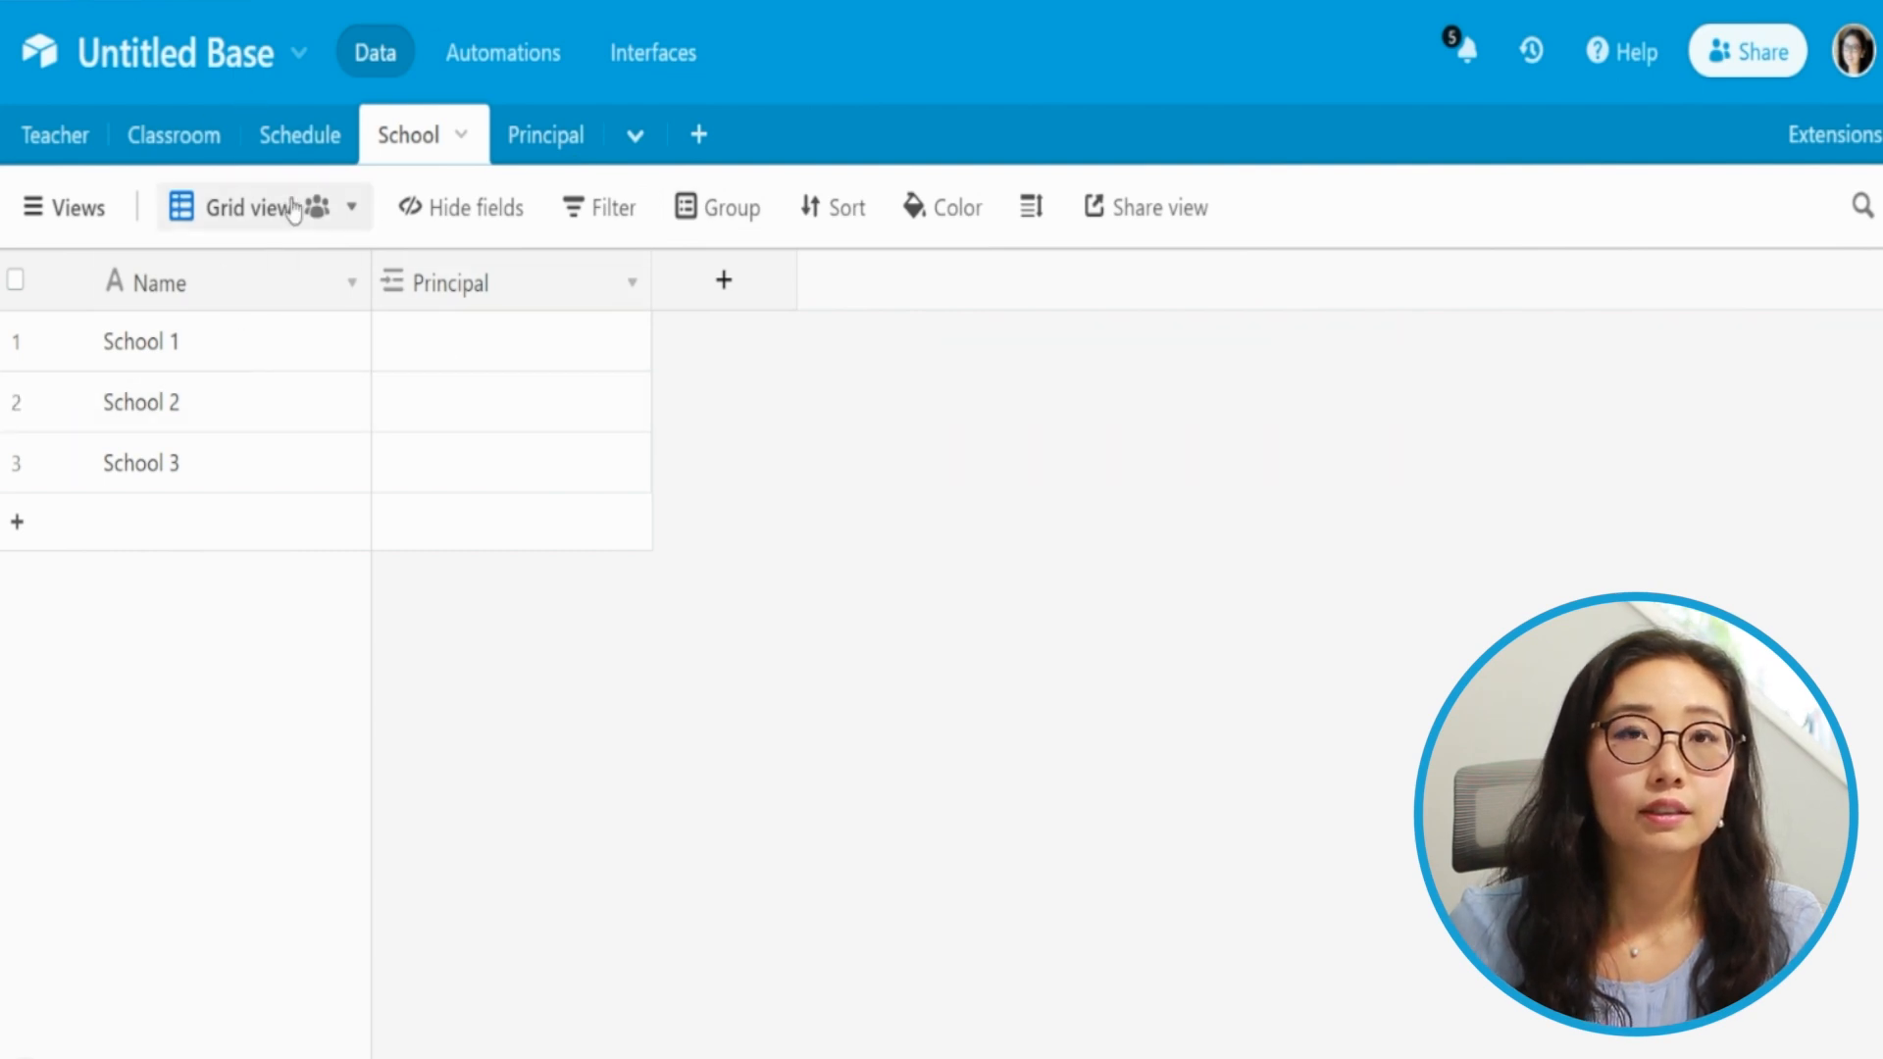
left_click(502, 135)
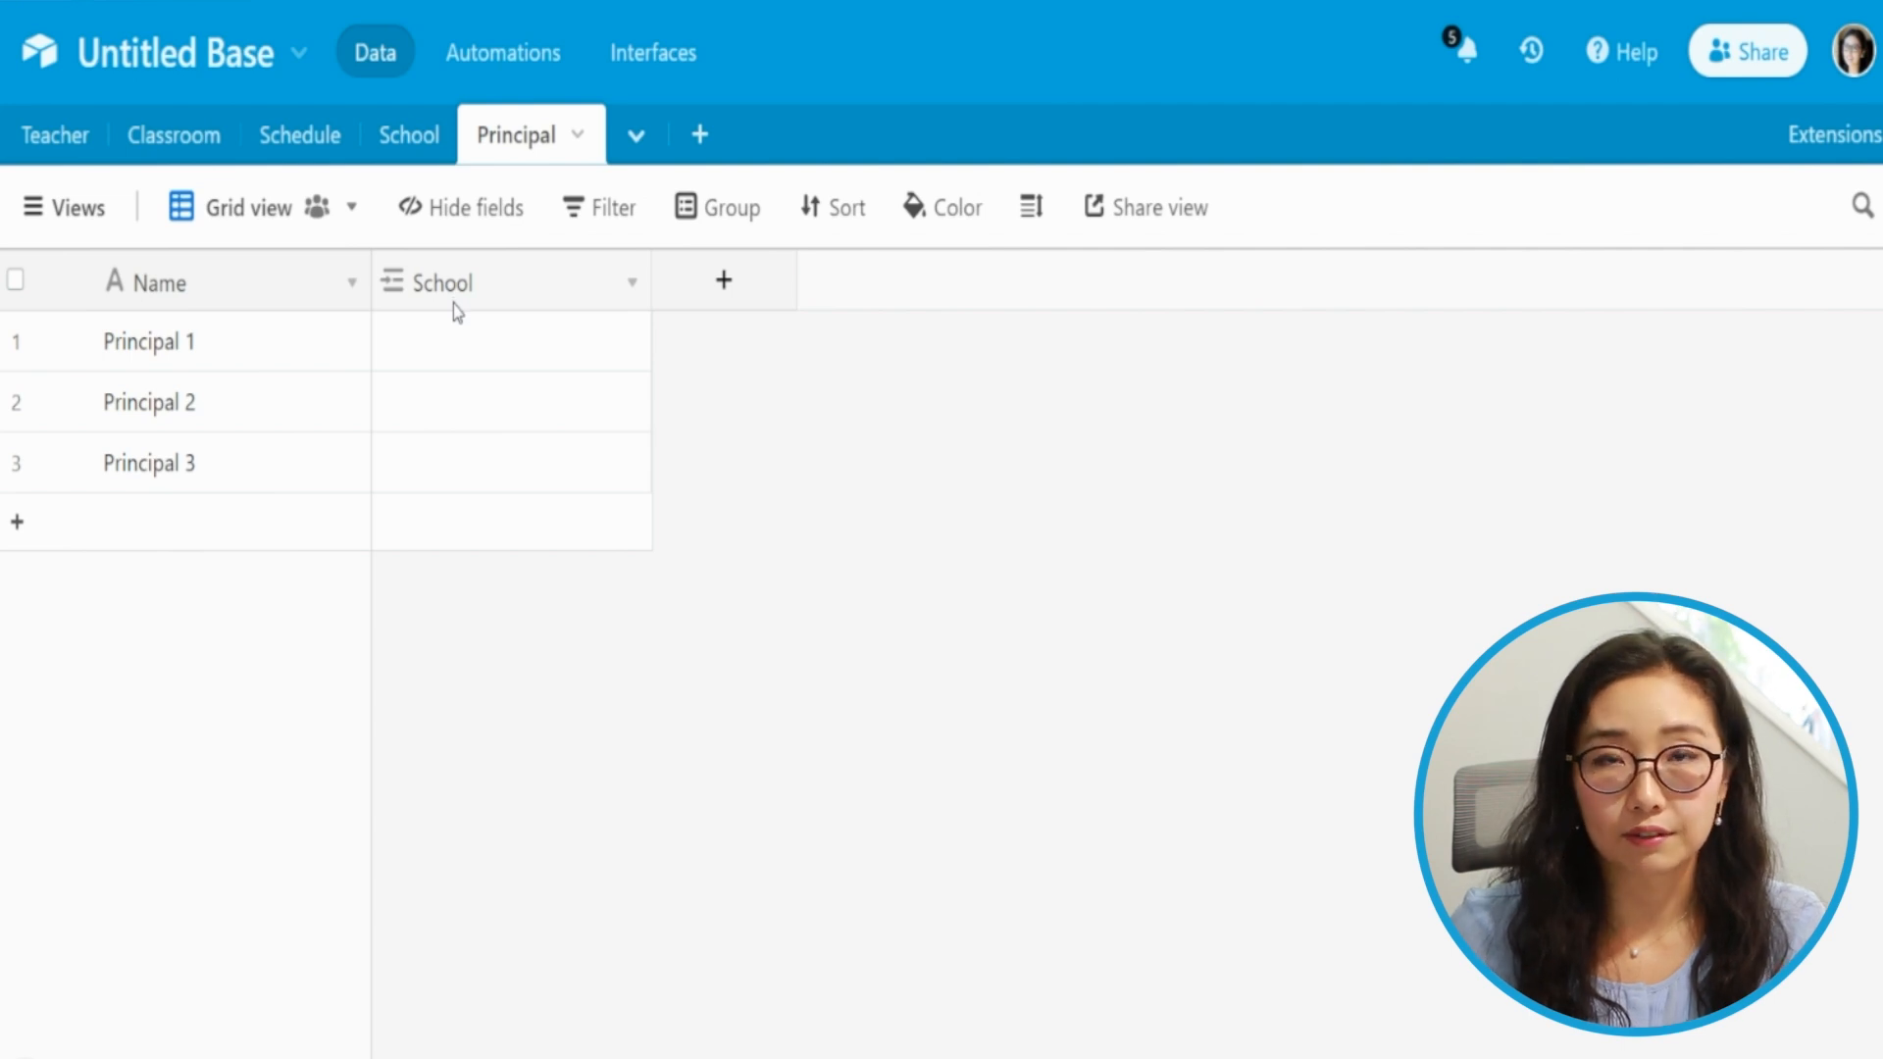
Link School 1 to Principal 1 in the School table and check the reciprocal link in the Principal table.
left_click(399, 152)
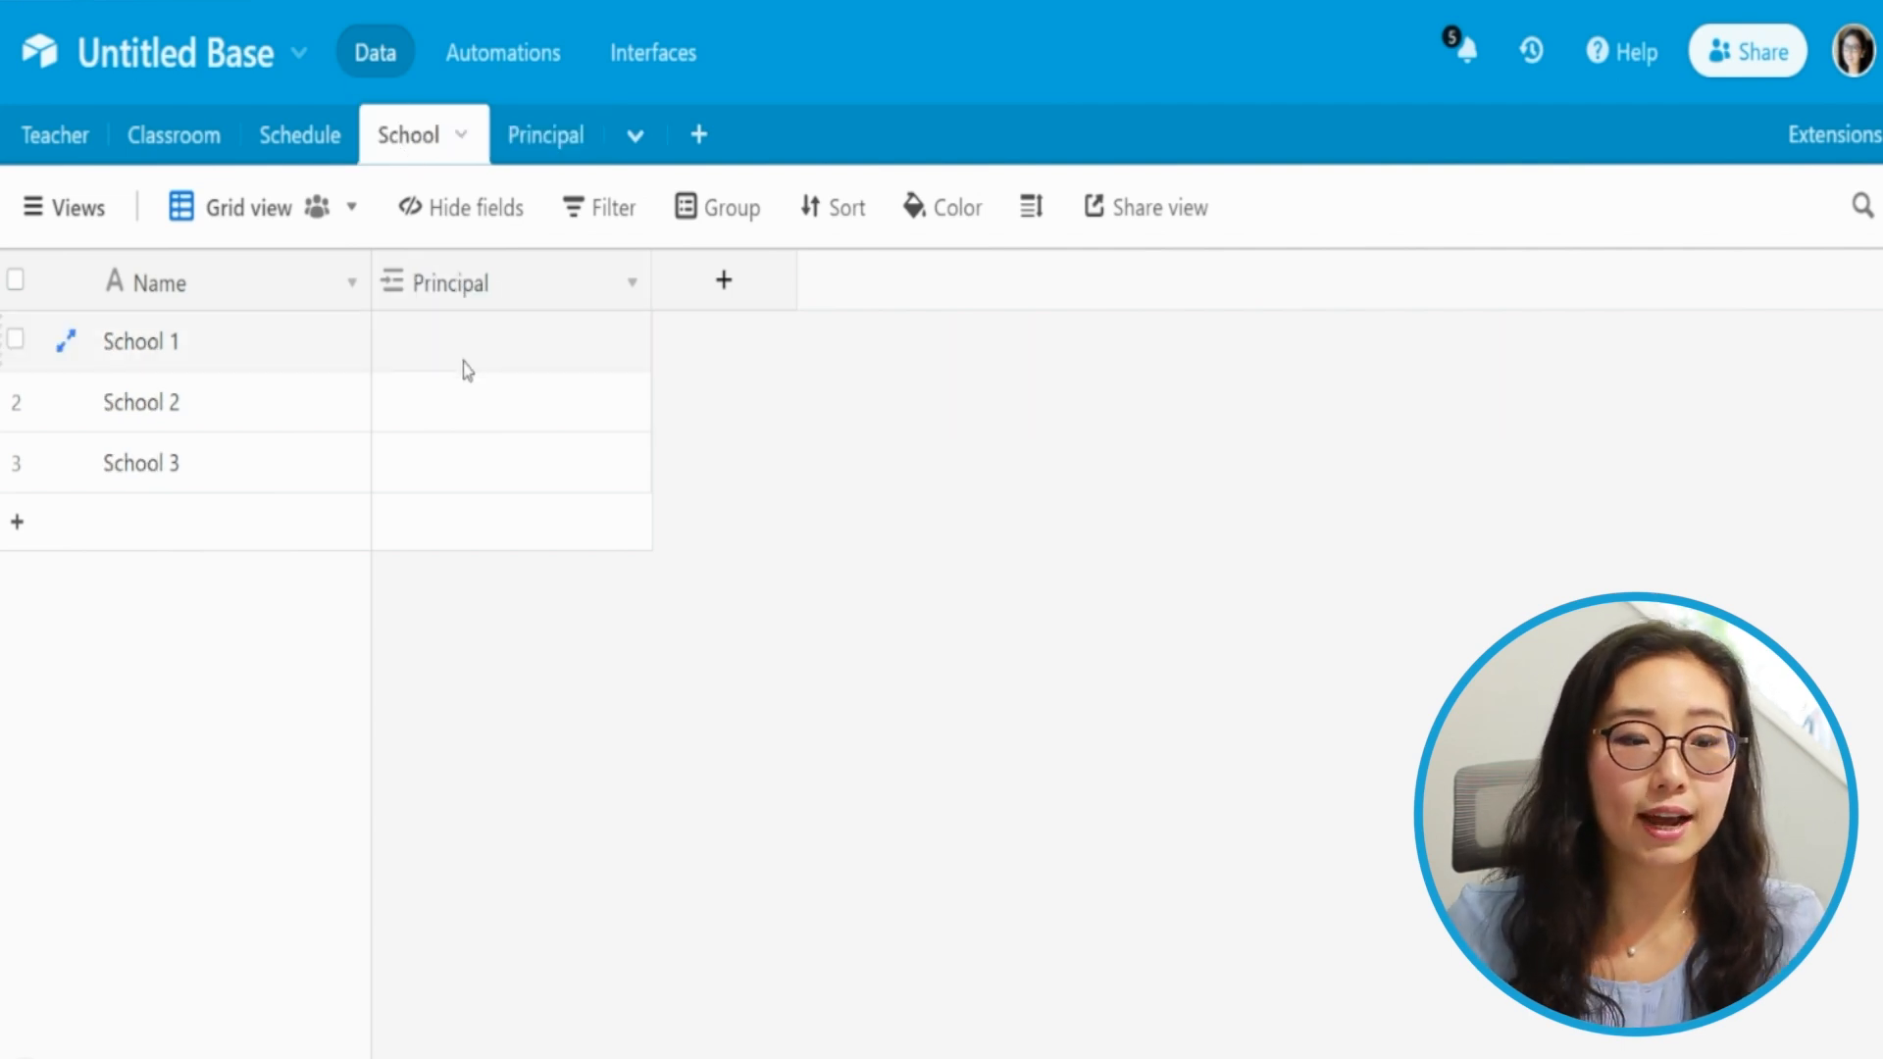
left_click(498, 357)
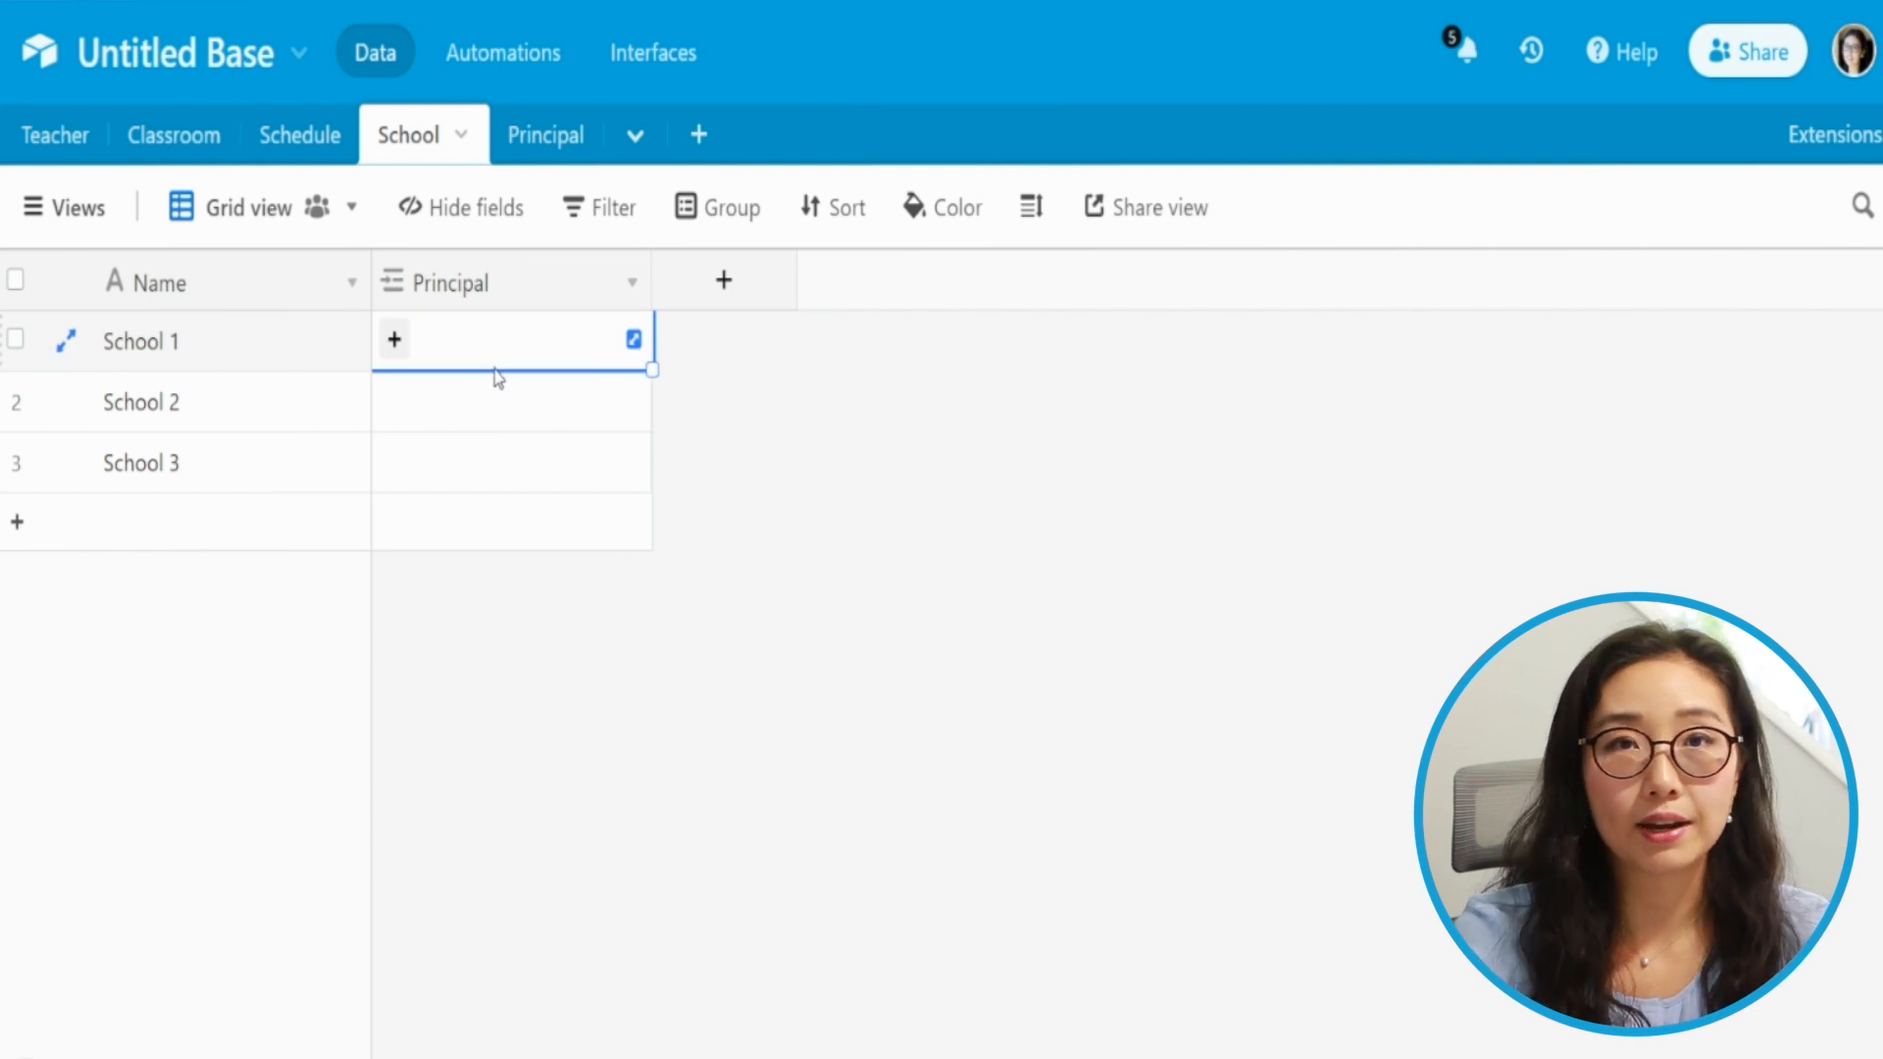
key("Return")
key("Return")
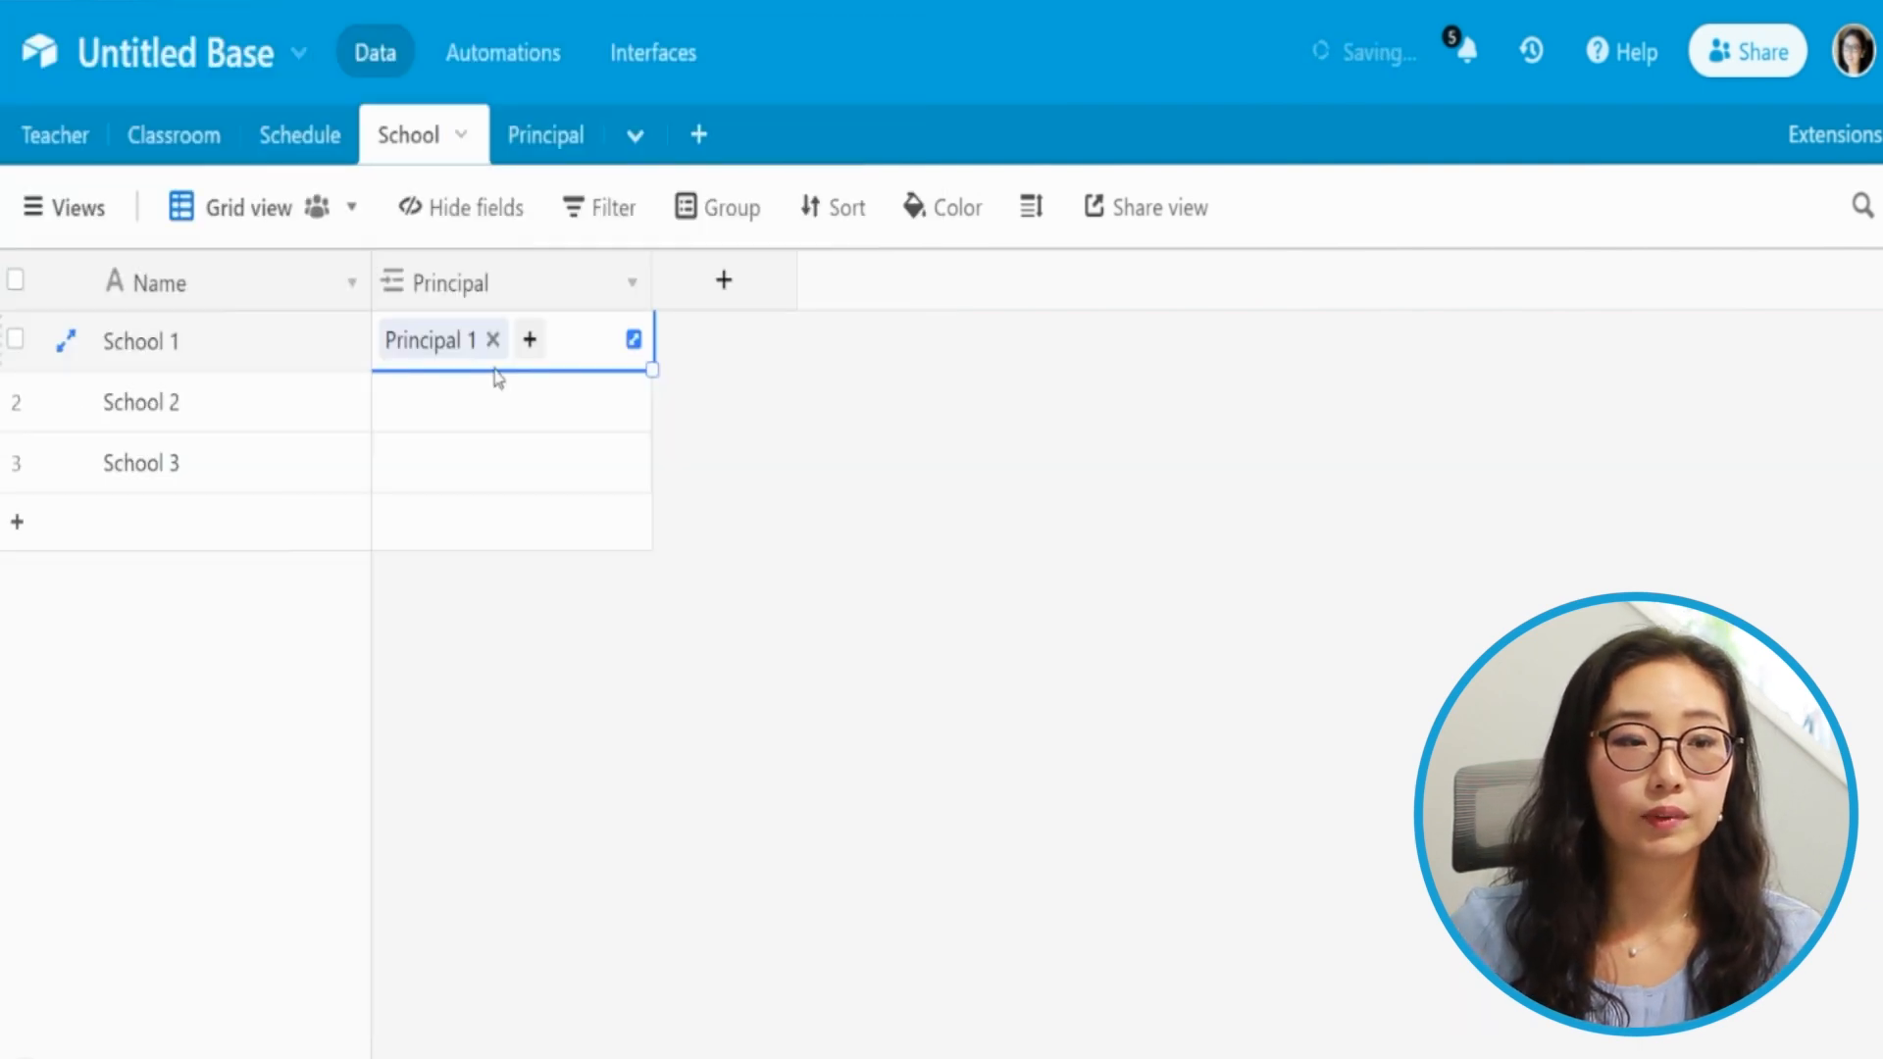
left_click(555, 139)
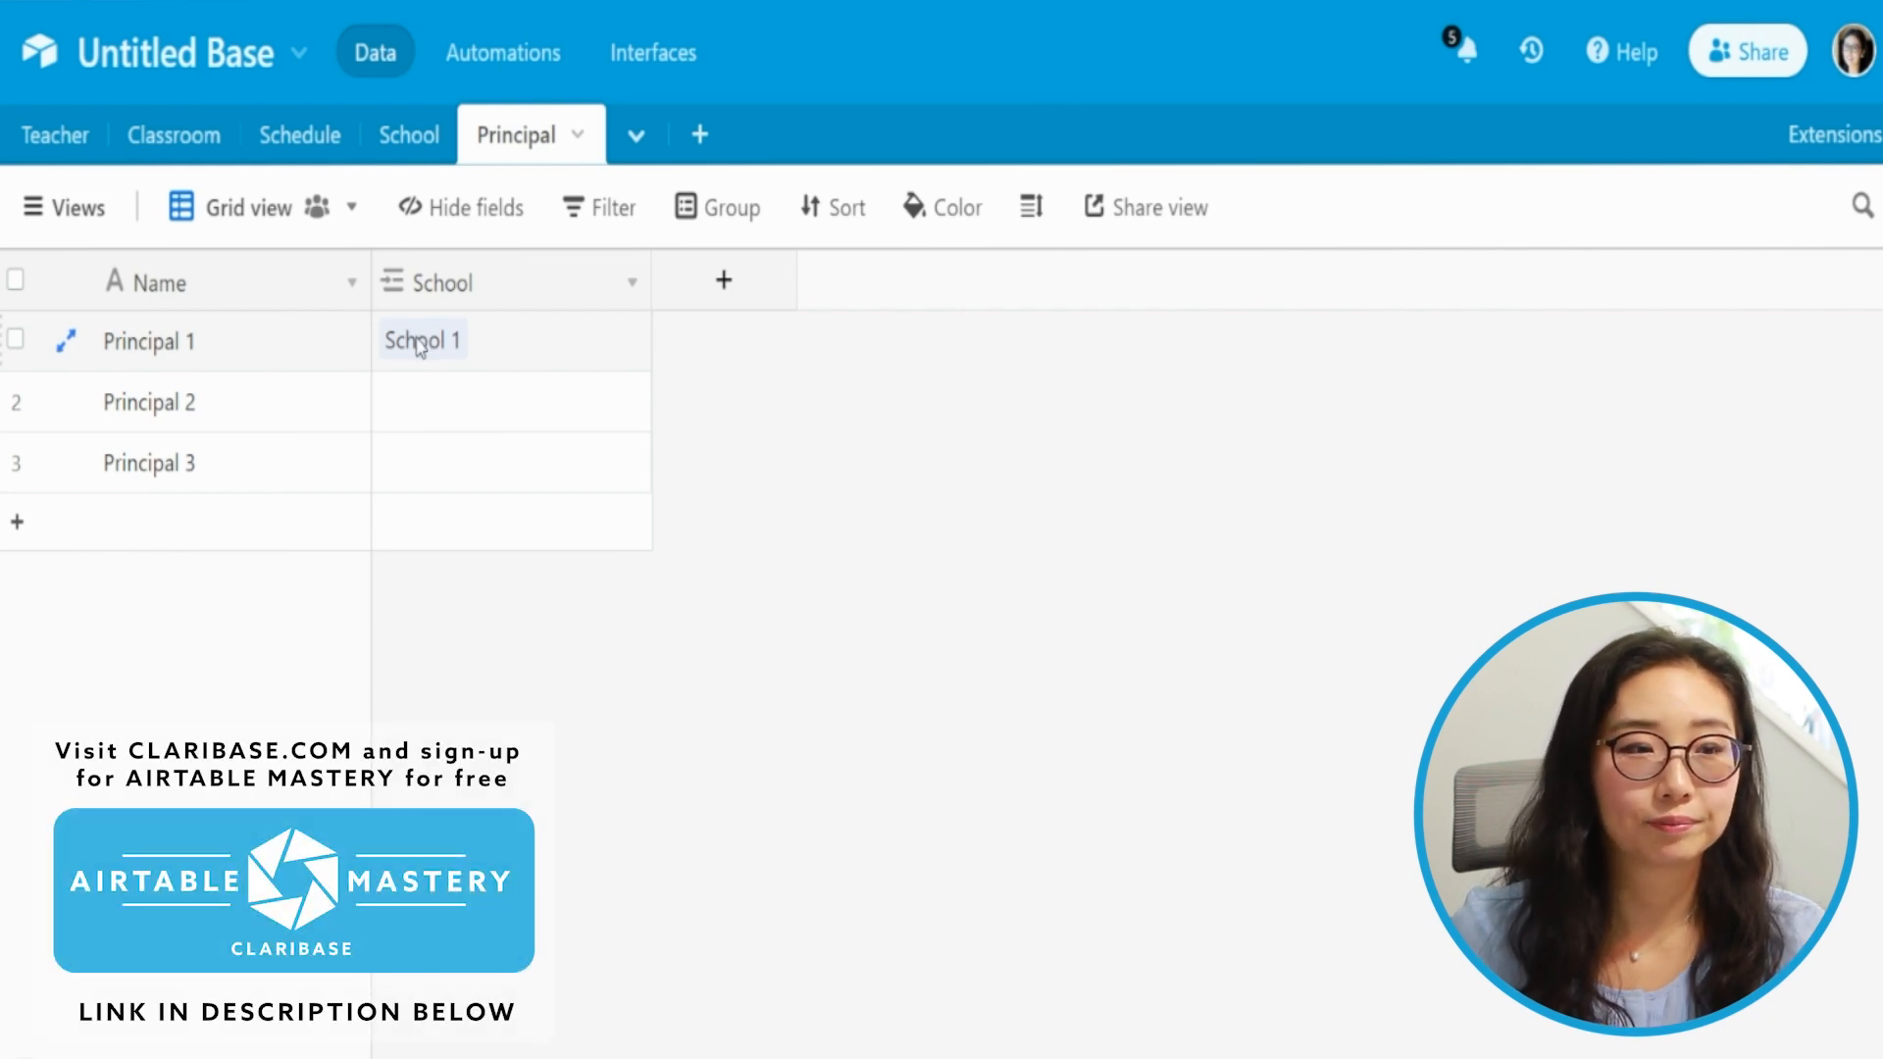
Link School 2 to Principal 2 and School 3 to Principal 3 in the School table's Principal field.
left_click(405, 137)
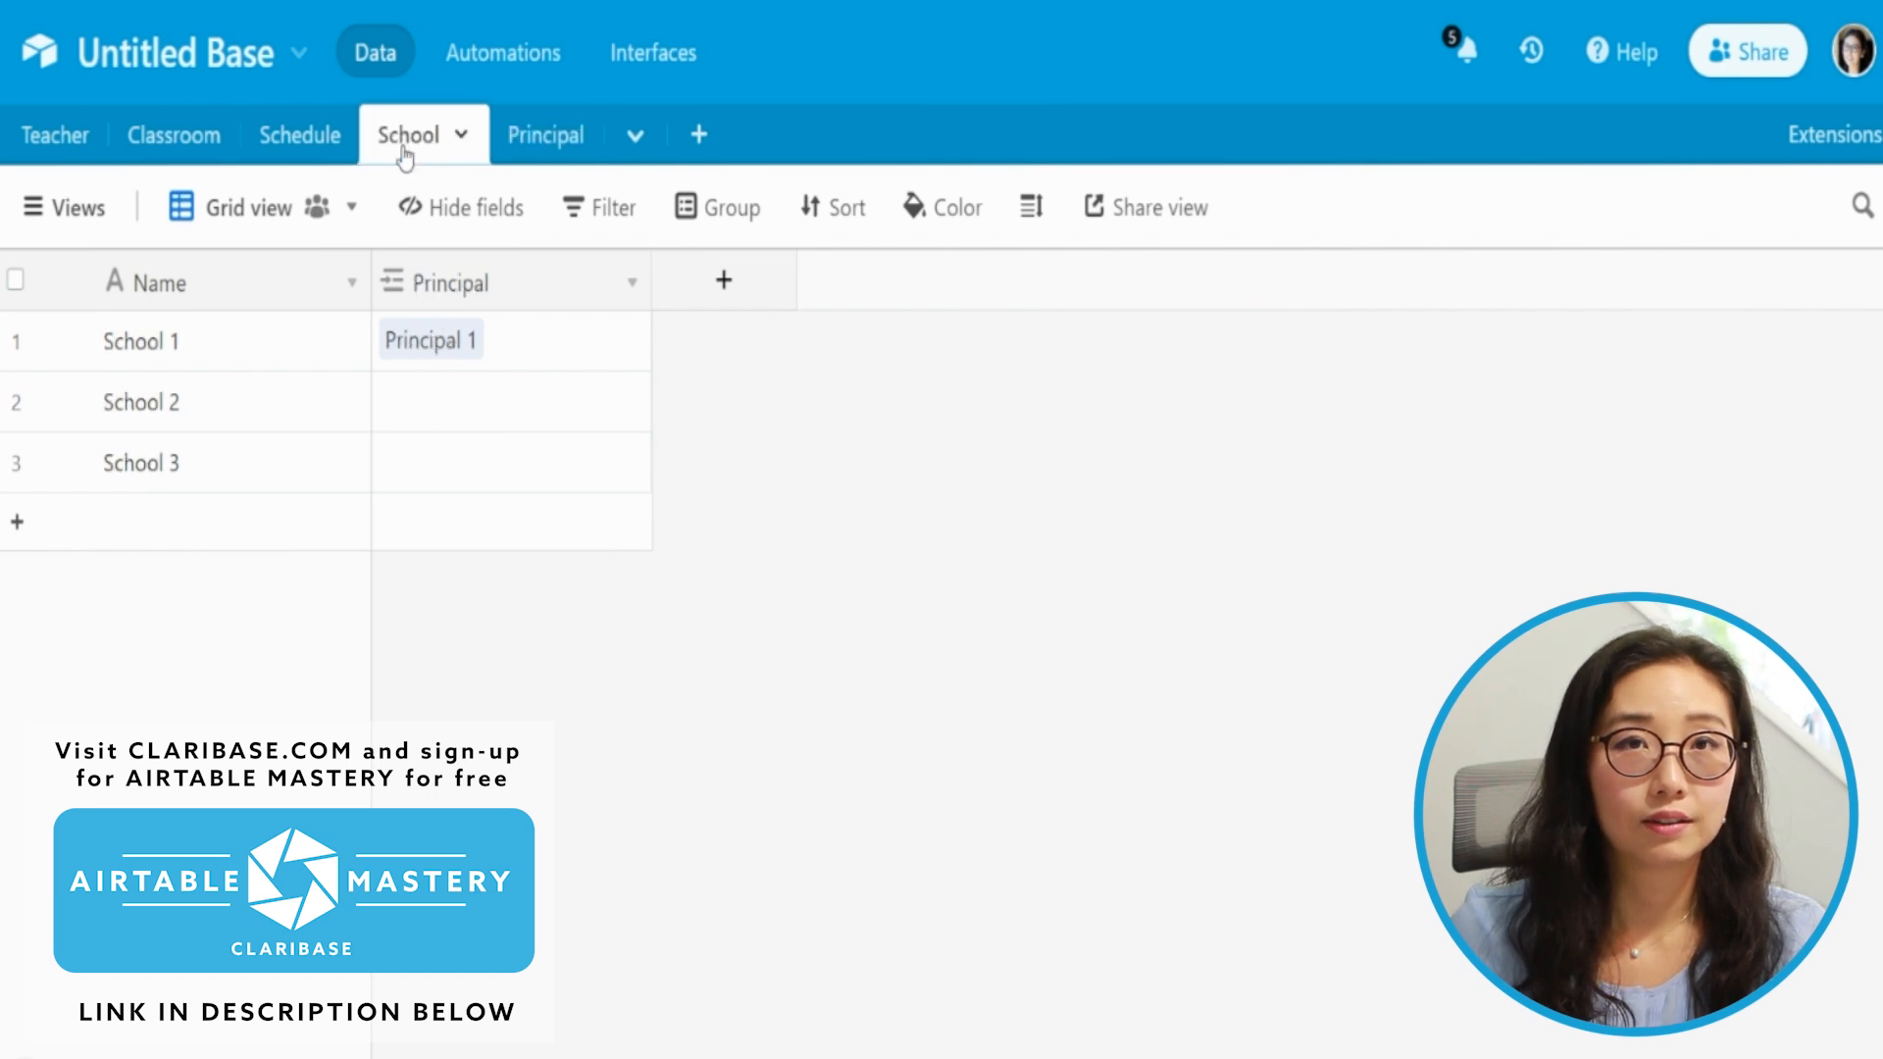
left_click(416, 419)
left_click(415, 413)
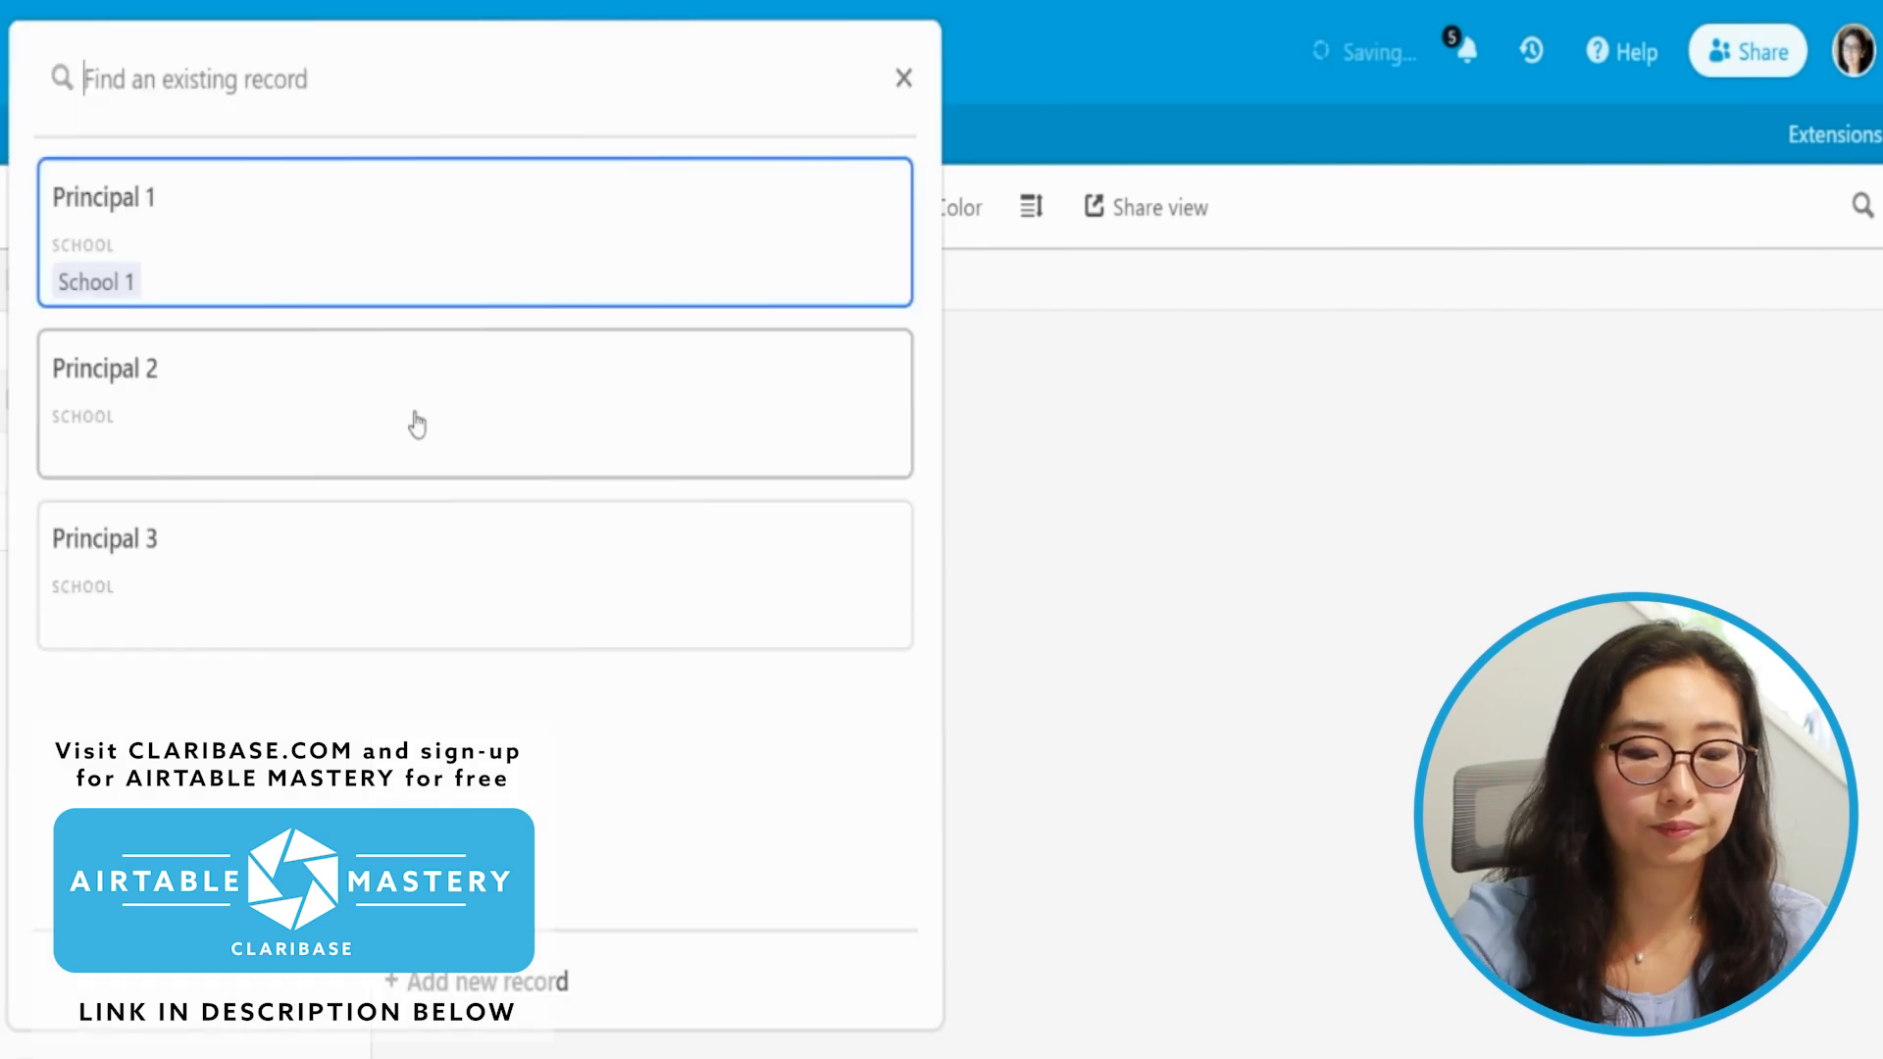
type("pr")
left_click(413, 421)
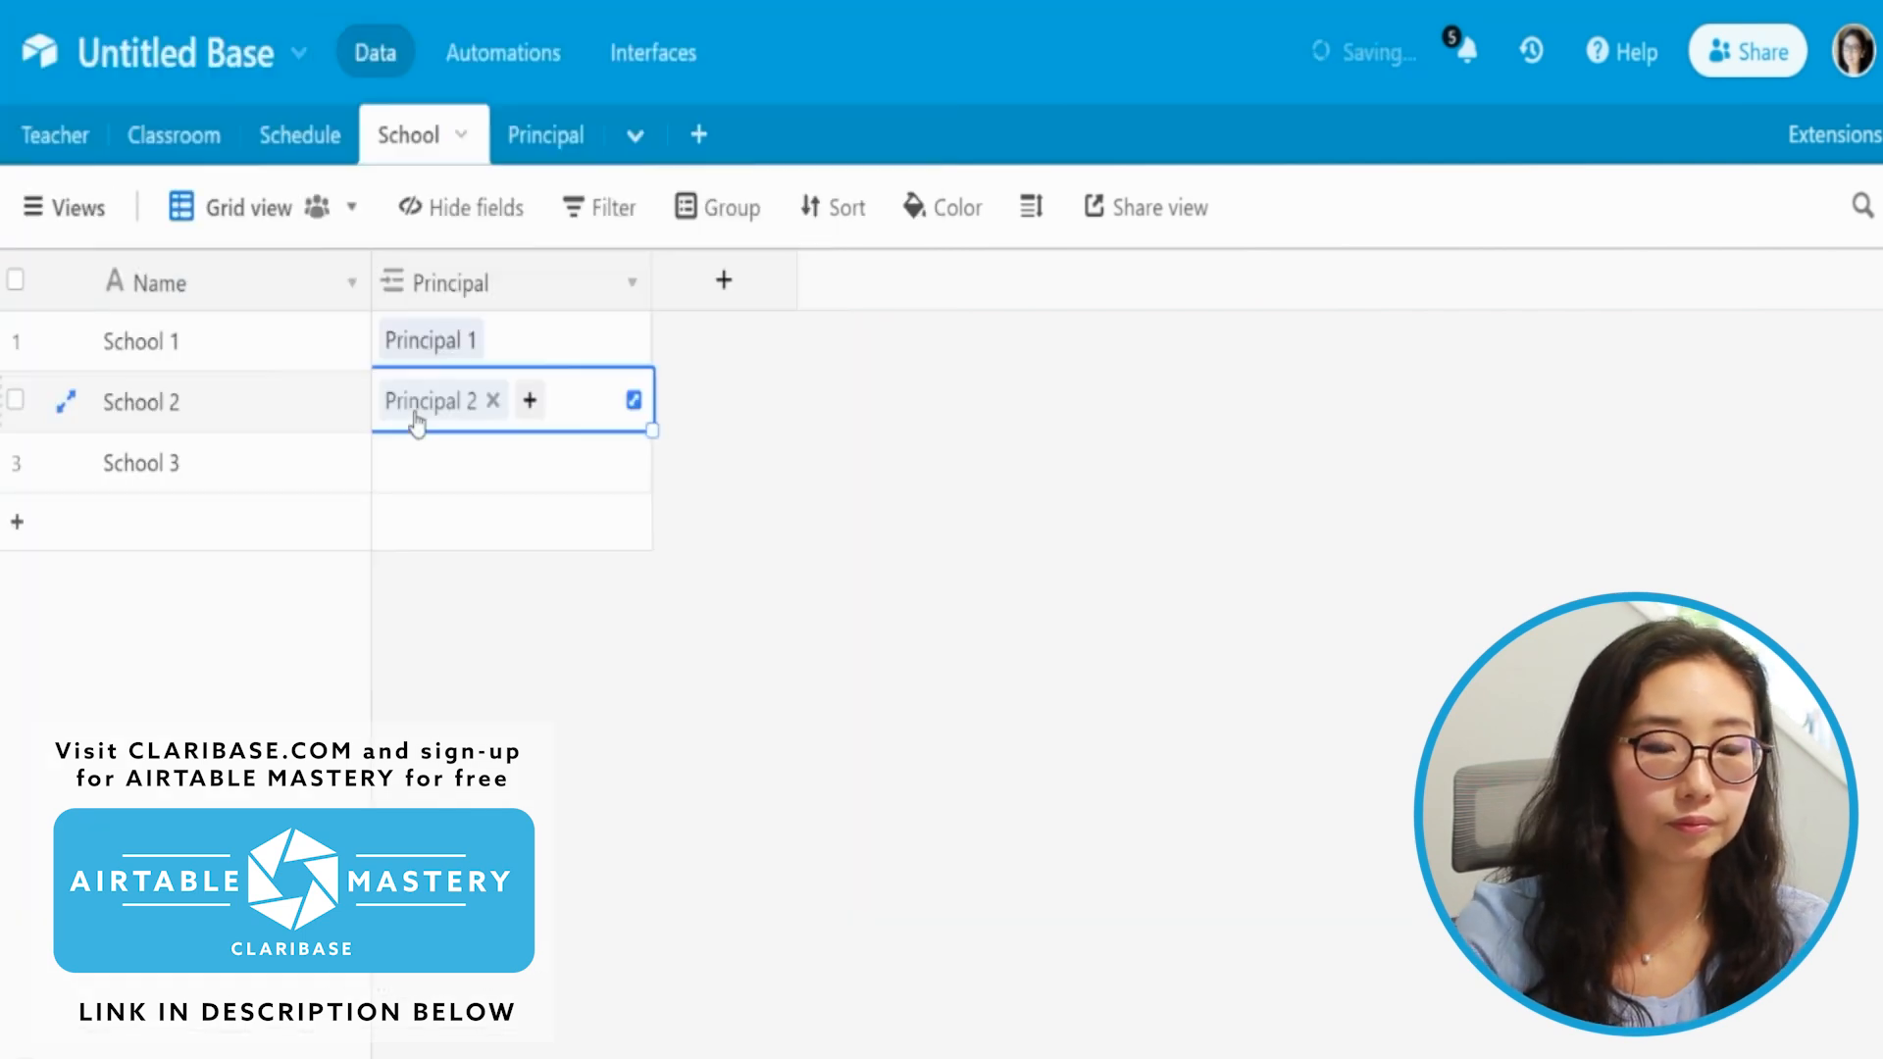
left_click(480, 485)
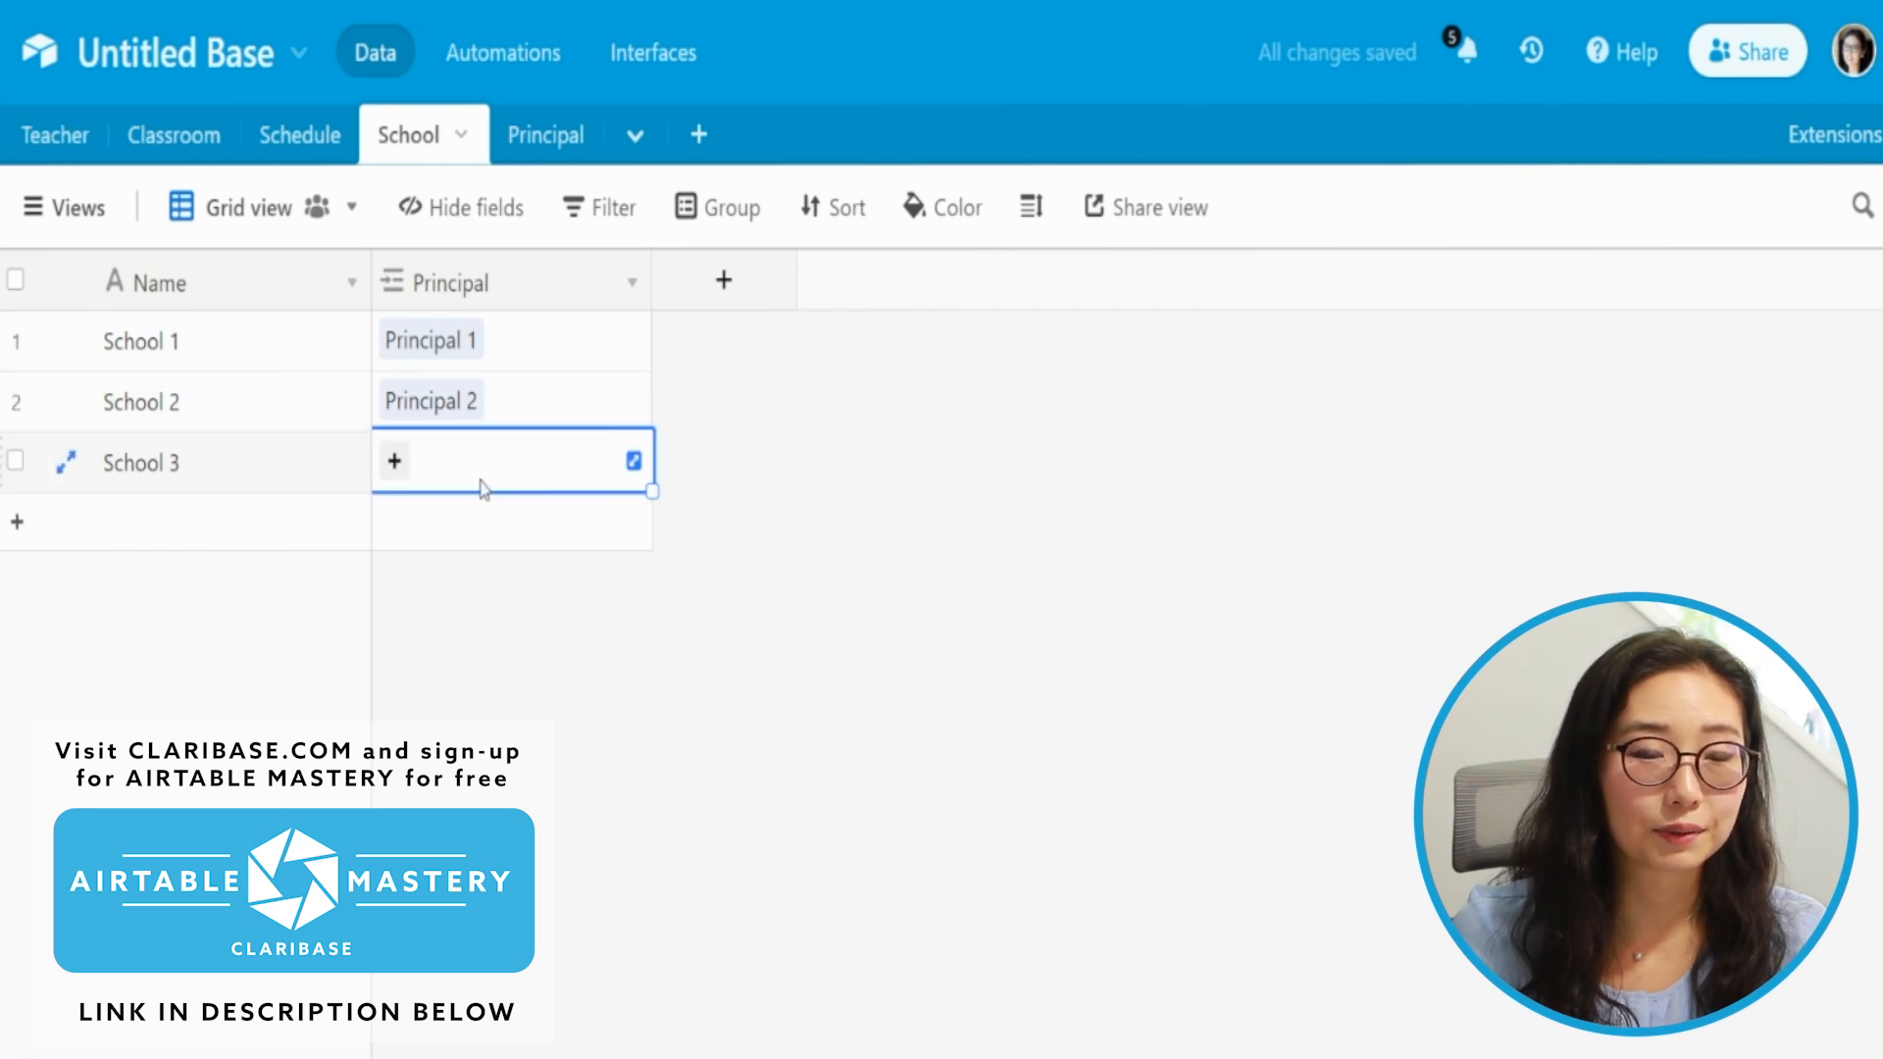
type("prin")
key("Down")
key("Down")
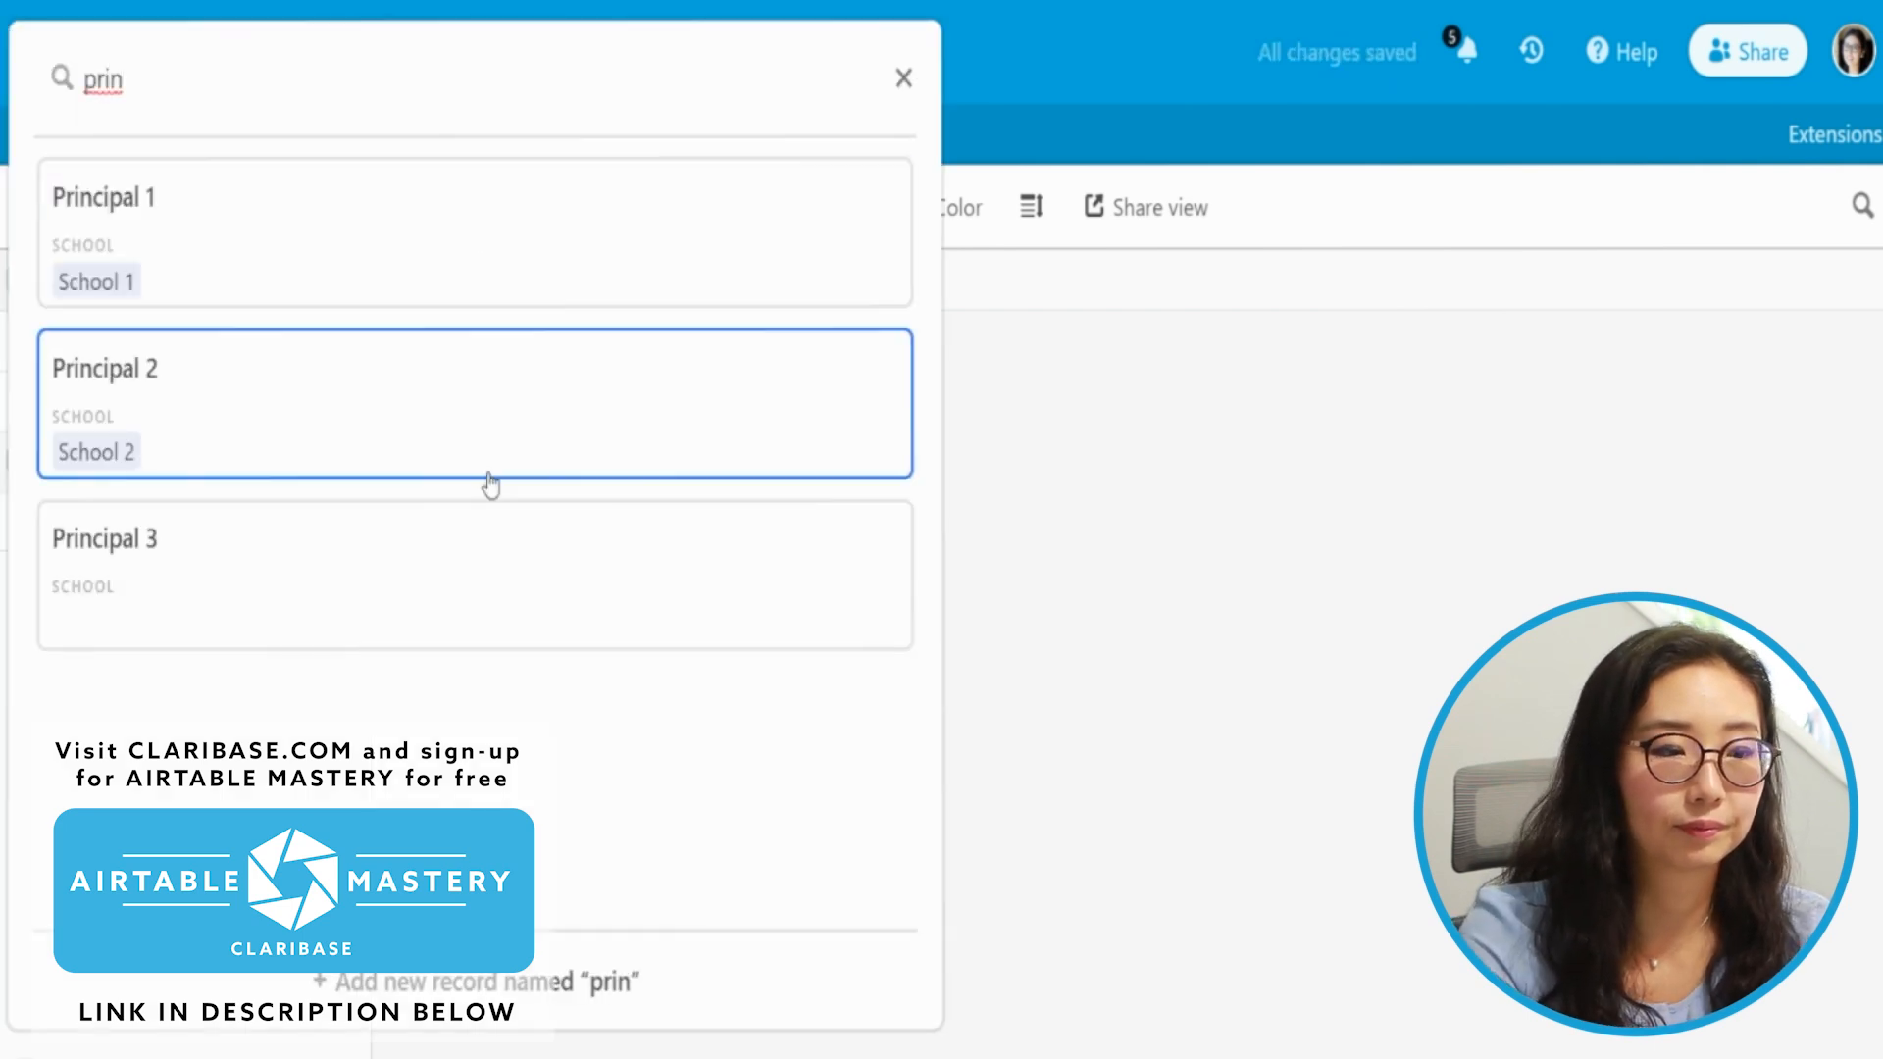
key("Return")
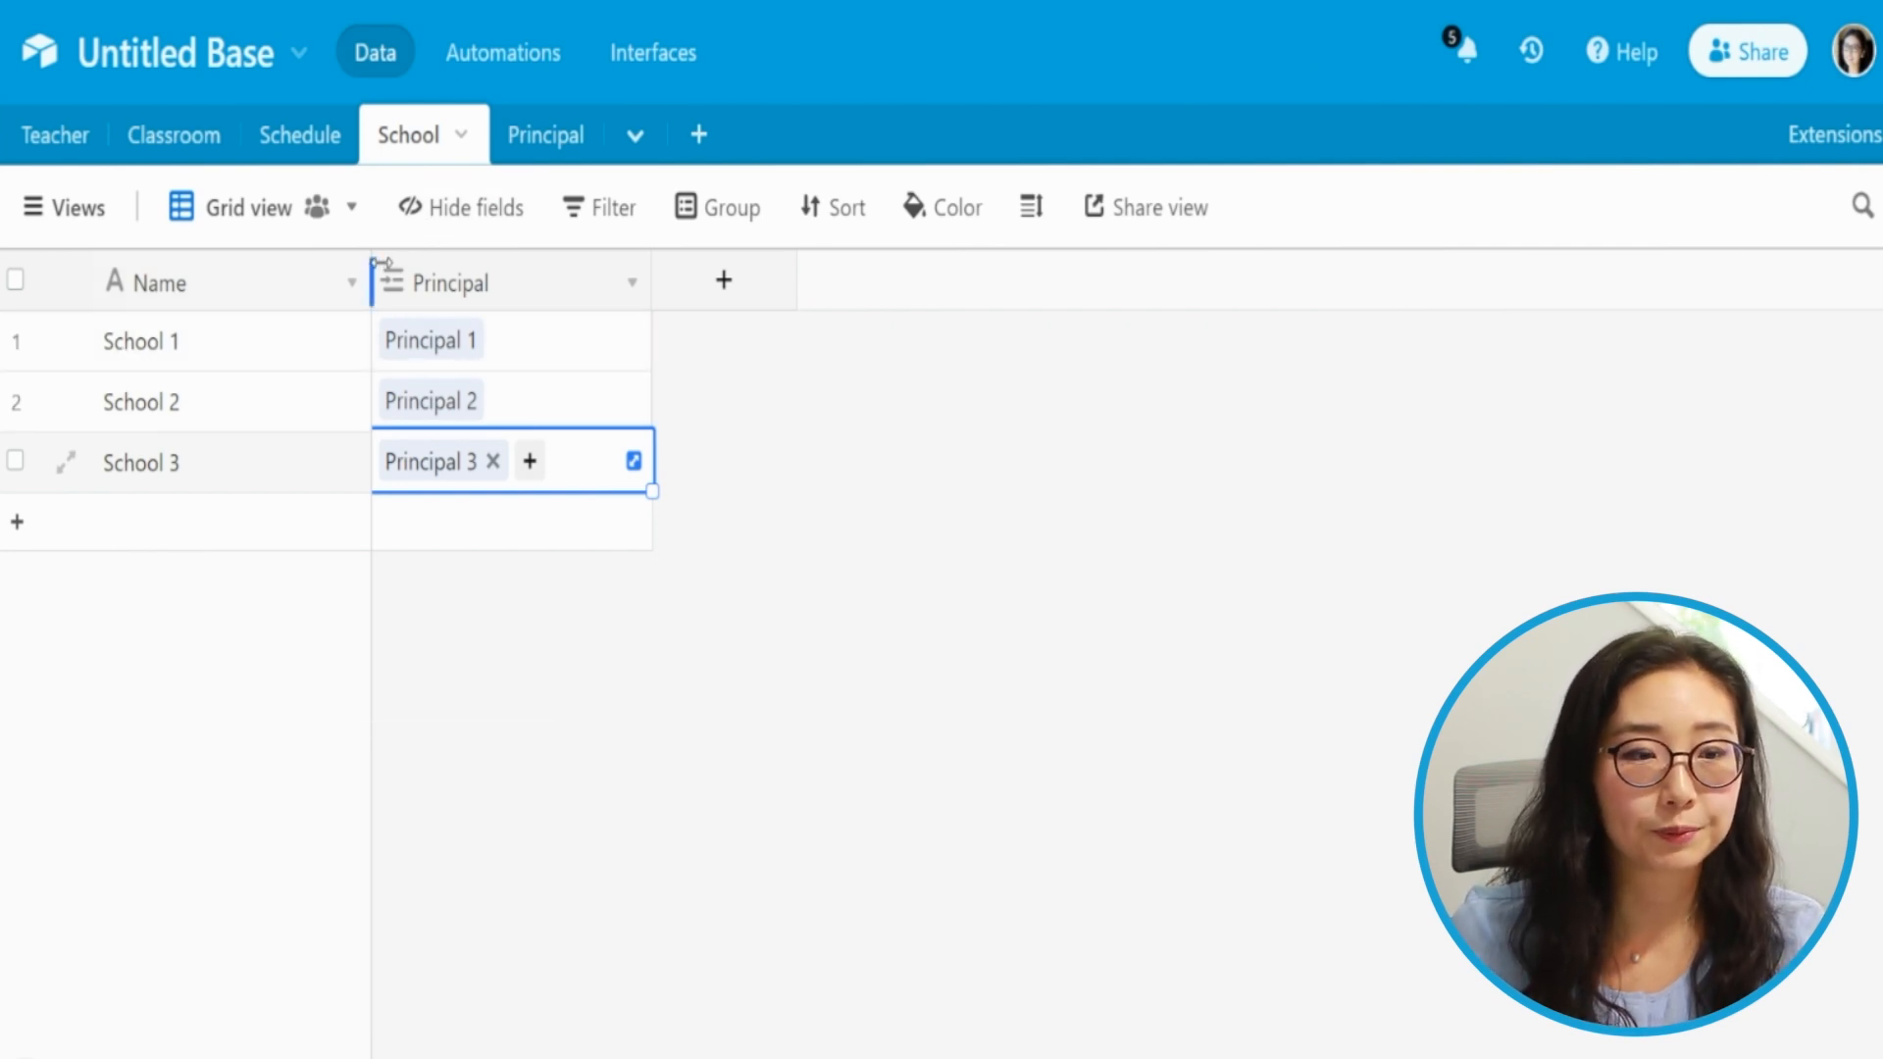
Turn off linking to multiple records for the School table's Principal field and confirm the configuration change.
left_click(601, 294)
left_click(631, 284)
left_click(516, 282)
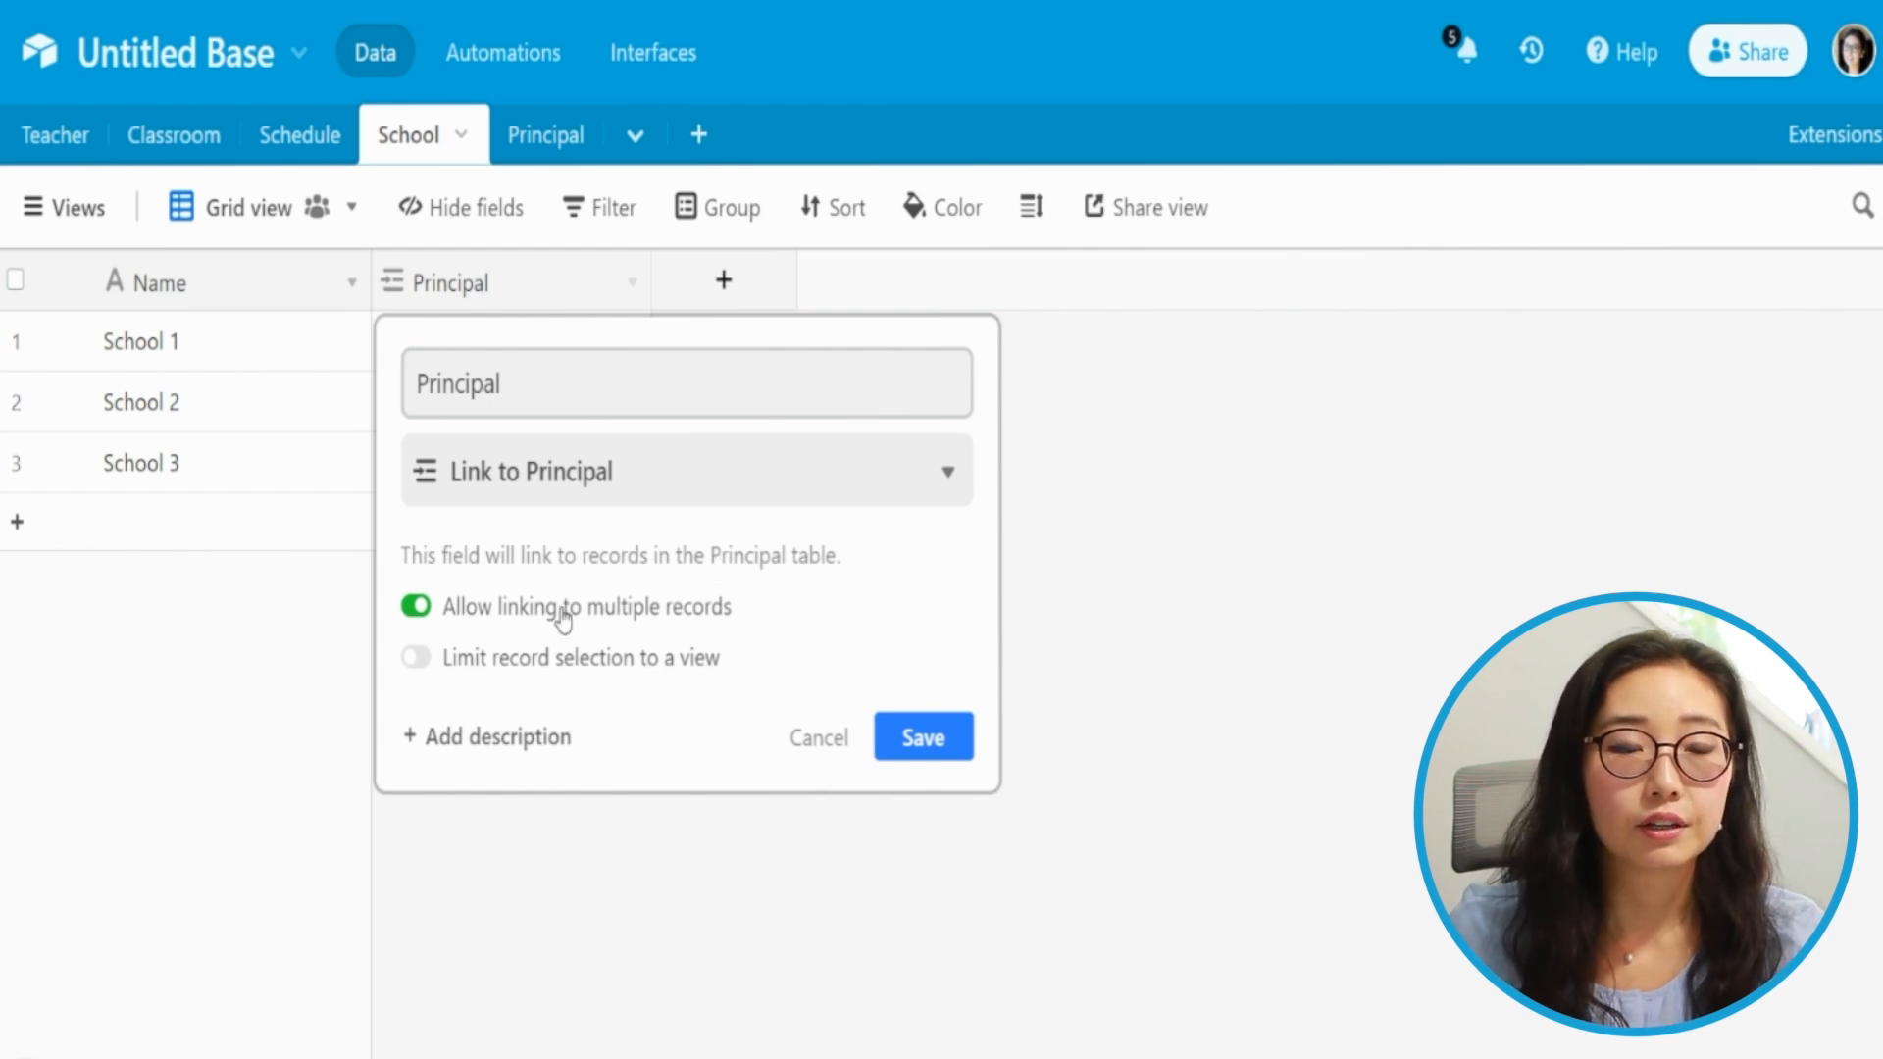
left_click(418, 609)
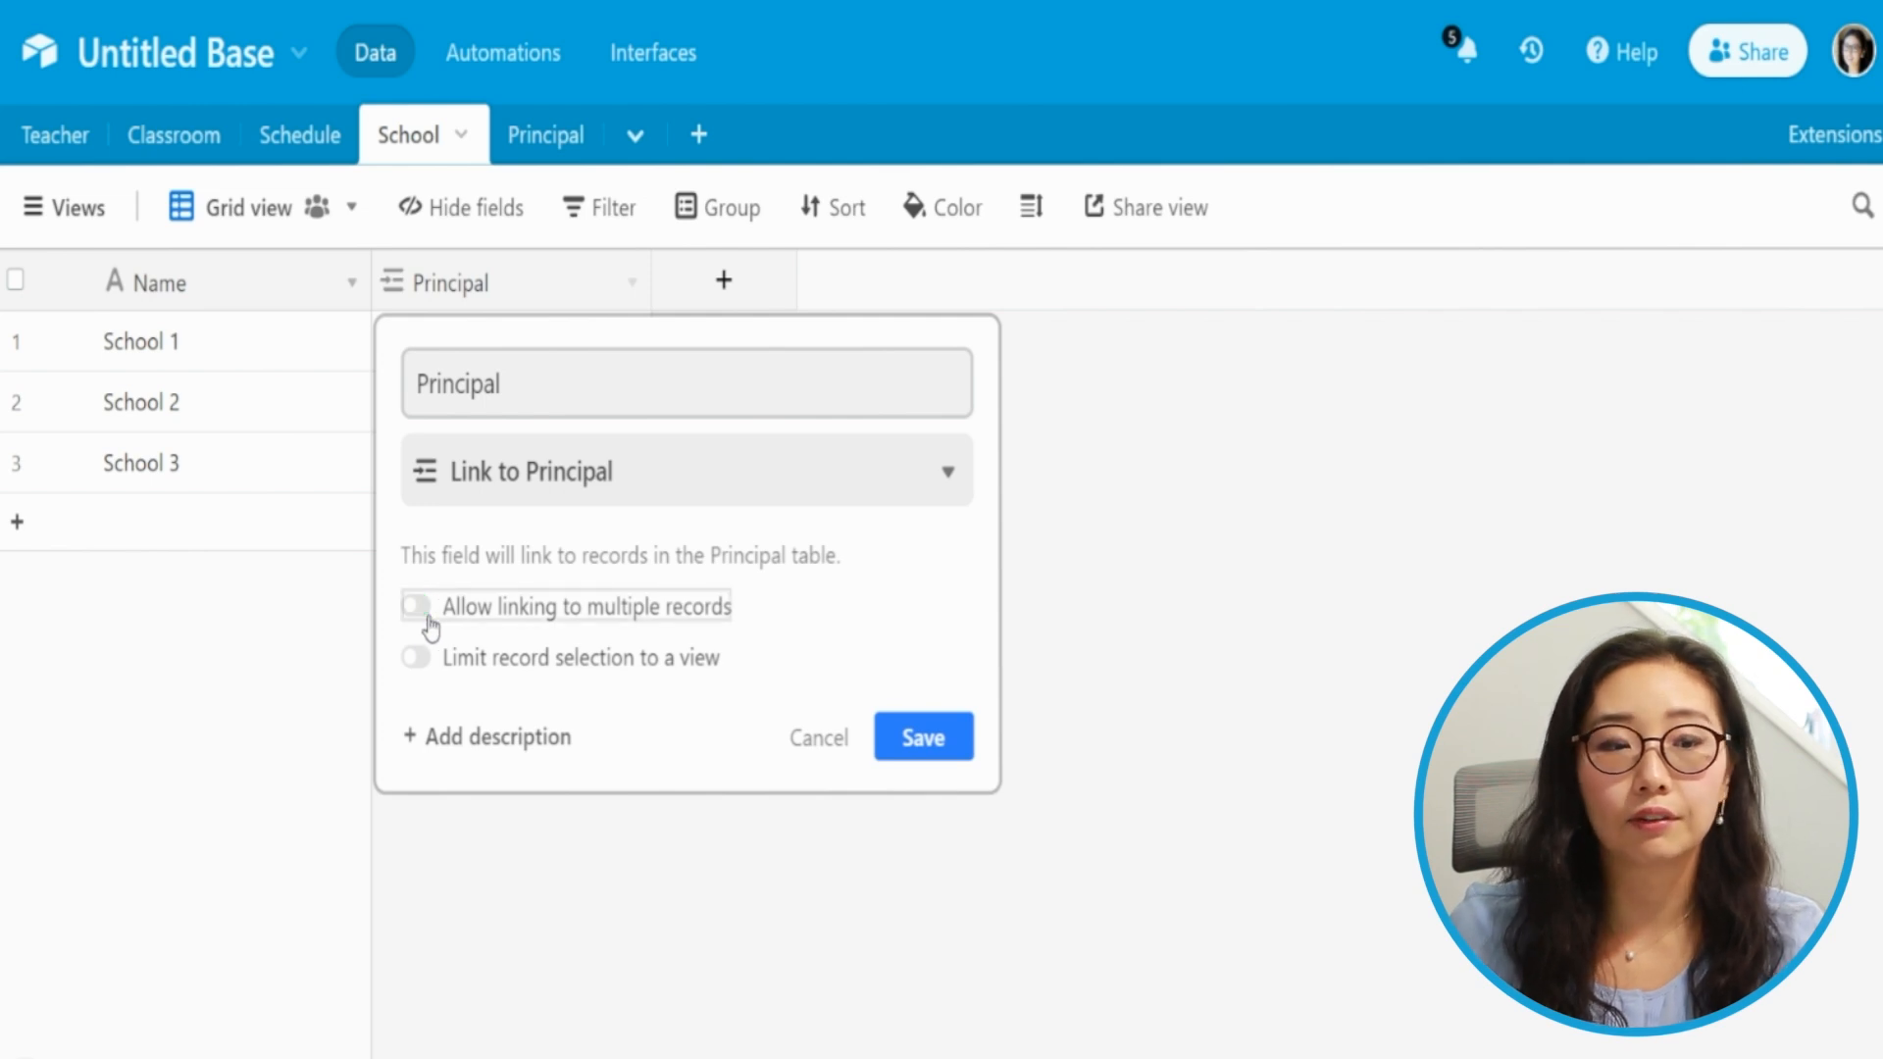
left_click(917, 756)
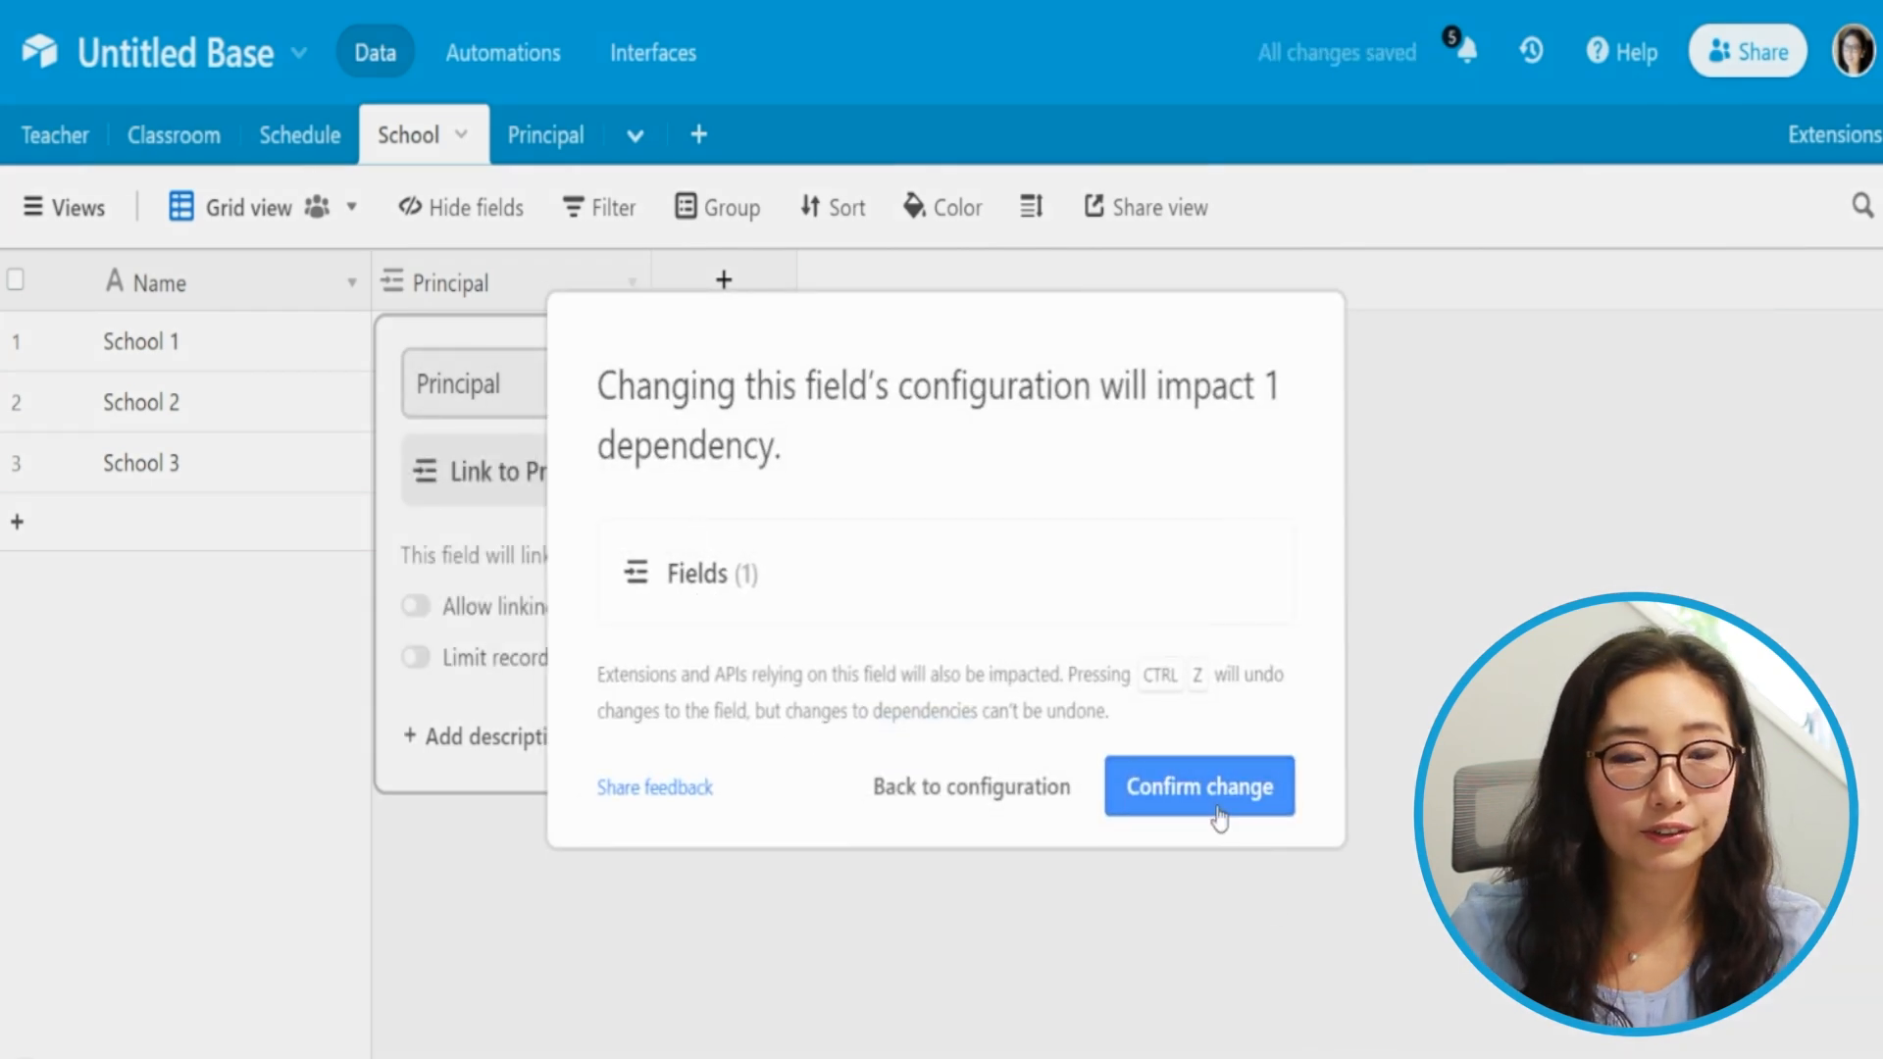
left_click(1176, 813)
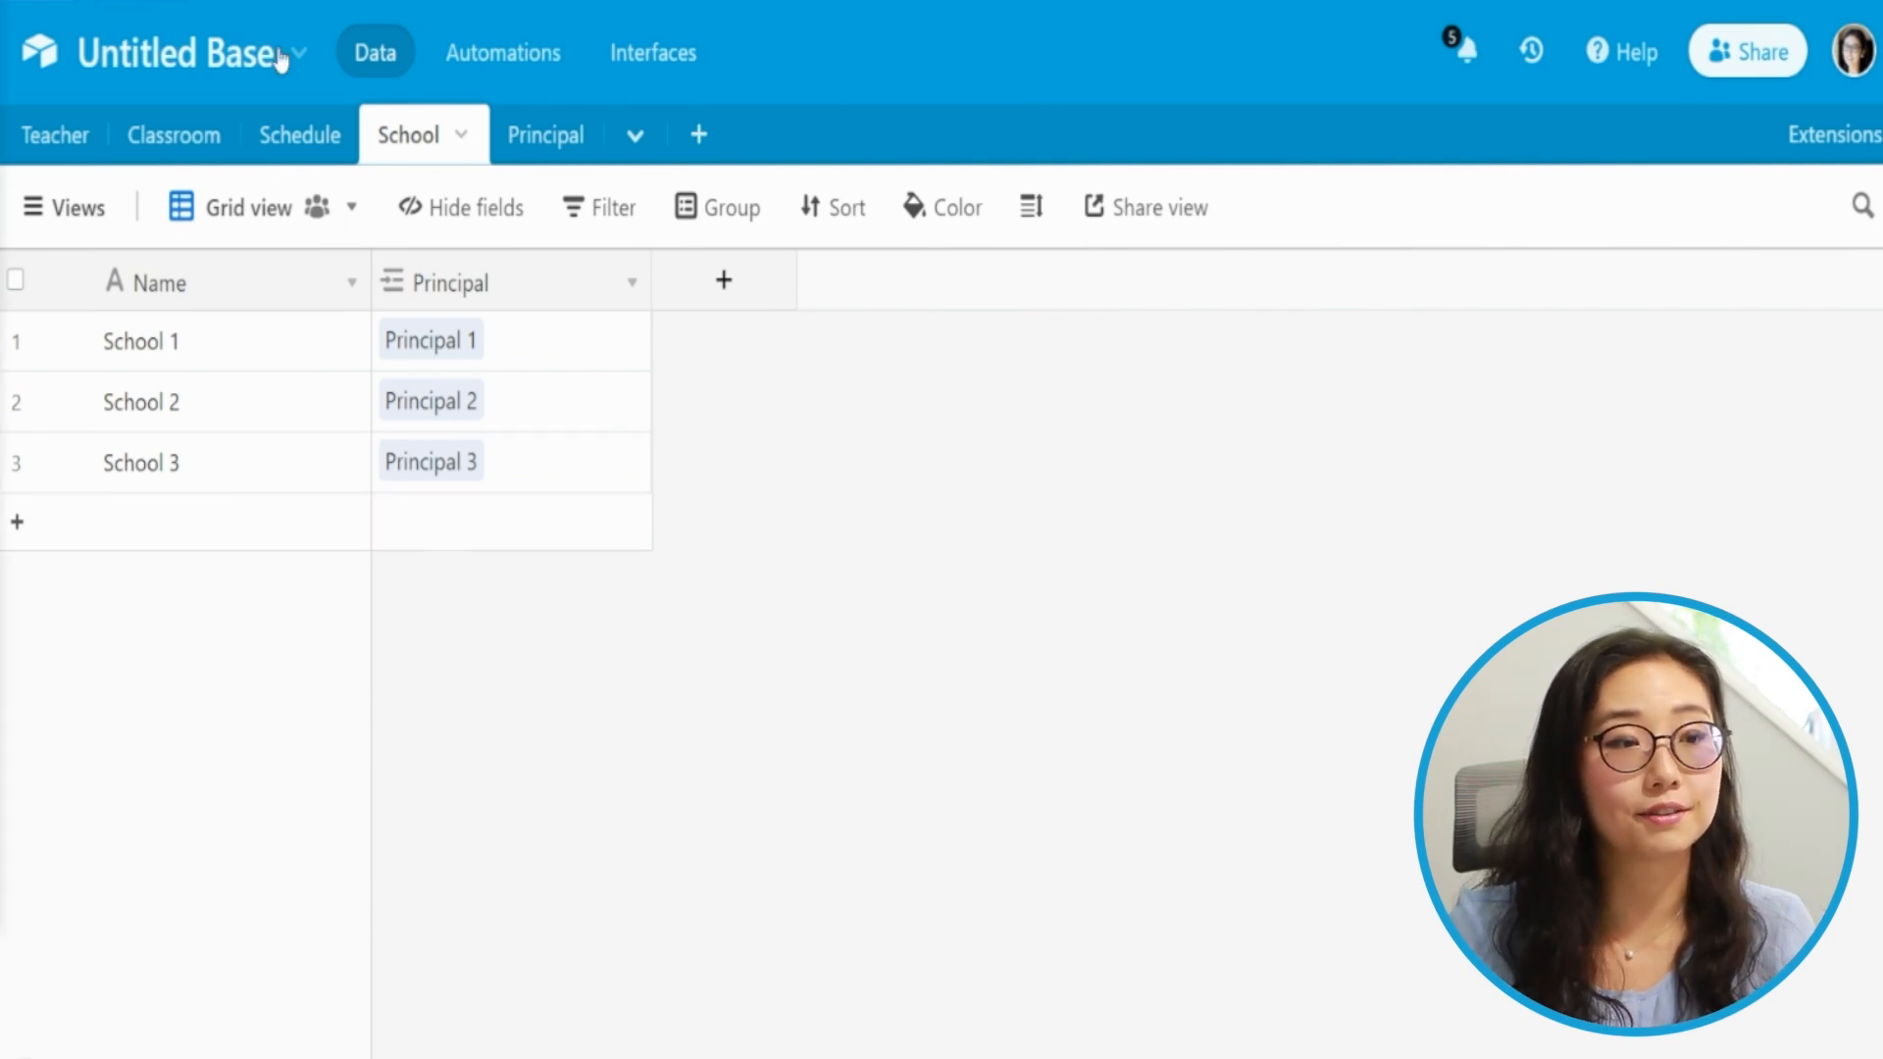
Rename the base as 3 Types of Relationships and the Principal table as People.
left_click(168, 61)
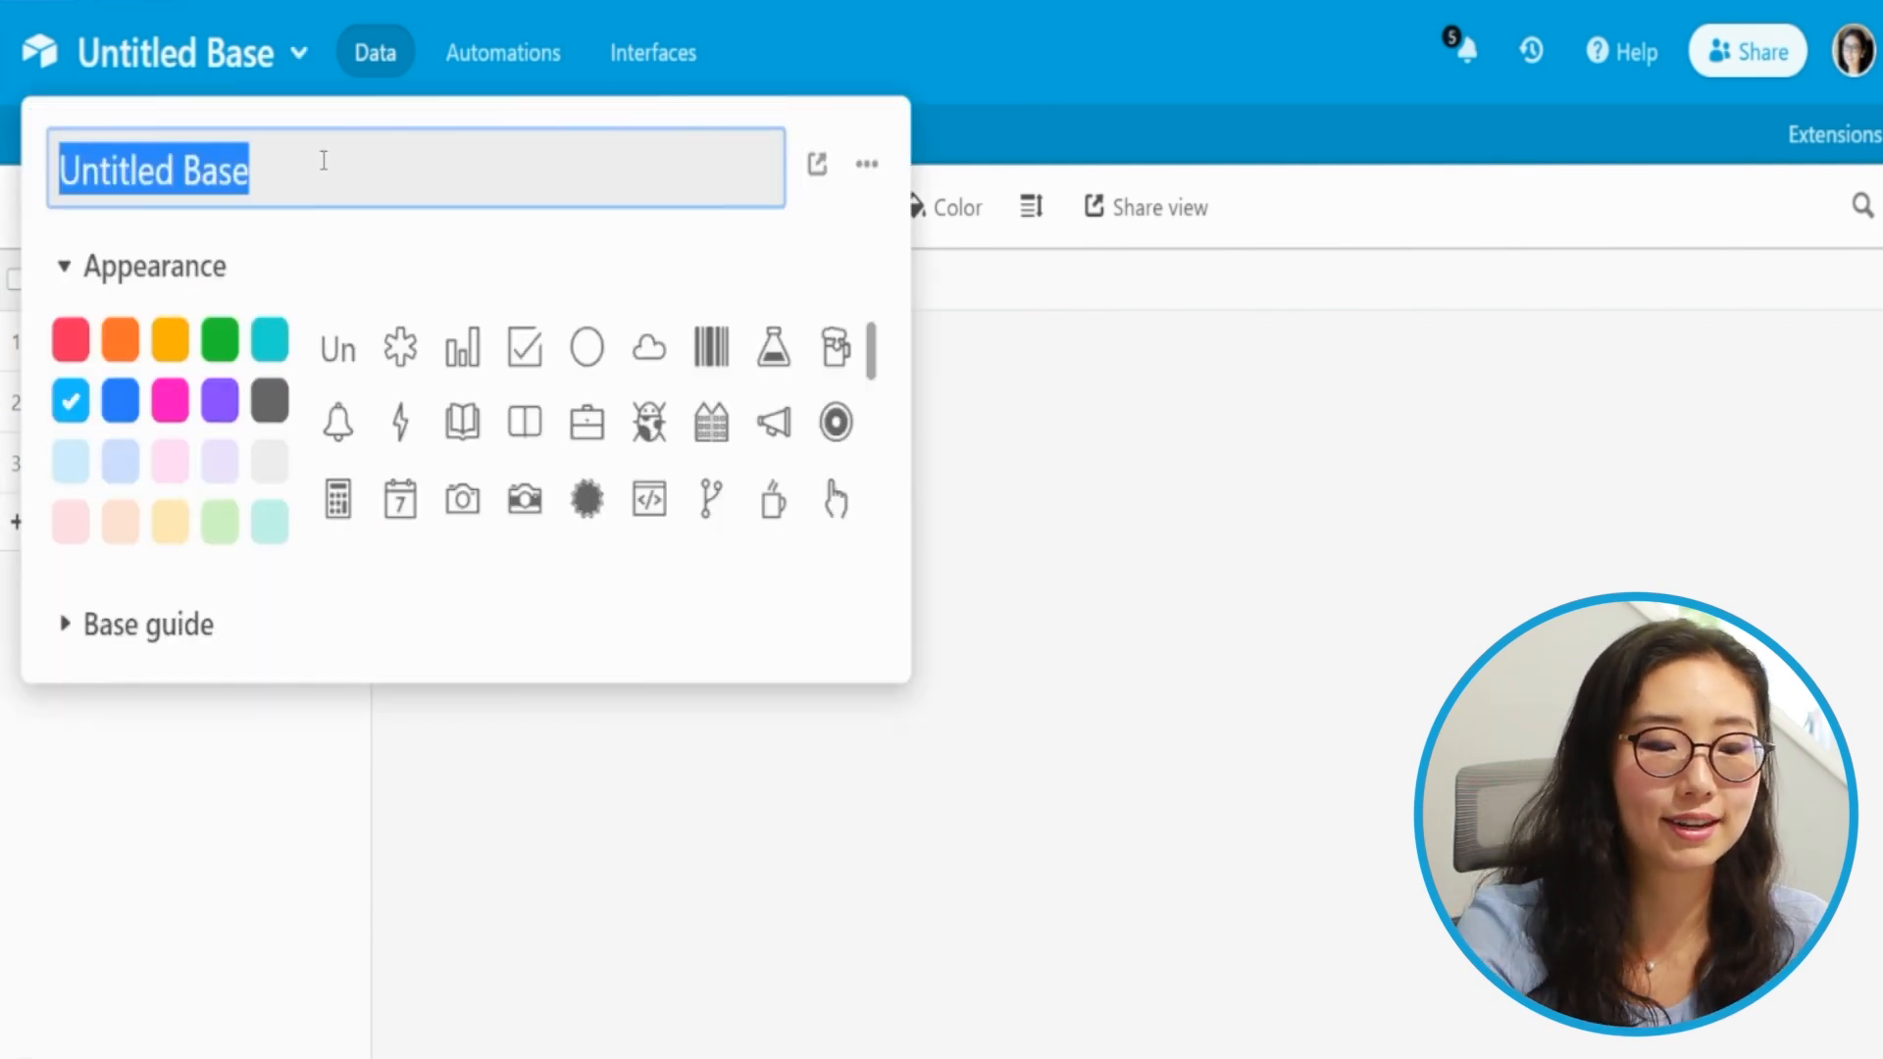
type("3")
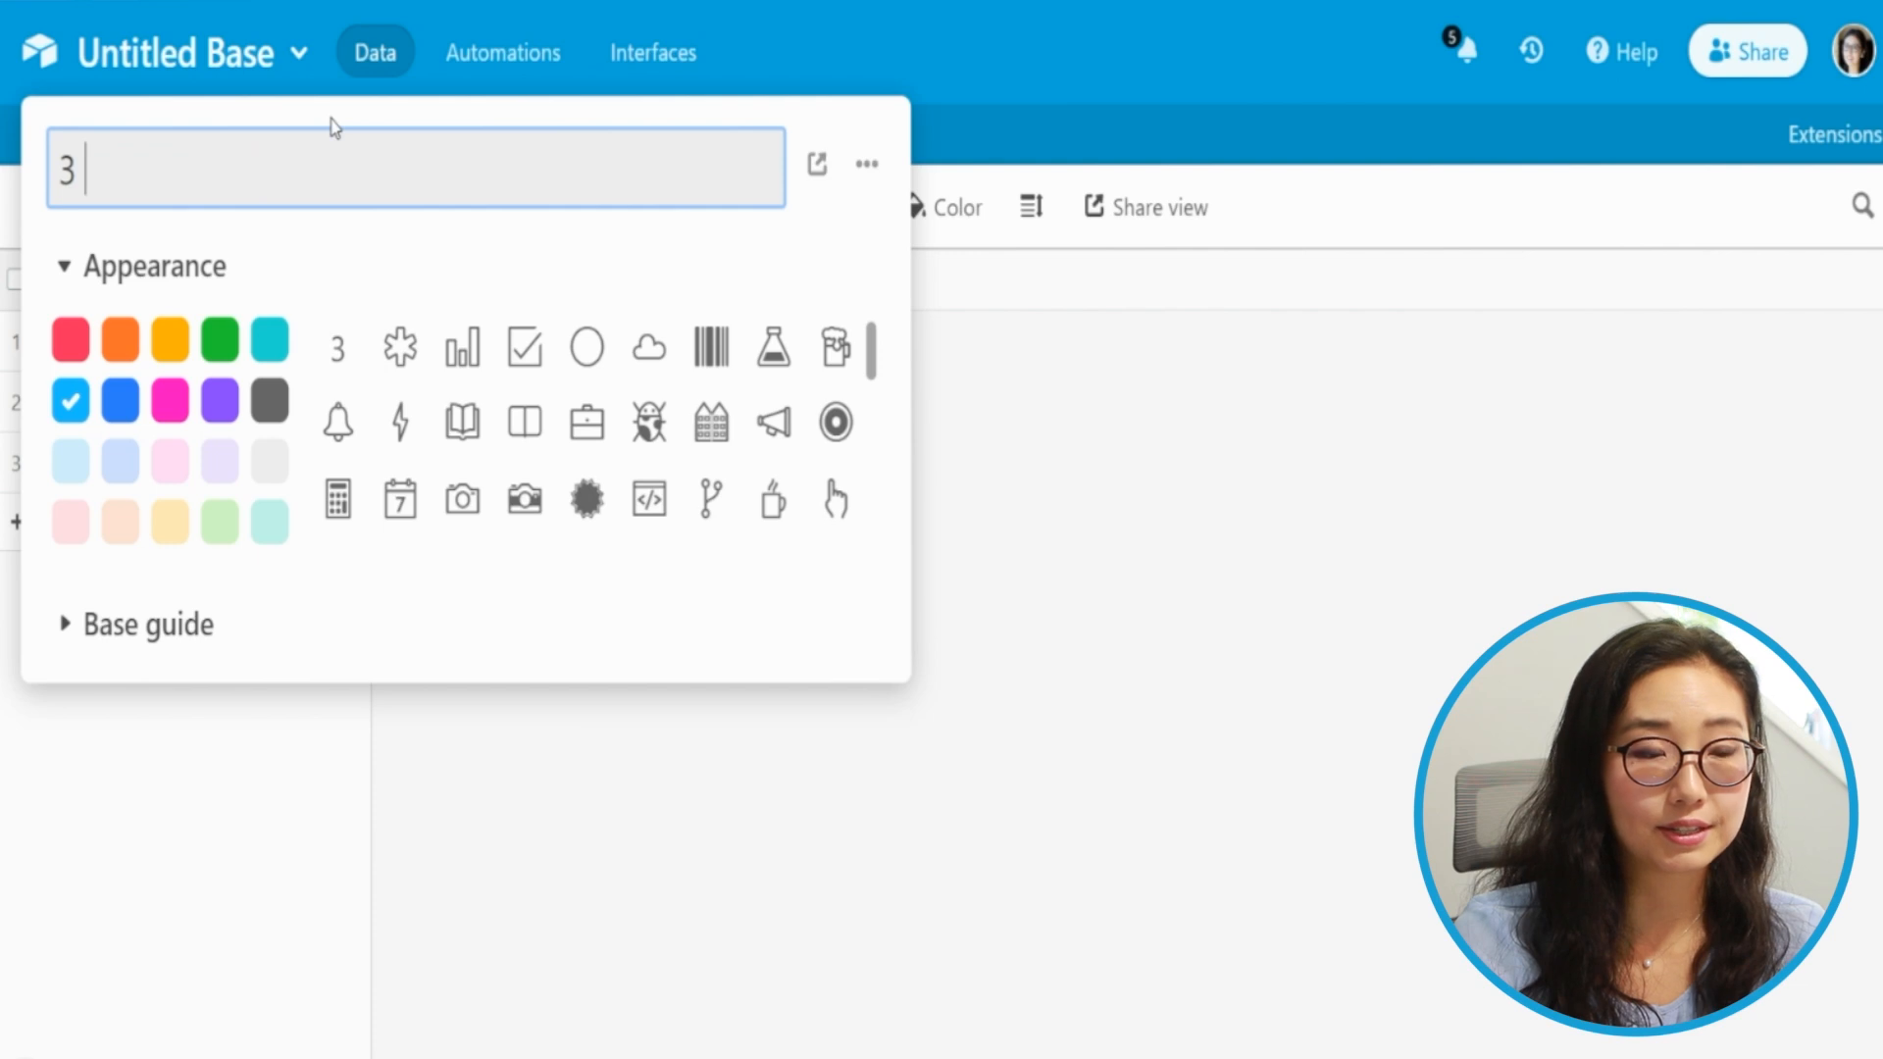
type(" Typ")
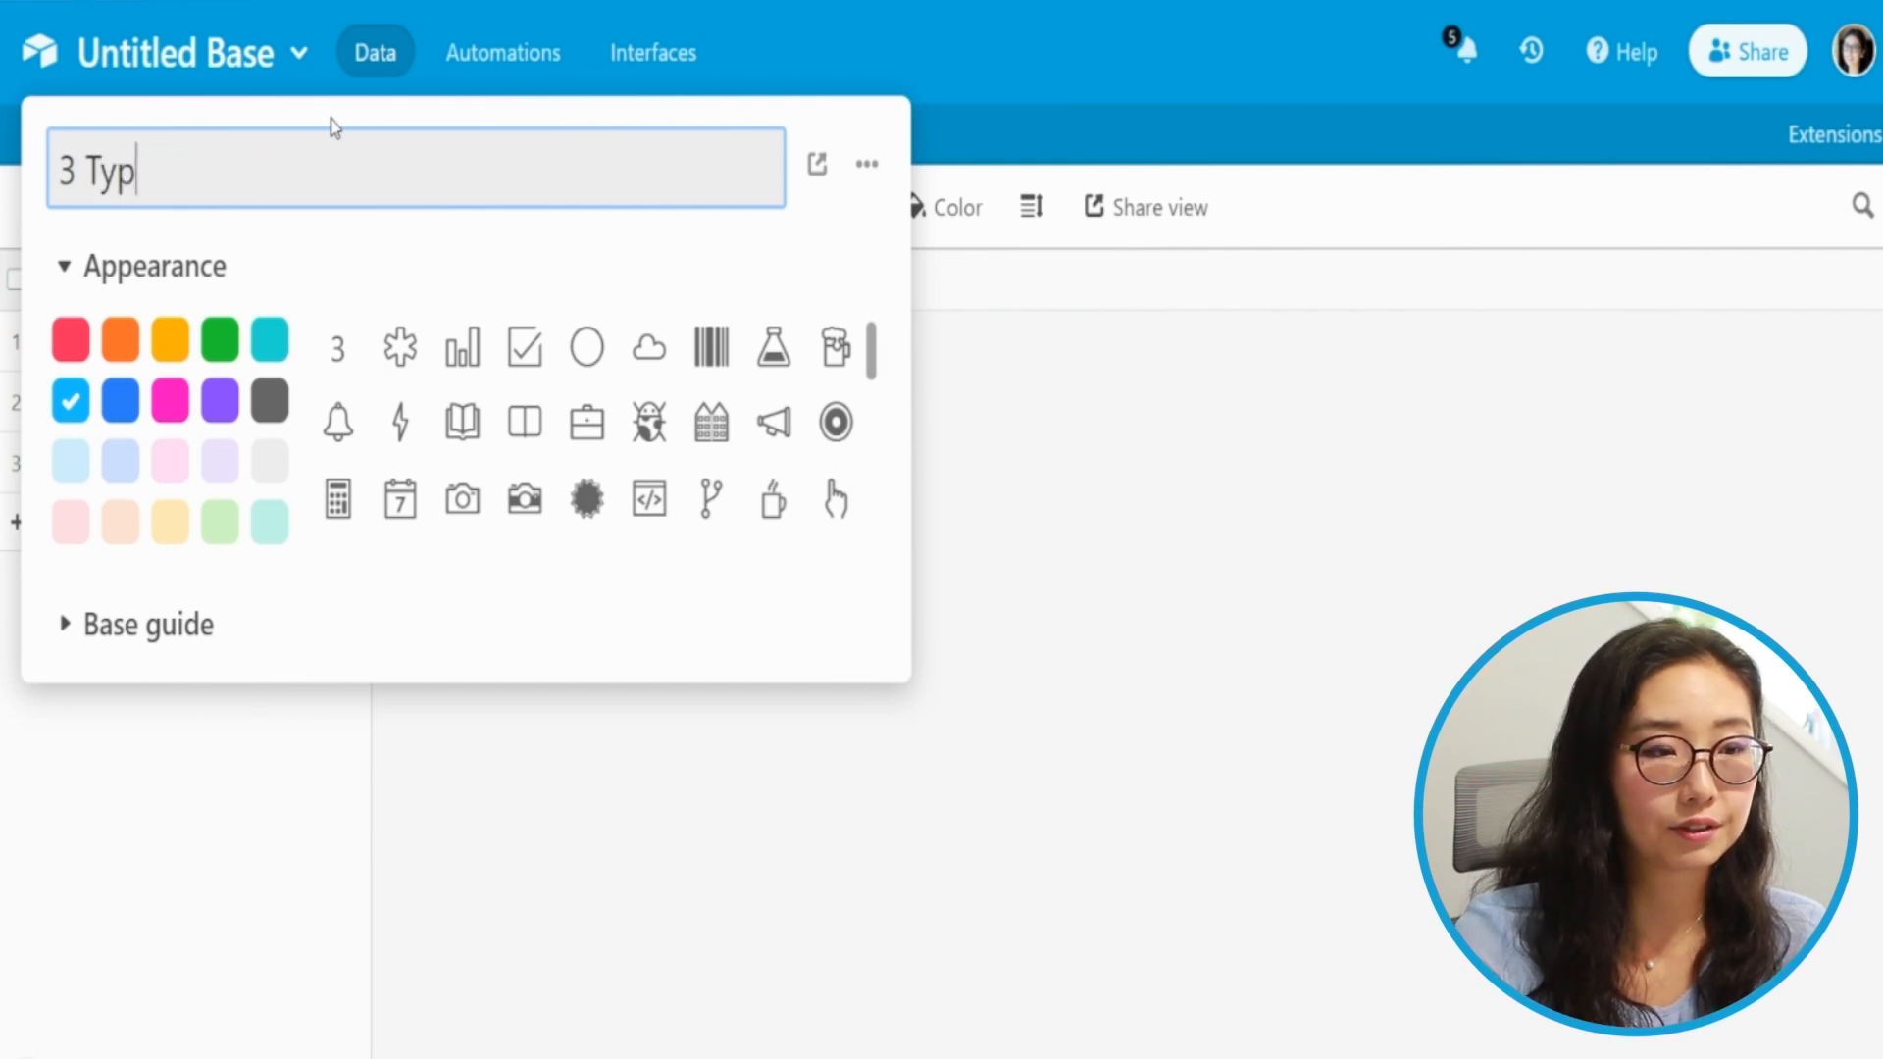
type("es of Relationship")
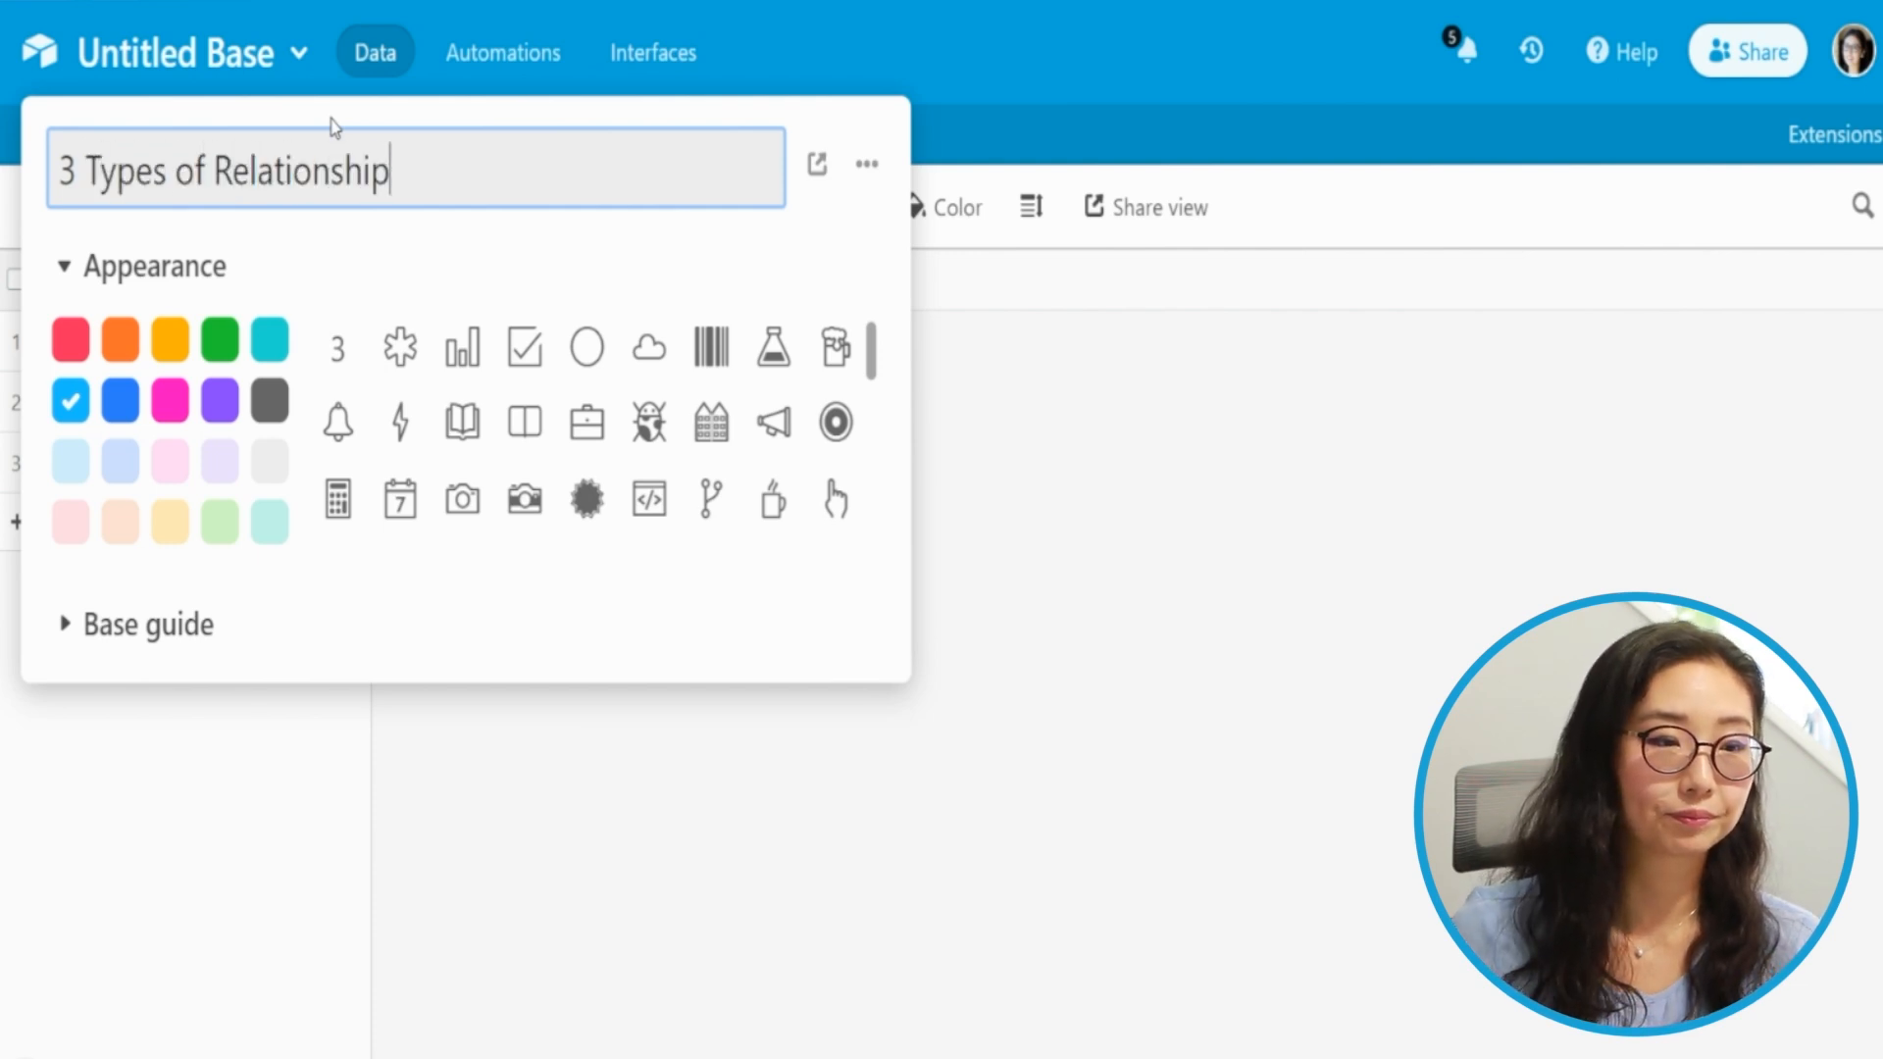
type("s")
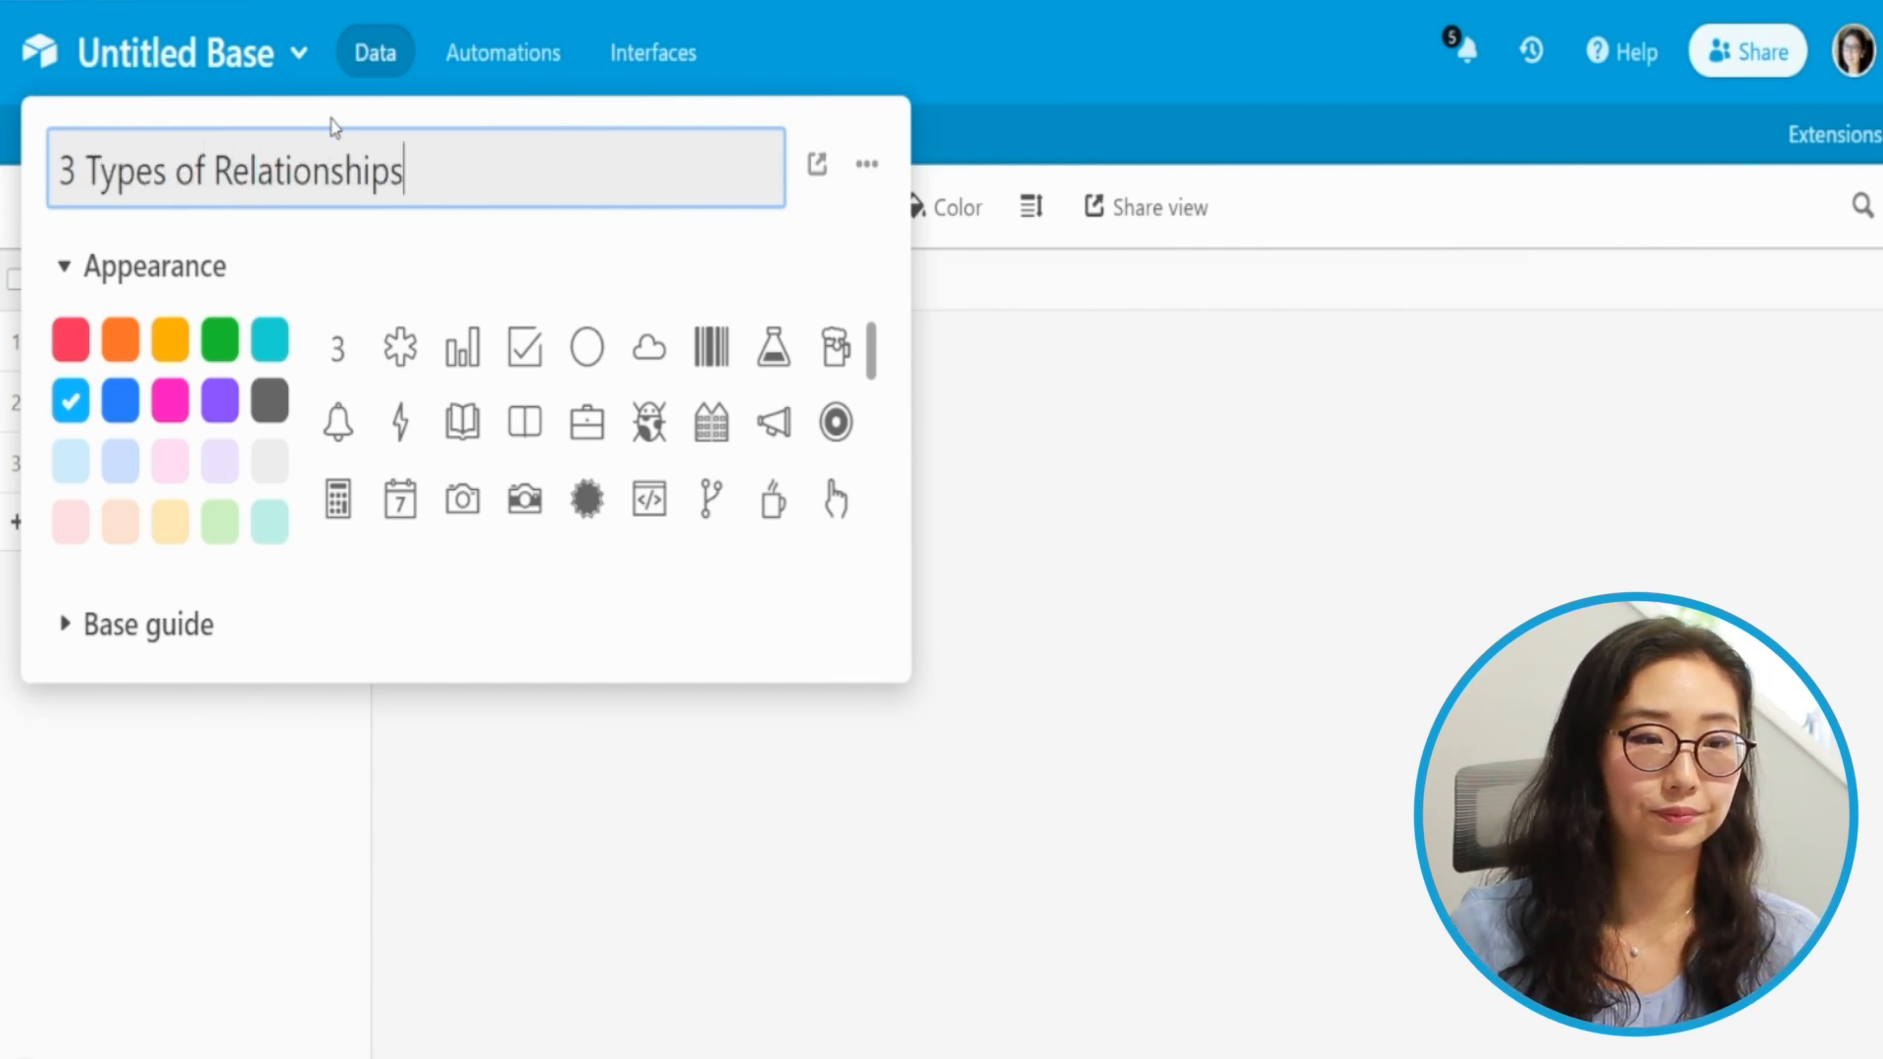
left_click(564, 857)
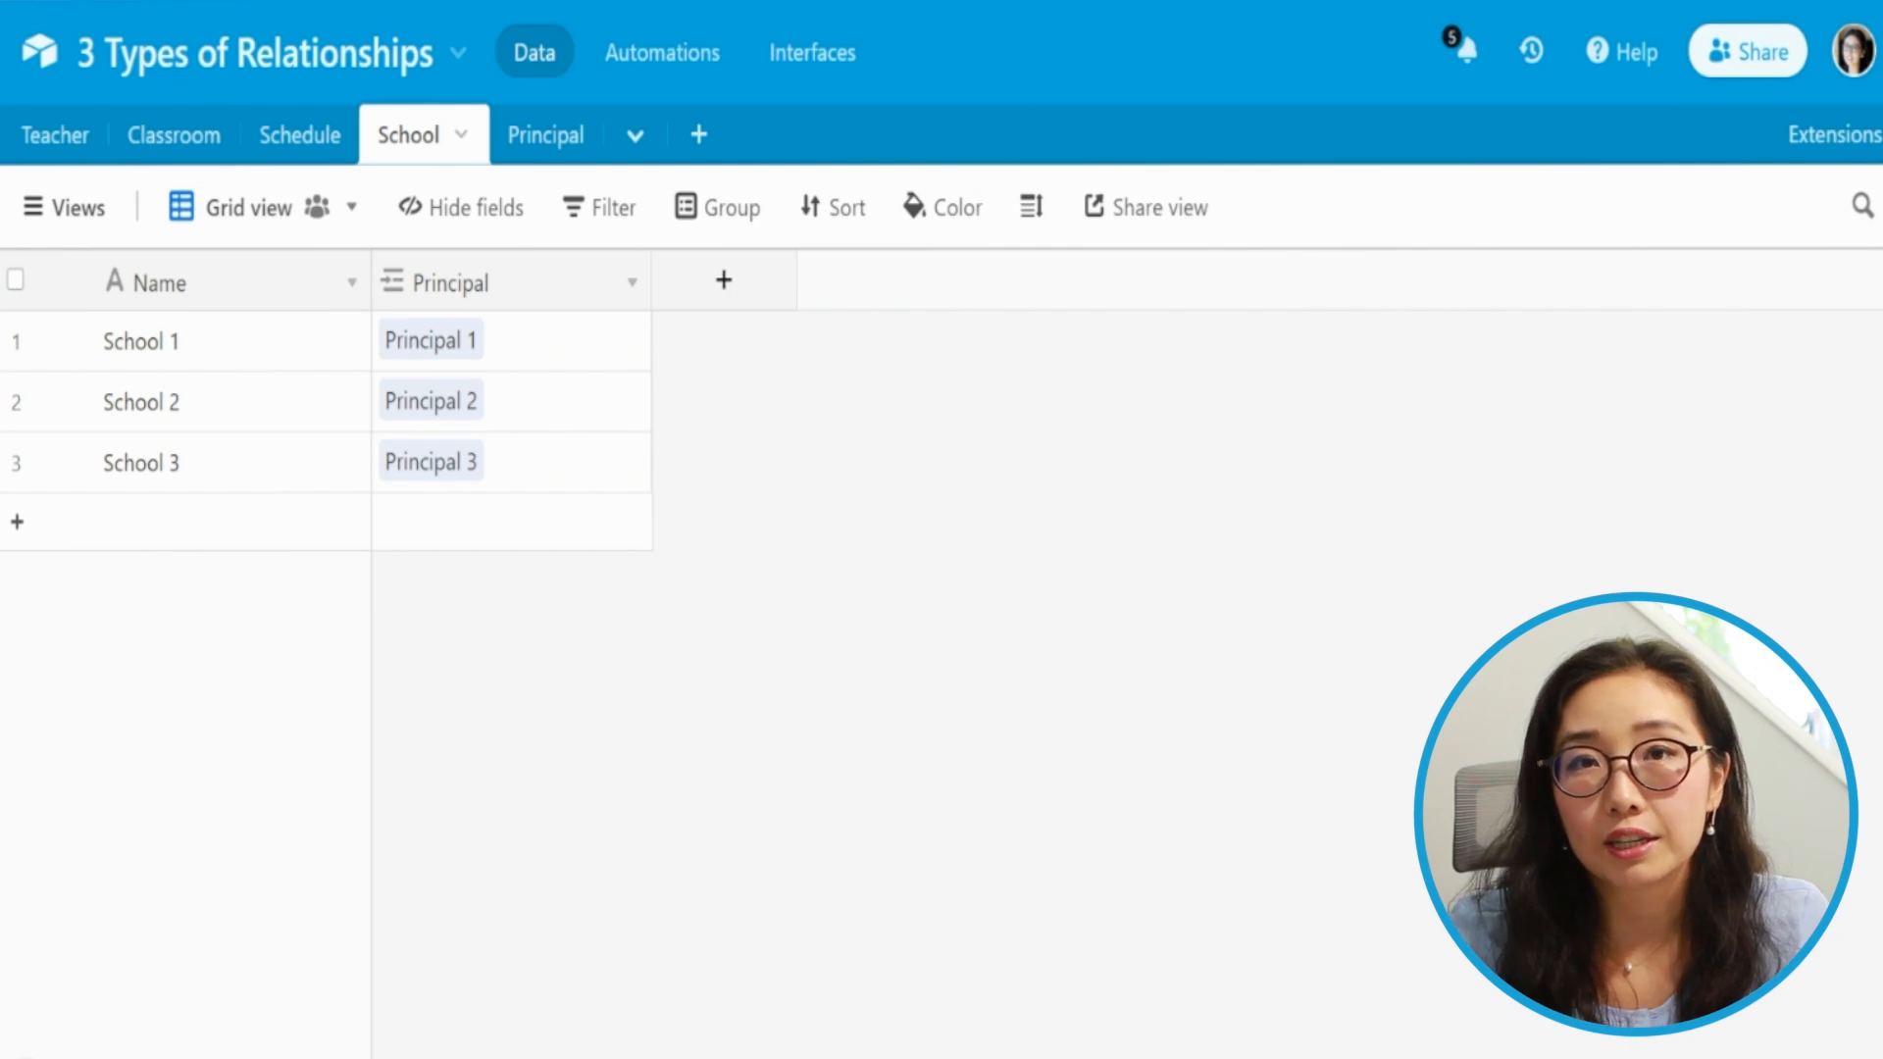
double_click(547, 137)
type("People")
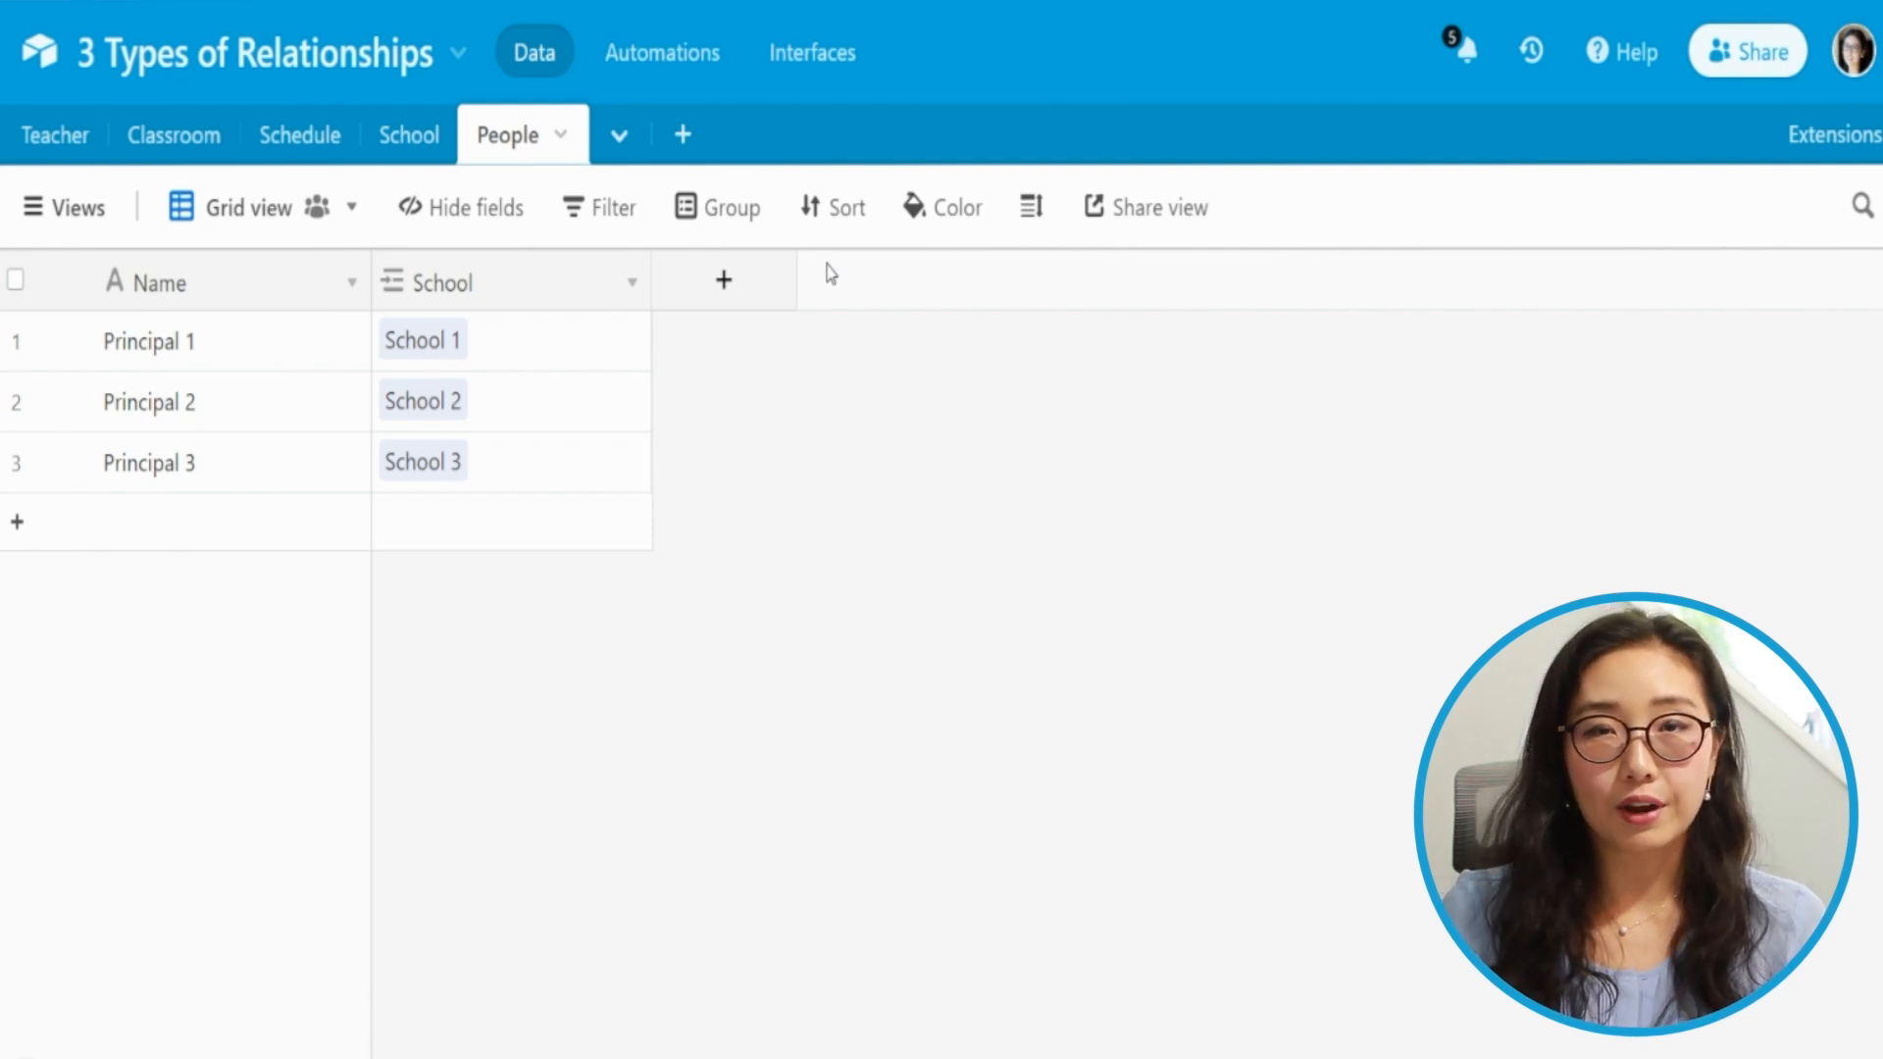
Add a single select field named Role to the People table with the options Principal and Teacher.
left_click(735, 303)
type("Ro")
key("Tab")
type("single")
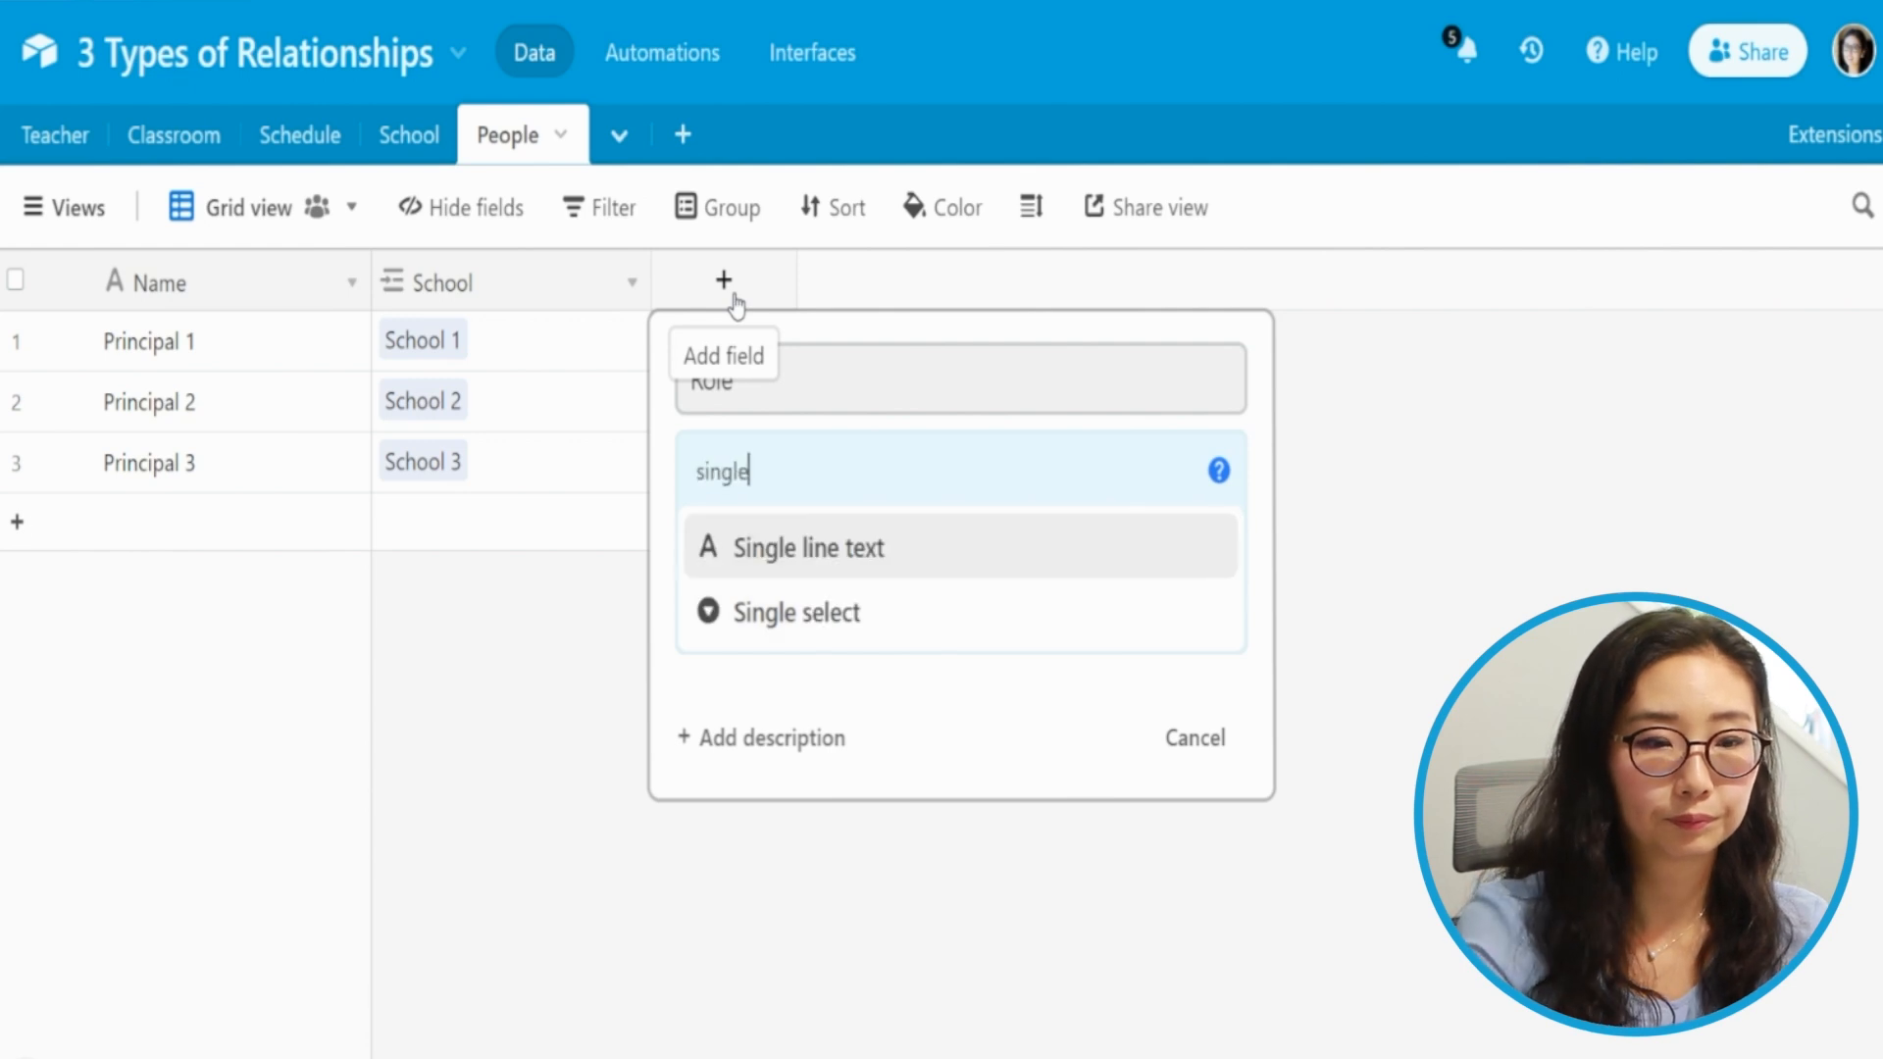
key("Down")
key("Return")
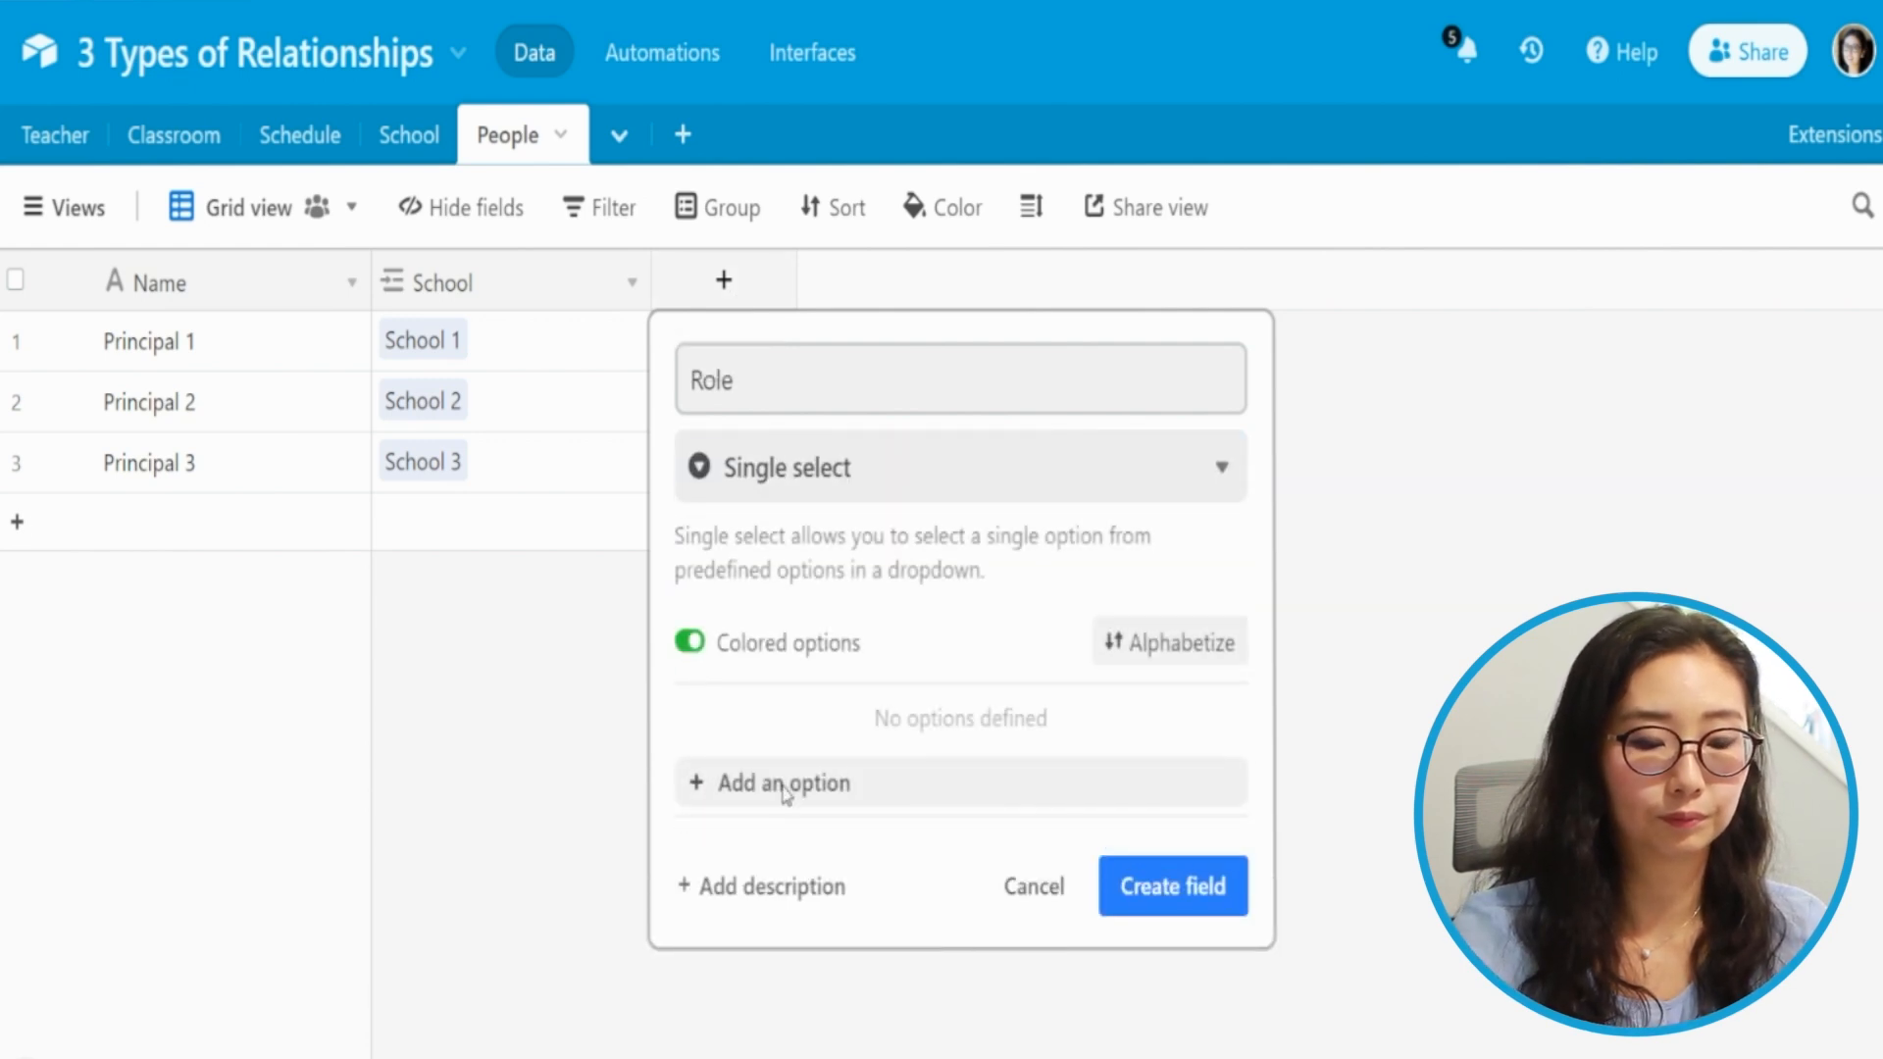
left_click(842, 790)
type("Princ")
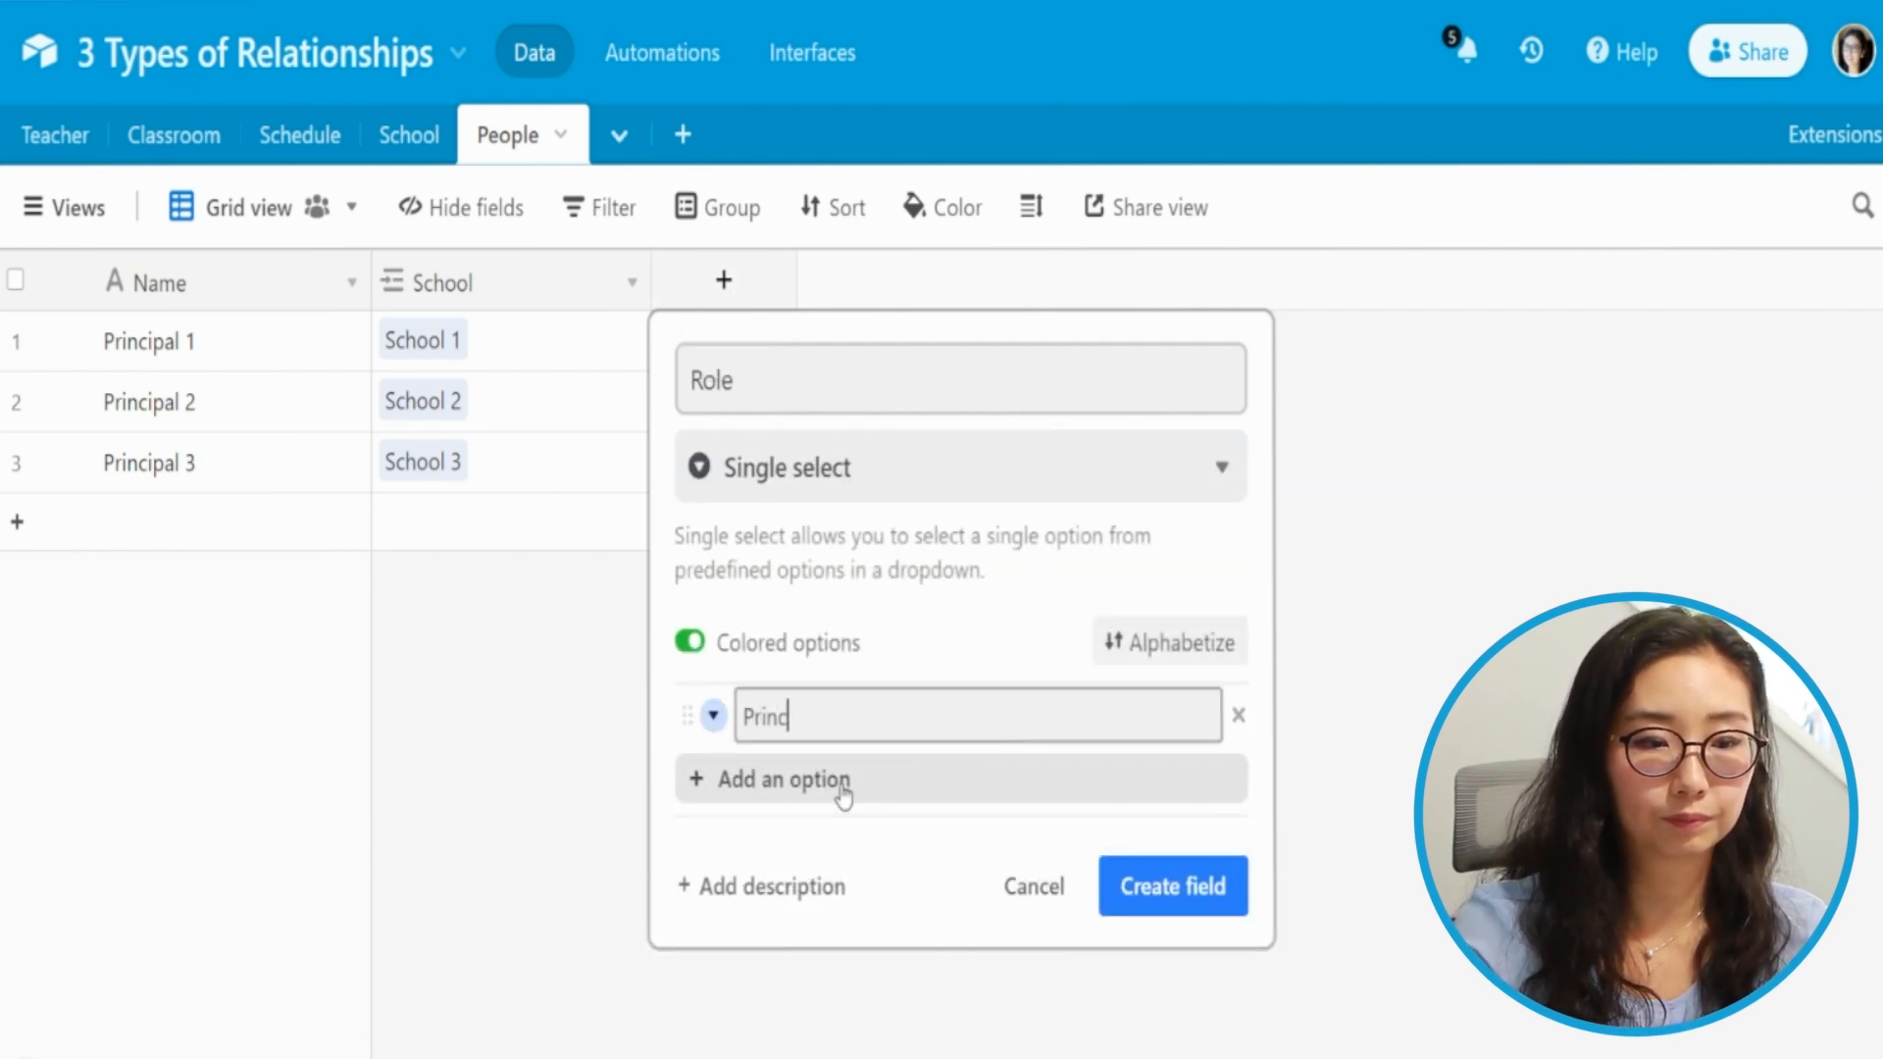
type("ipal")
left_click(841, 790)
type("Teacher")
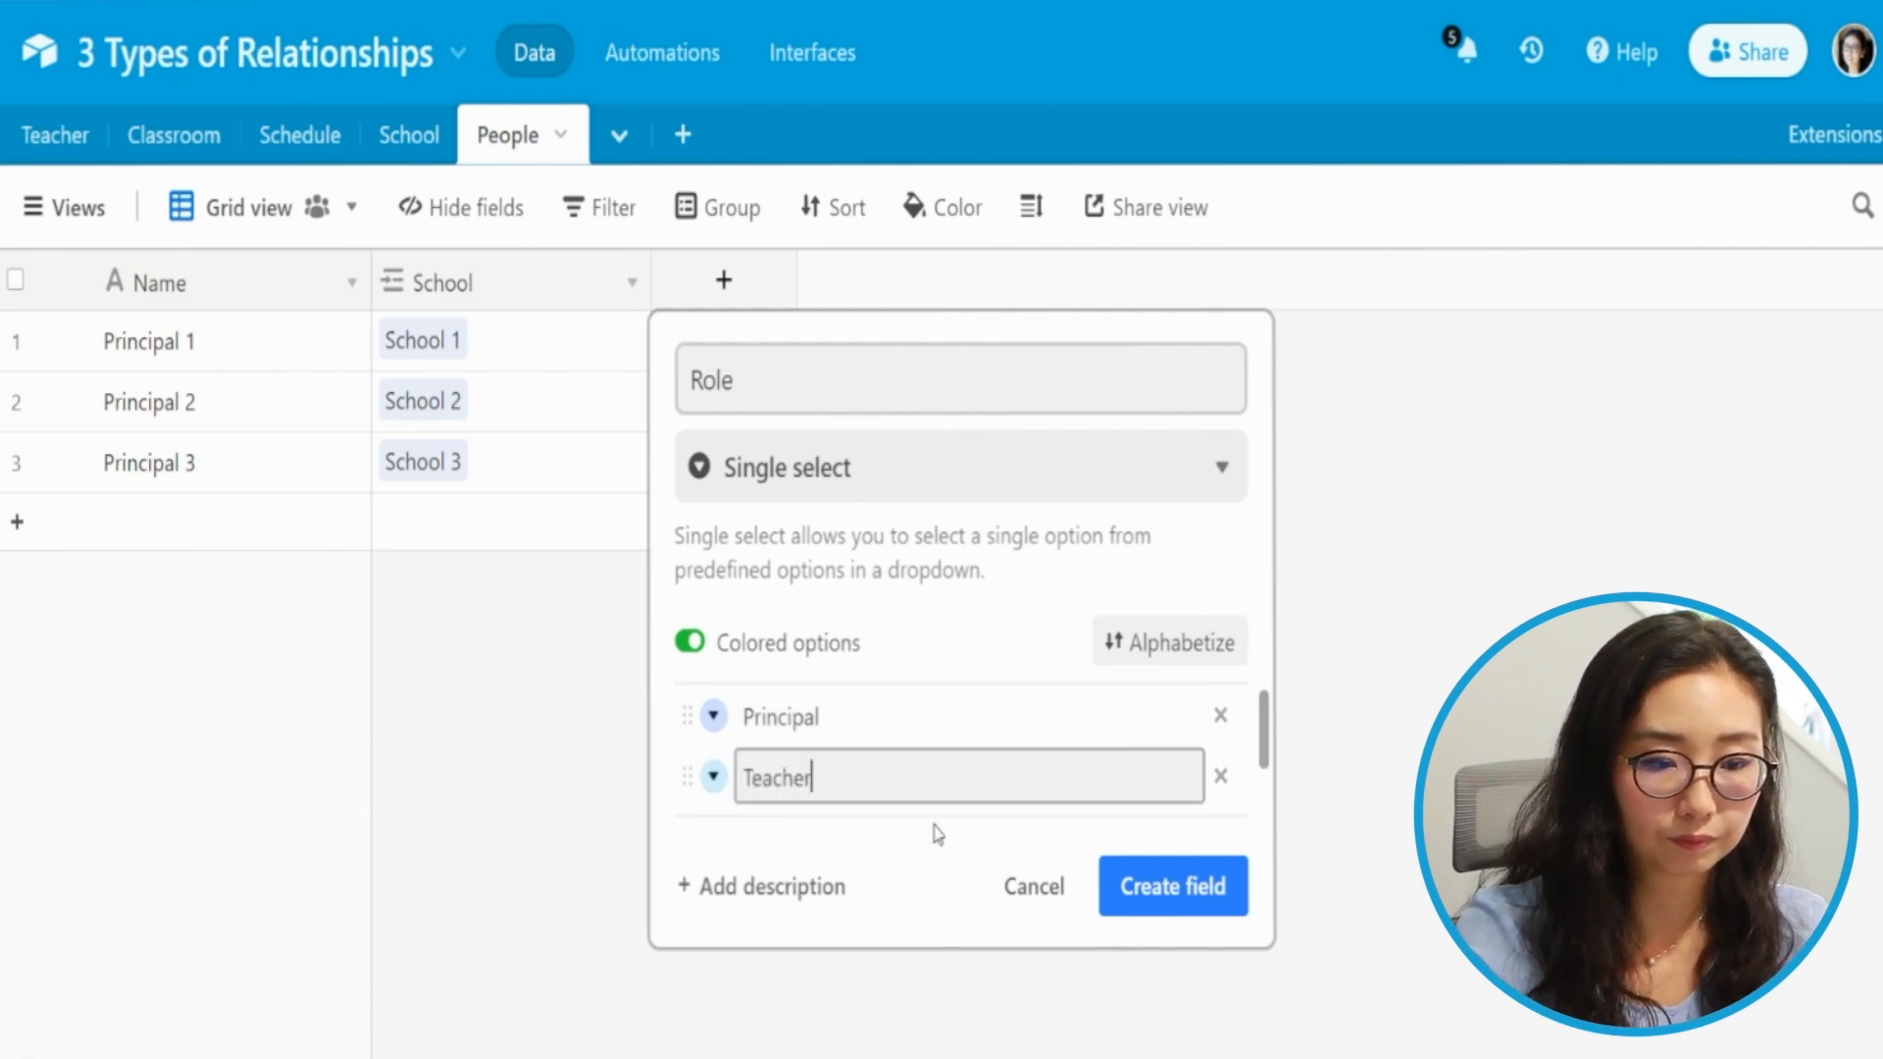
left_click(1197, 890)
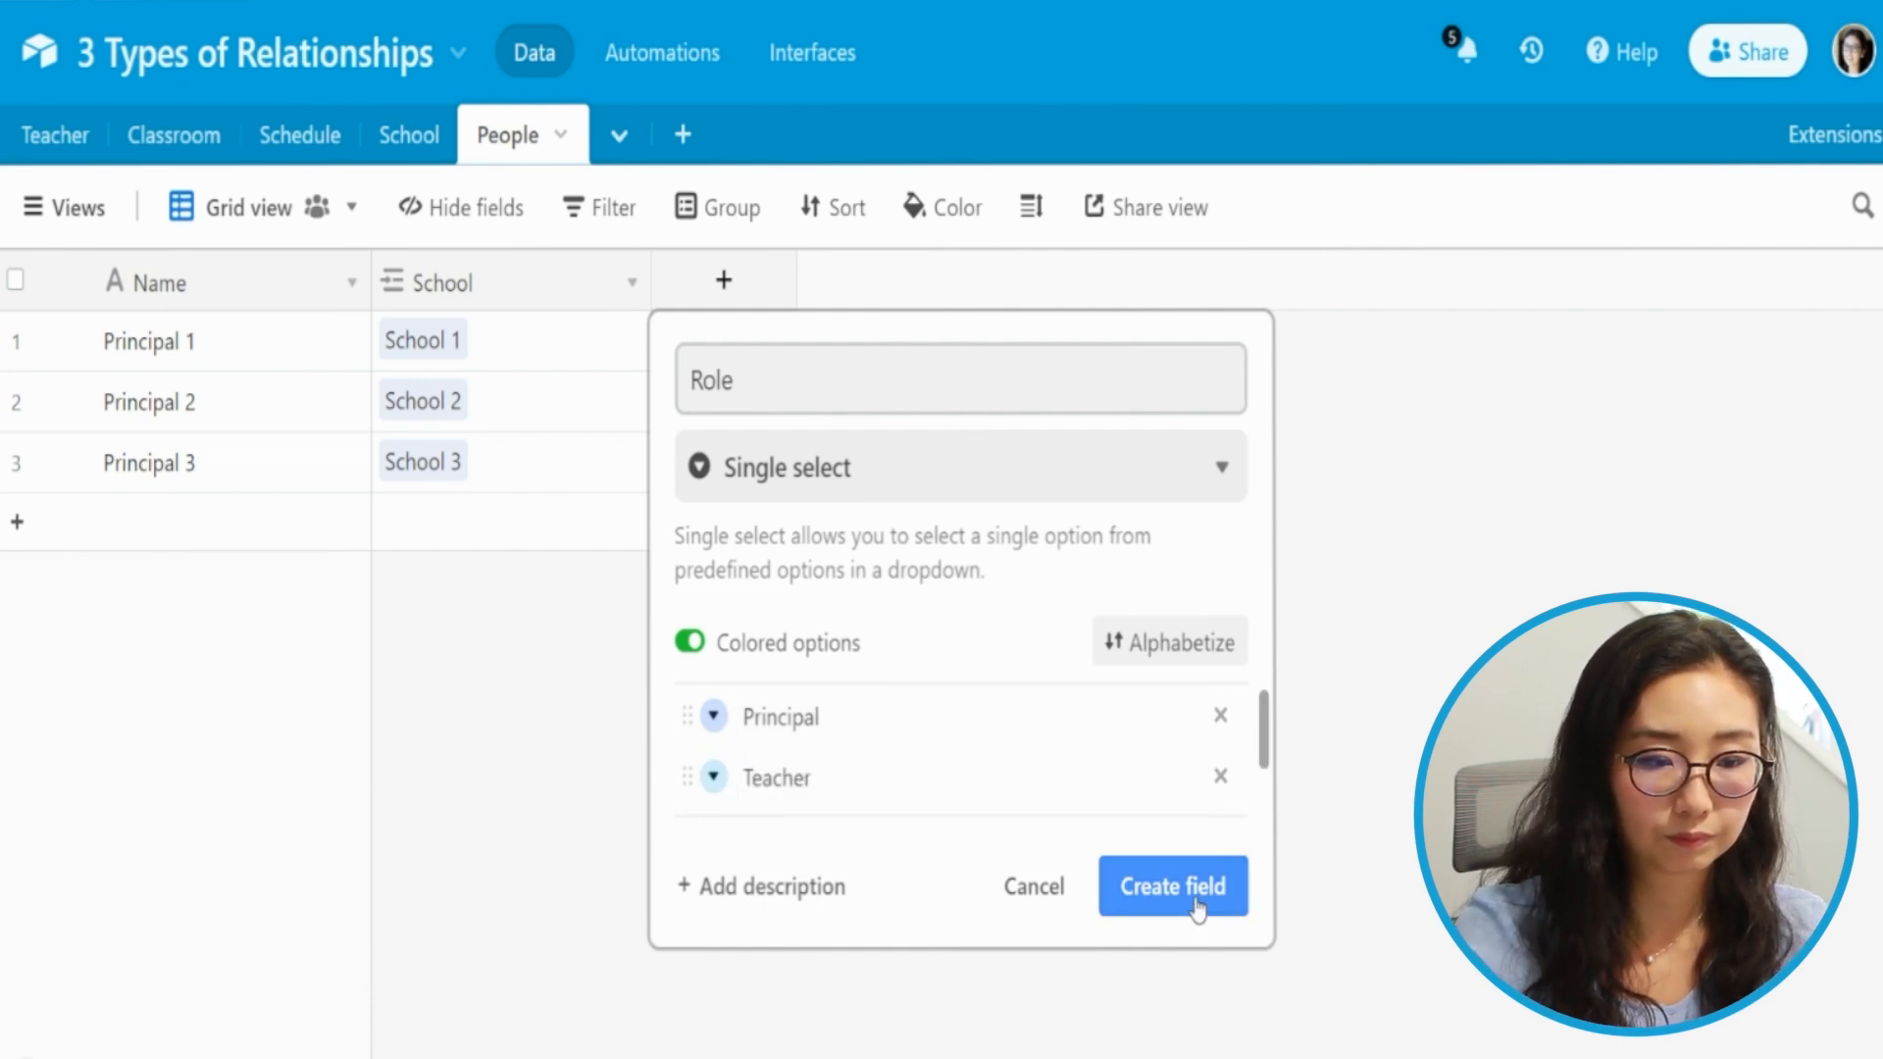
Set the Role of Principal 1 to Principal and copy that value to the Principal 2 and Principal 3 records.
left_click(735, 349)
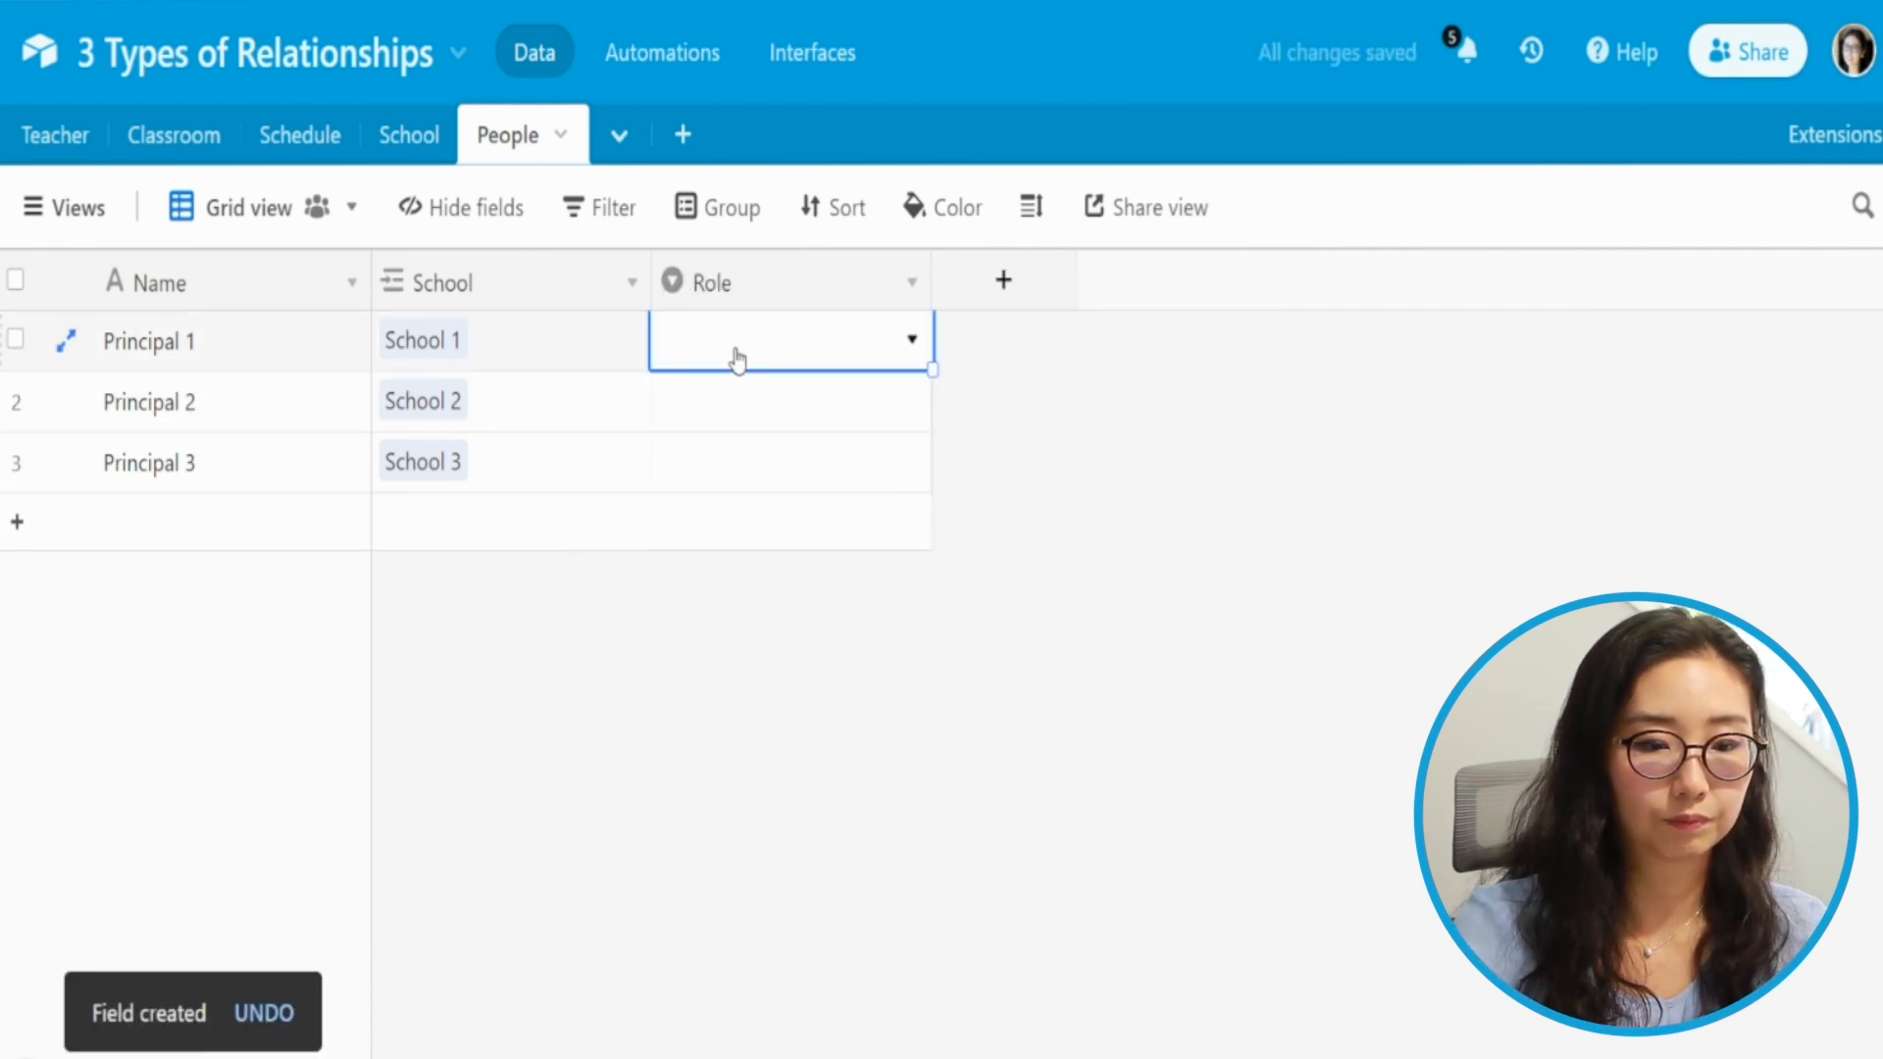
left_click(735, 349)
type("pr")
key("Return")
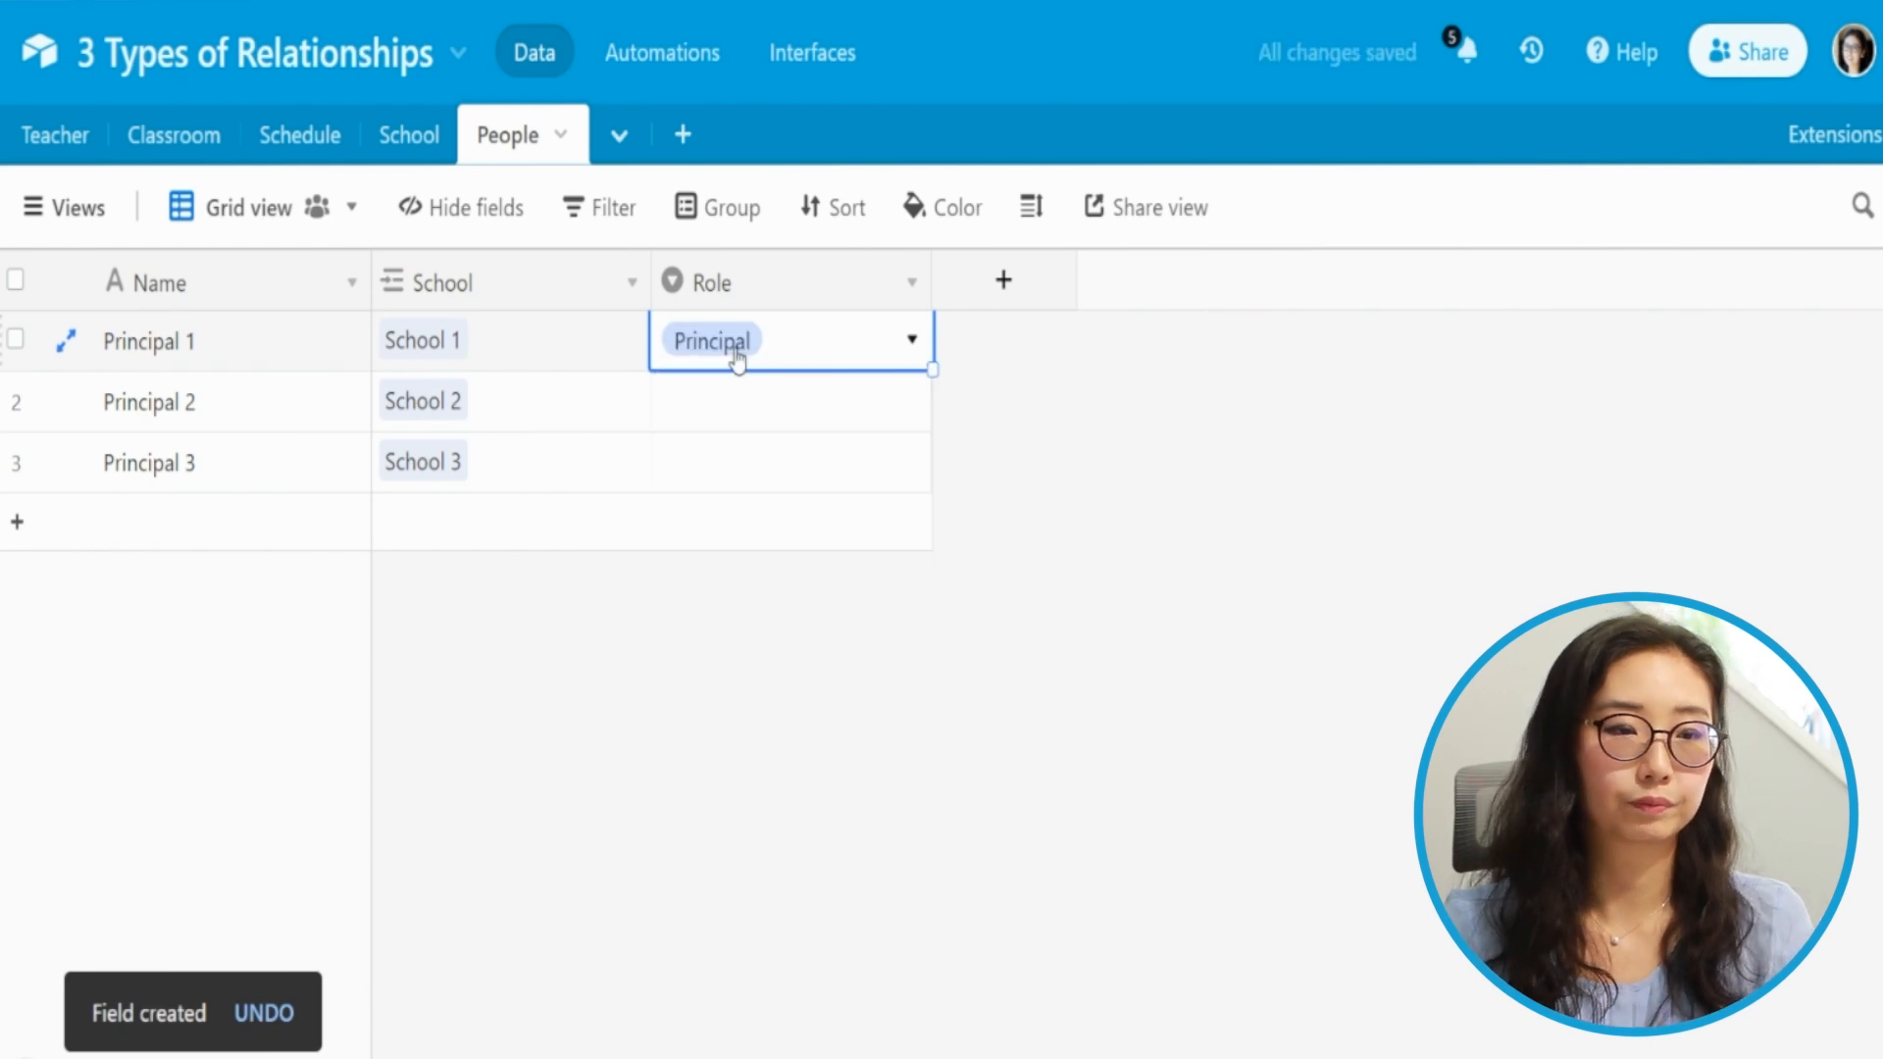
key("ctrl+c")
key("Down")
key("ctrl+v")
key("Down")
key("ctrl+v")
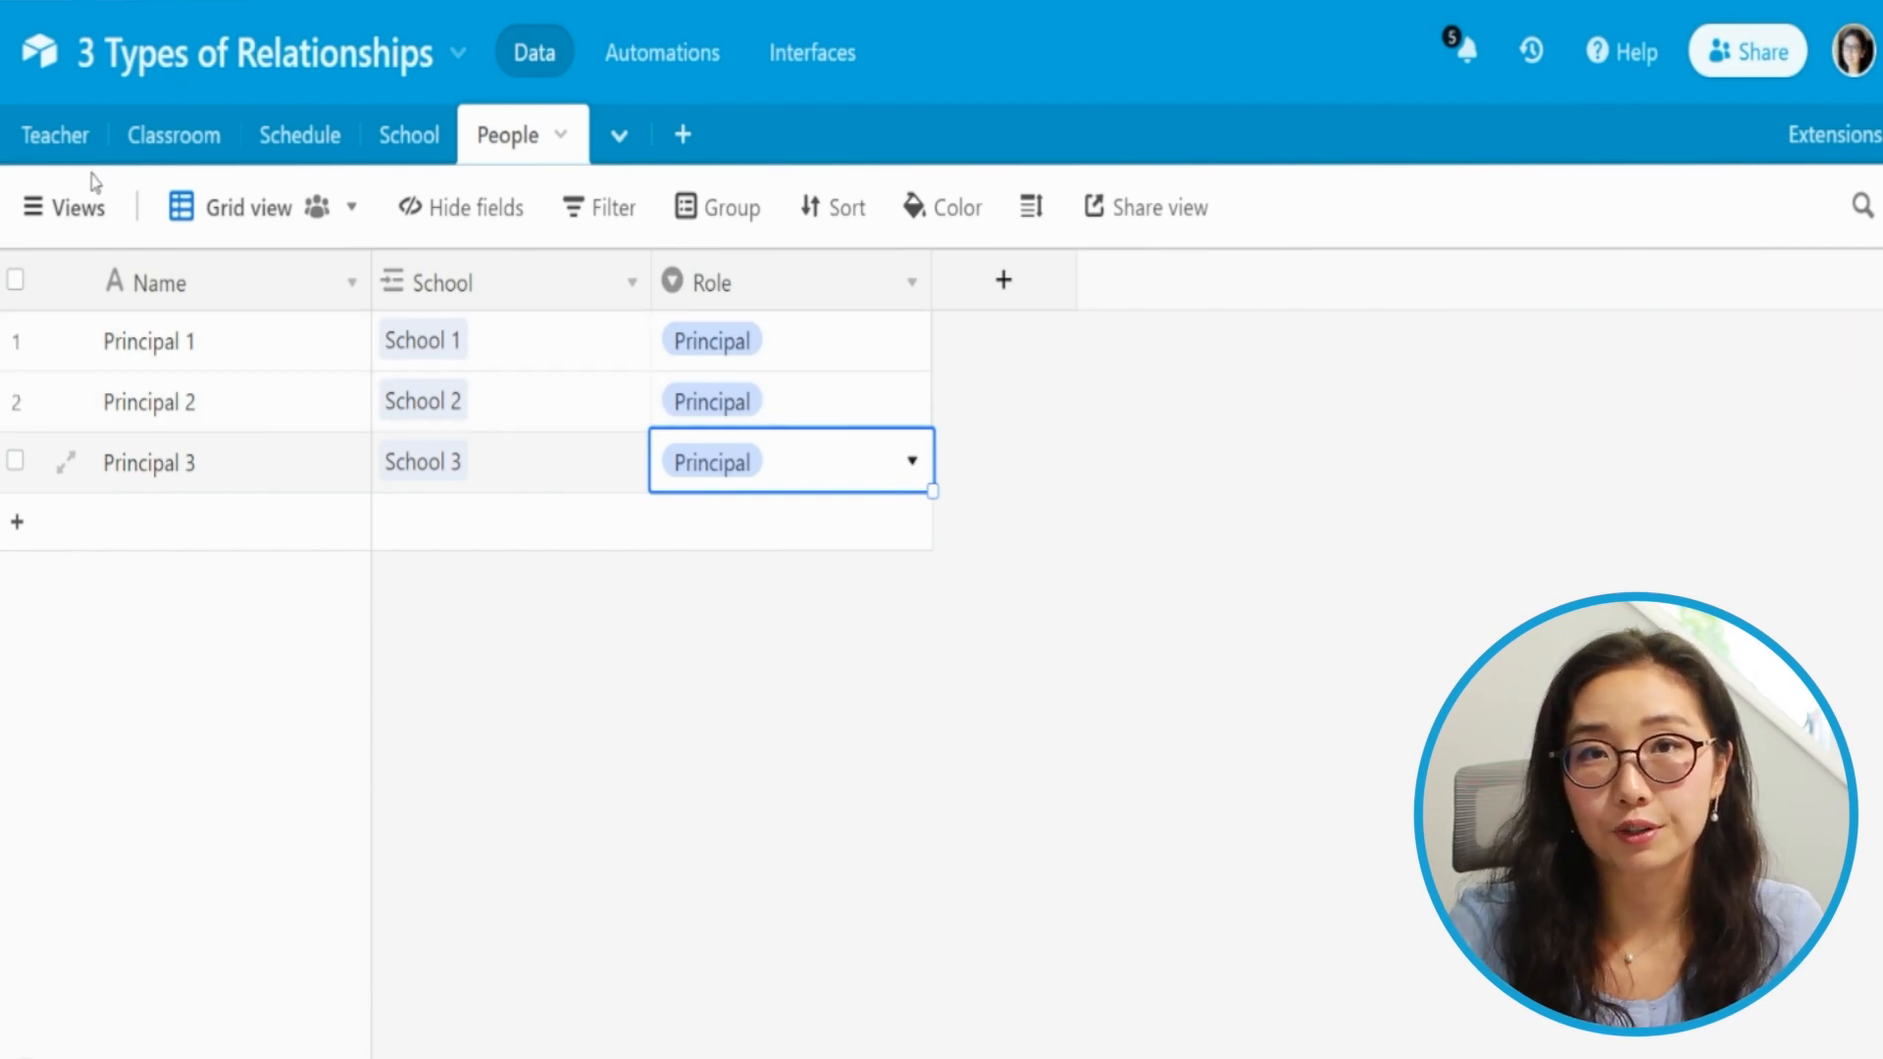
Copy the Teacher 1 to Teacher 3 names from the Teacher table into new records in the People table, expanding the table to fit.
left_click(59, 138)
left_click_drag(206, 349, 186, 466)
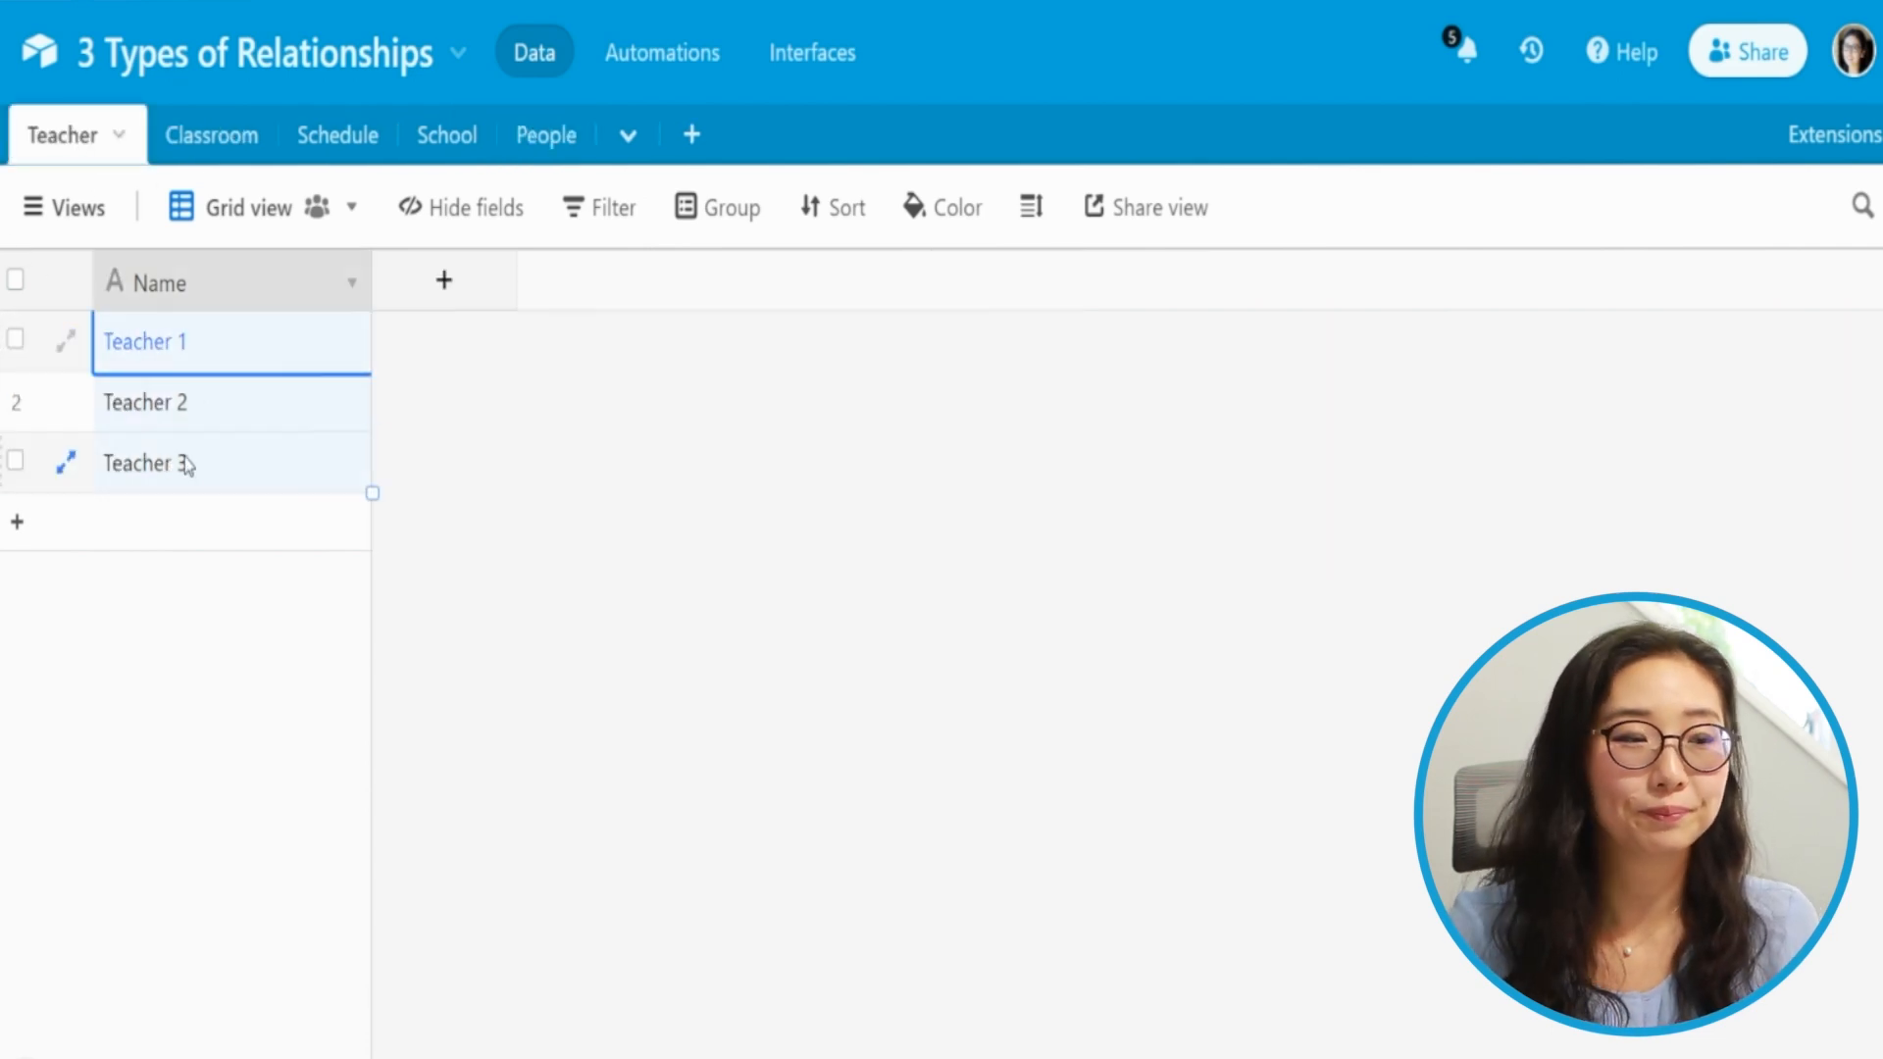
key("ctrl+c")
left_click(546, 134)
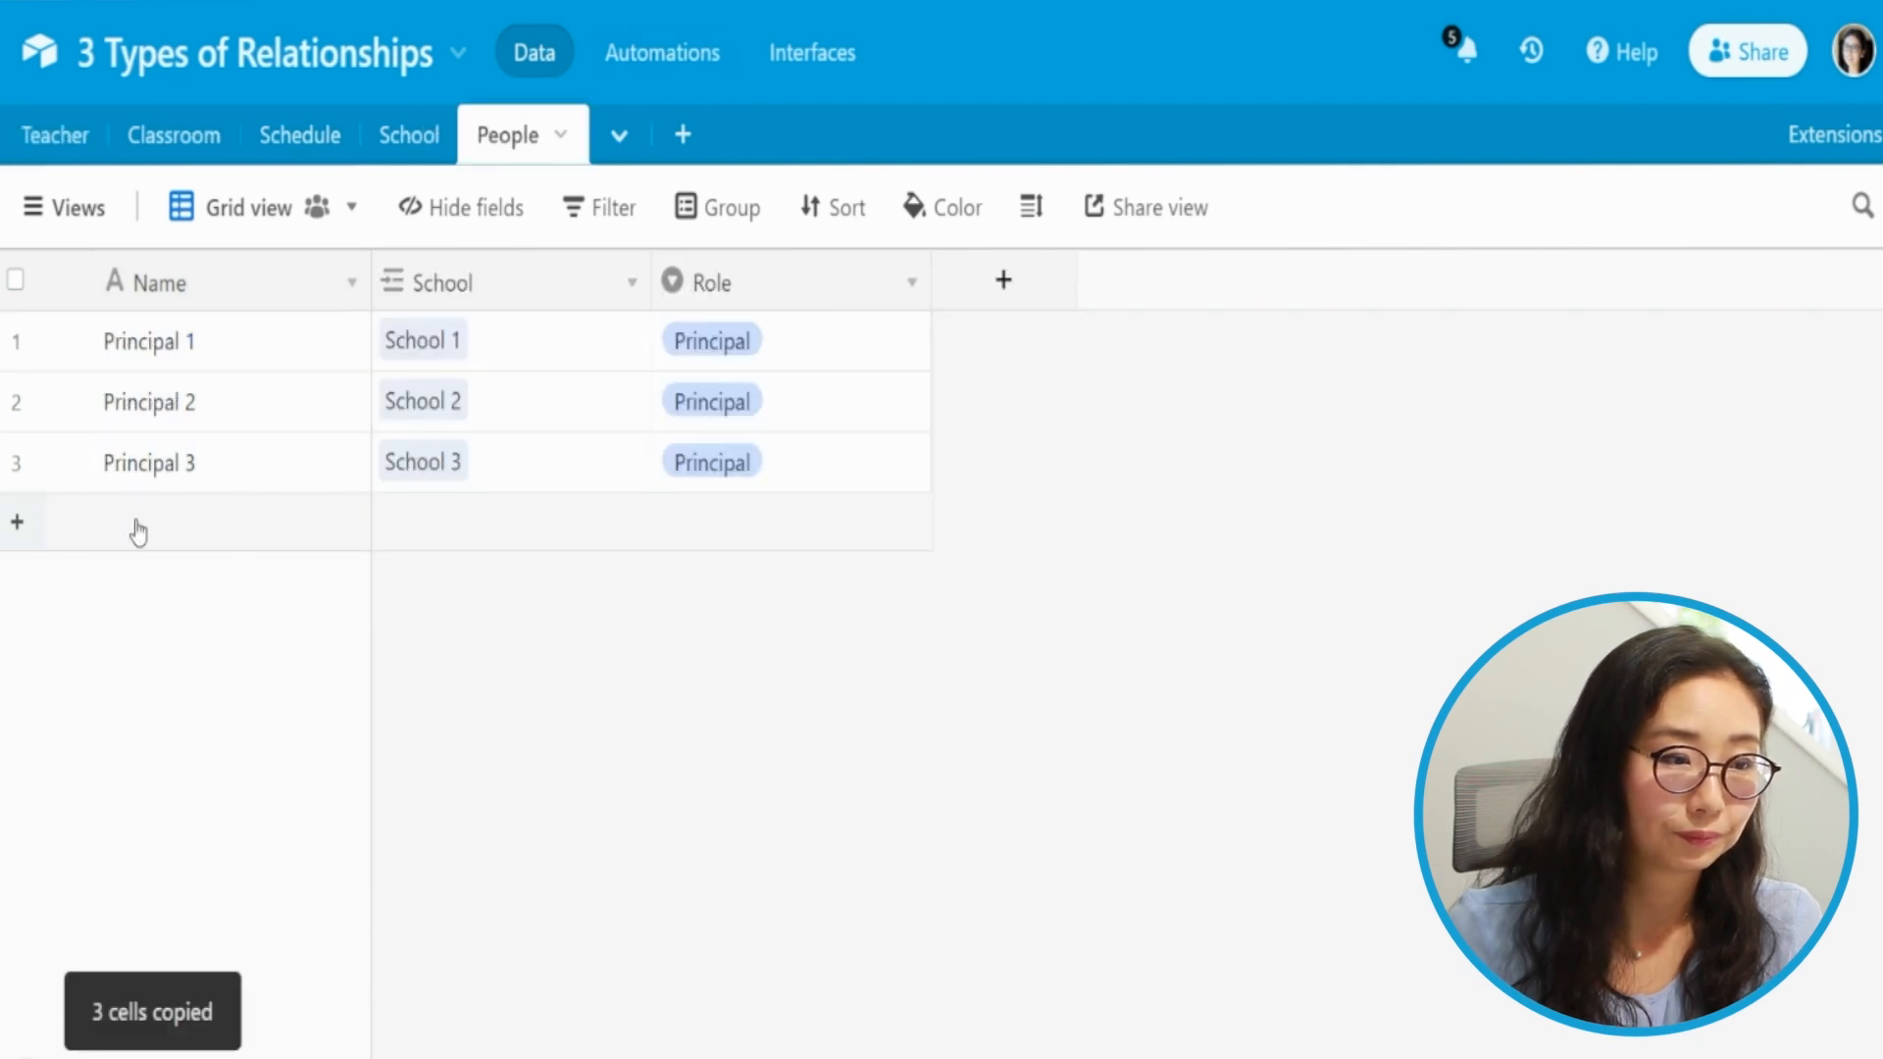
left_click(16, 527)
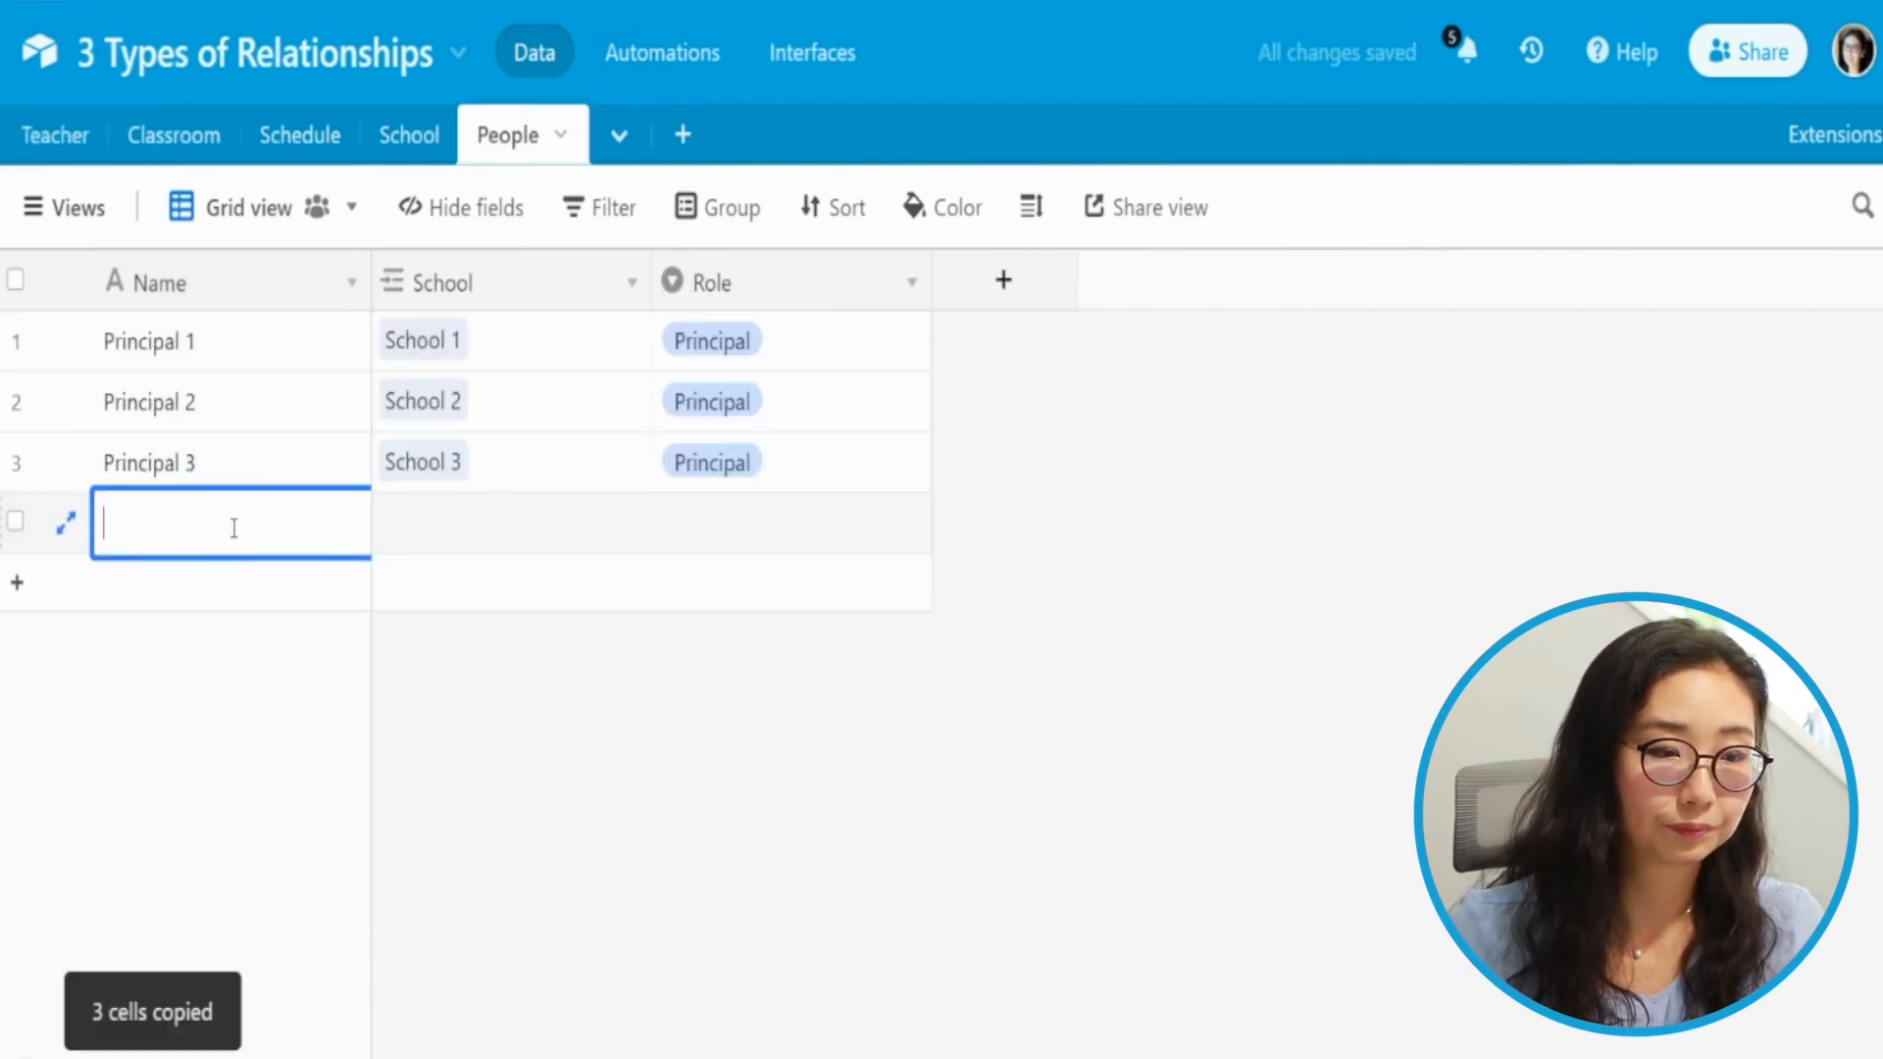
key("ctrl+v")
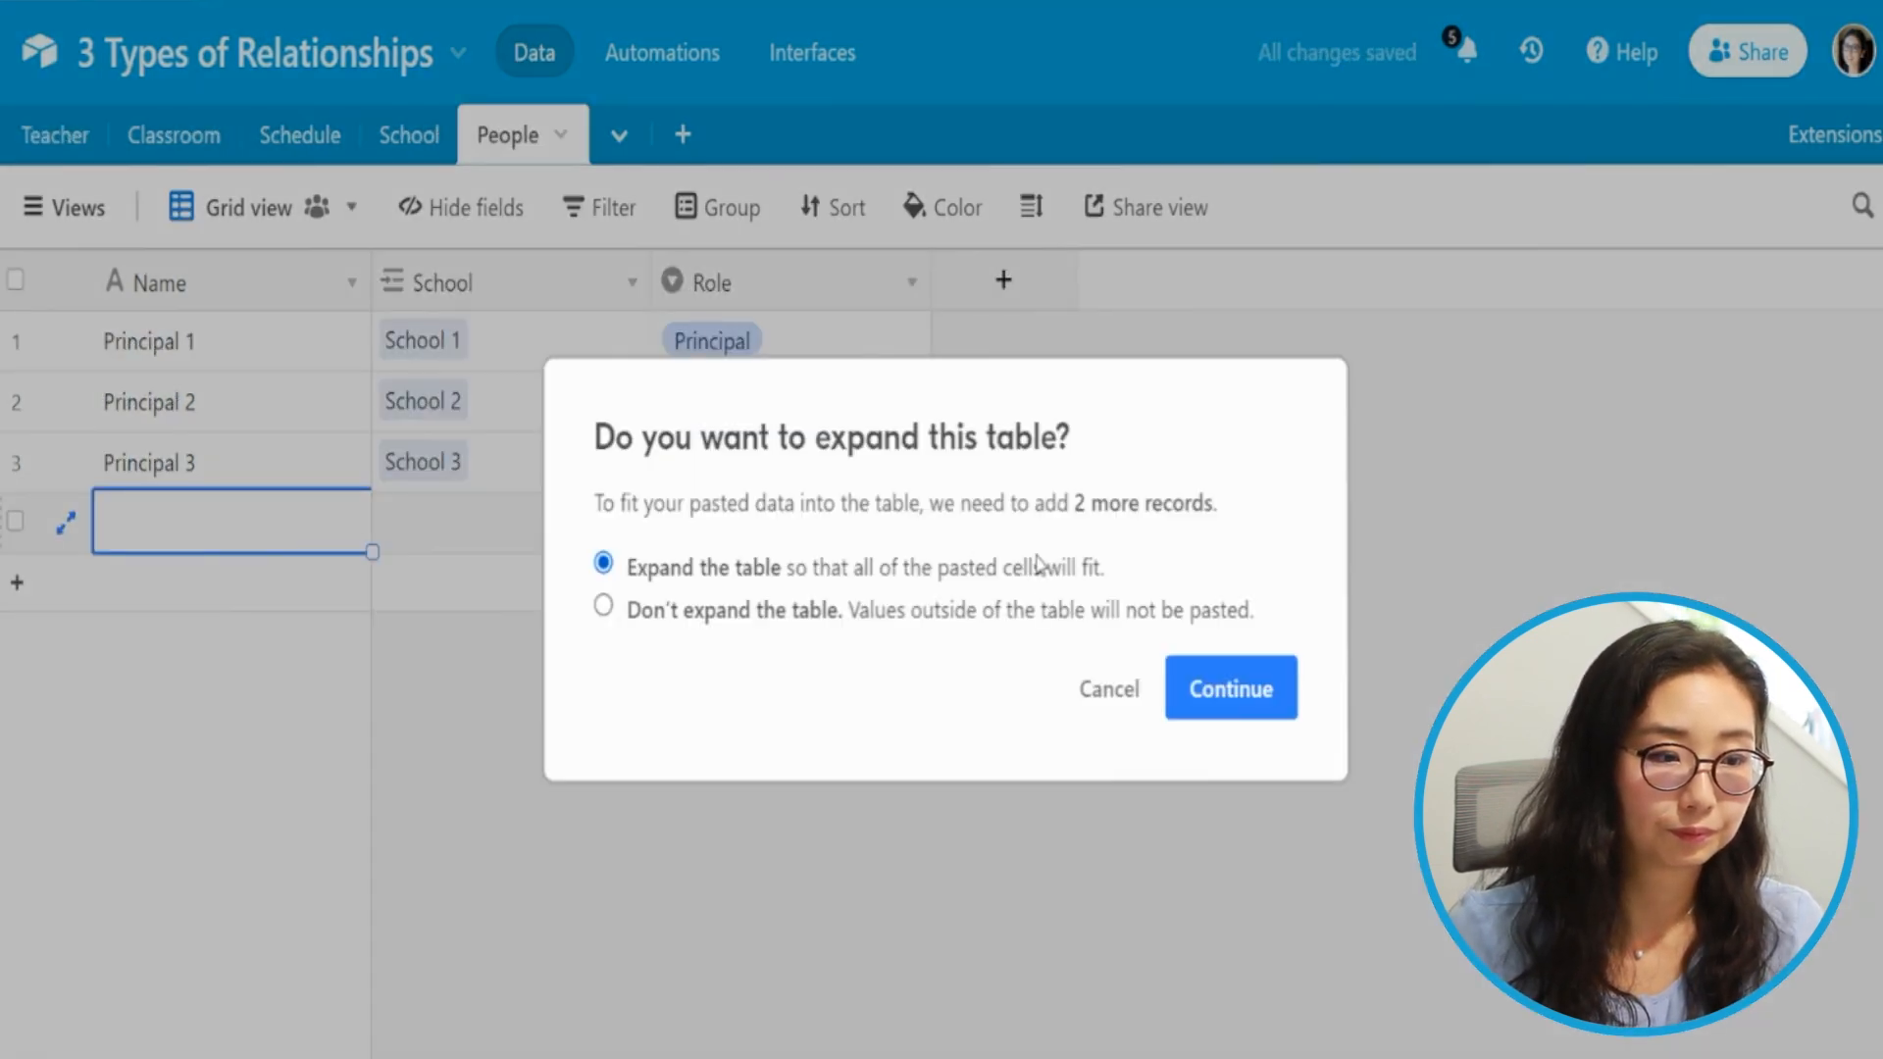
left_click(1194, 702)
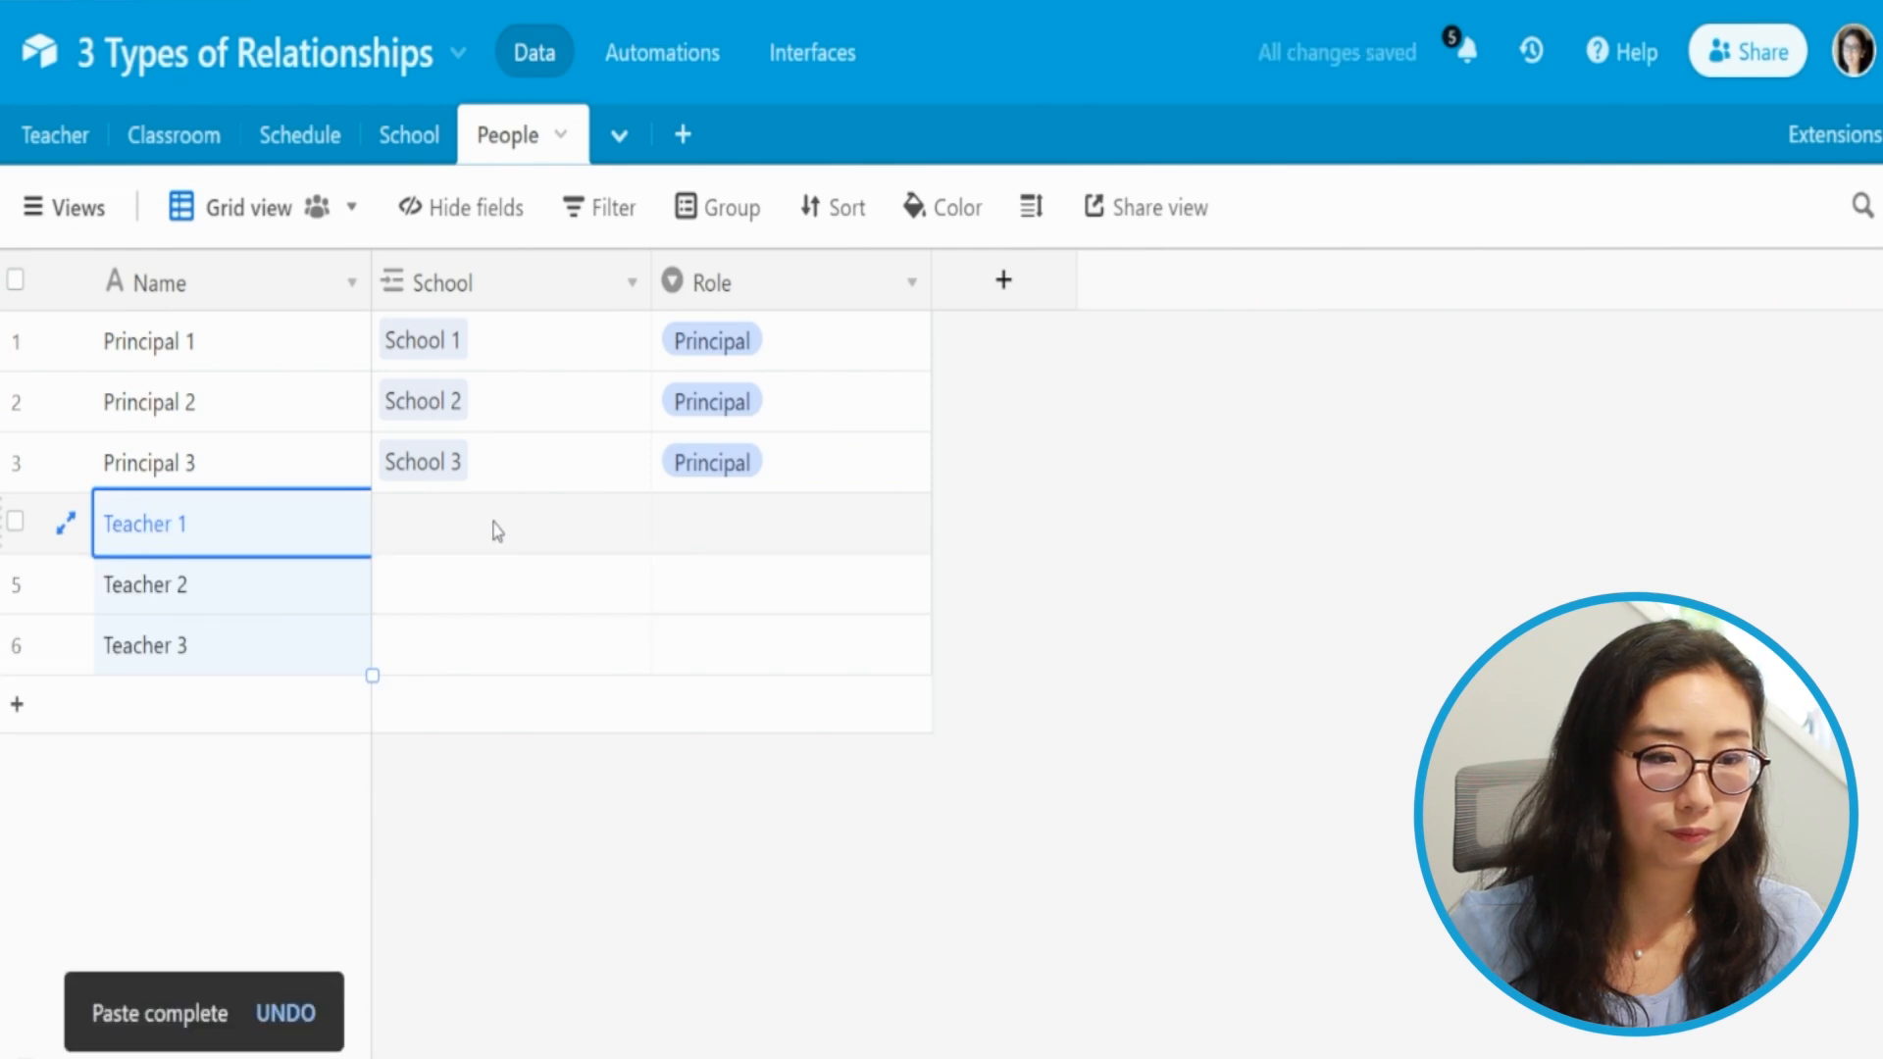
Set the Role of Teacher 1 to Teacher and copy that value to the Teacher 2 and Teacher 3 records.
left_click(799, 530)
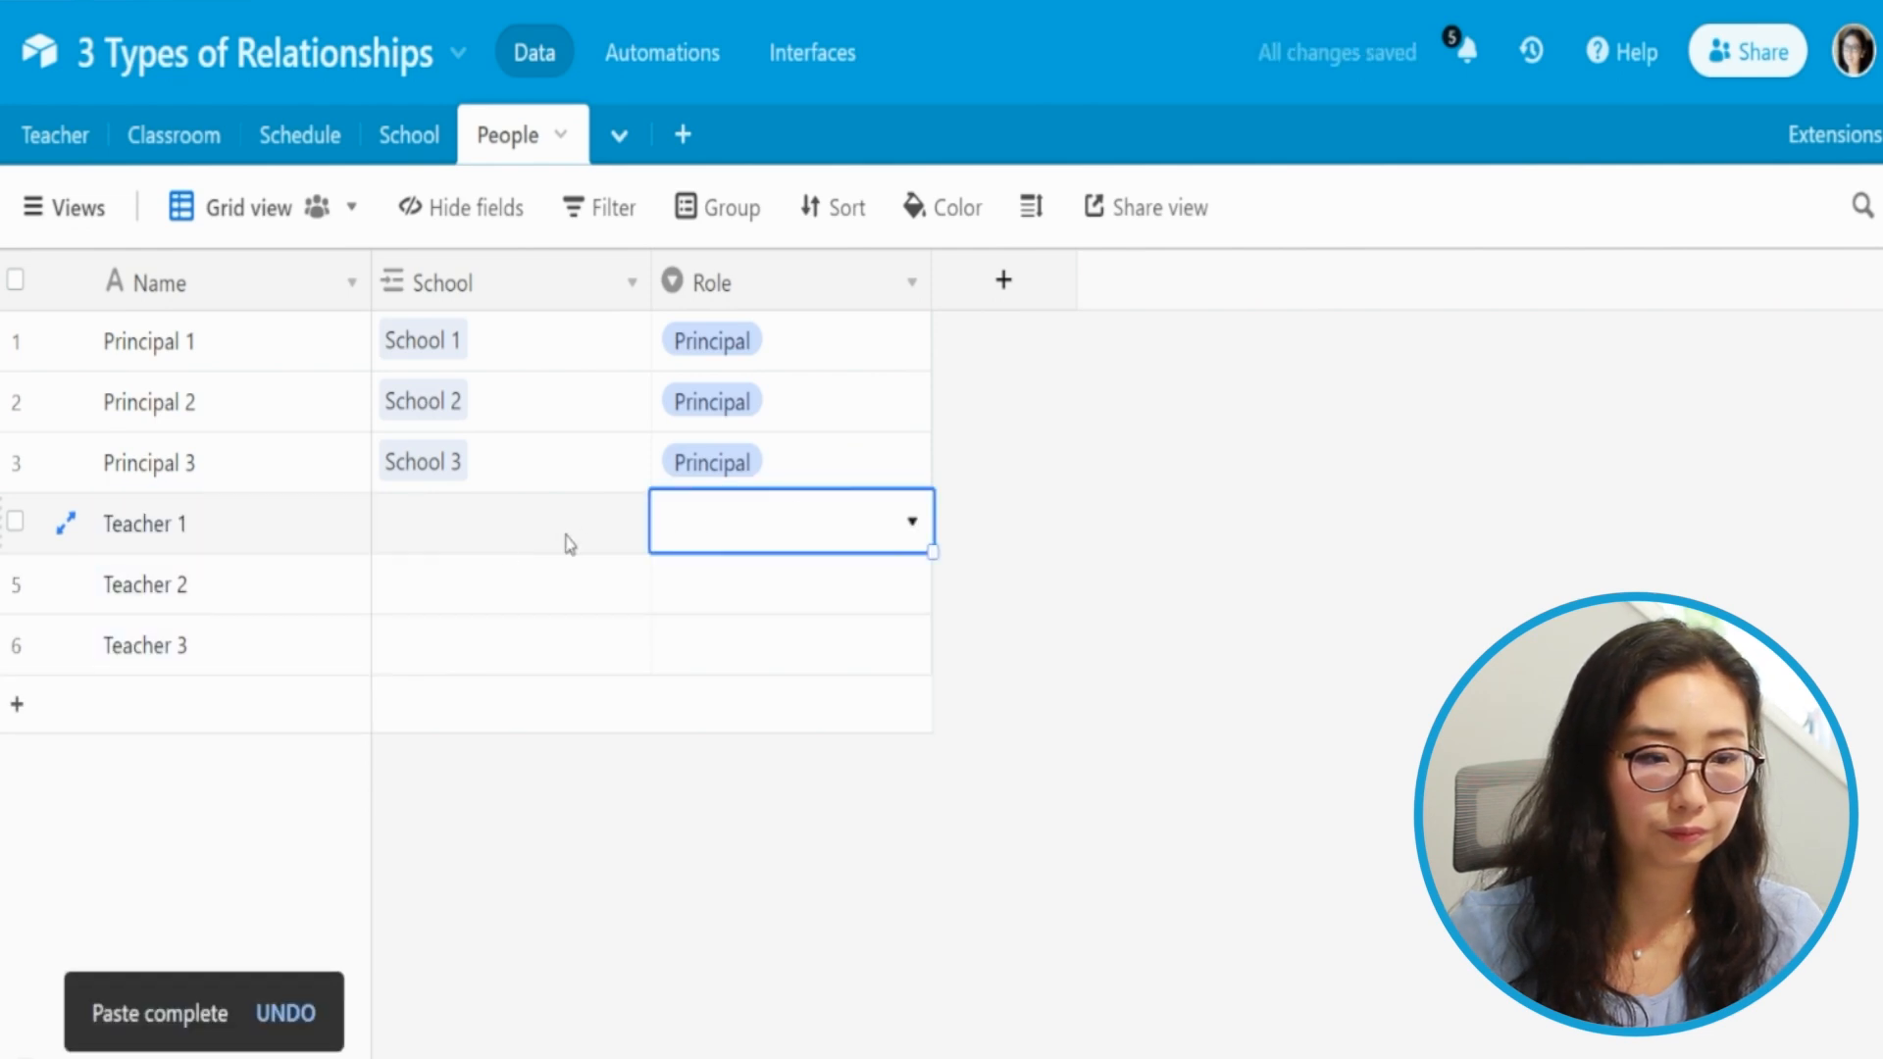
type("teac")
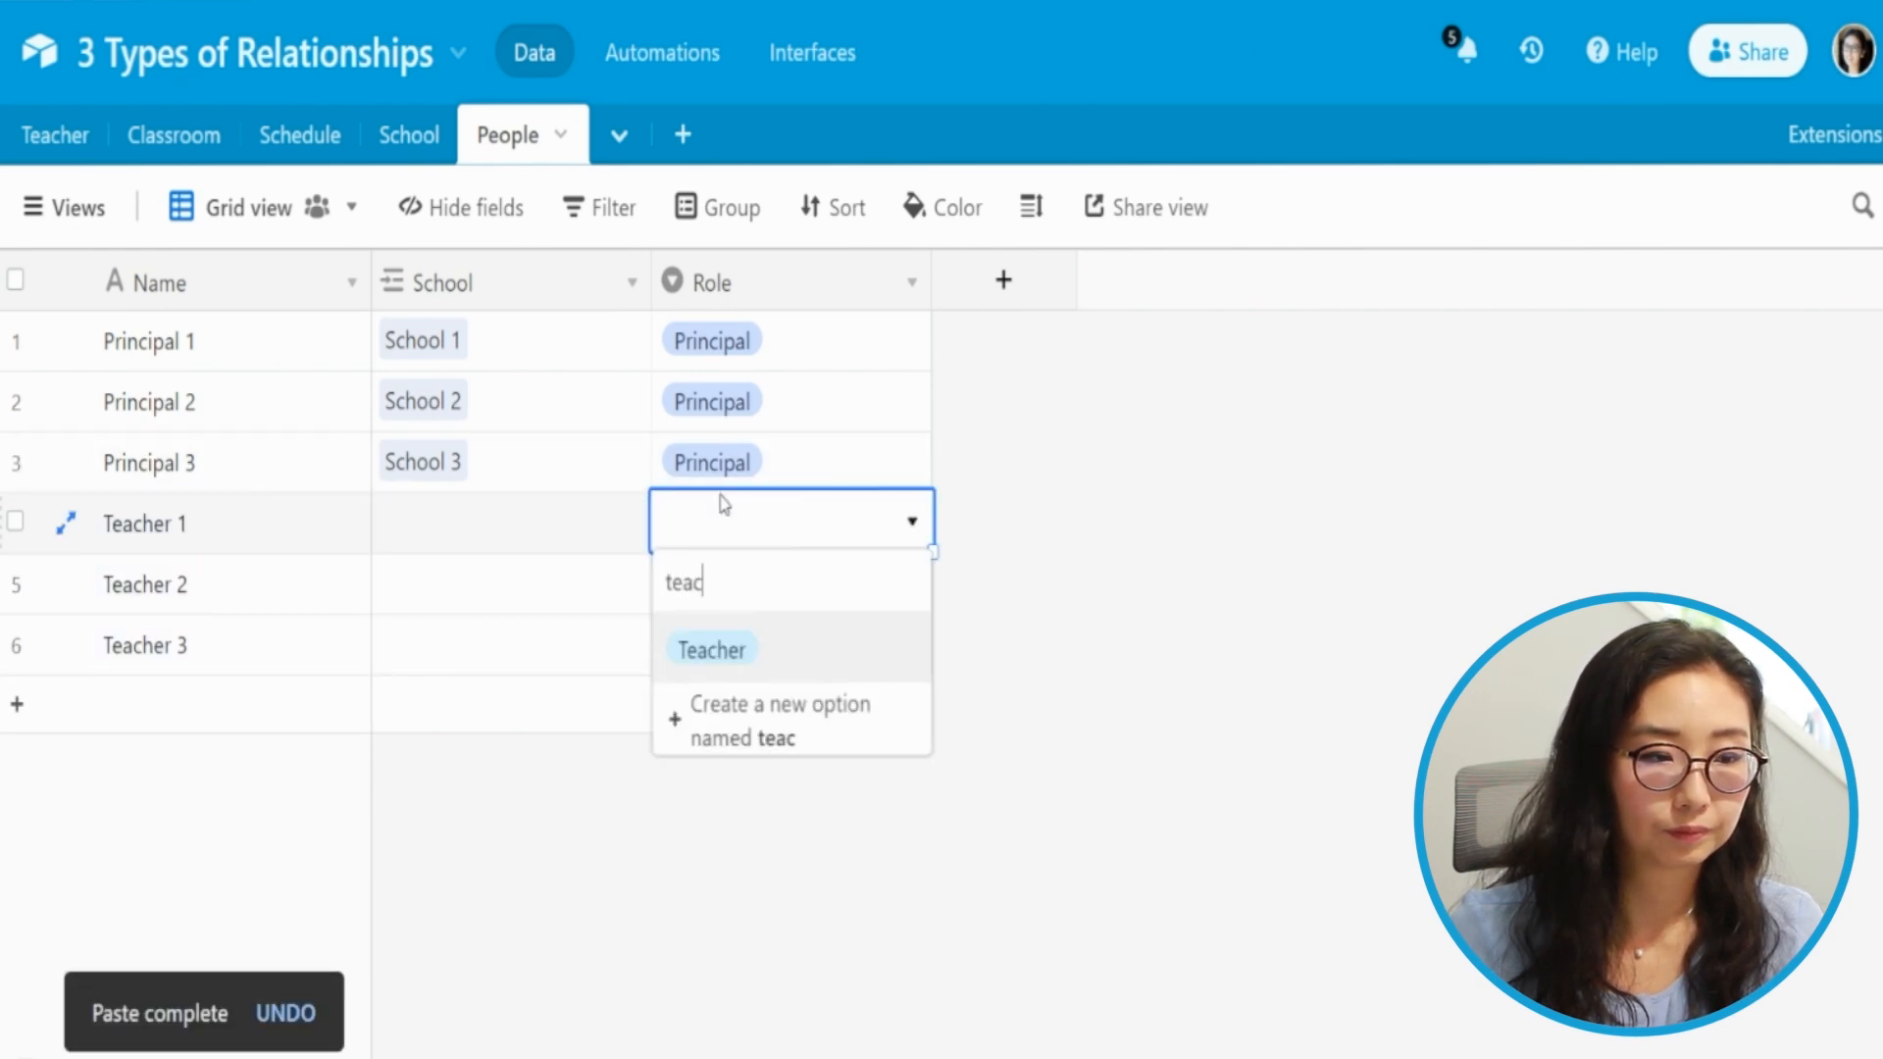
key("Return")
key("ctrl+c")
key("Down")
key("ctrl+v")
key("Down")
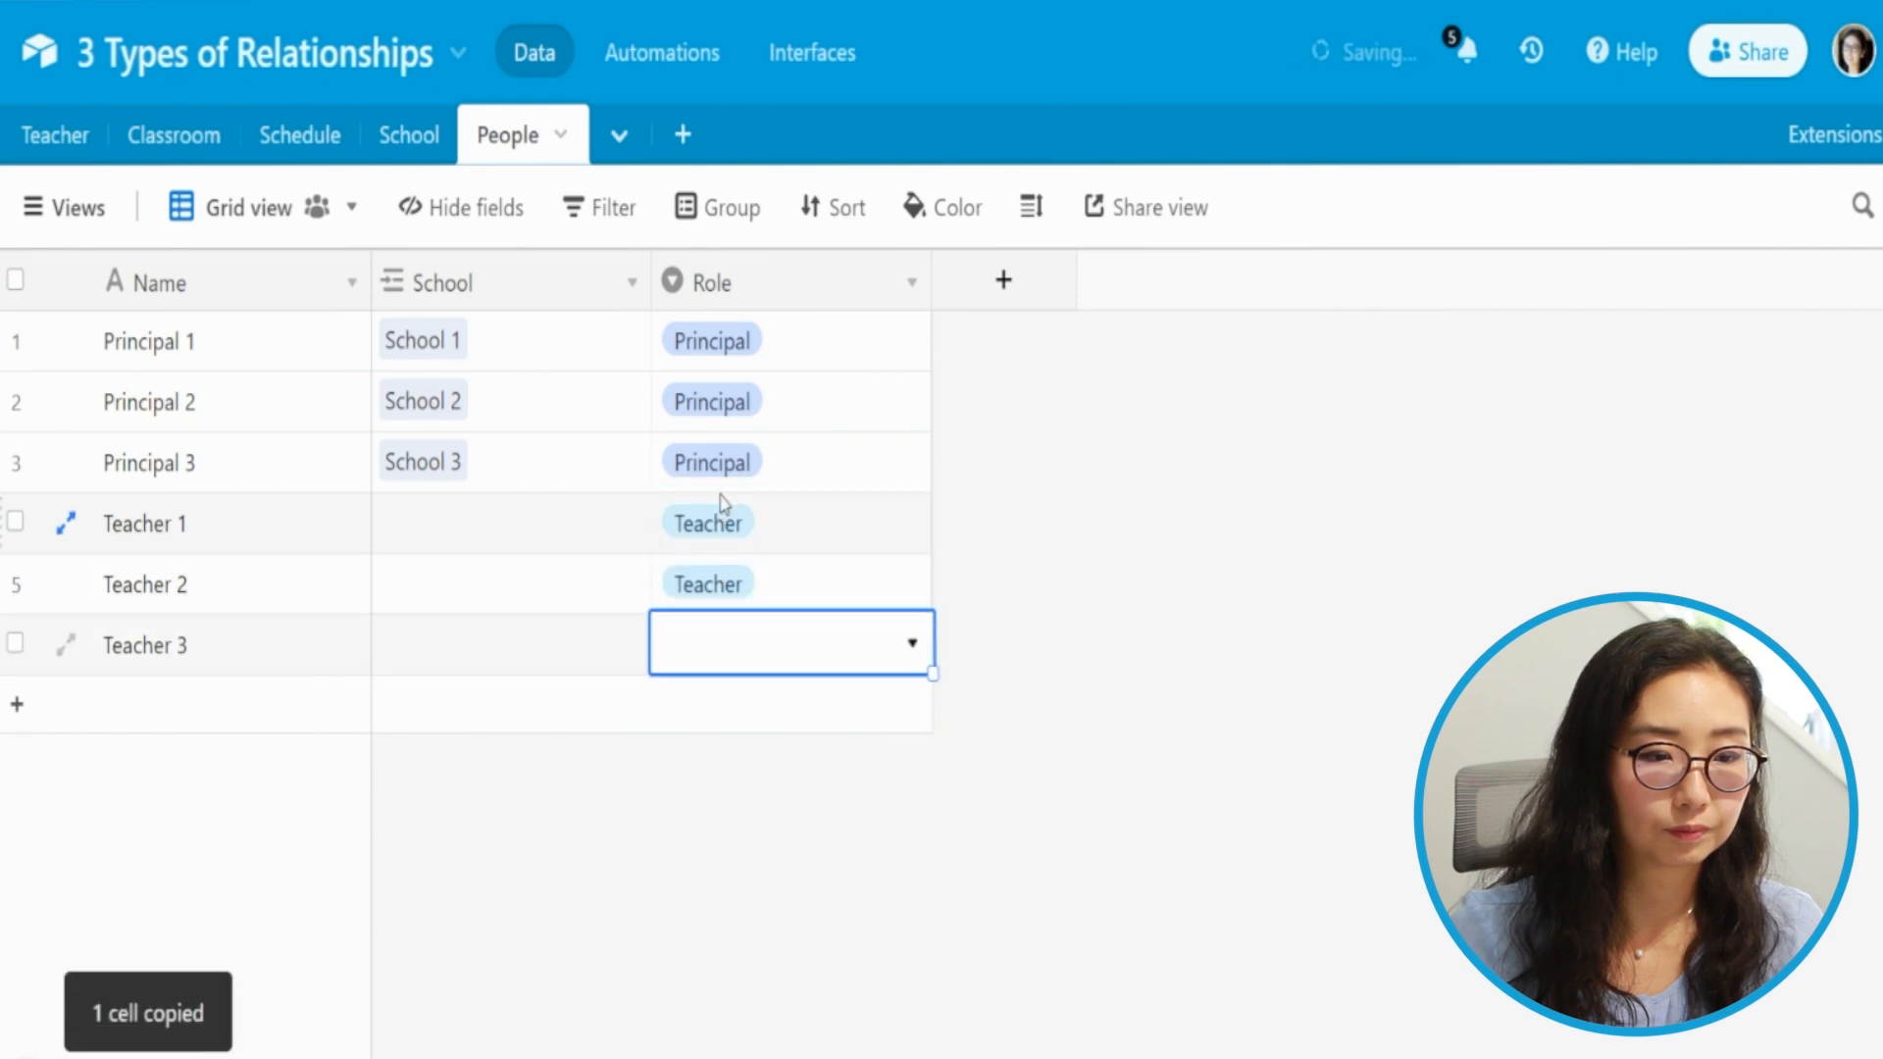
key("ctrl+v")
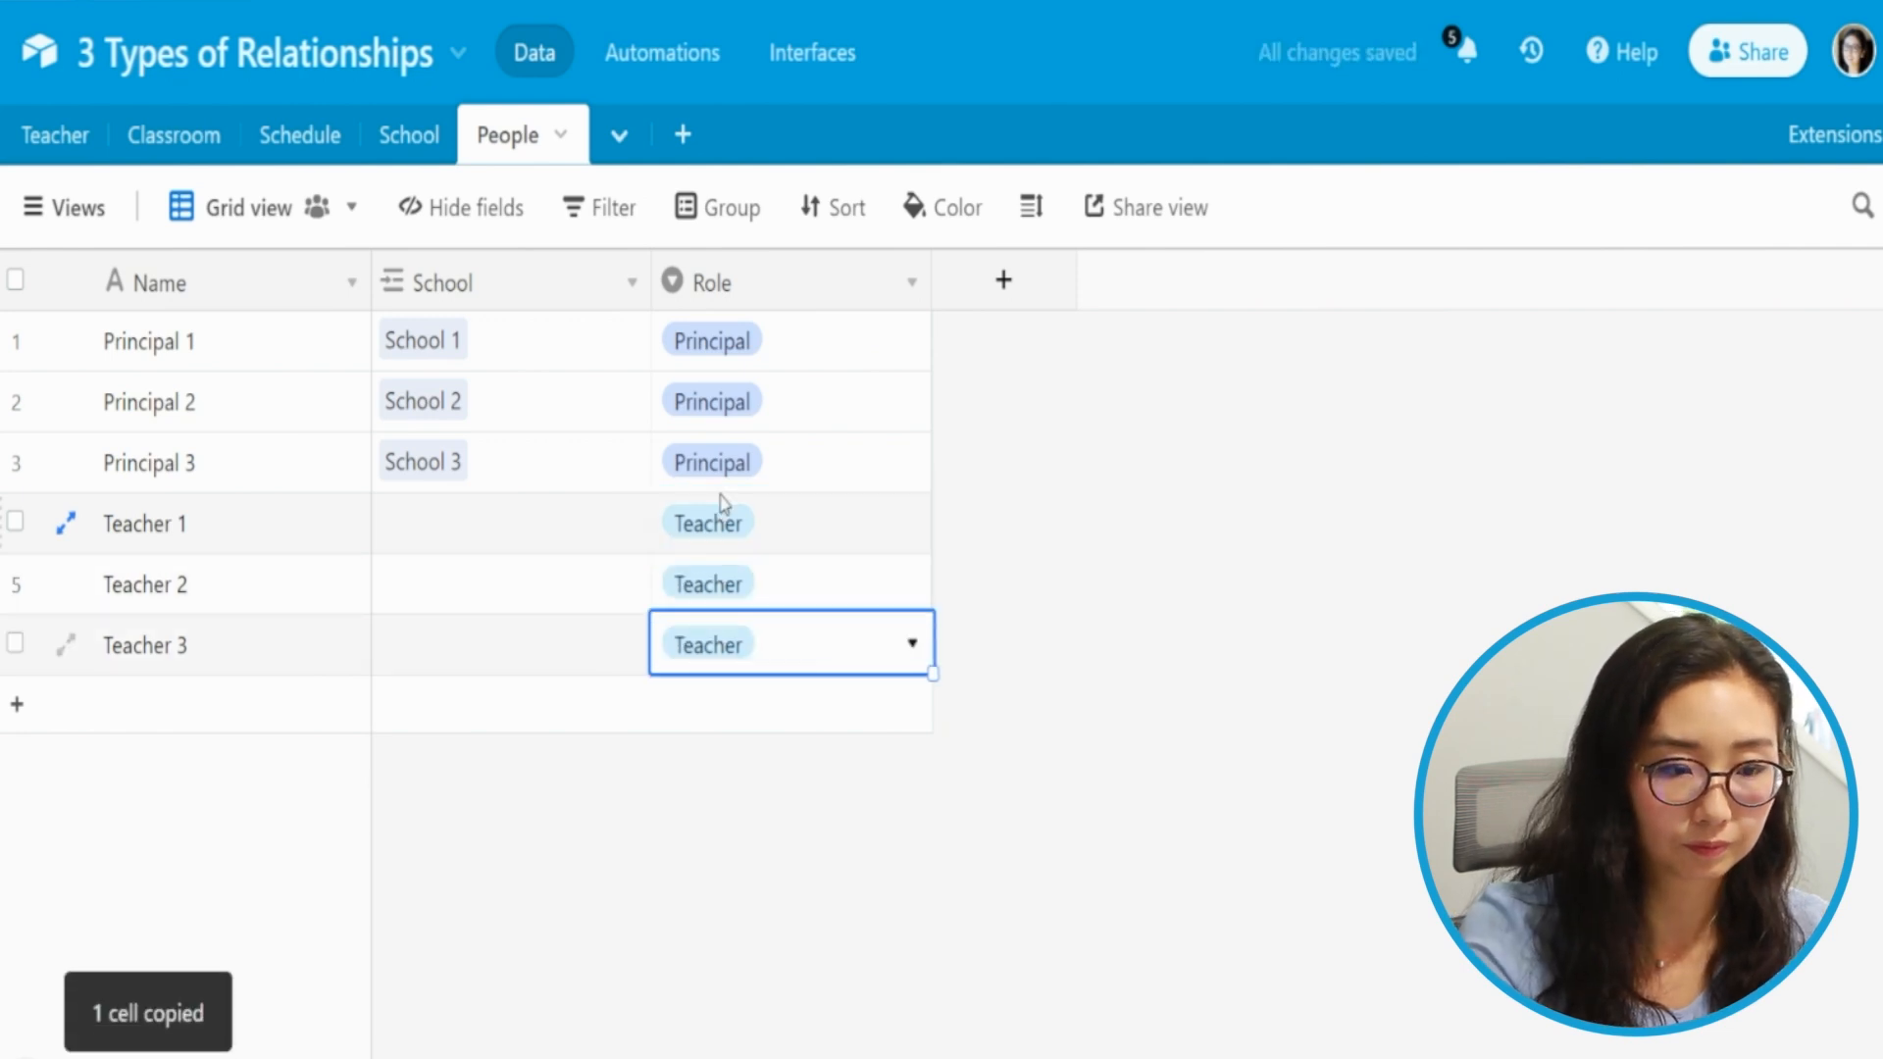
Add three empty records below Teacher 3 in the People table.
key("shift+Return")
key("shift+Return")
key("shift+Return")
key("Up")
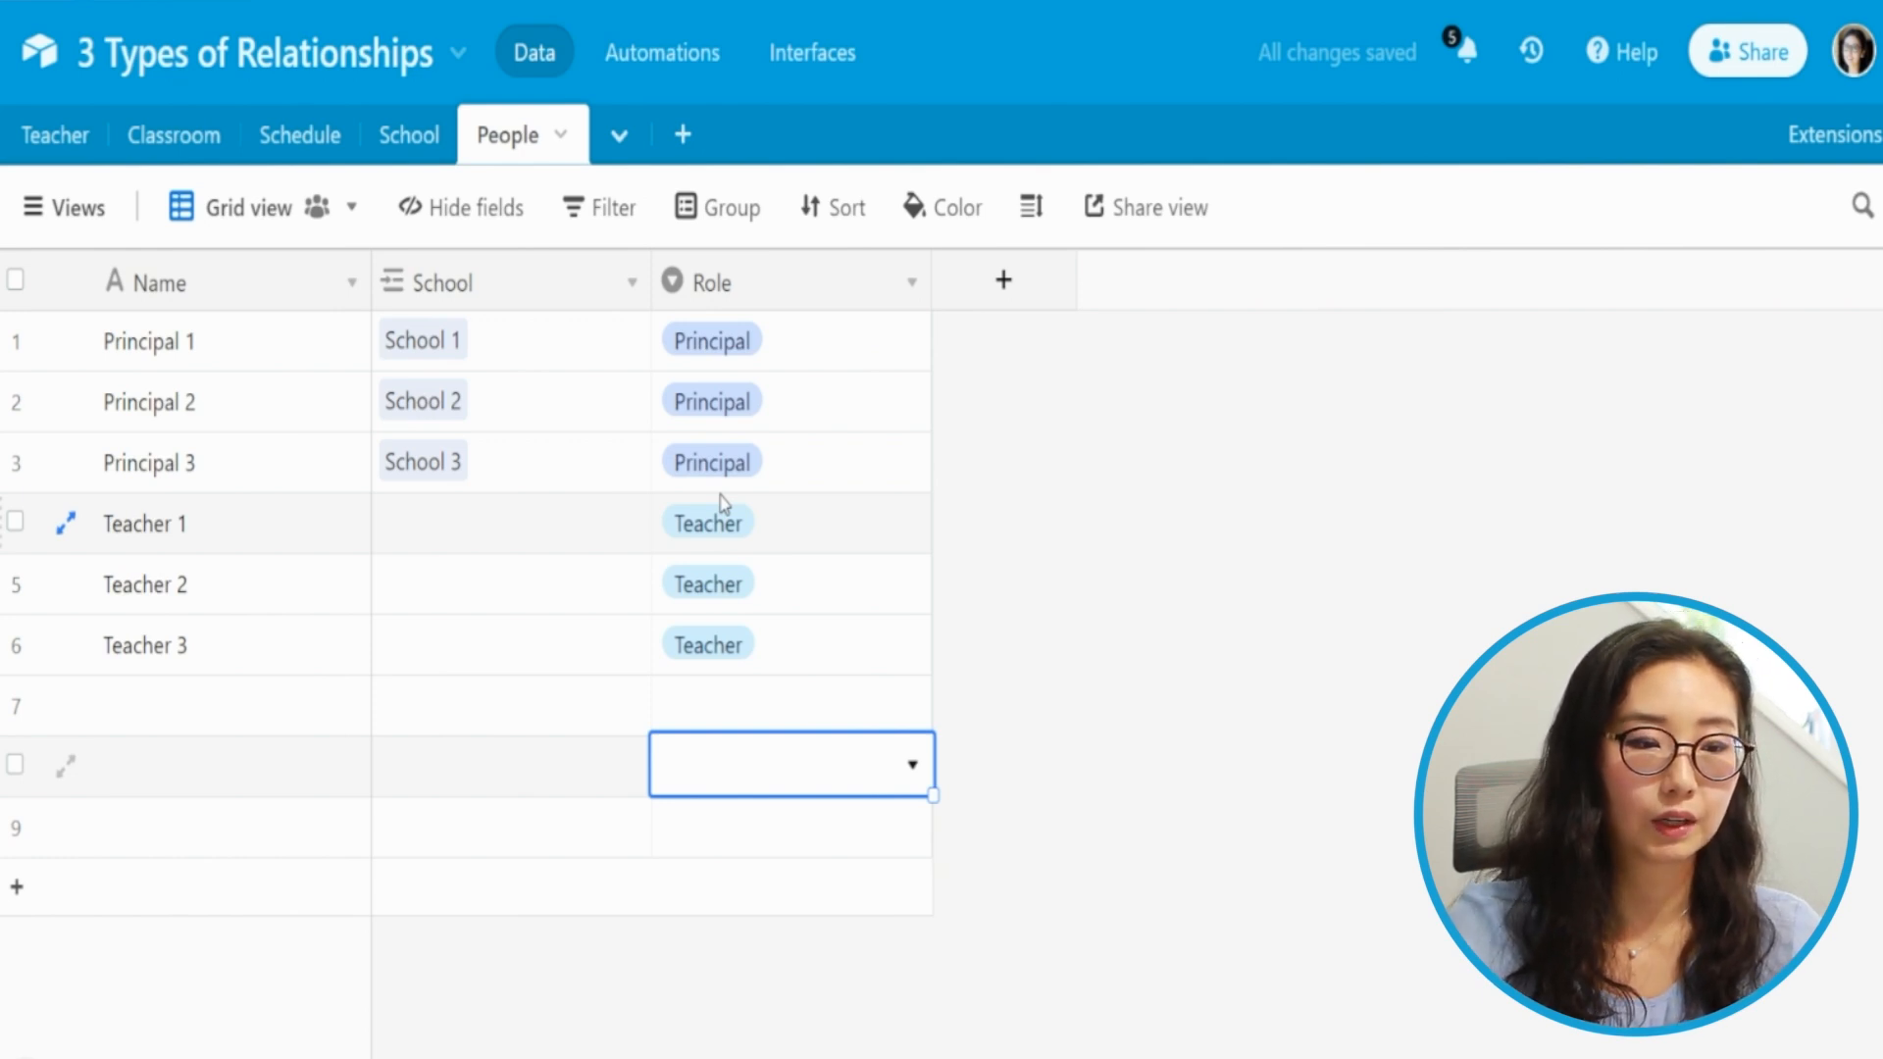
Copy the name Teacher 3 into the Name cells of the three empty People records.
key("Up")
key("Left")
key("Left")
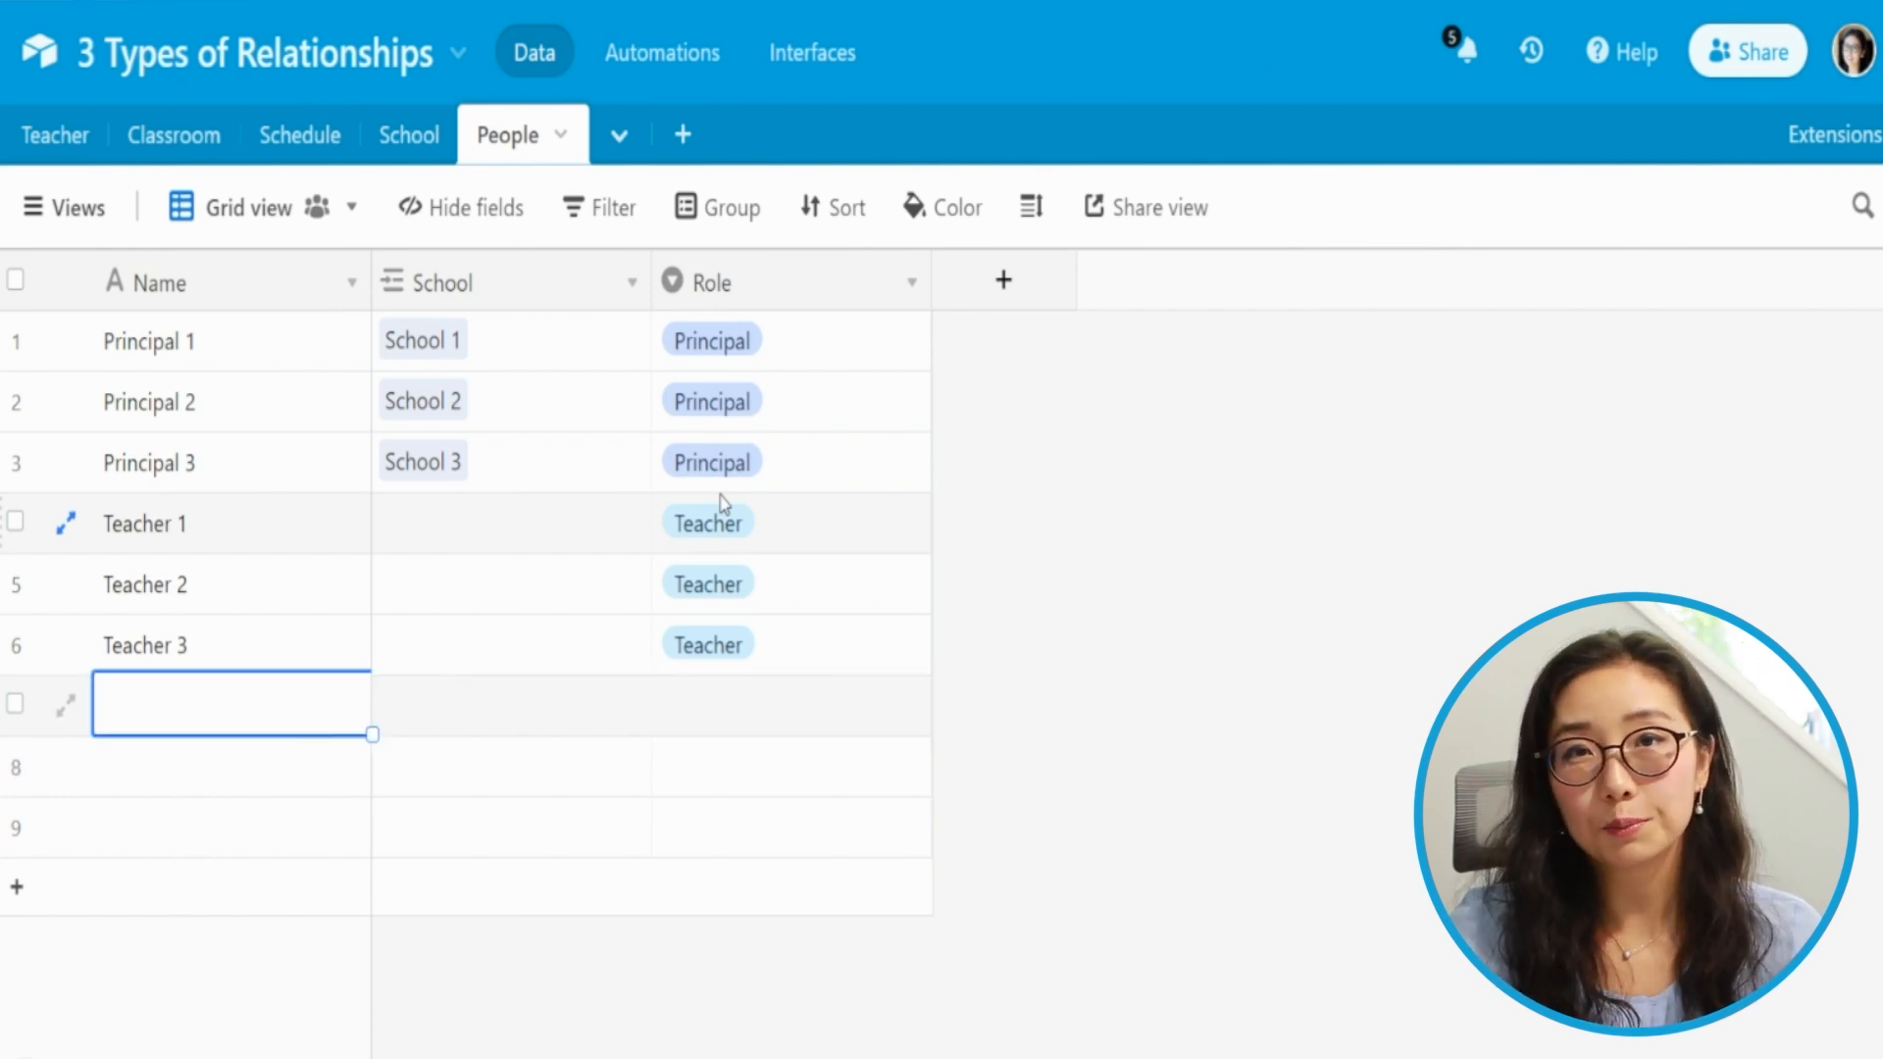
key("Up")
key("ctrl+c")
key("shift+Down")
key("shift+Down")
key("shift+Down")
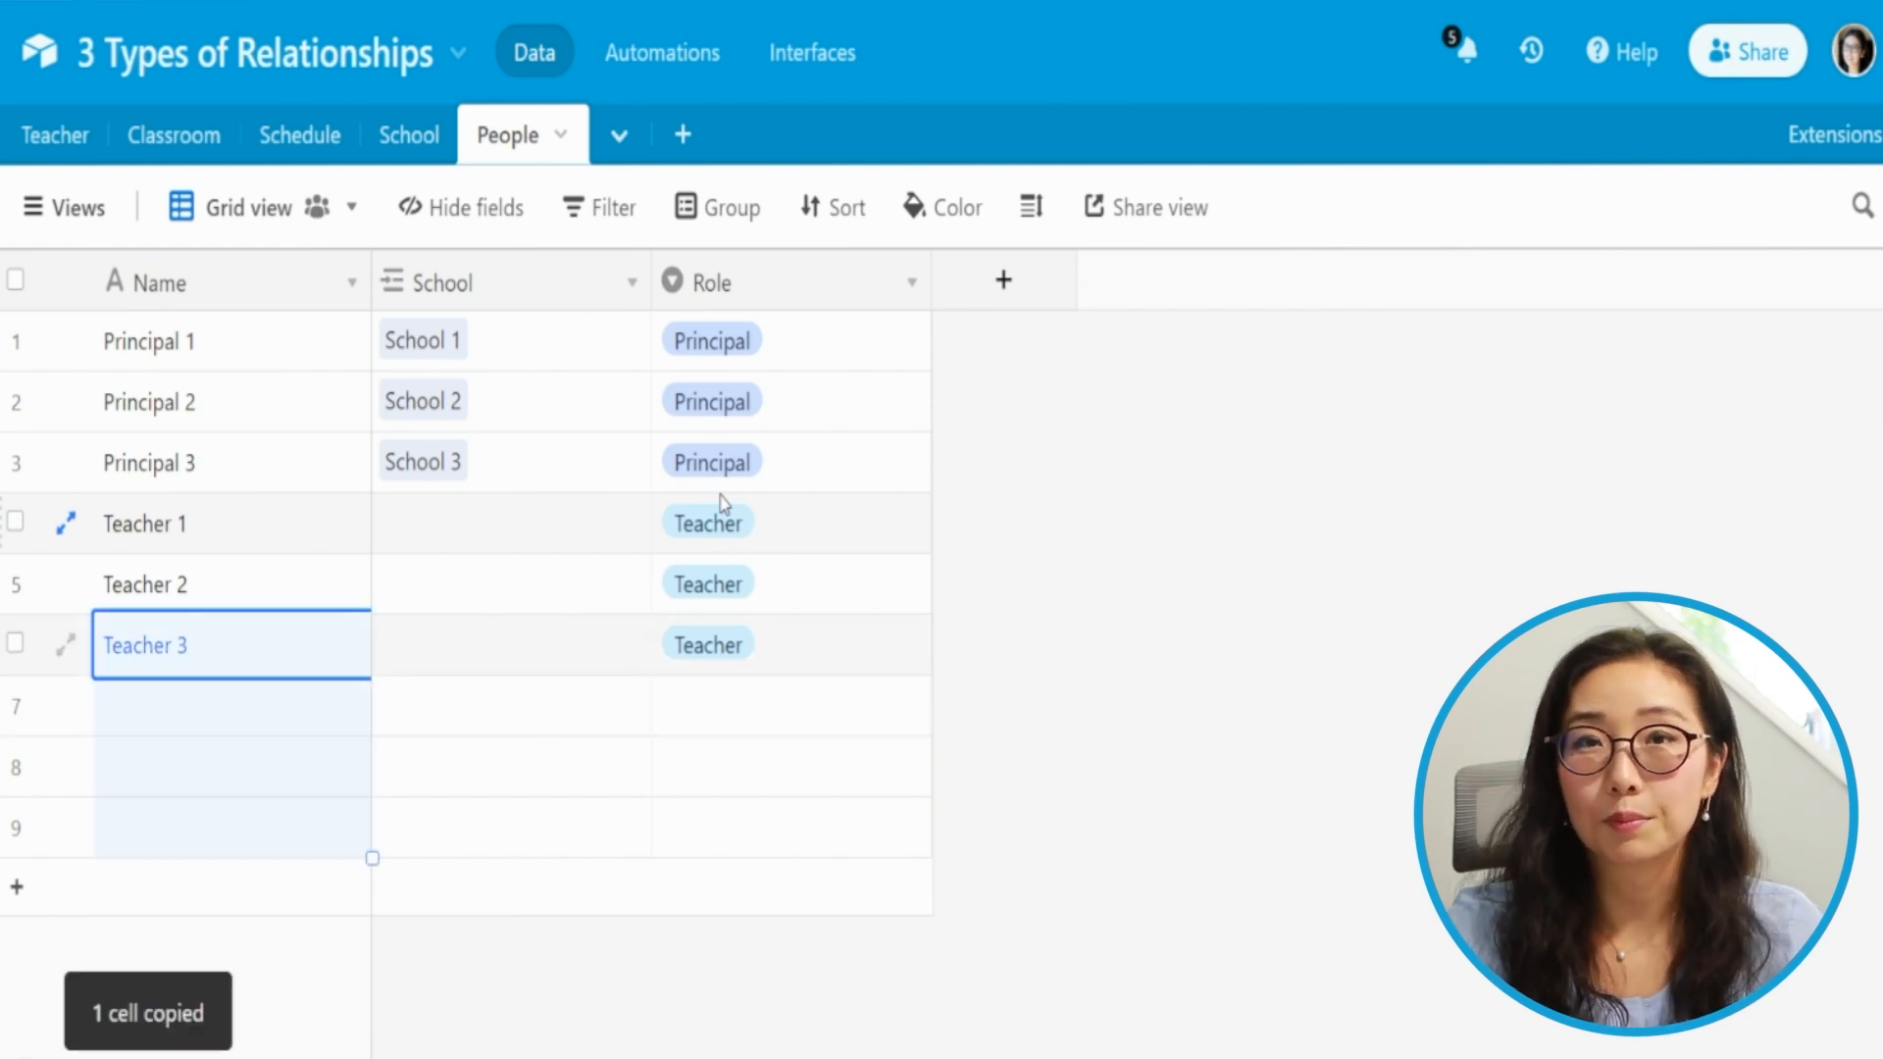
key("ctrl+v")
Rename the last three People records as Teacher 4, Teacher 5 and Teacher 6.
type("c")
key("ctrl+z")
key("Right")
key("Down")
key("Return")
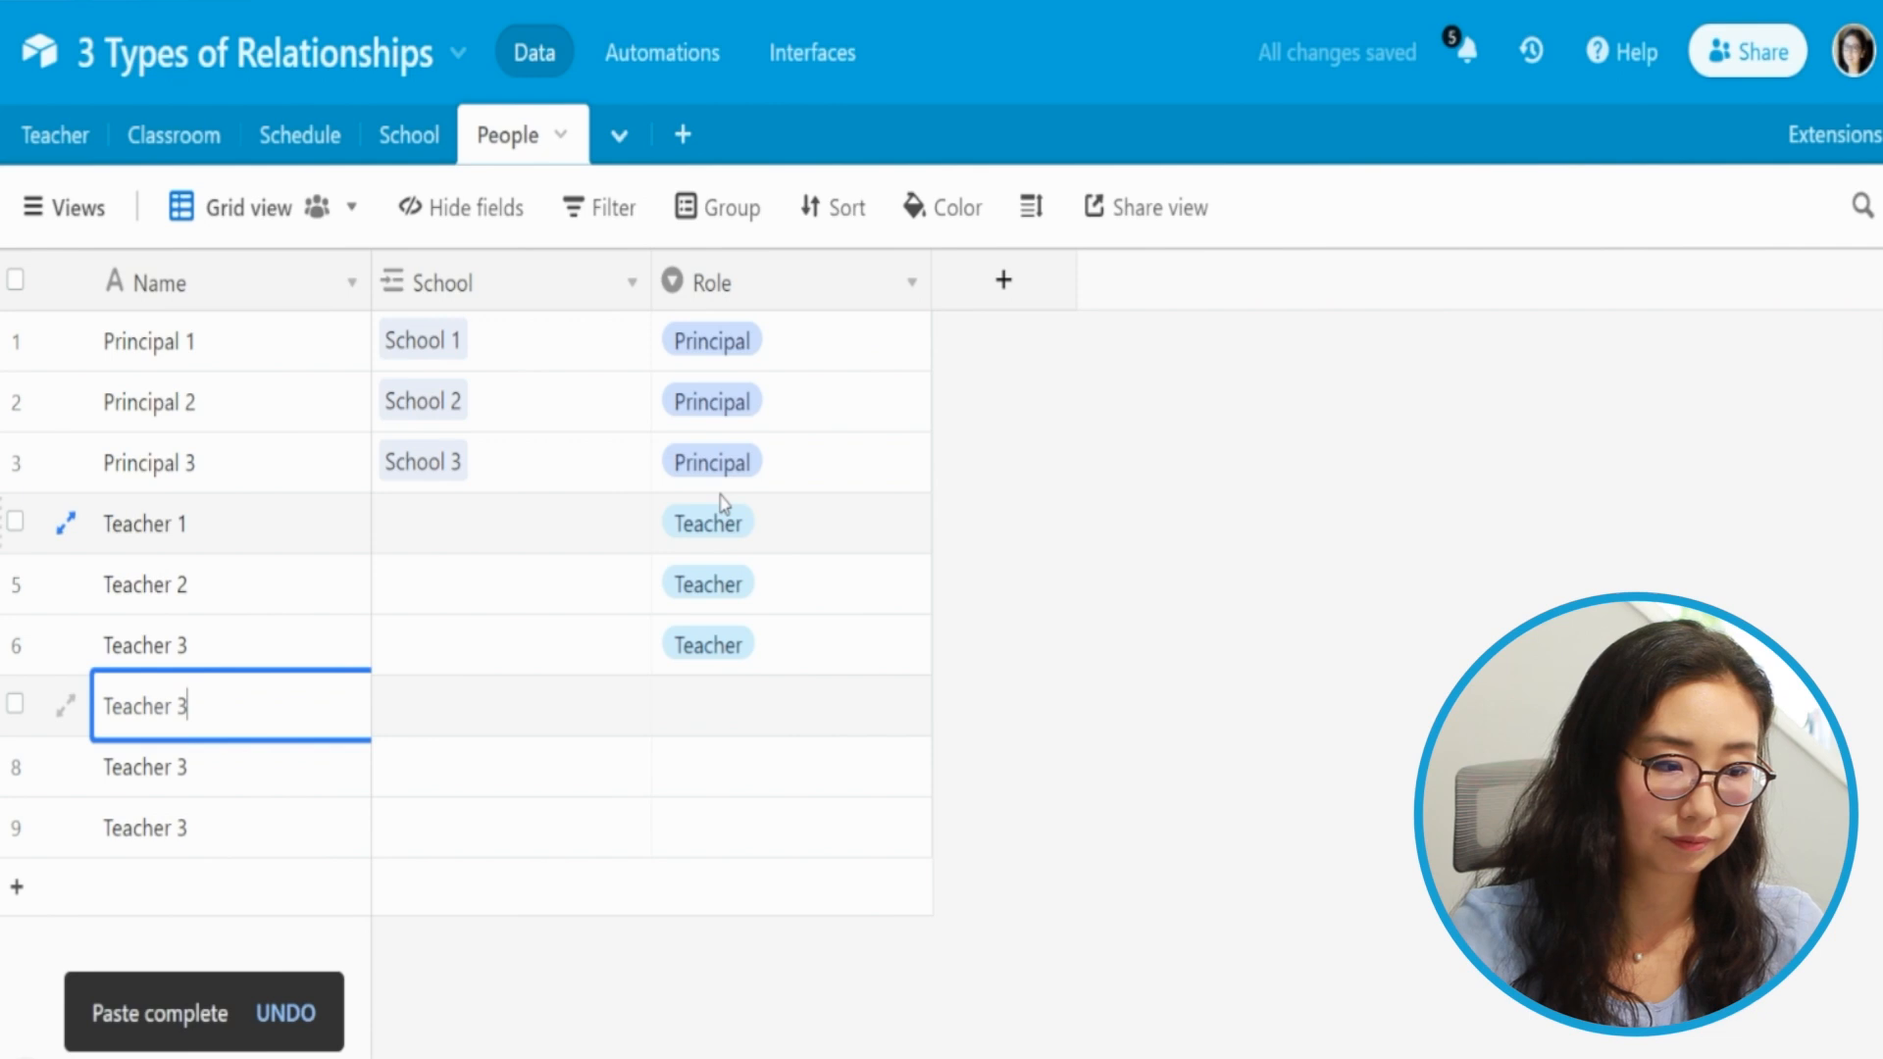
key("BackSpace")
type("4")
key("Return")
key("Return")
key("BackSpace")
type("5")
key("Return")
key("Return")
type("6")
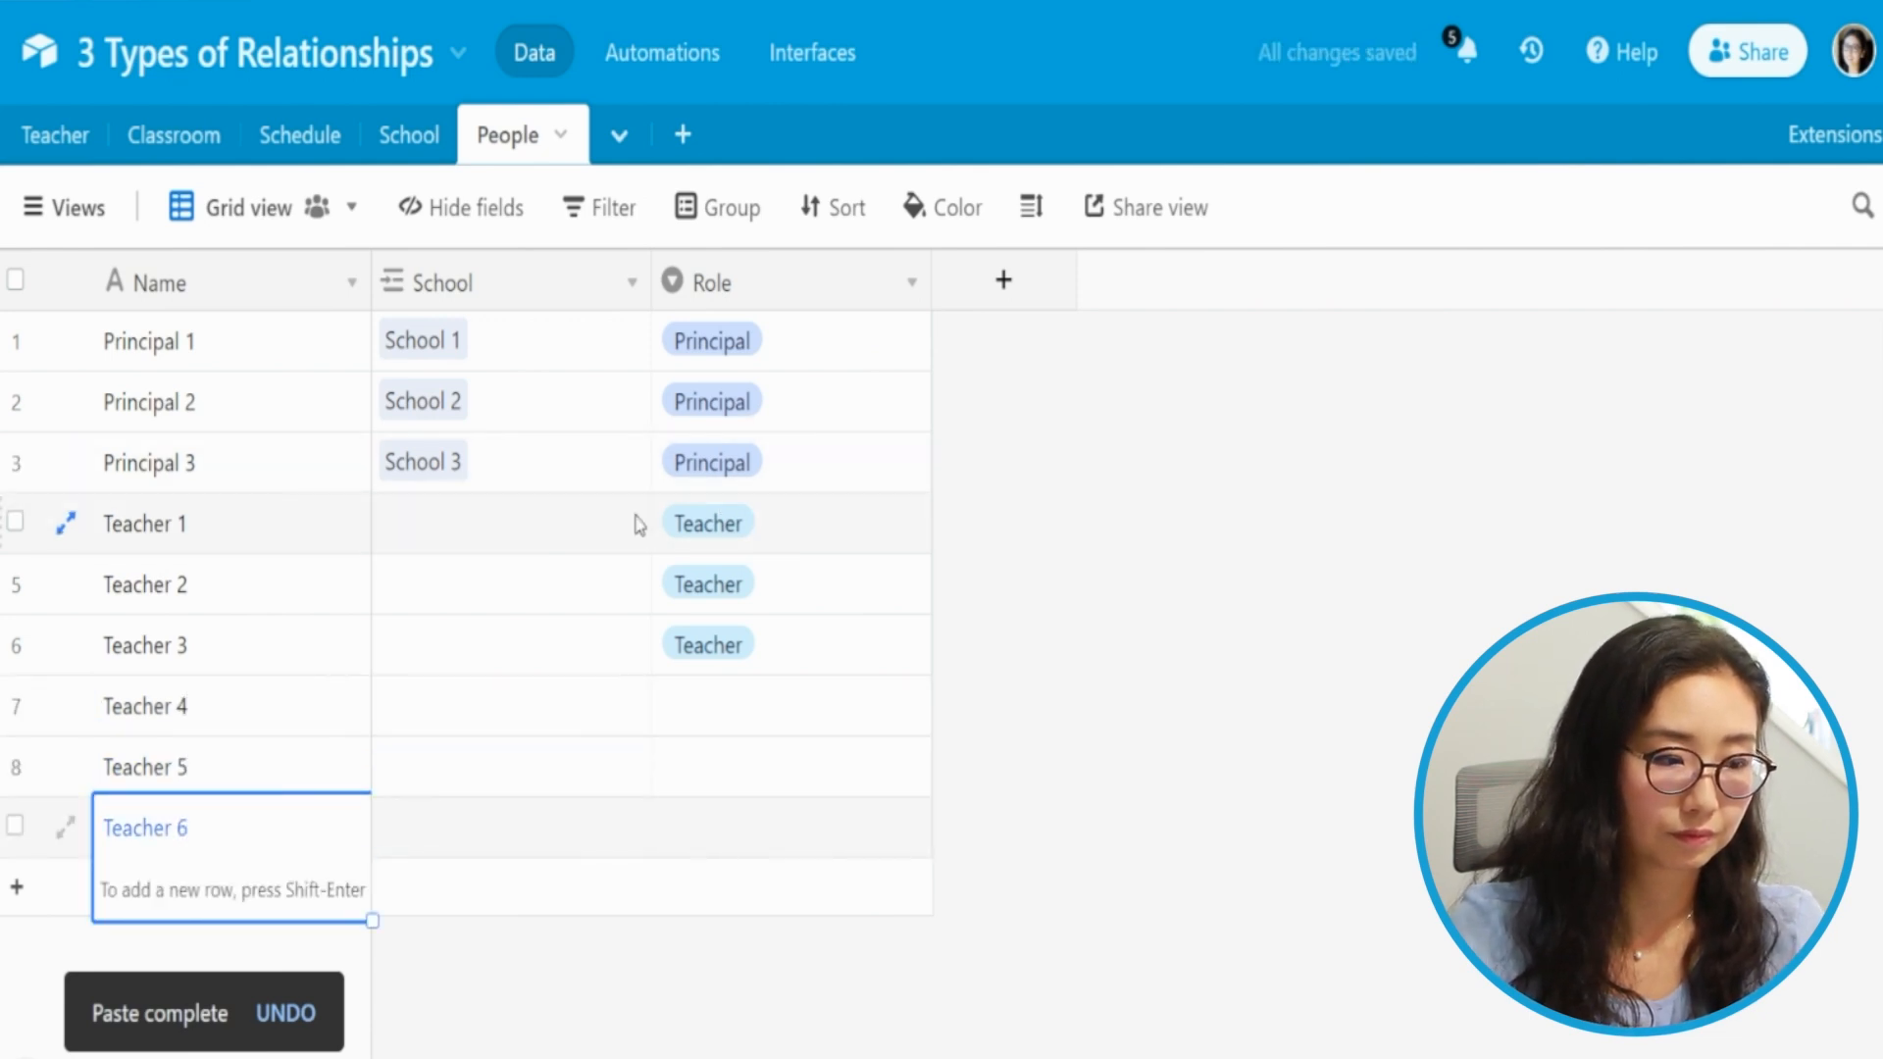
Copy the Teacher role from Teacher 3 to the Teacher 4, Teacher 5 and Teacher 6 records.
left_click(744, 645)
key("ctrl+c")
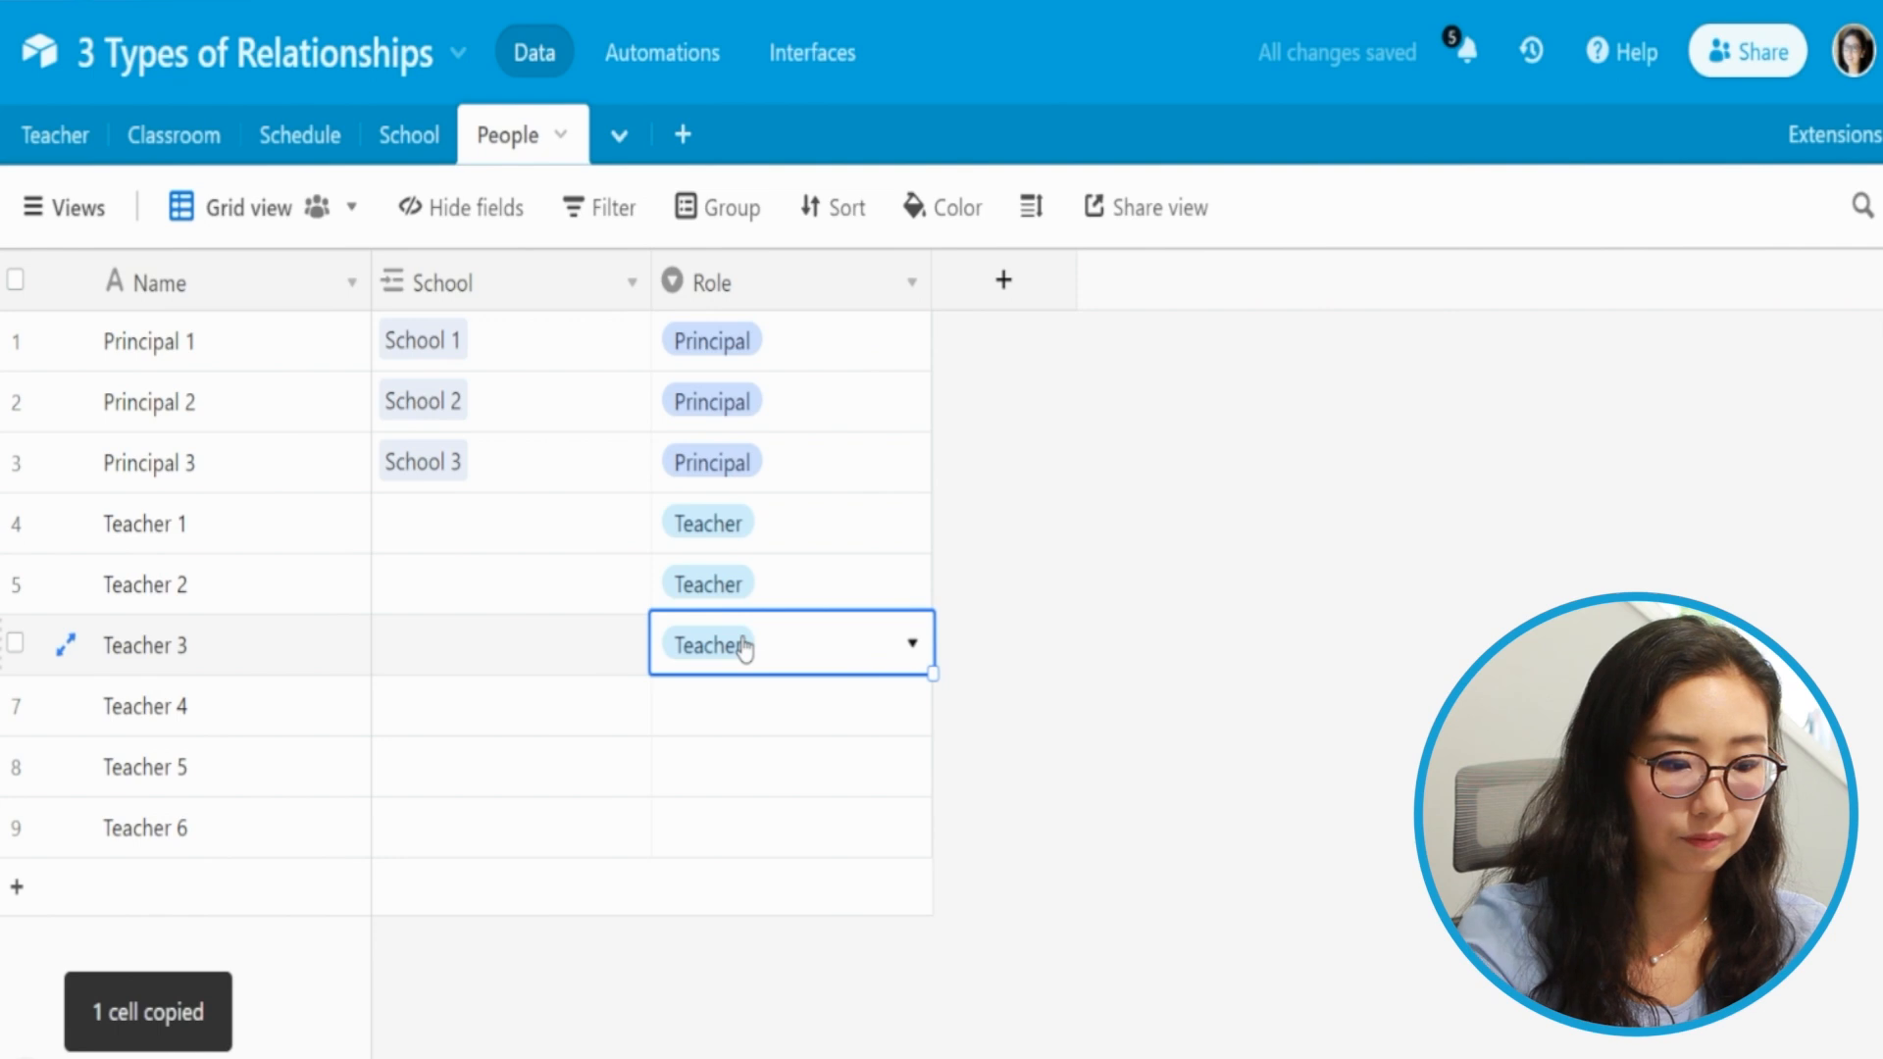
key("shift+Down")
key("shift+Down")
key("shift+Down")
key("ctrl+v")
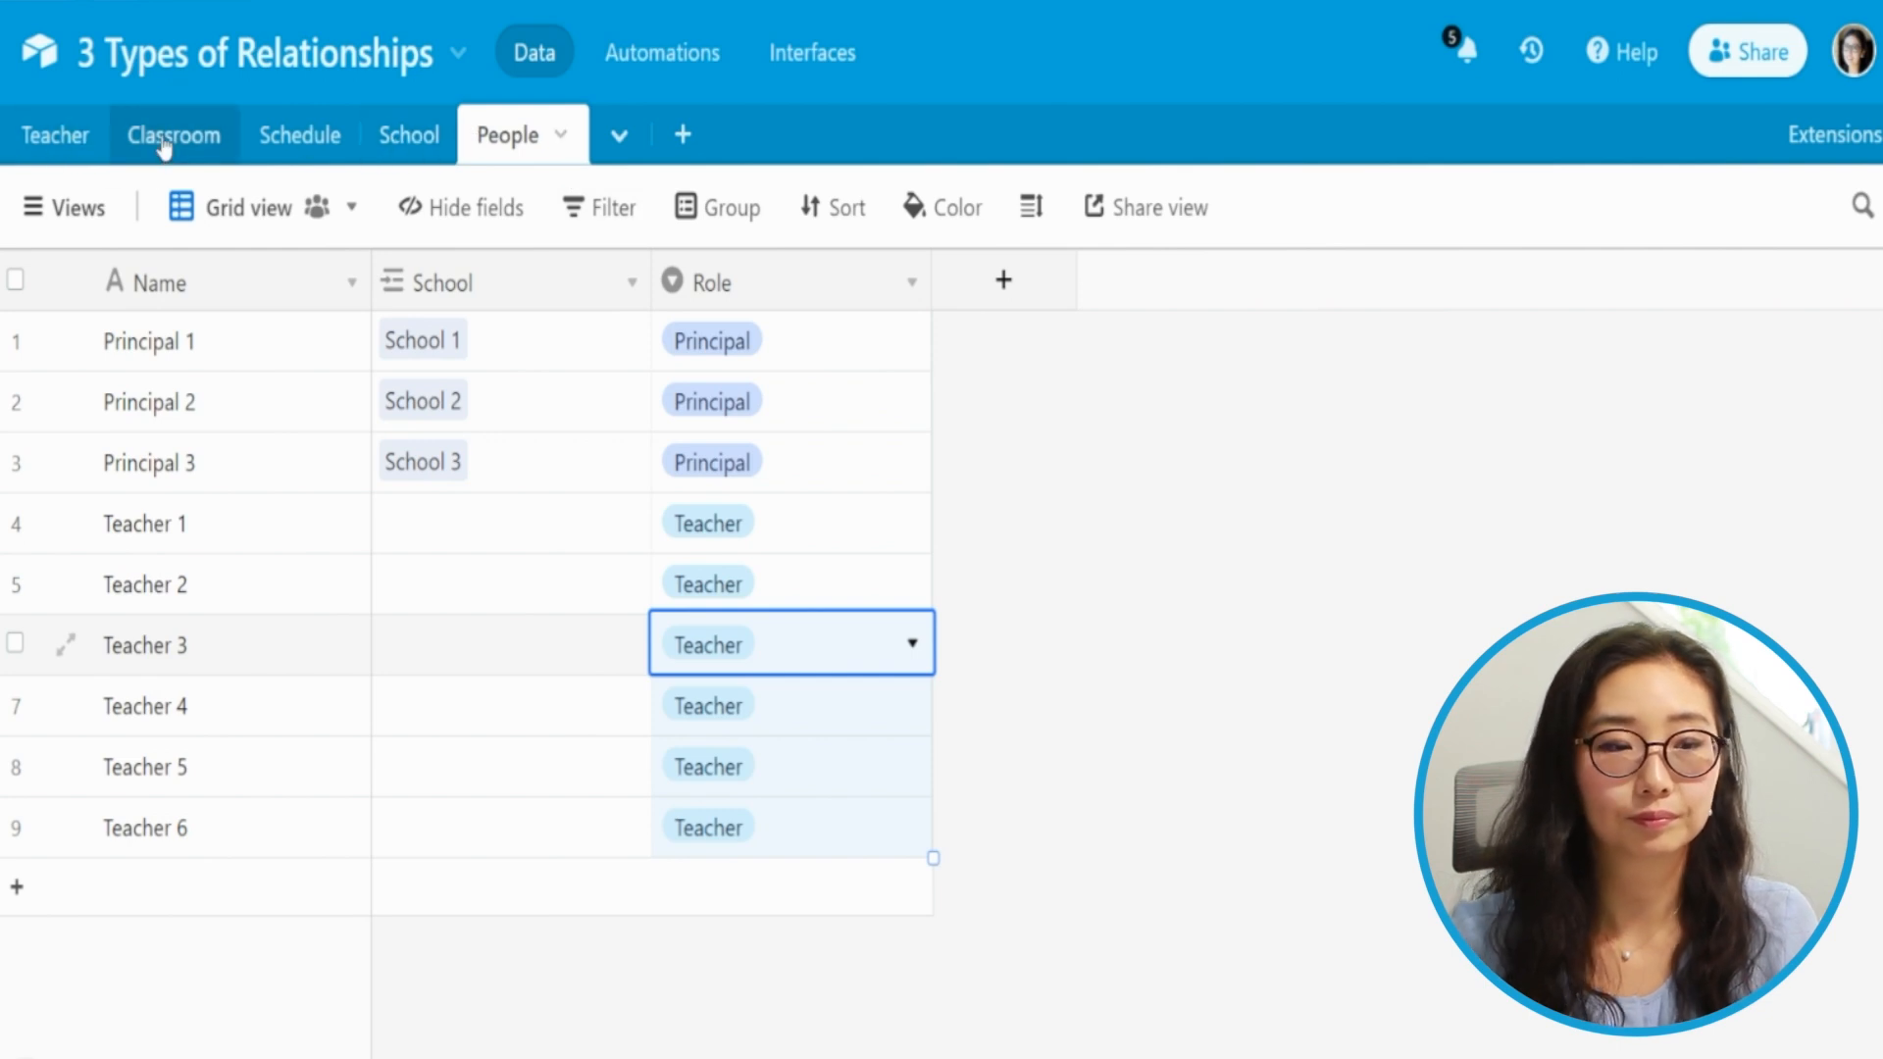
Delete the Teacher table from the base.
left_click(49, 136)
left_click(119, 135)
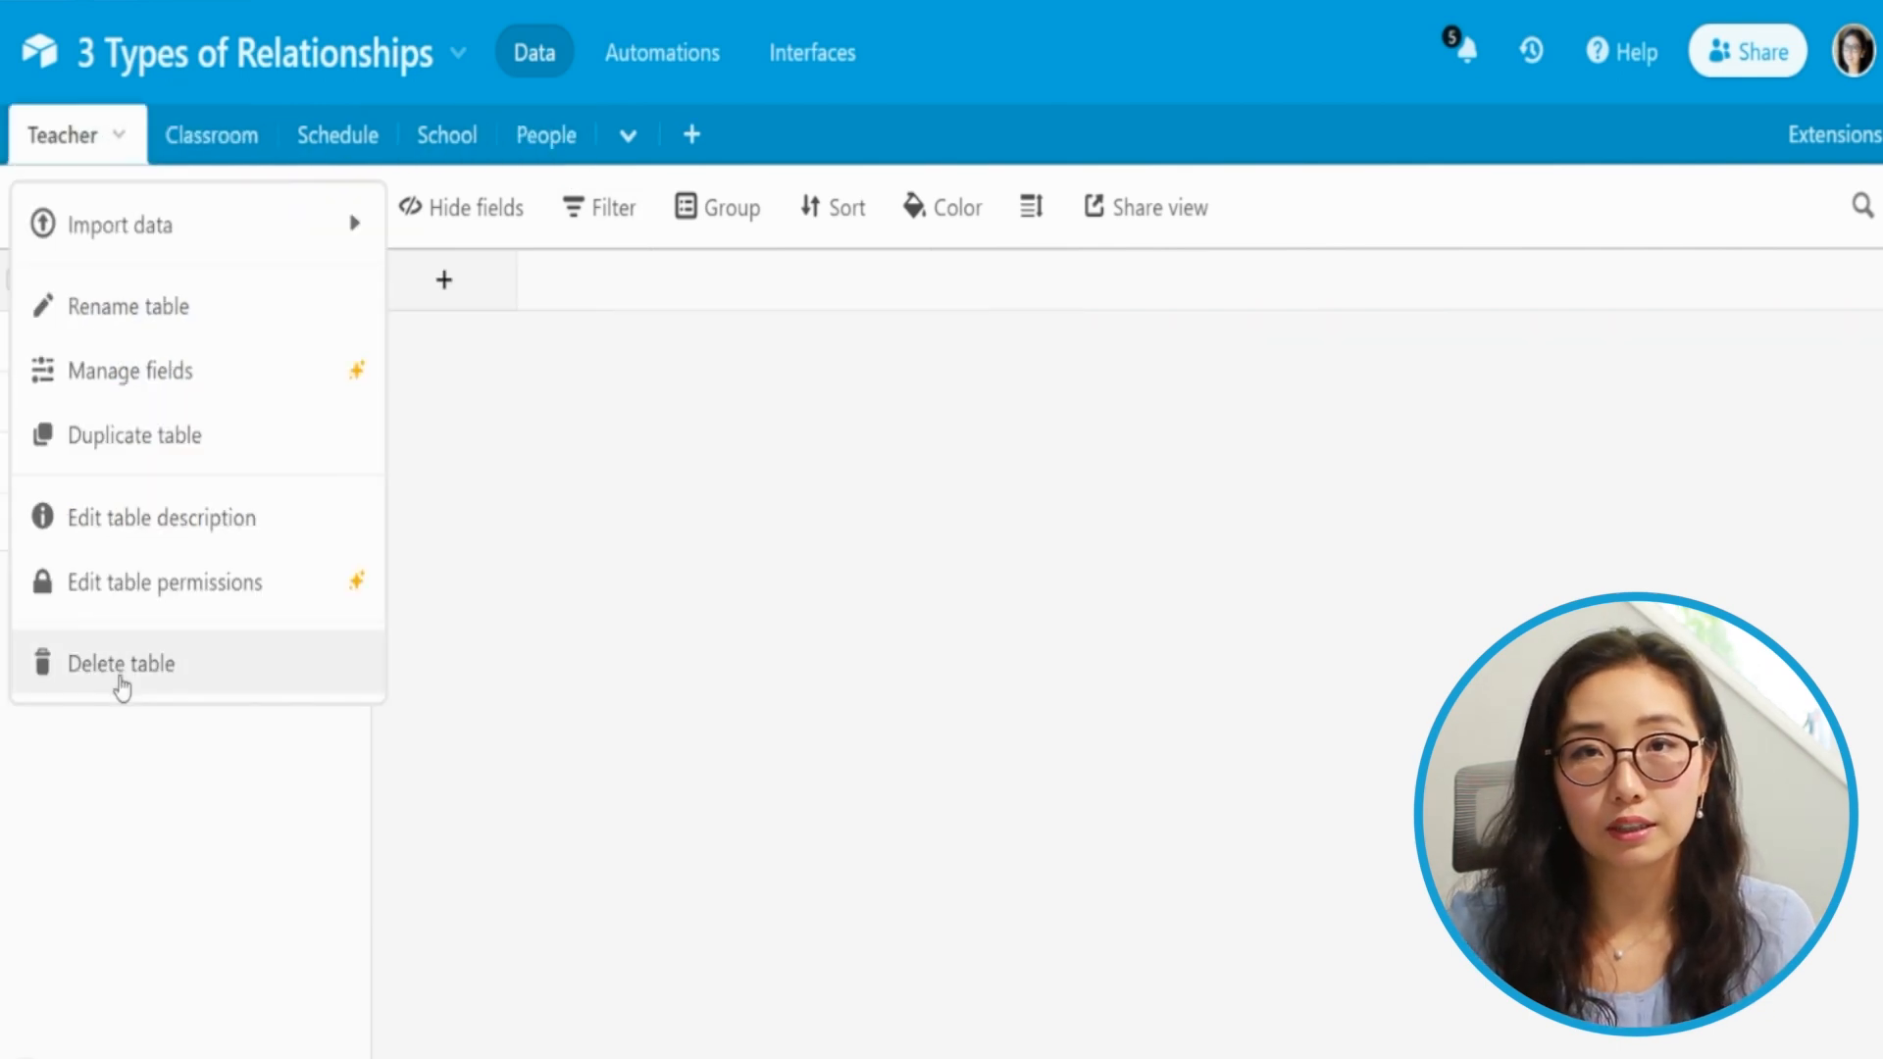
left_click(120, 667)
left_click(307, 416)
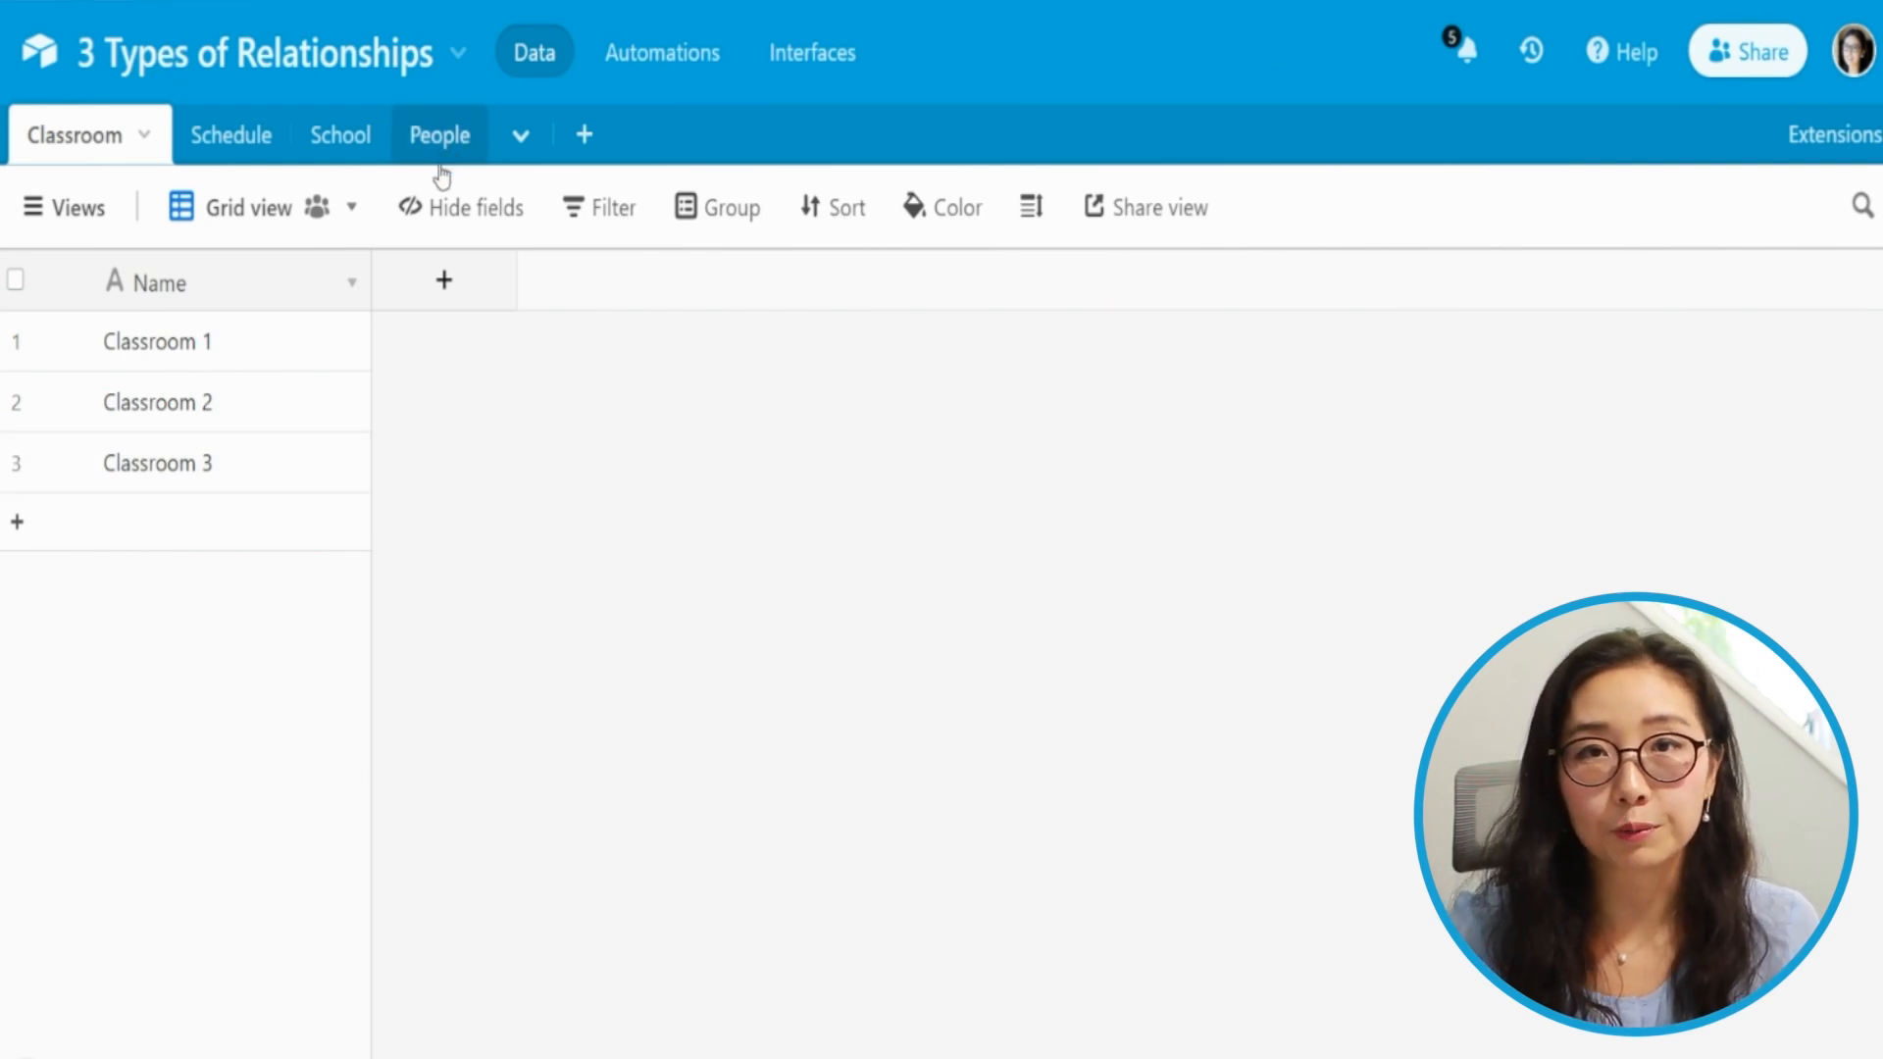
Add a single line text field named Homeroom Teacher to the Classroom table.
left_click(440, 284)
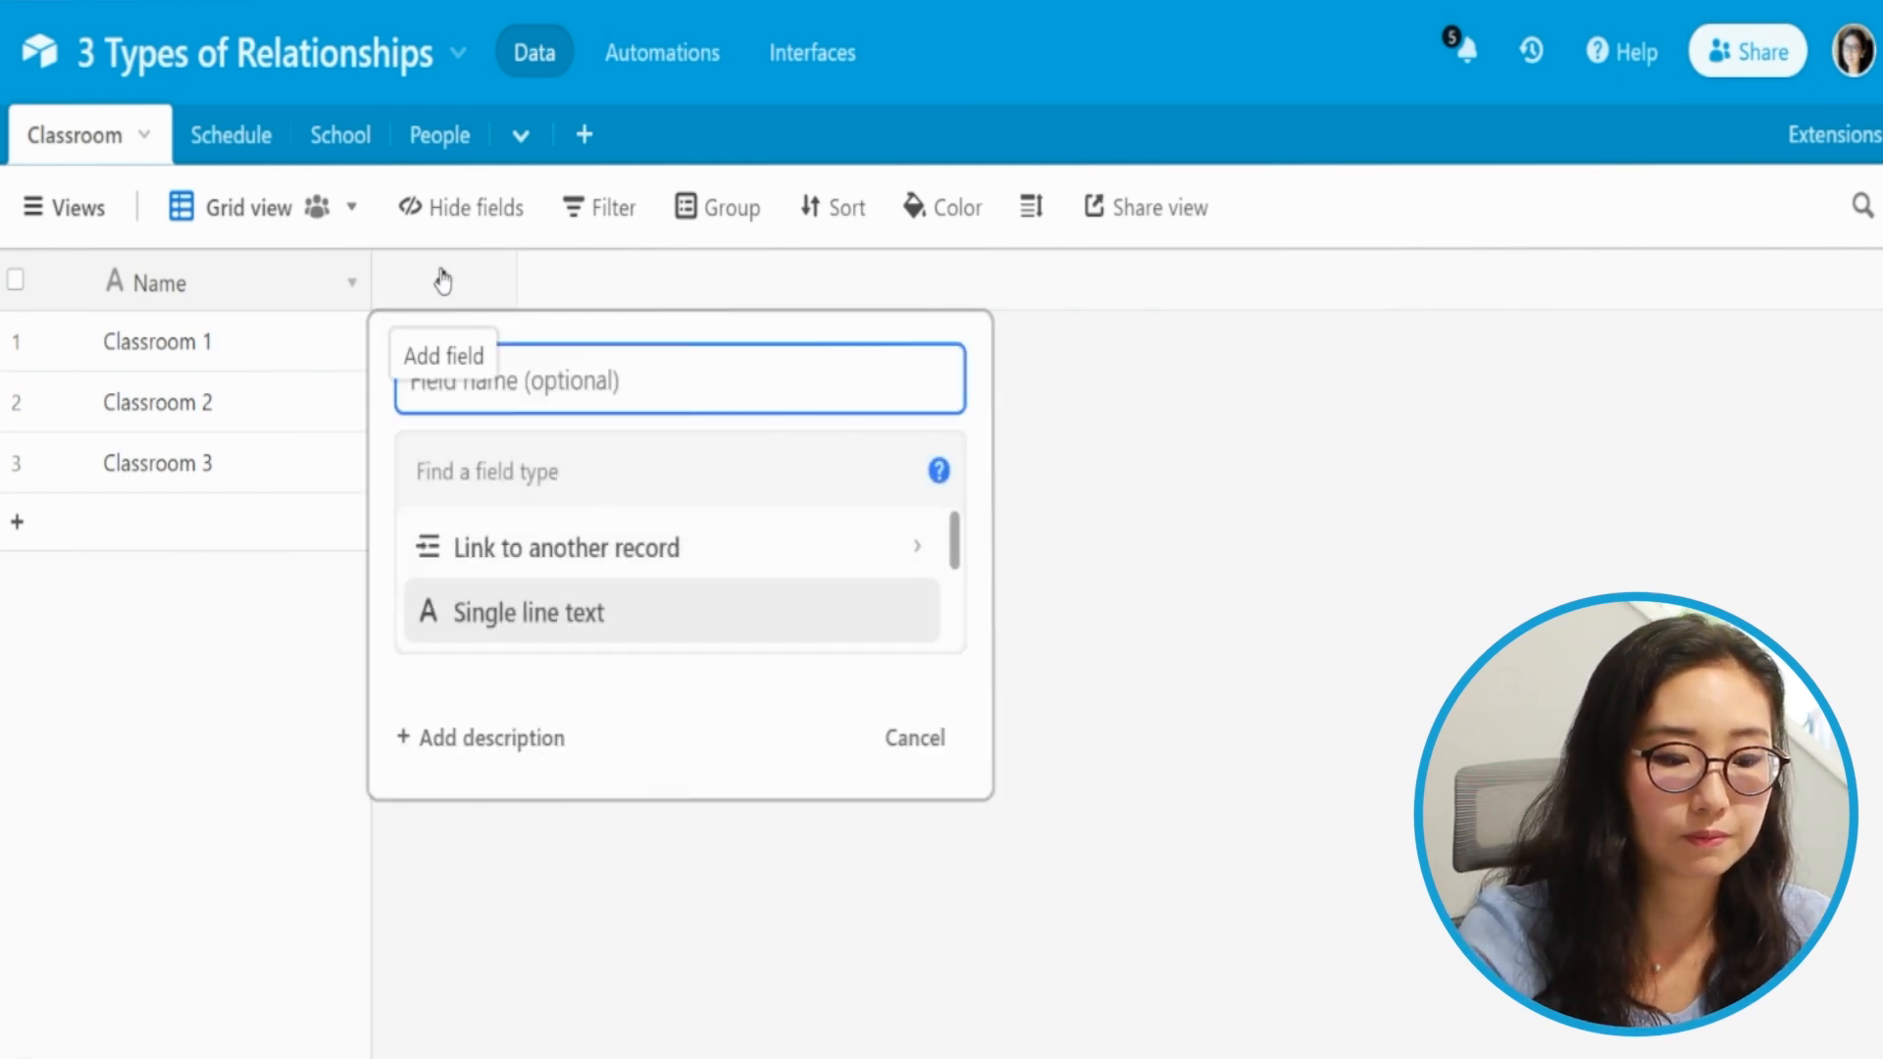
type("Homeroom Teacher")
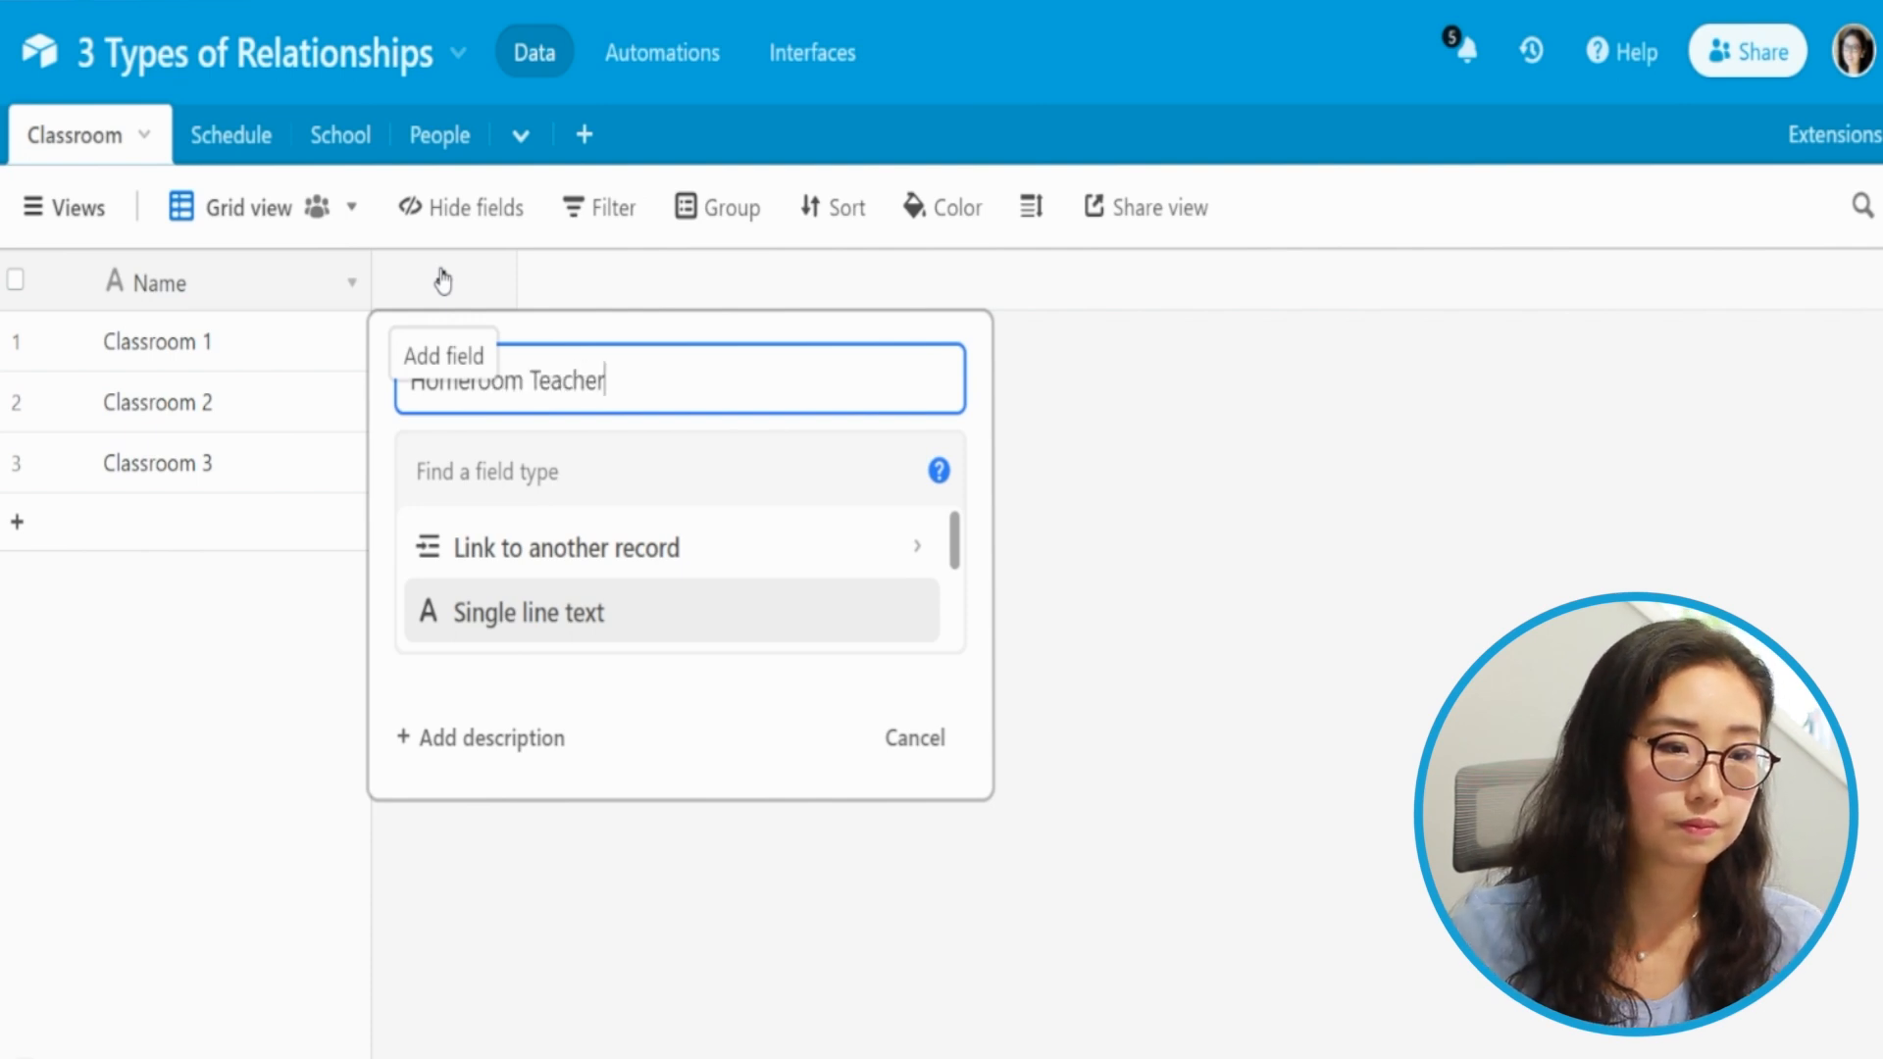
key("Return")
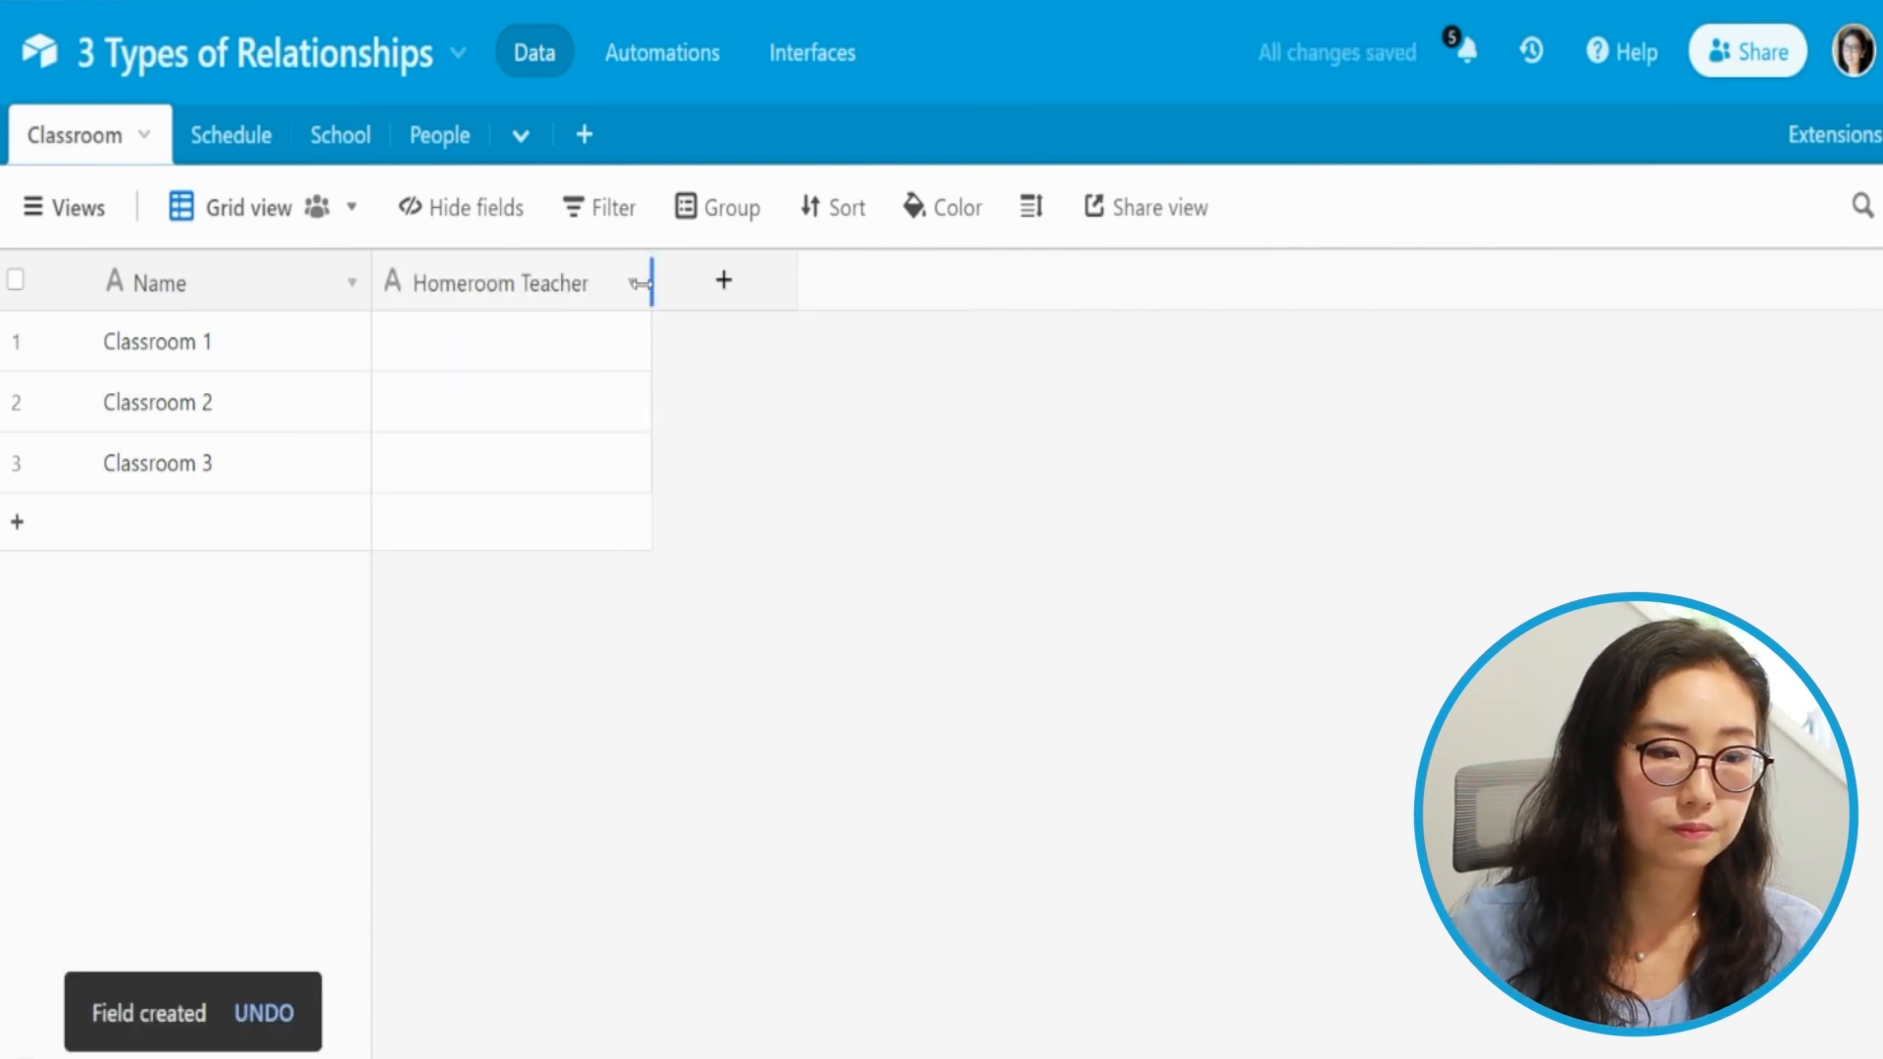
Convert the Homeroom Teacher field to a link to the People table, leaving linking to multiple records allowed.
left_click(607, 292)
double_click(607, 292)
left_click(546, 470)
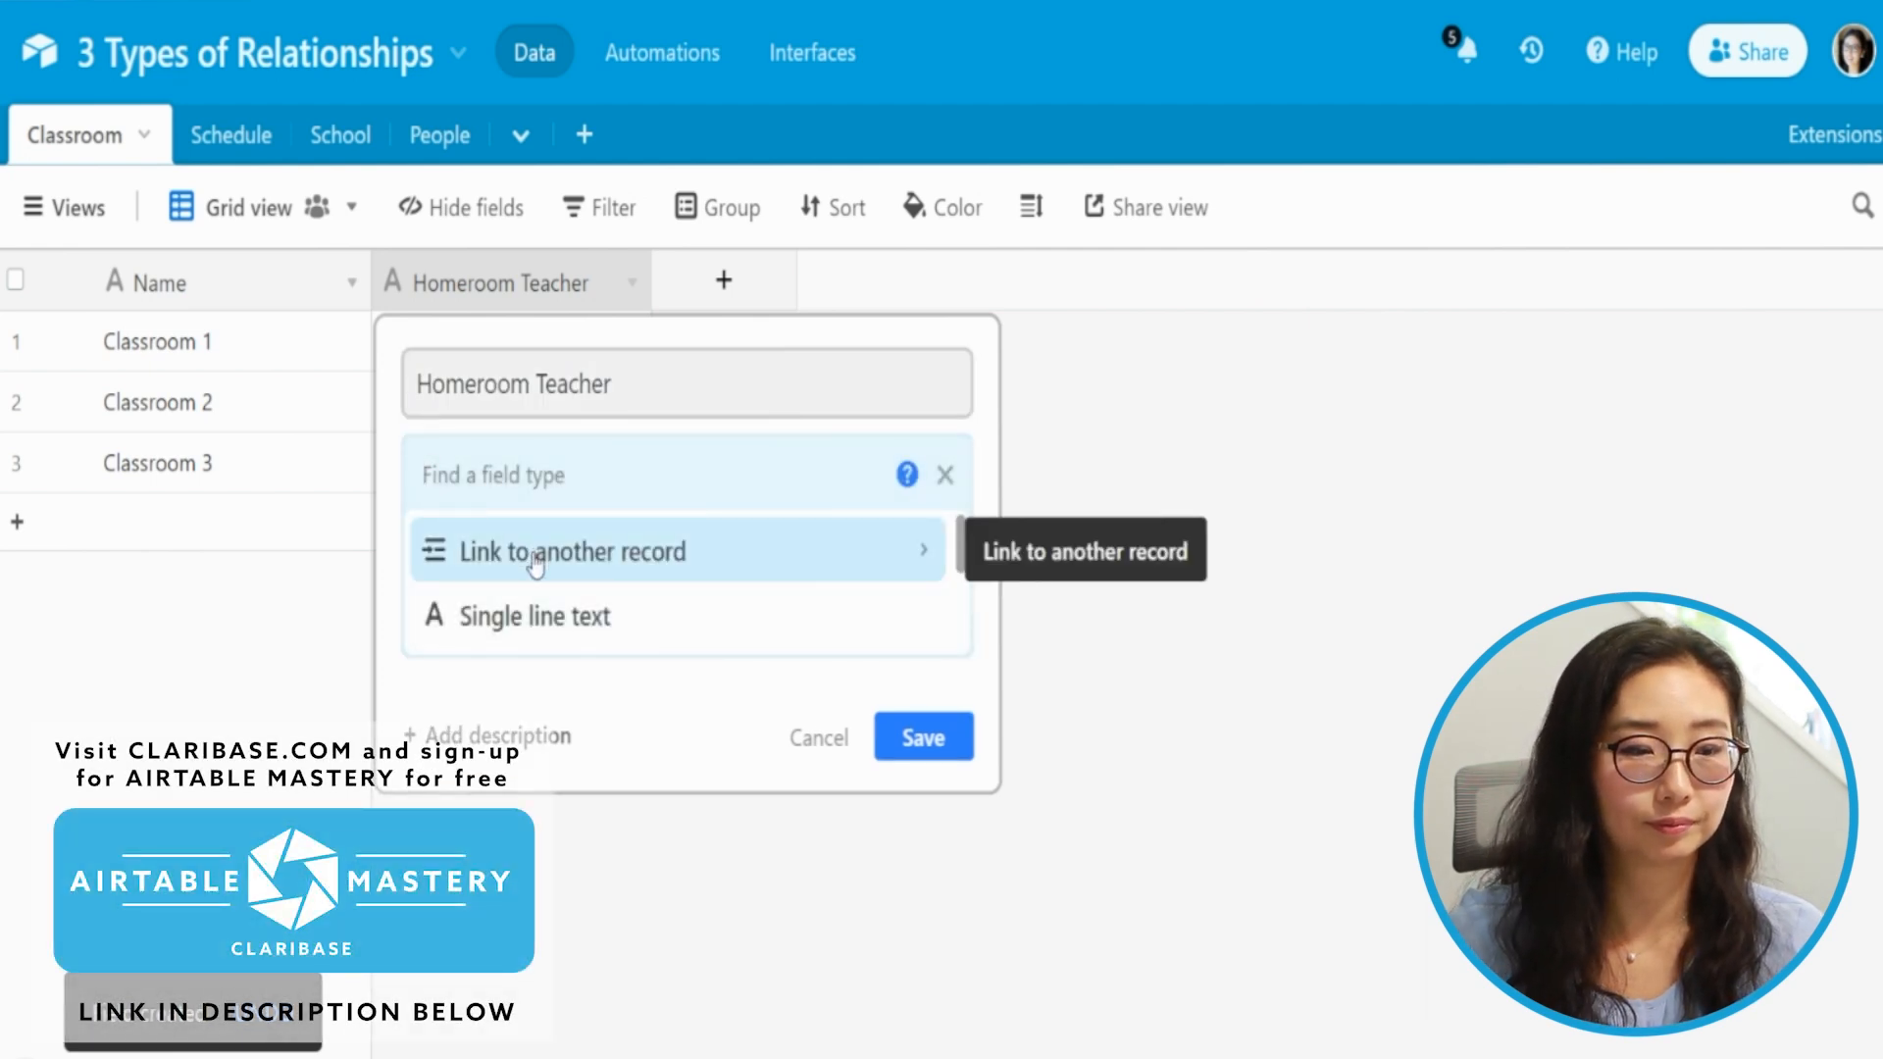
left_click(535, 557)
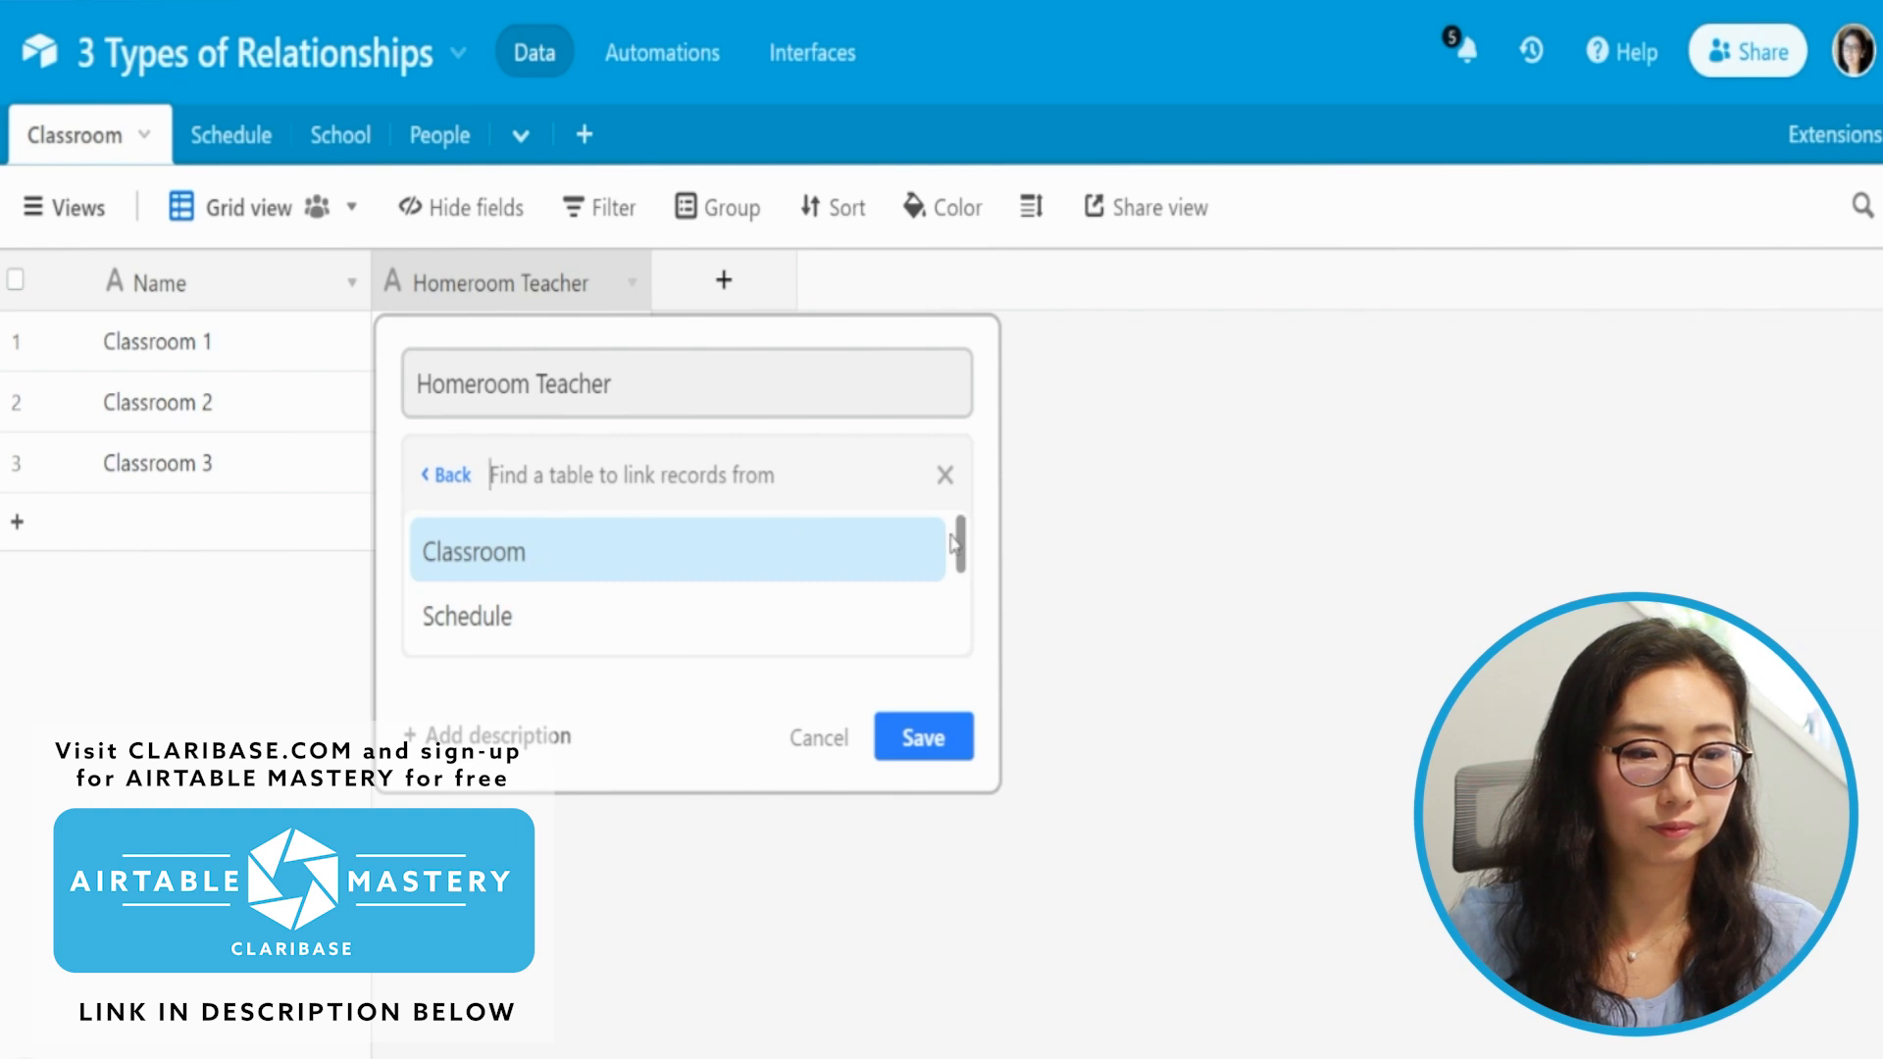
left_click_drag(960, 544, 979, 634)
left_click(563, 529)
left_click(664, 473)
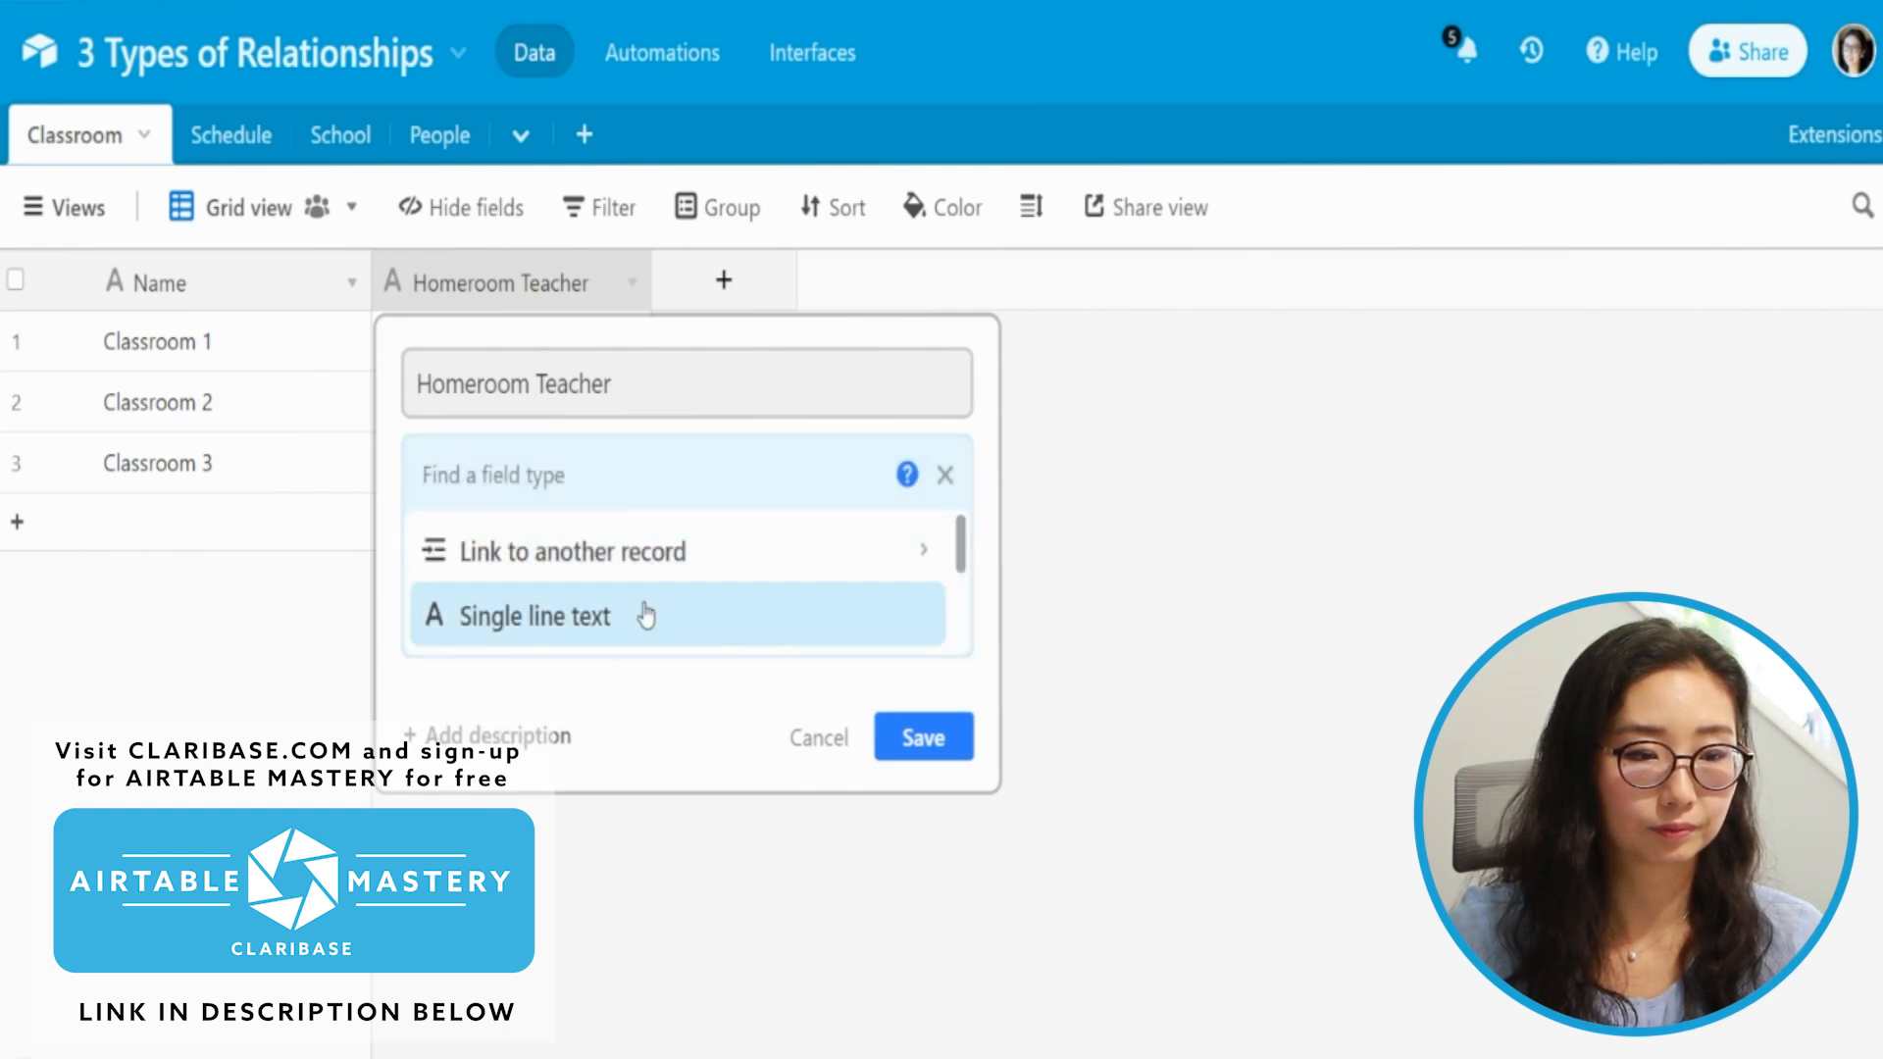
scroll(651, 614, "down", 10)
scroll(632, 584, "up", 10)
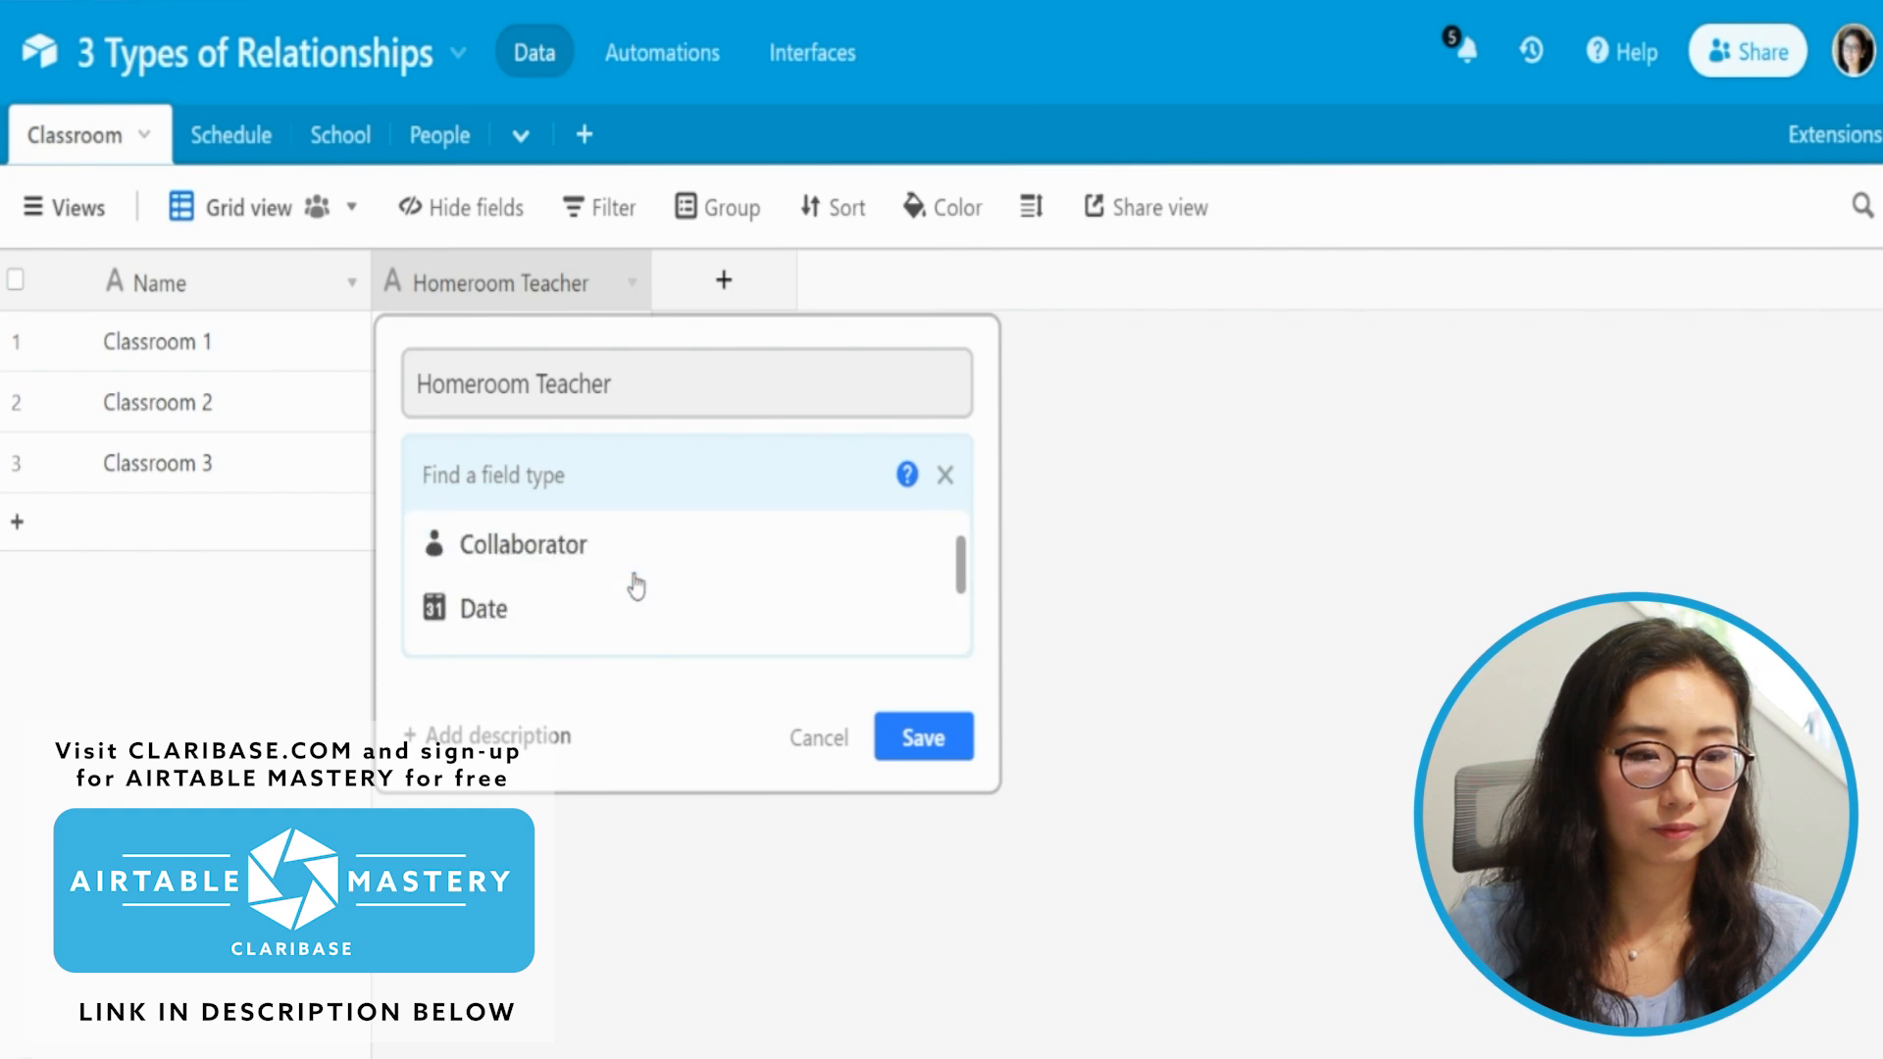
left_click(624, 576)
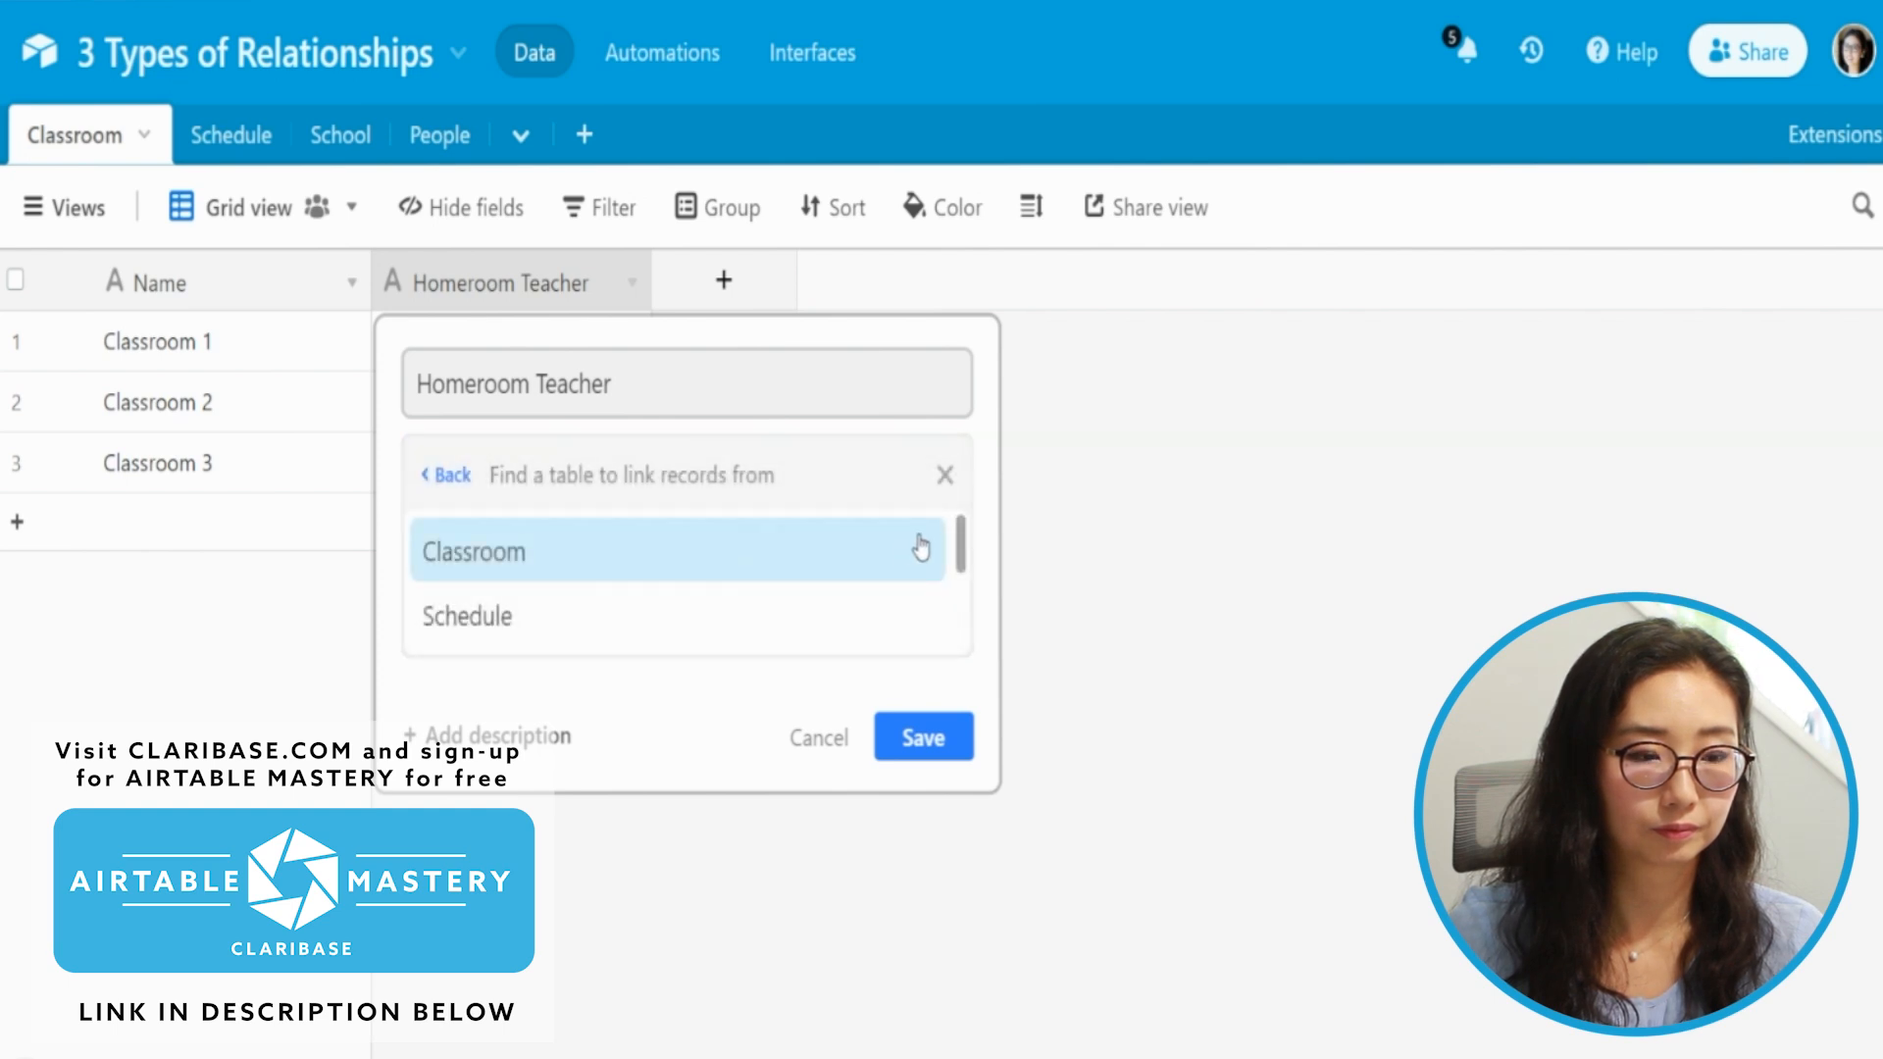
scroll(963, 546, "down", 3)
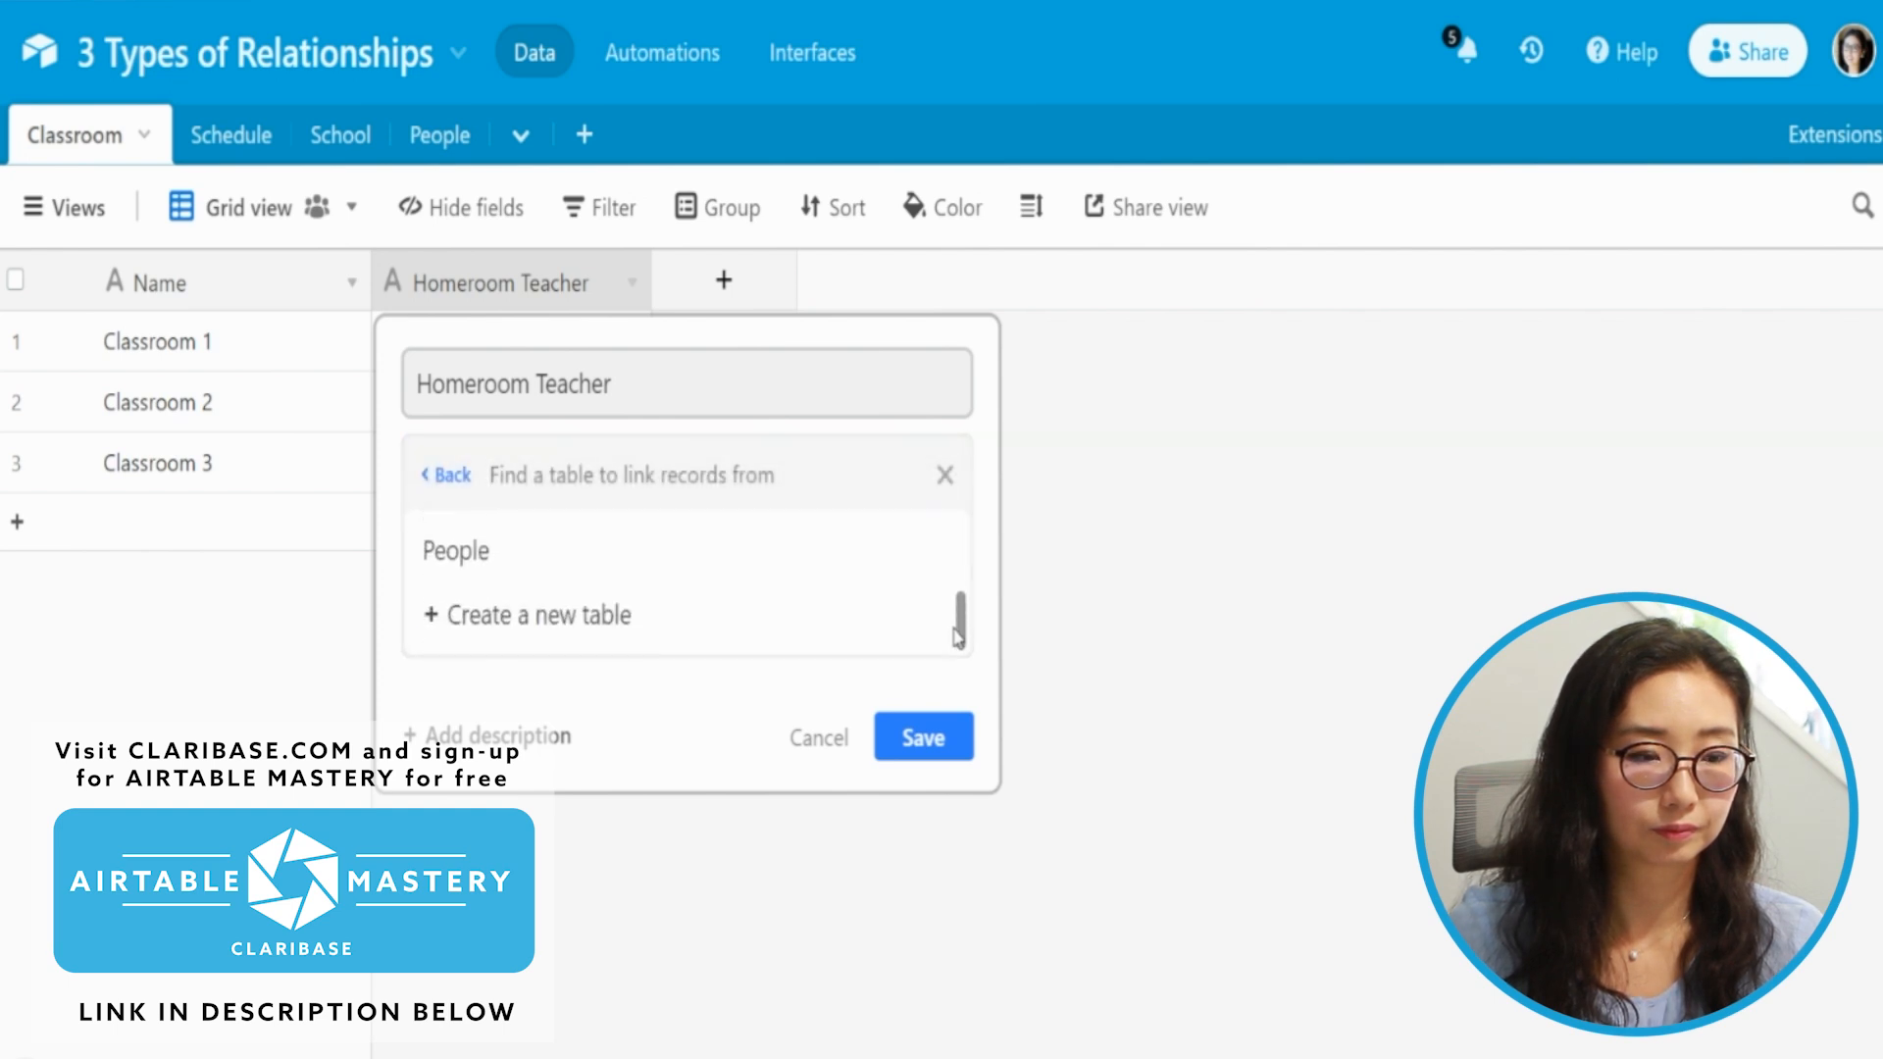
left_click(601, 576)
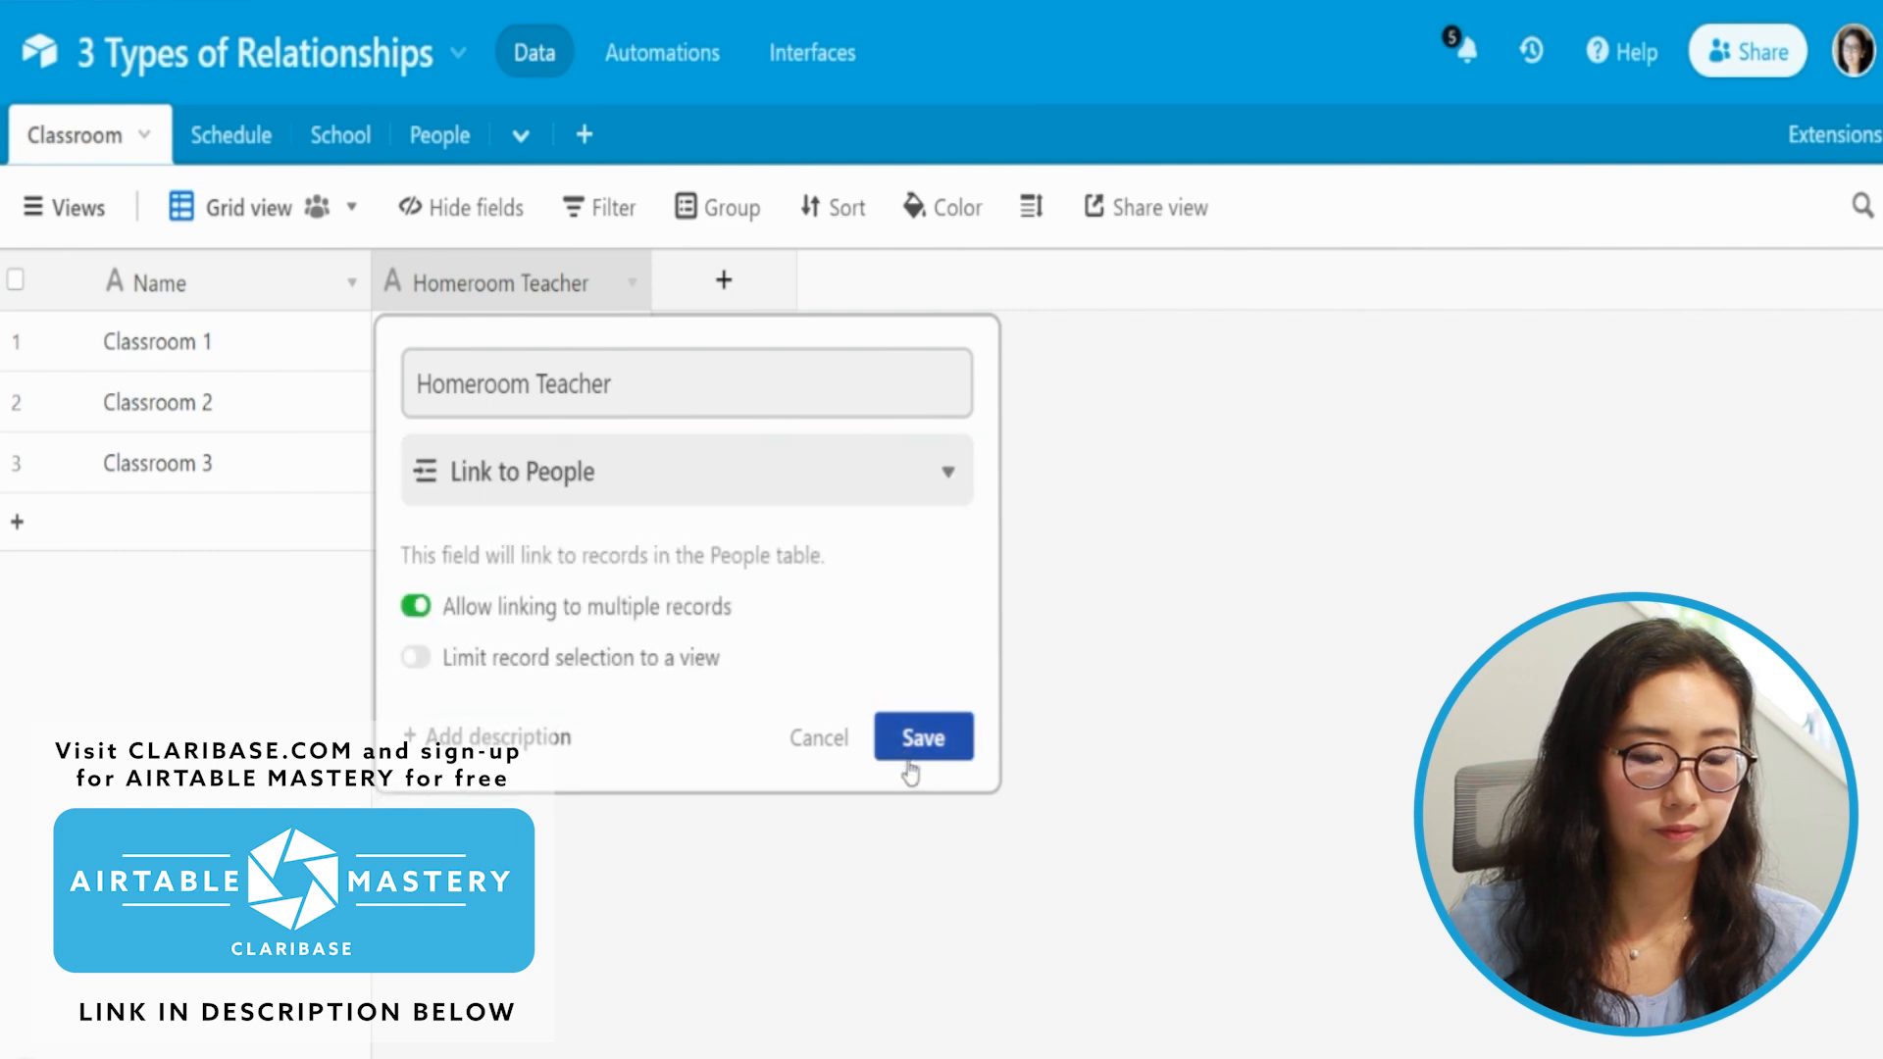
left_click(916, 751)
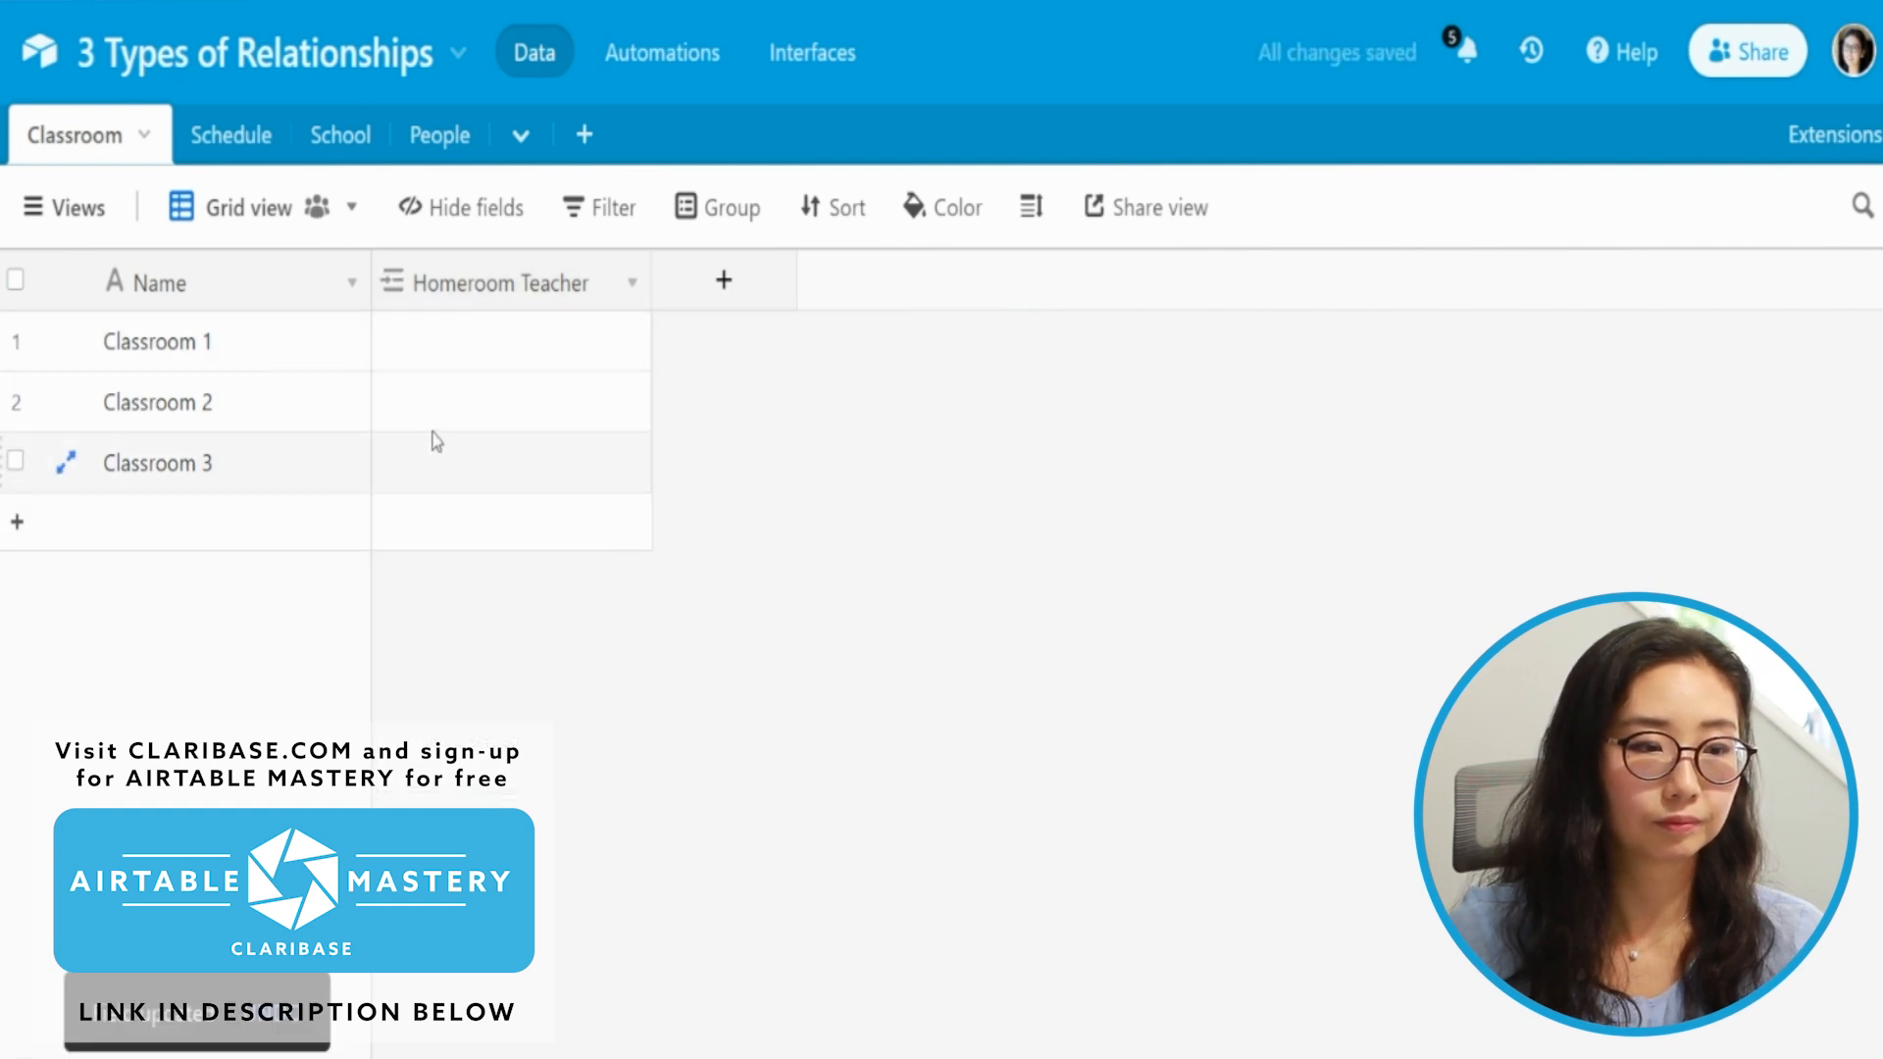
Link Teacher 1, Teacher 2 and Teacher 3 as homeroom teachers of Classroom 1, Classroom 2 and Classroom 3 respectively.
left_click(480, 355)
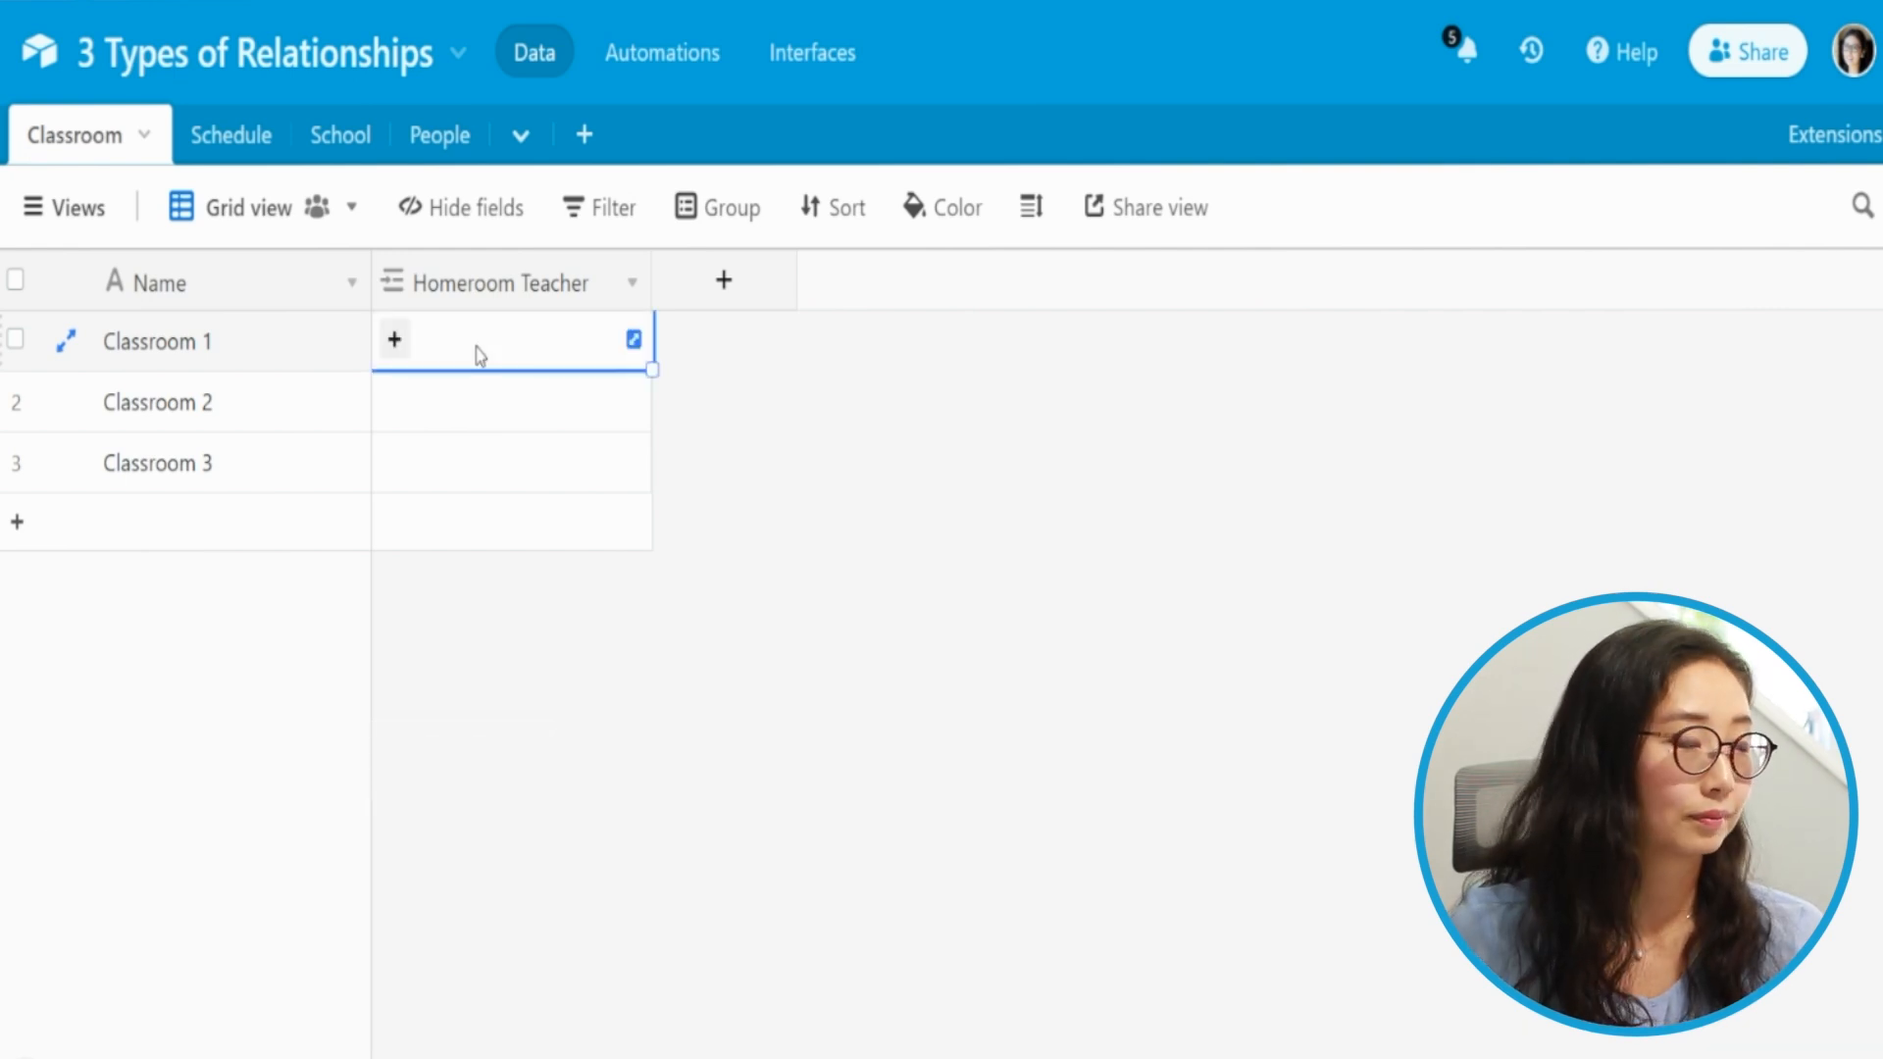
type("teac")
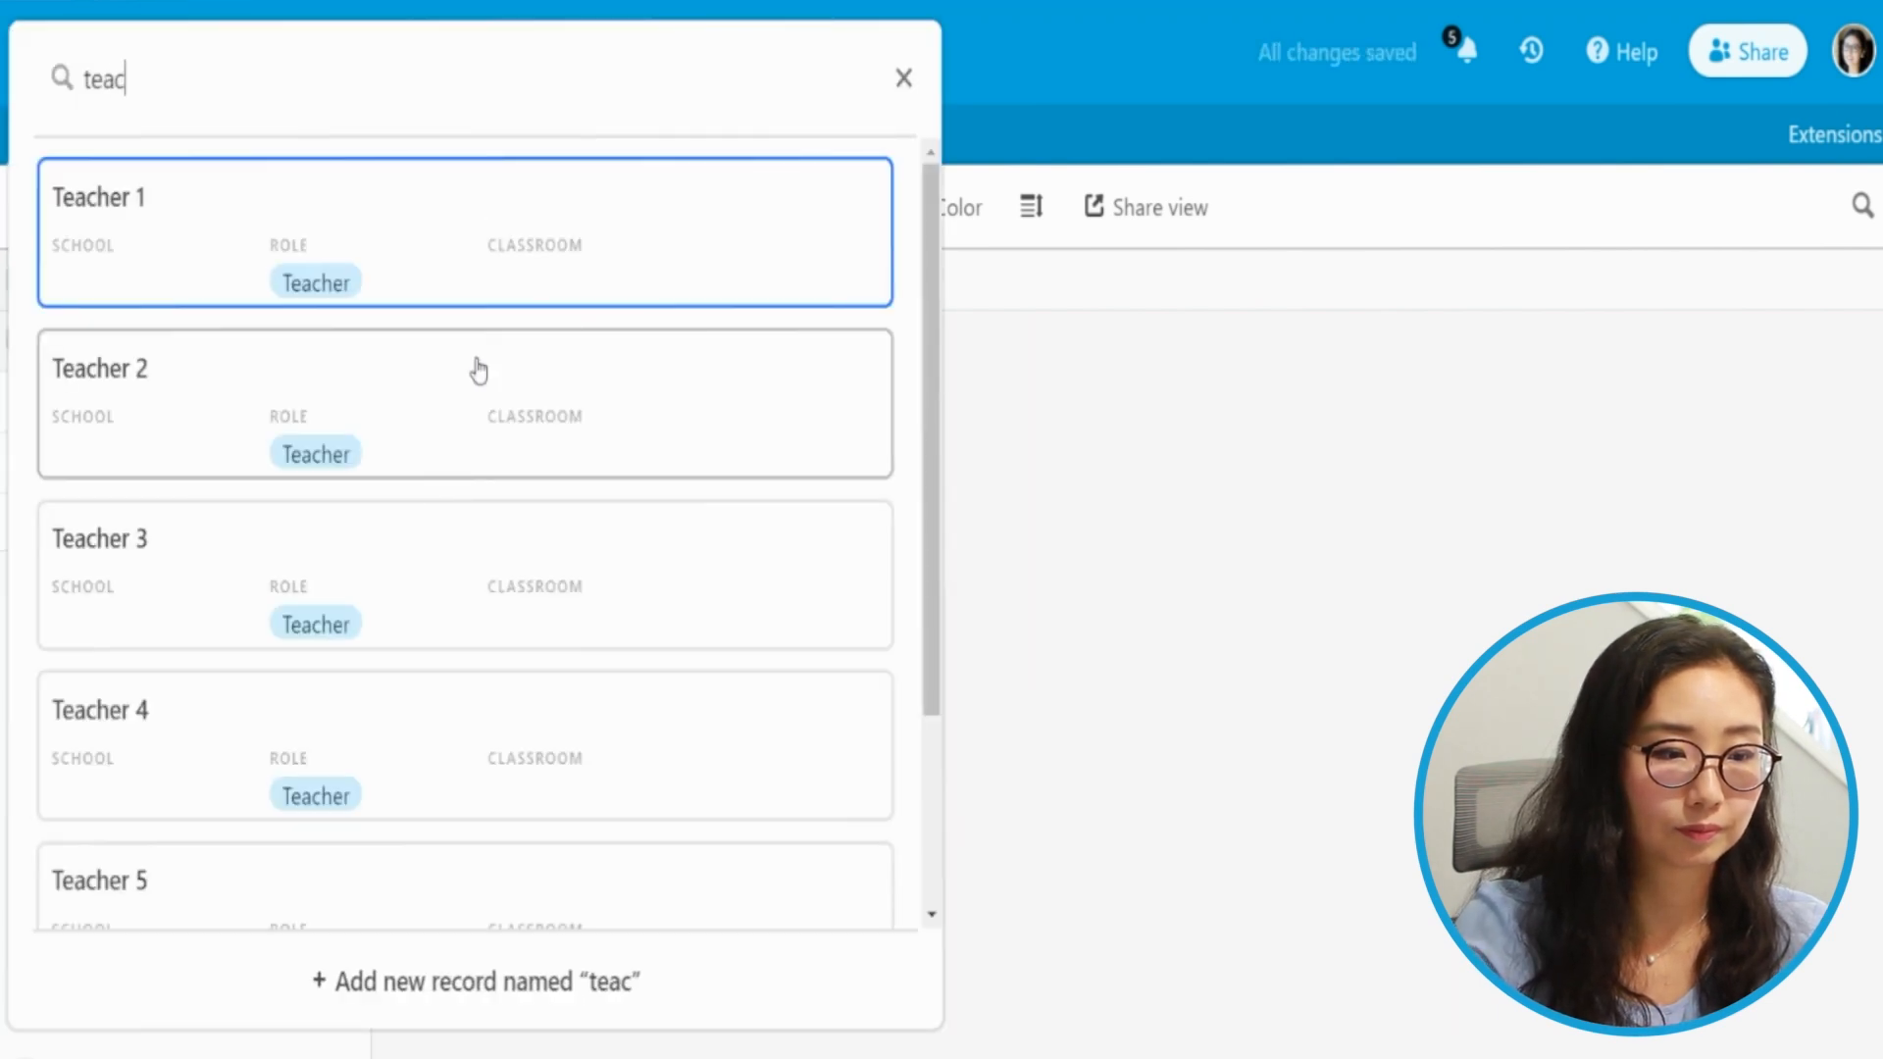
key("Return")
key("Return")
type("teac")
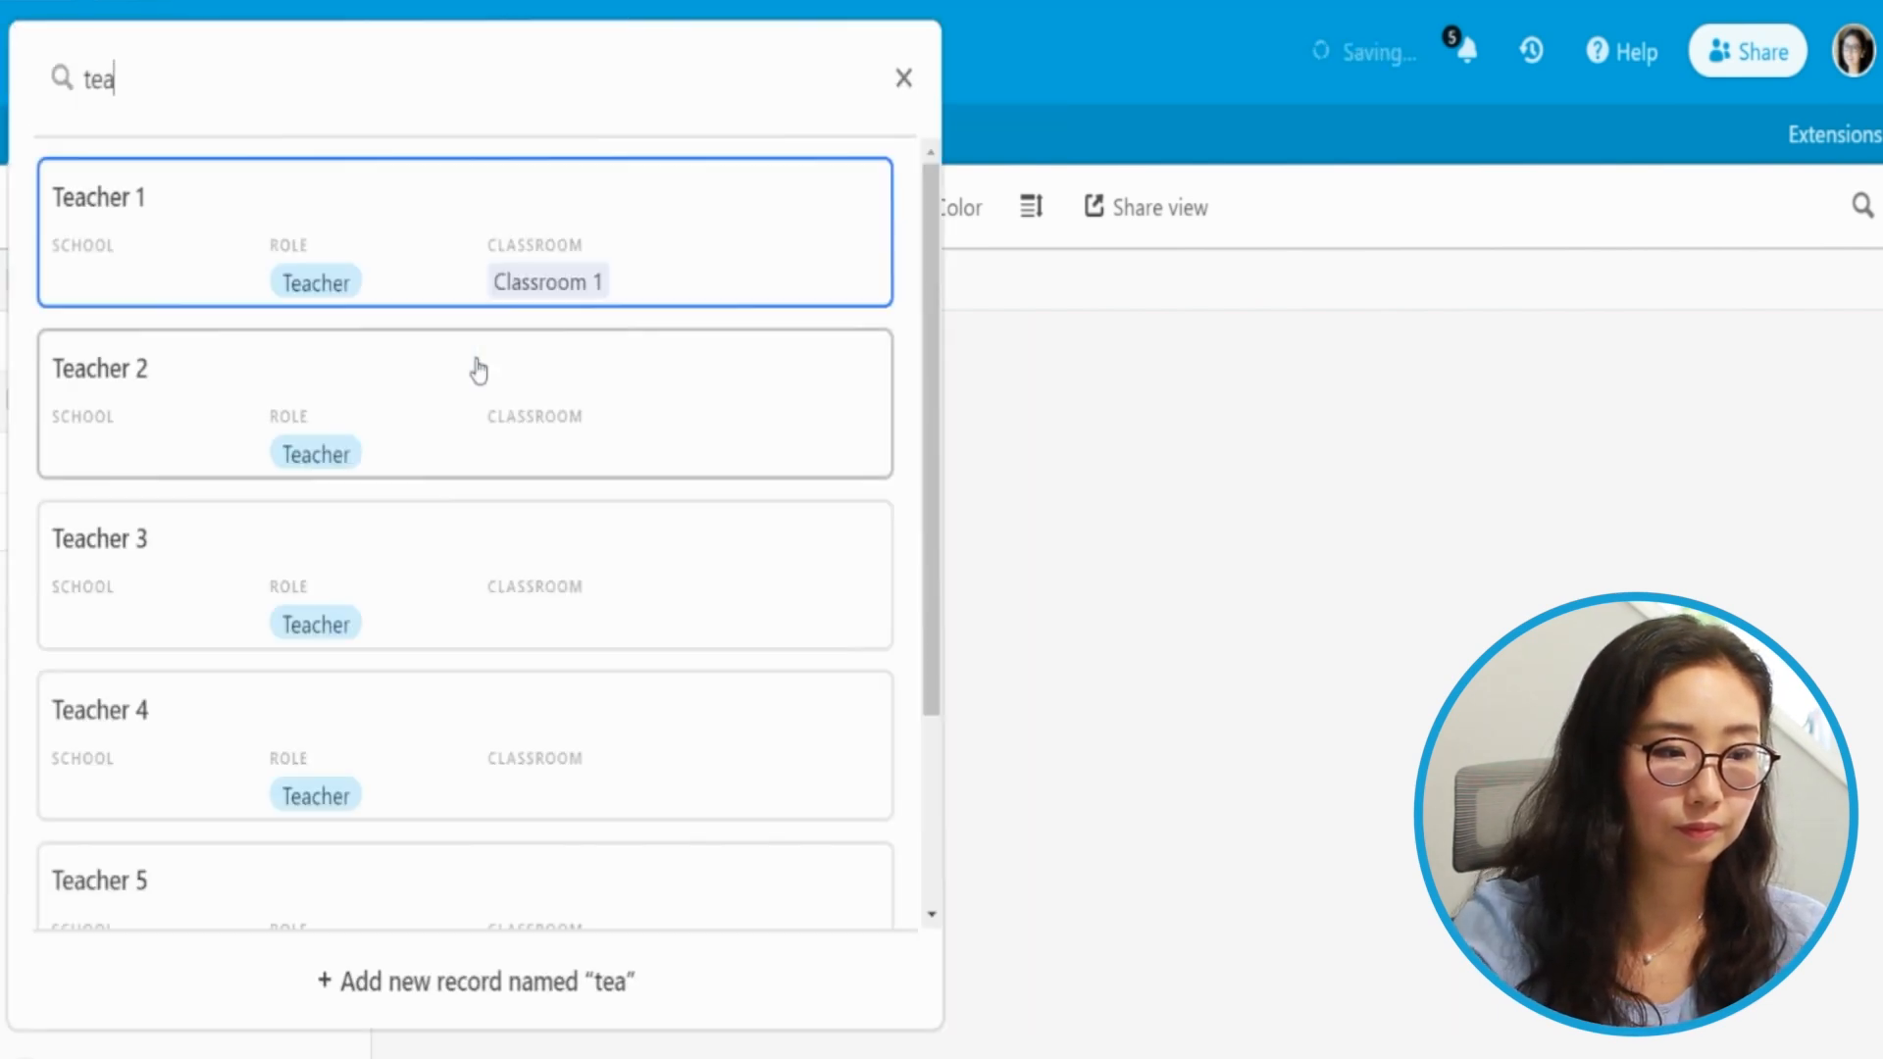
left_click(477, 370)
key("Return")
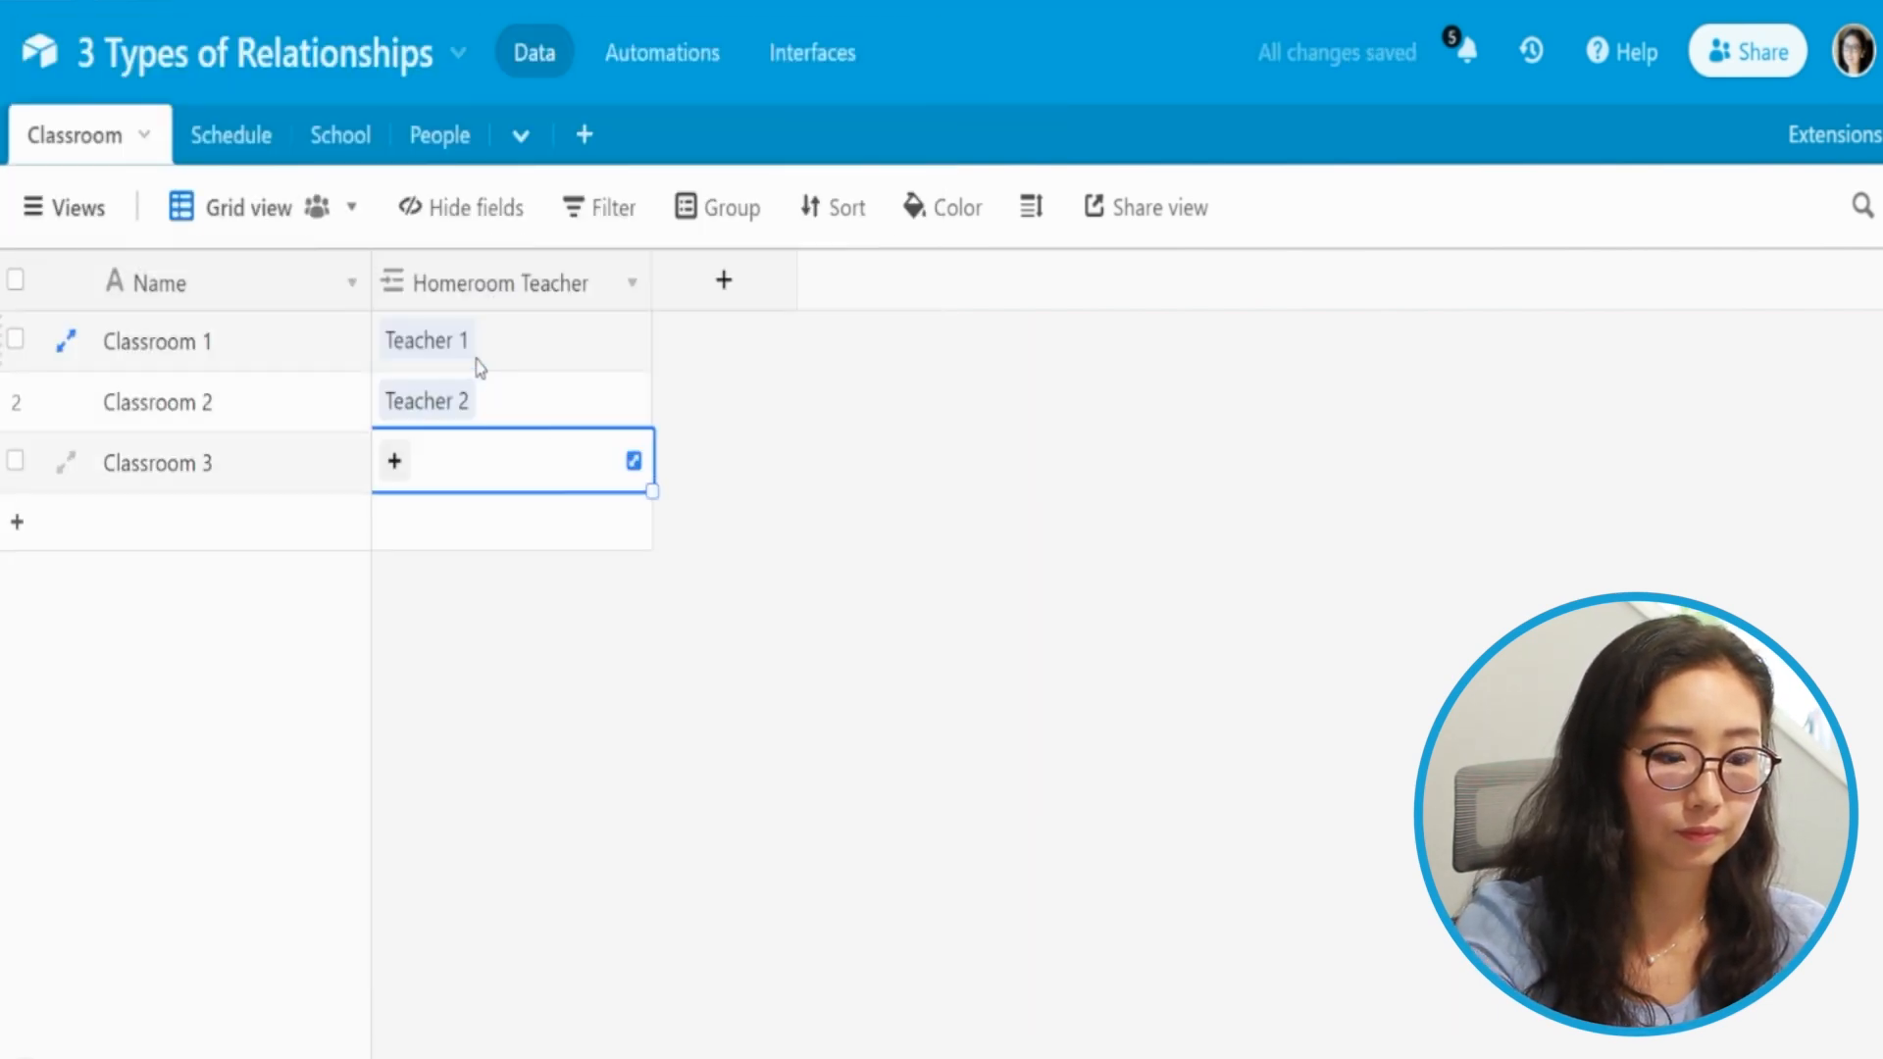
key("Return")
type("teac")
key("Down")
key("Down")
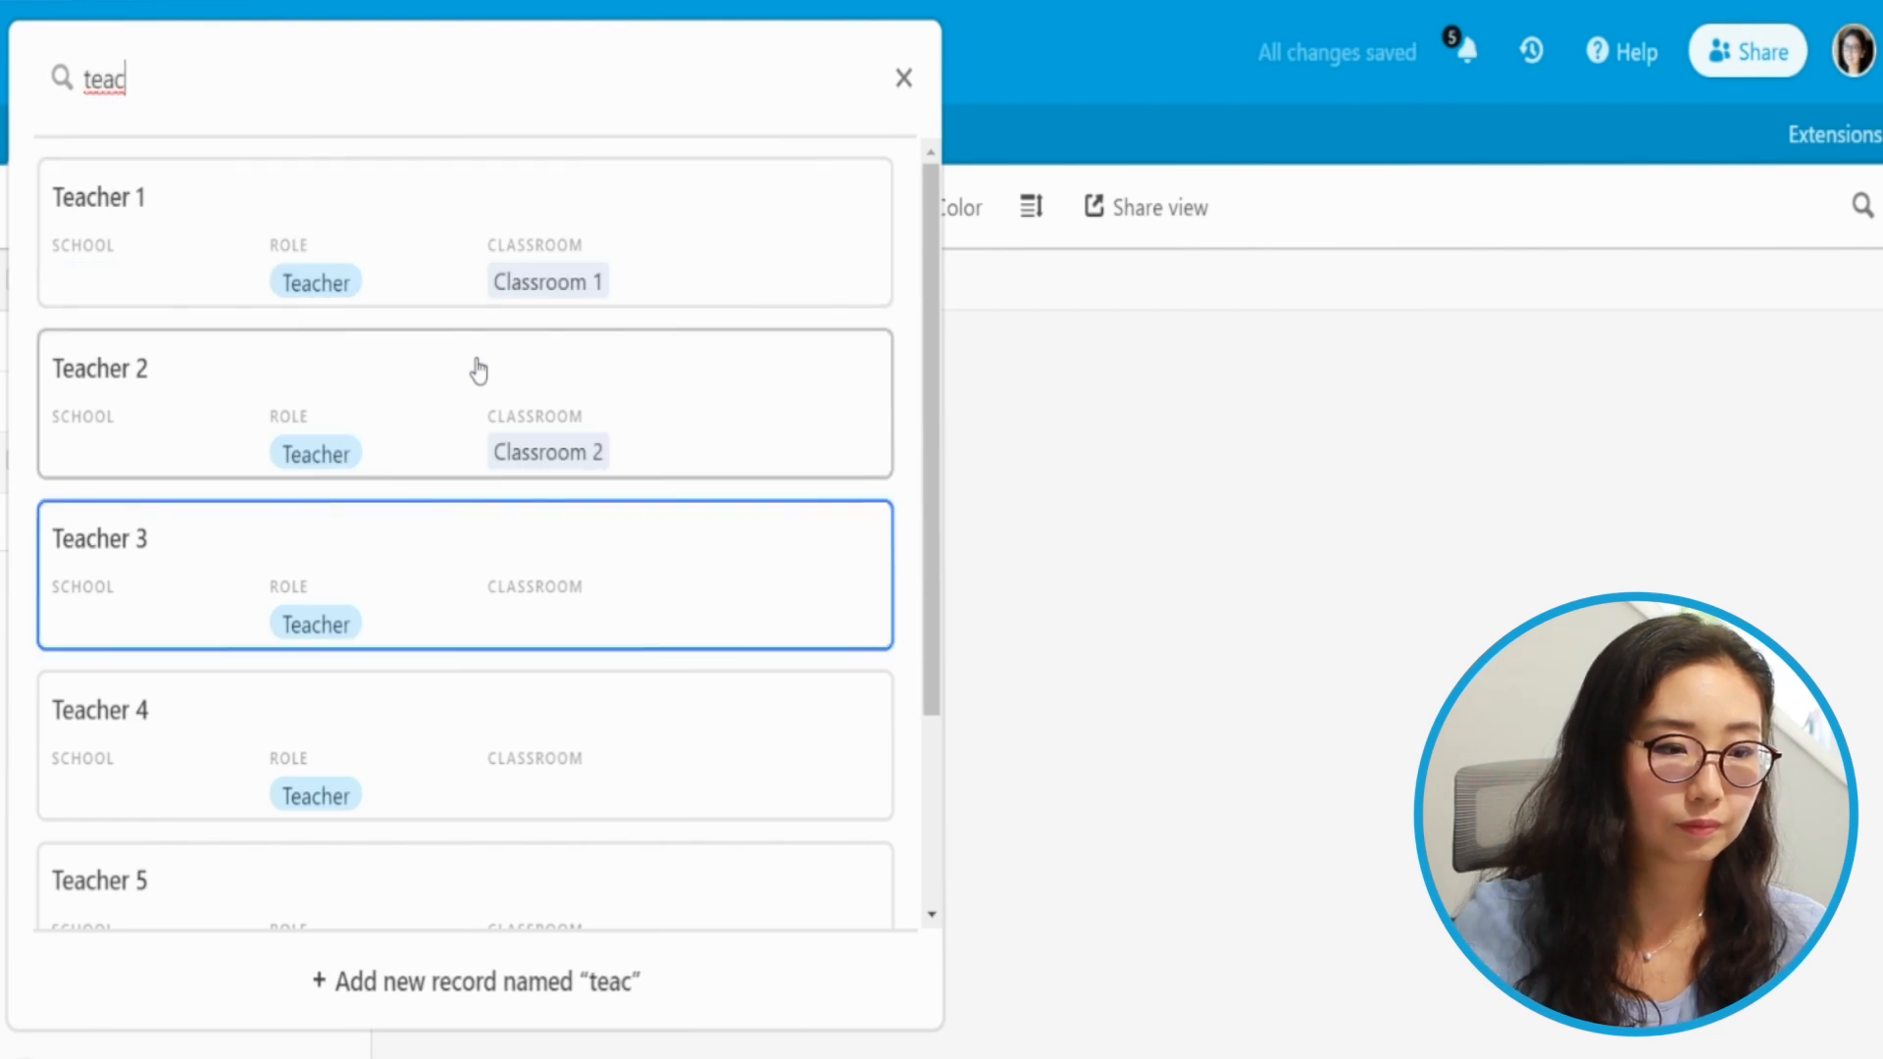
key("Return")
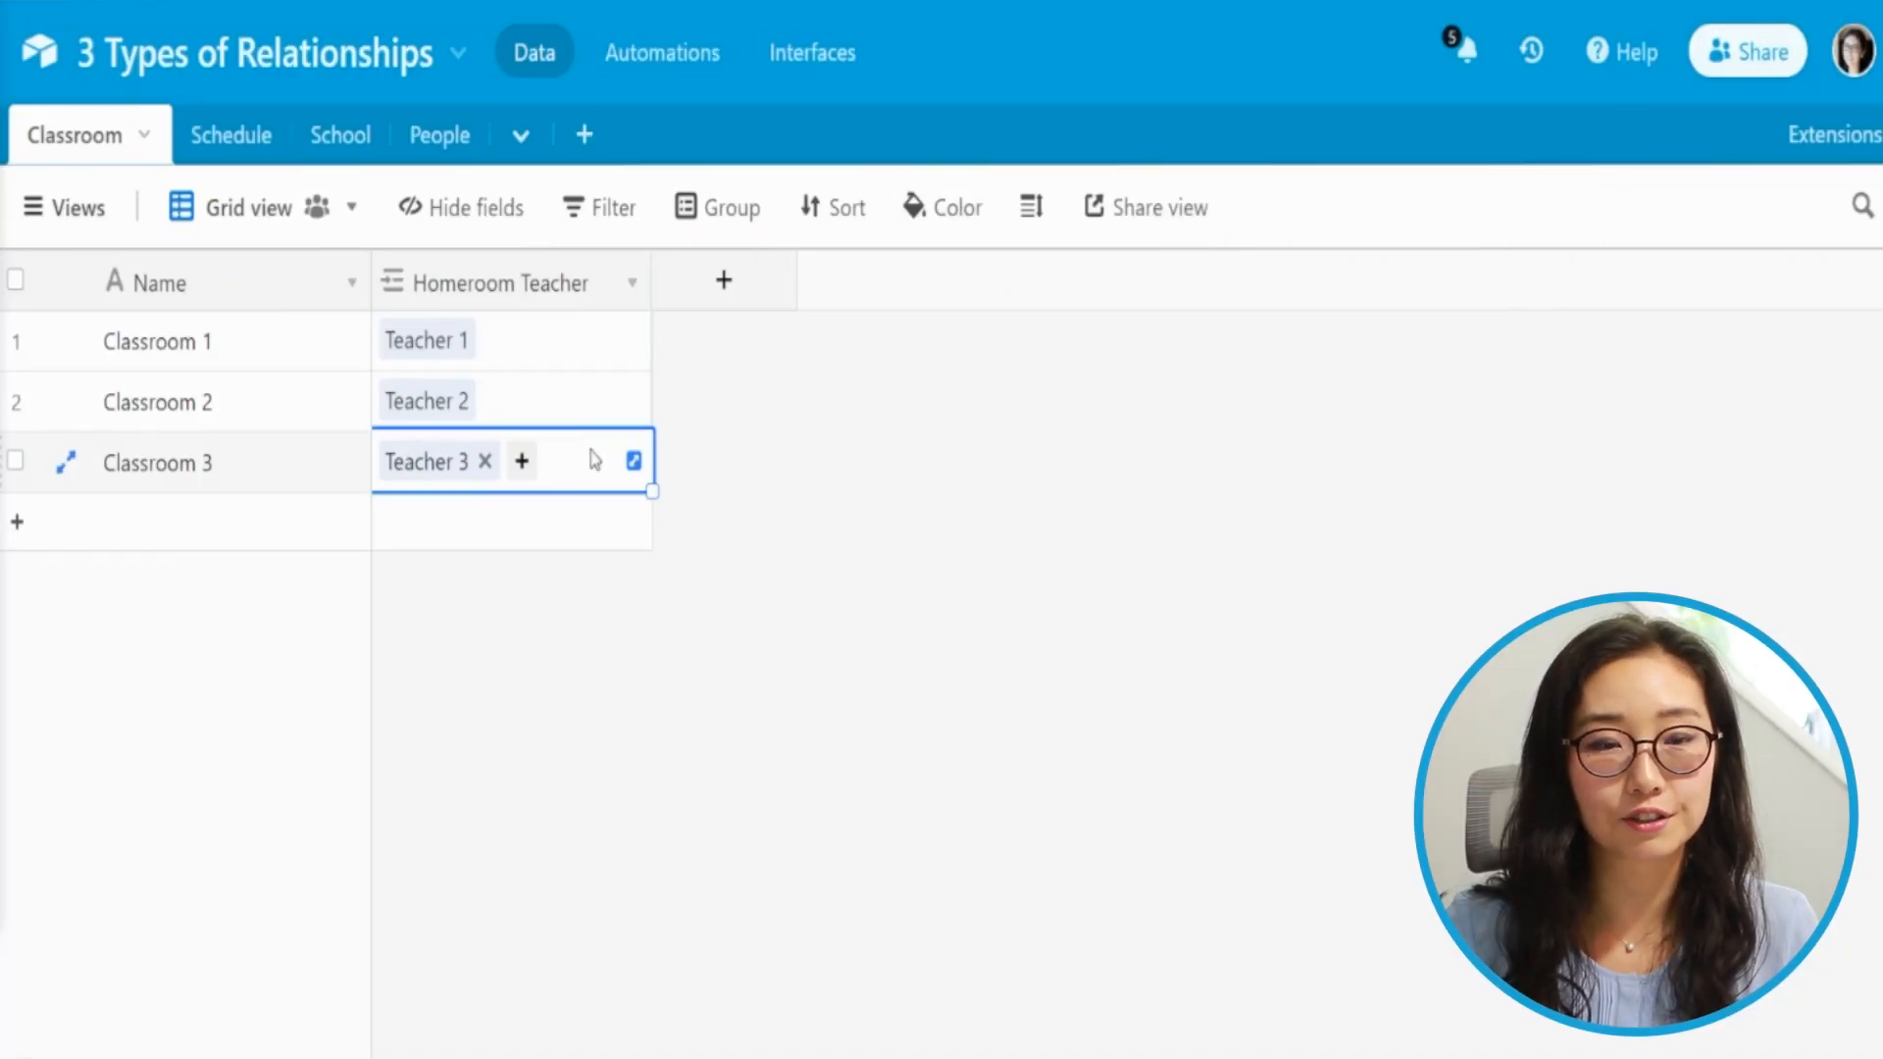
Rename the Classroom field in the People table to Homeroom Classroom.
left_click(440, 145)
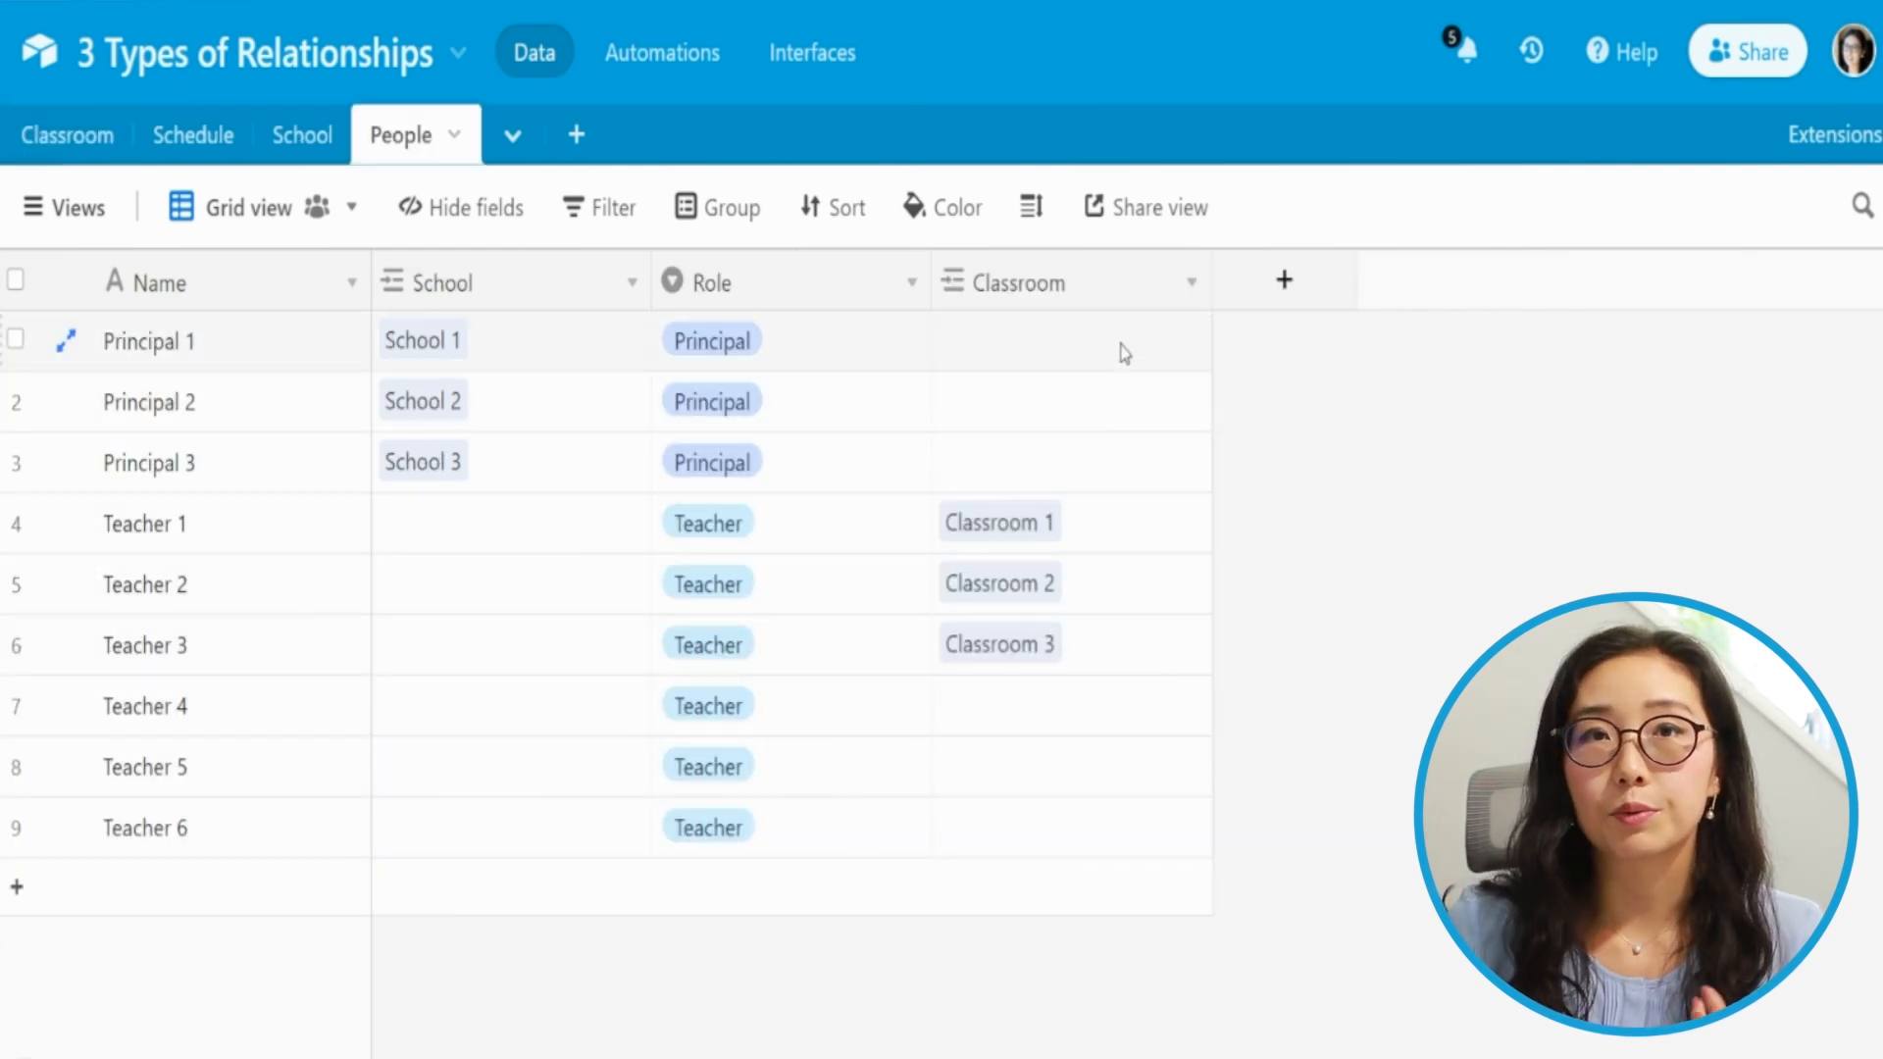
double_click(1019, 285)
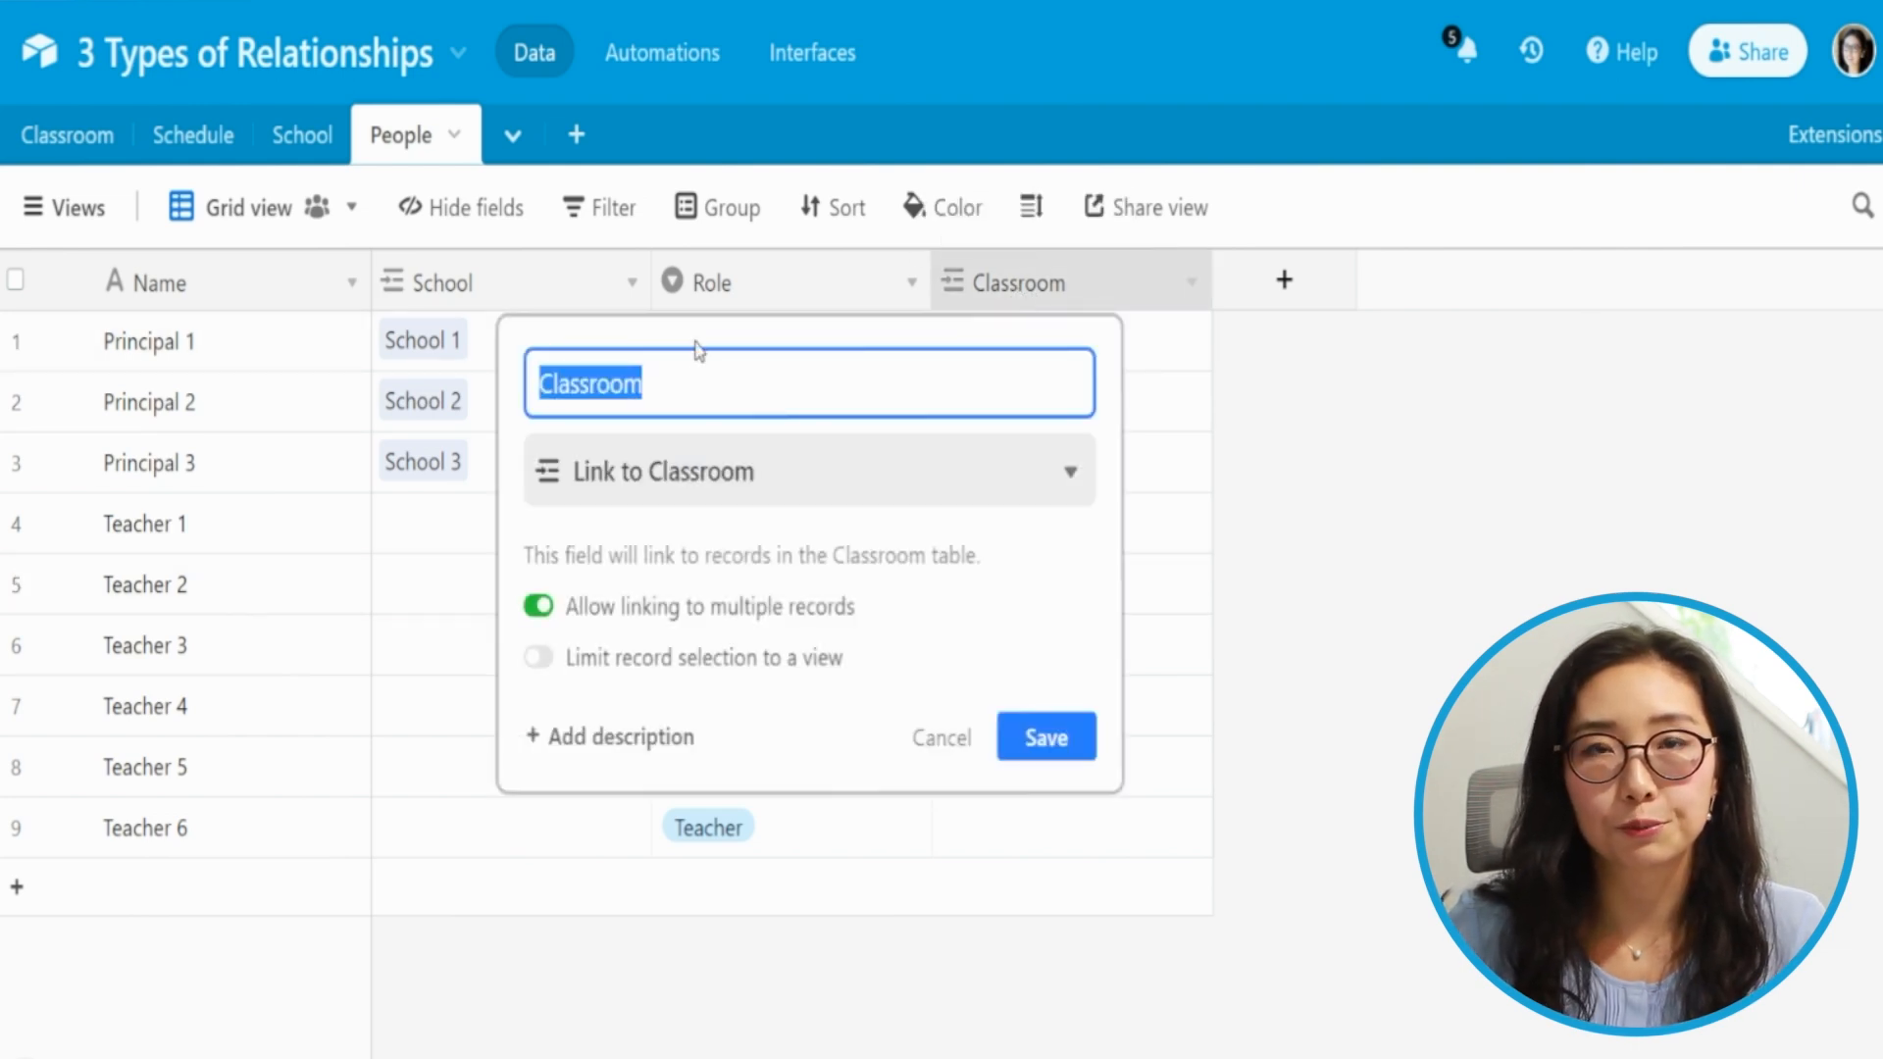
type("Homeroom Cla")
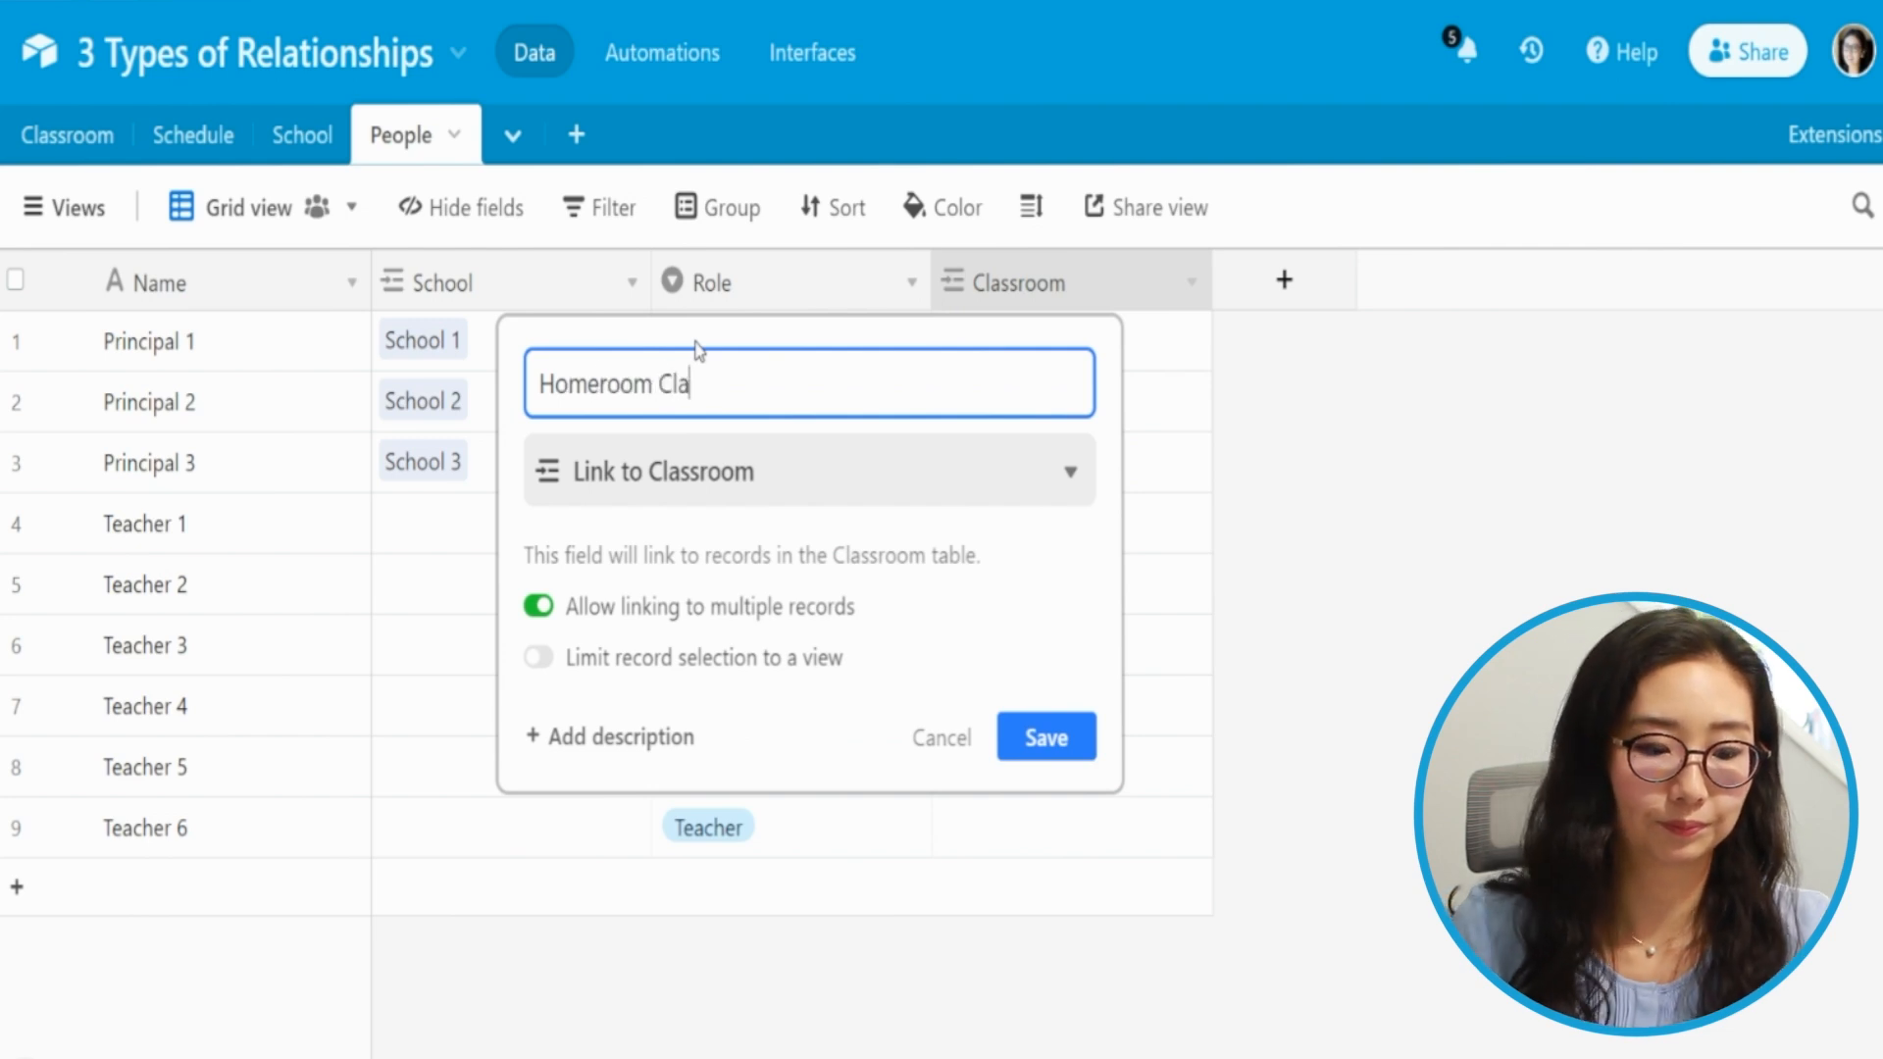
type("ssroom")
left_click(1079, 737)
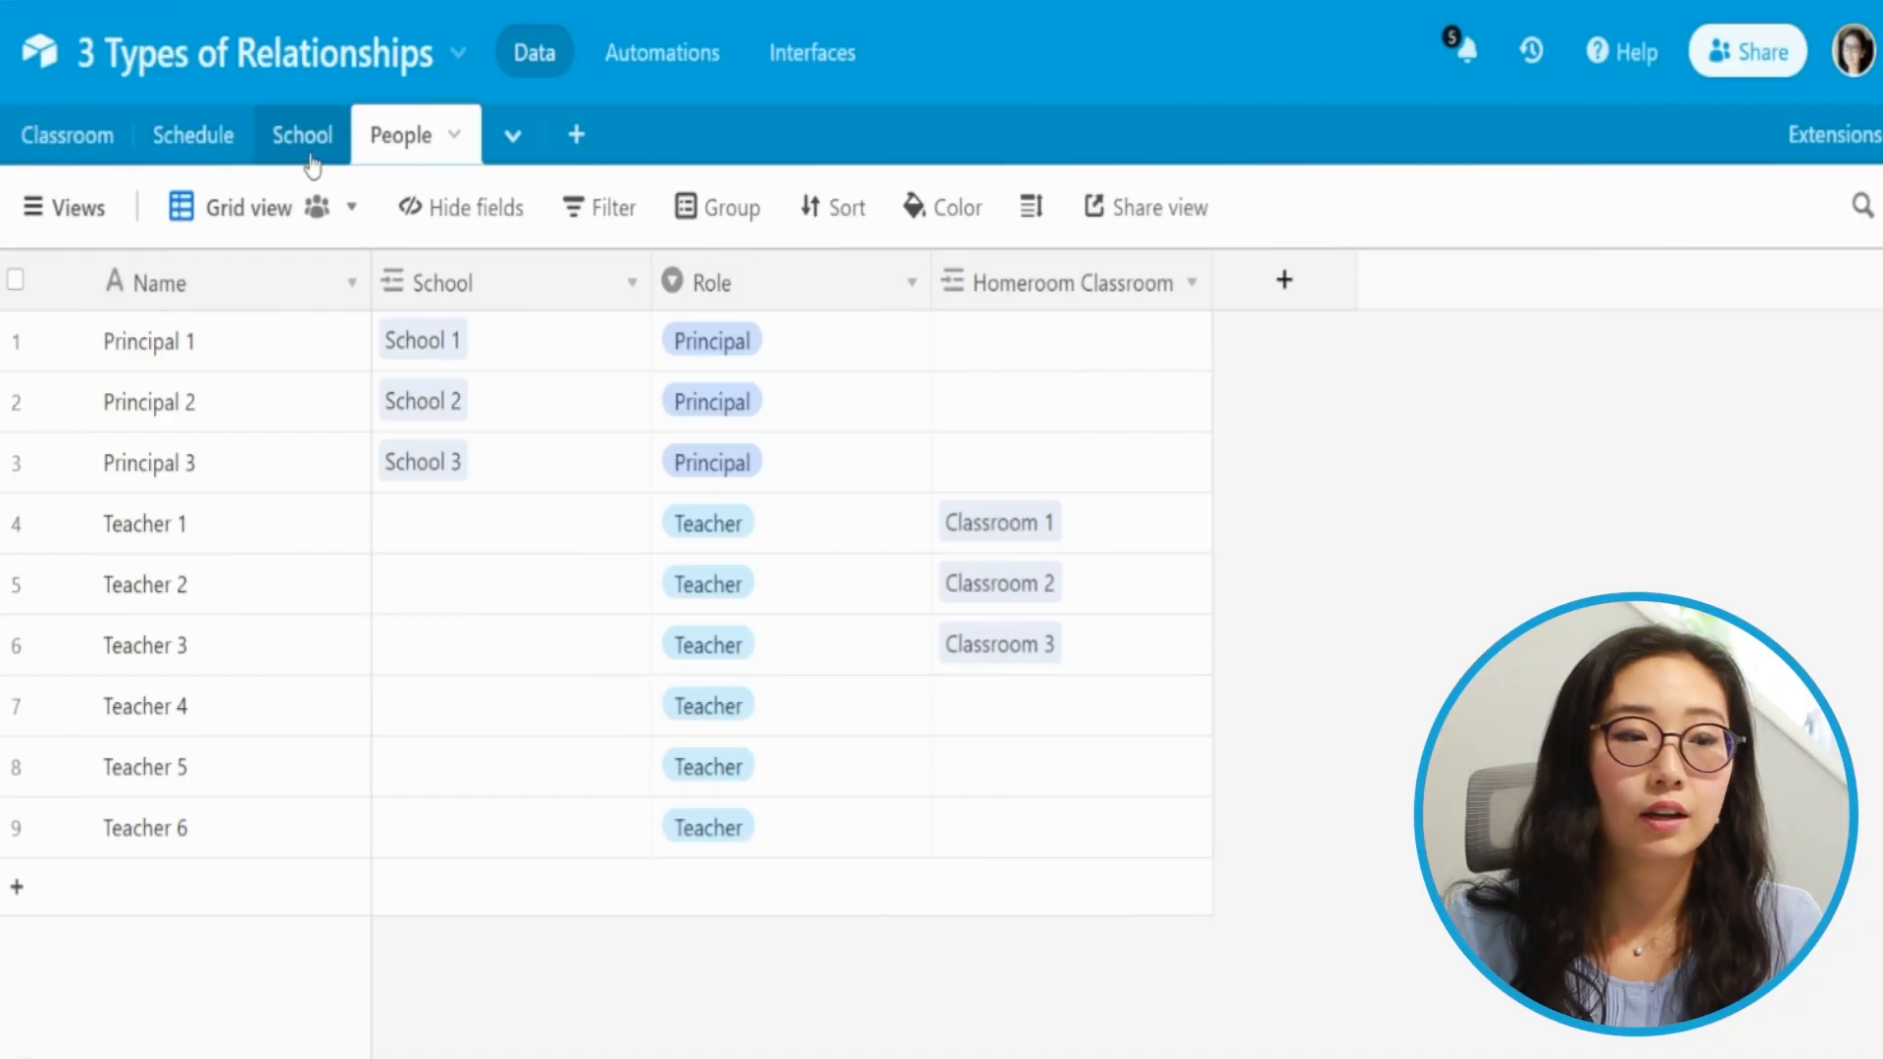
Add a field to the School table that links to the Classroom table, keeping linking to multiple records allowed.
left_click(310, 147)
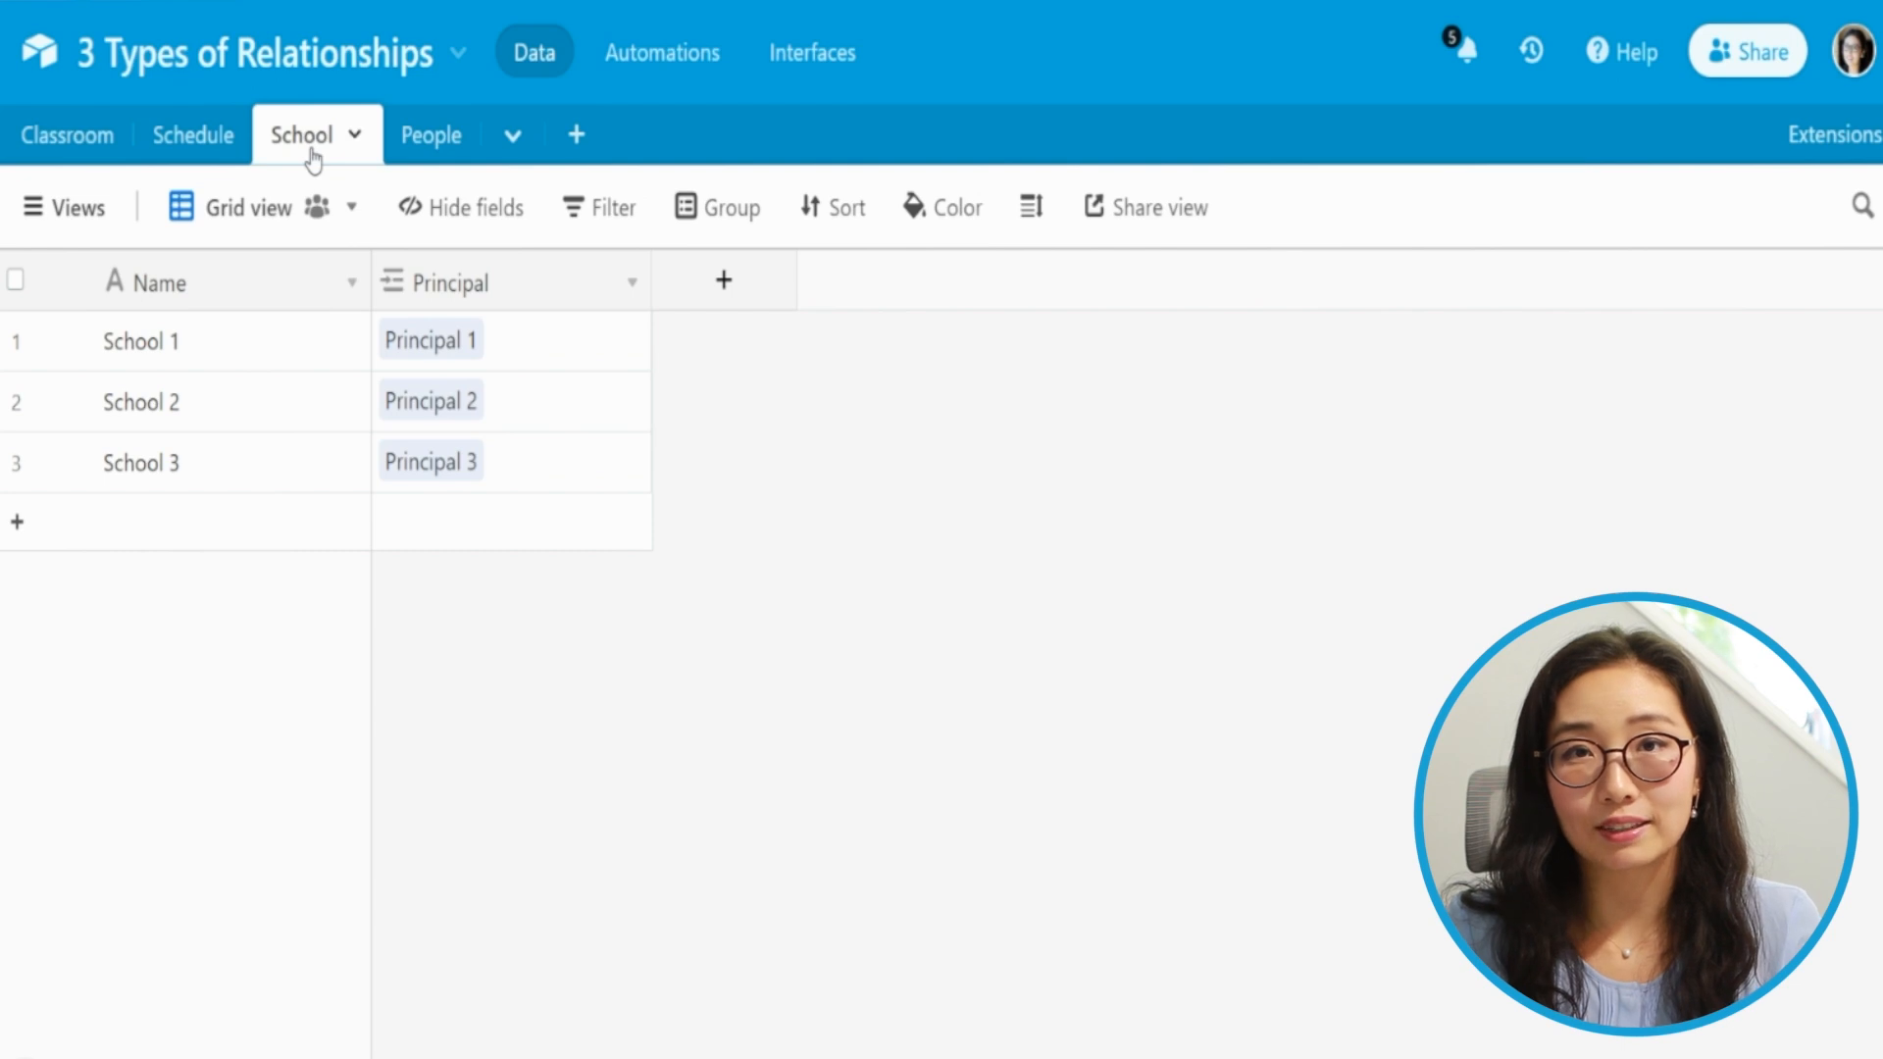
left_click(723, 284)
left_click(833, 546)
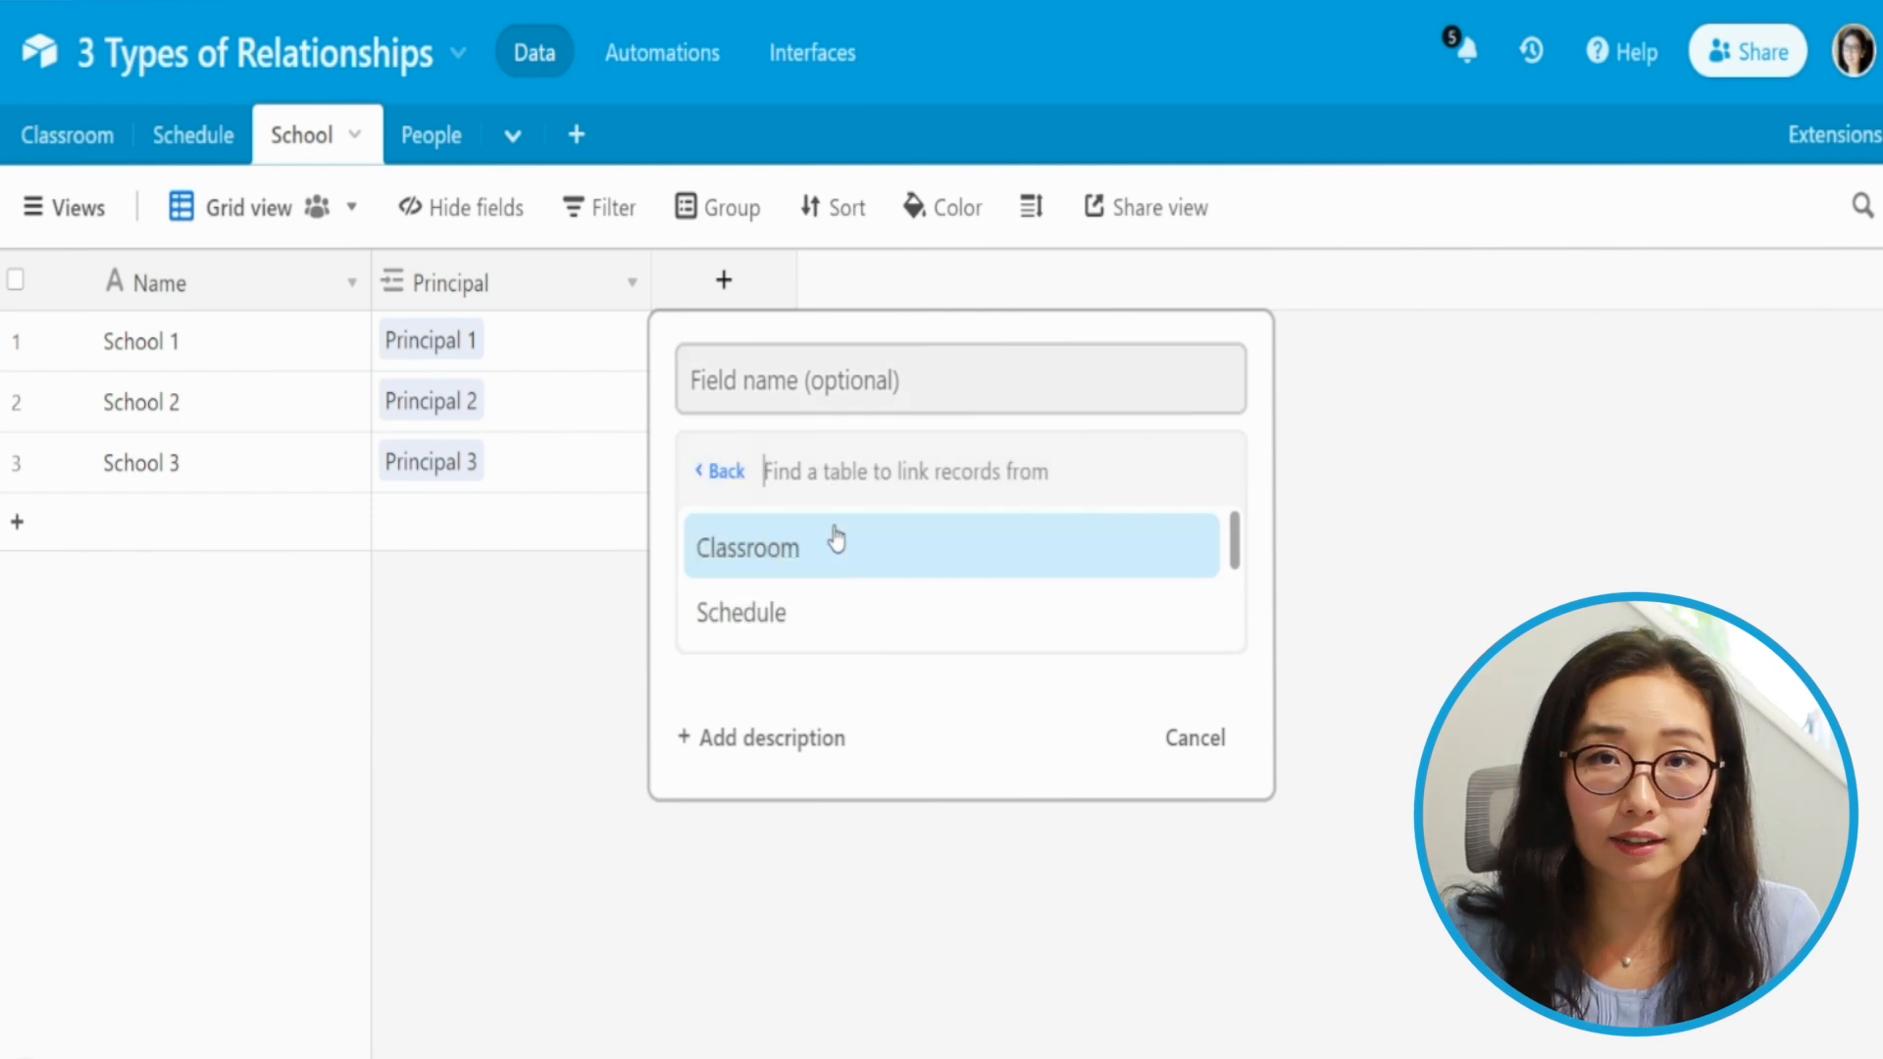
left_click(834, 549)
left_click(1166, 753)
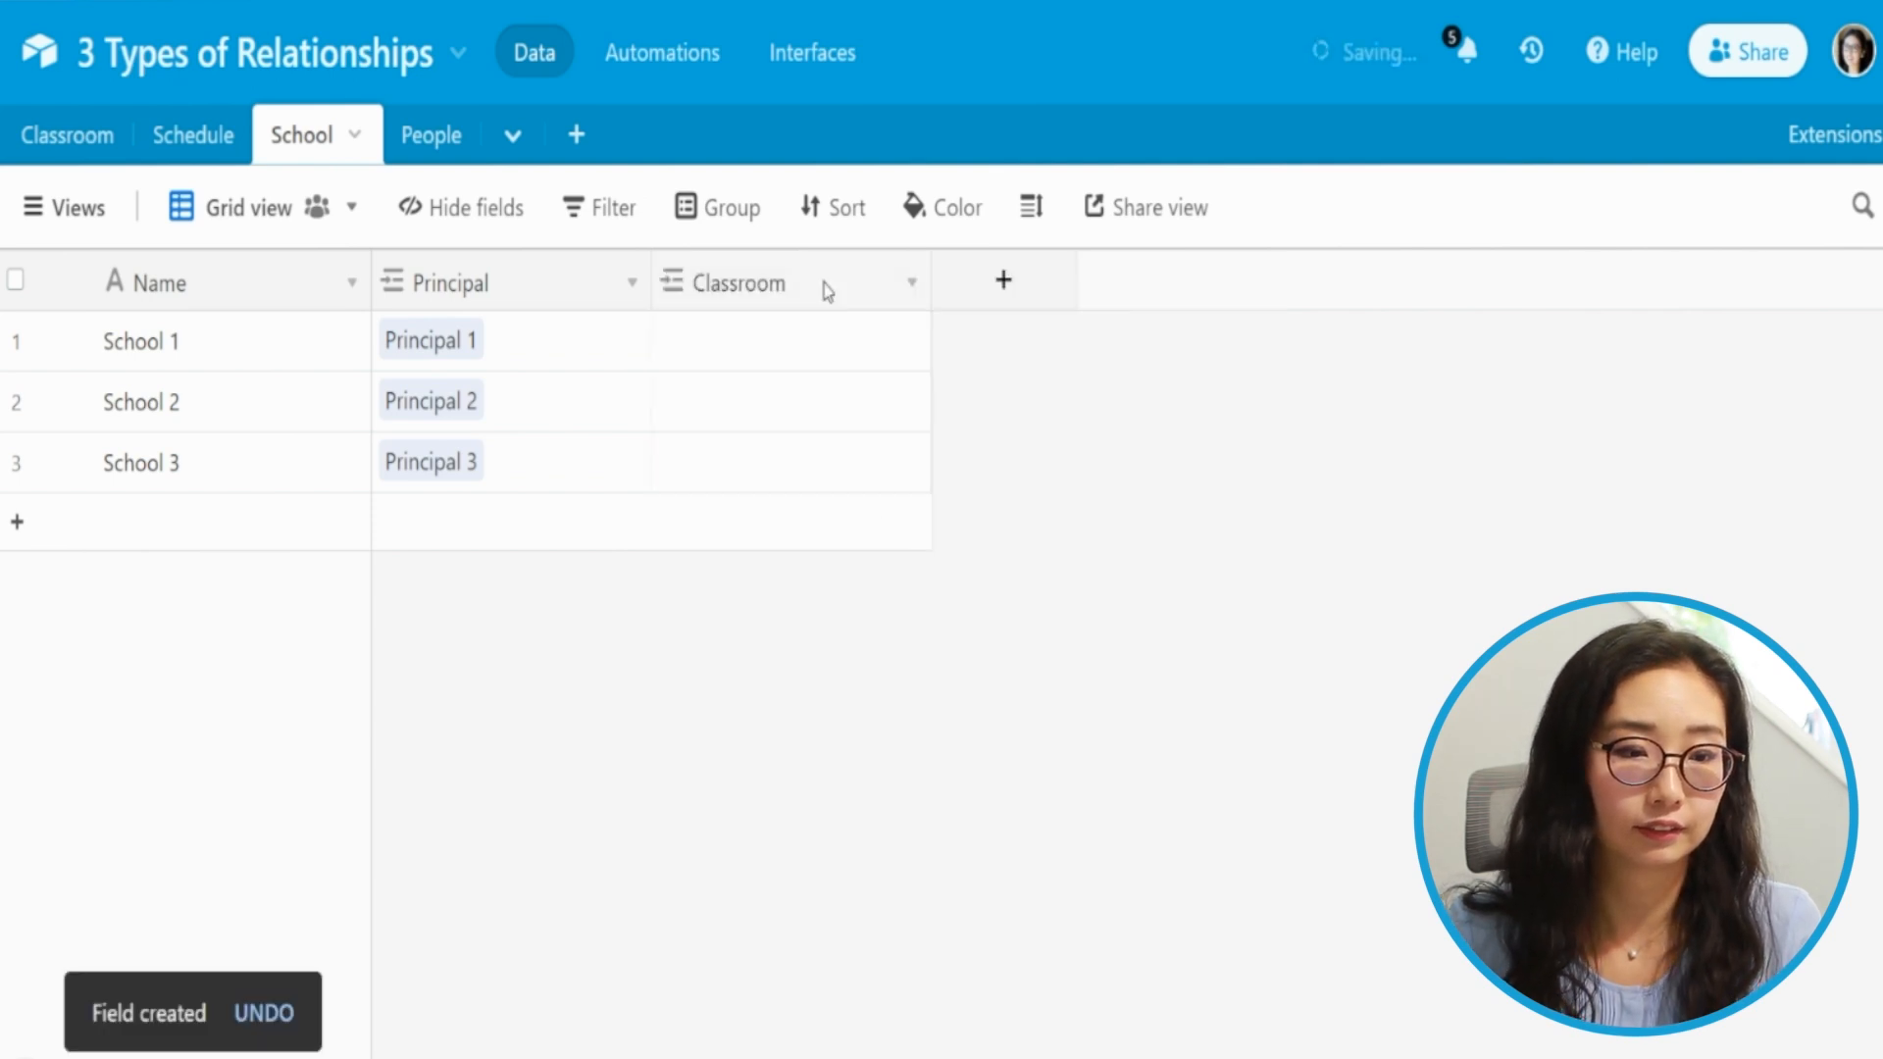
Link Classroom 1, Classroom 2 and Classroom 3 to School 1 in the School table.
left_click(809, 360)
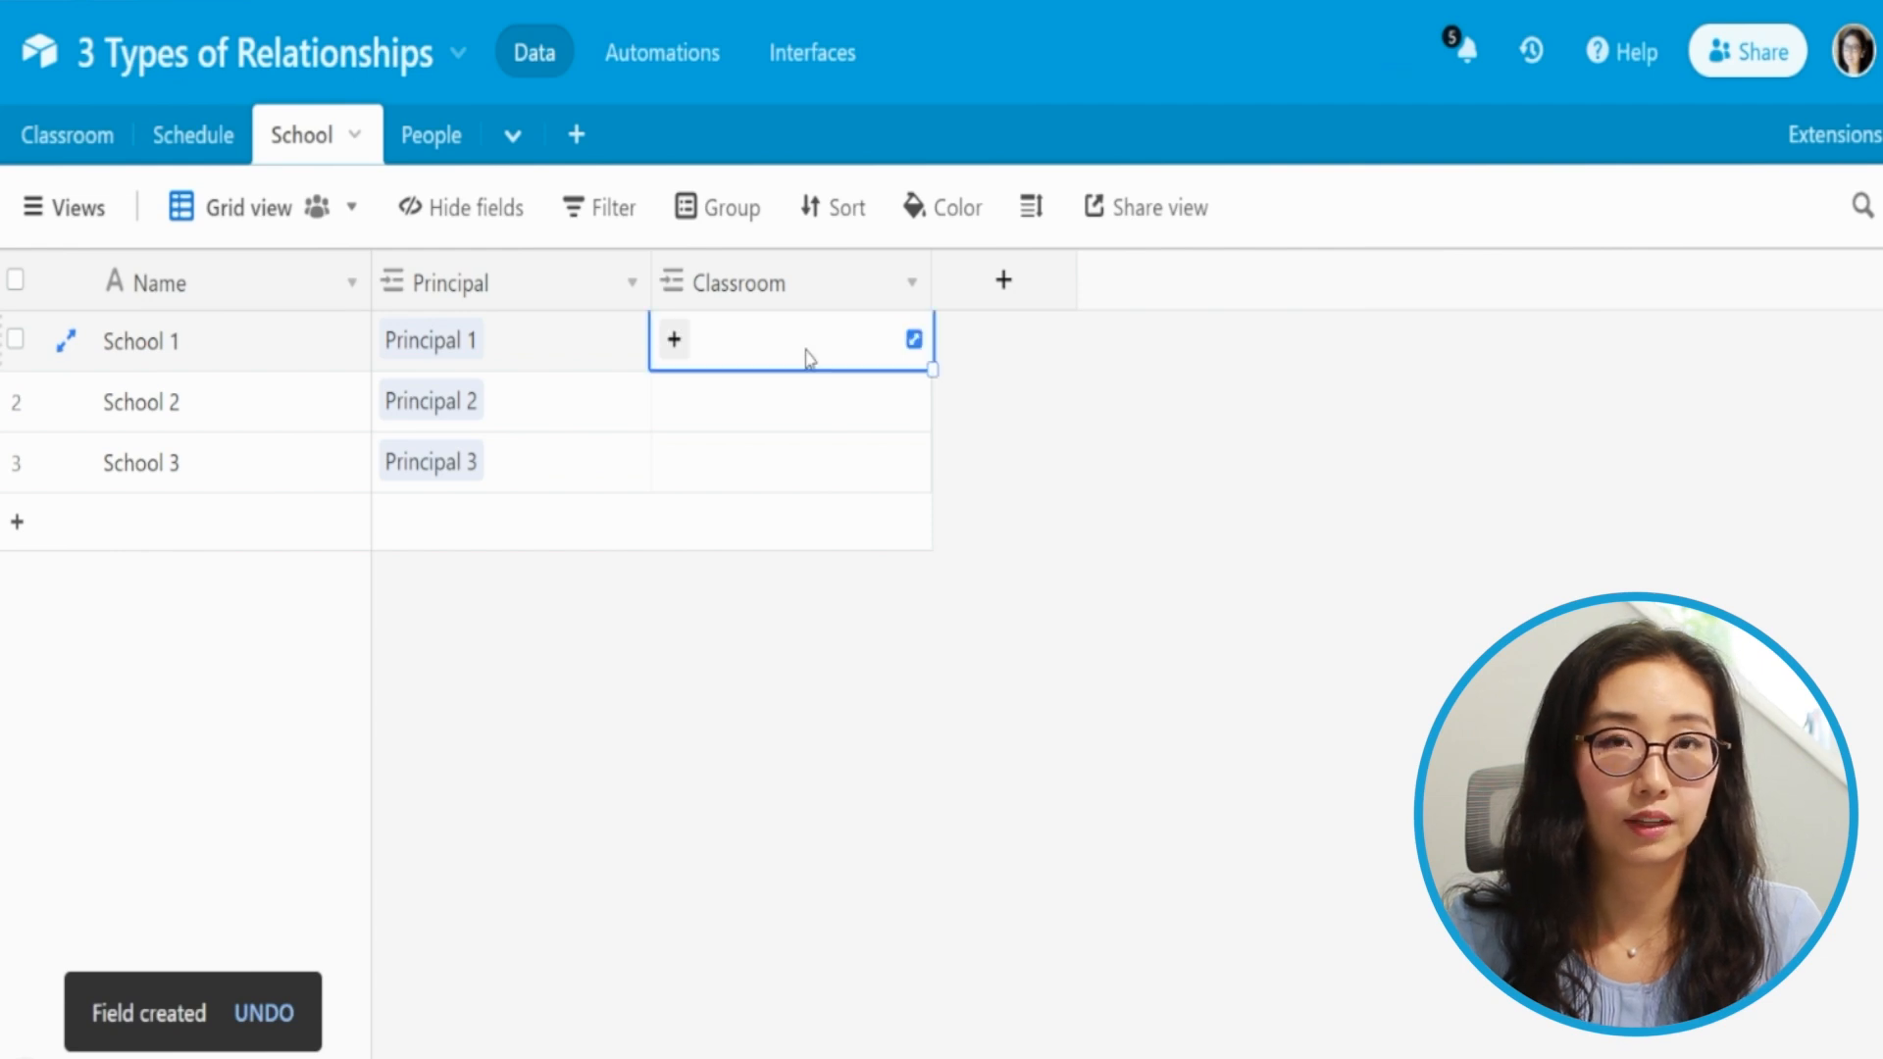
left_click(673, 340)
left_click(550, 176)
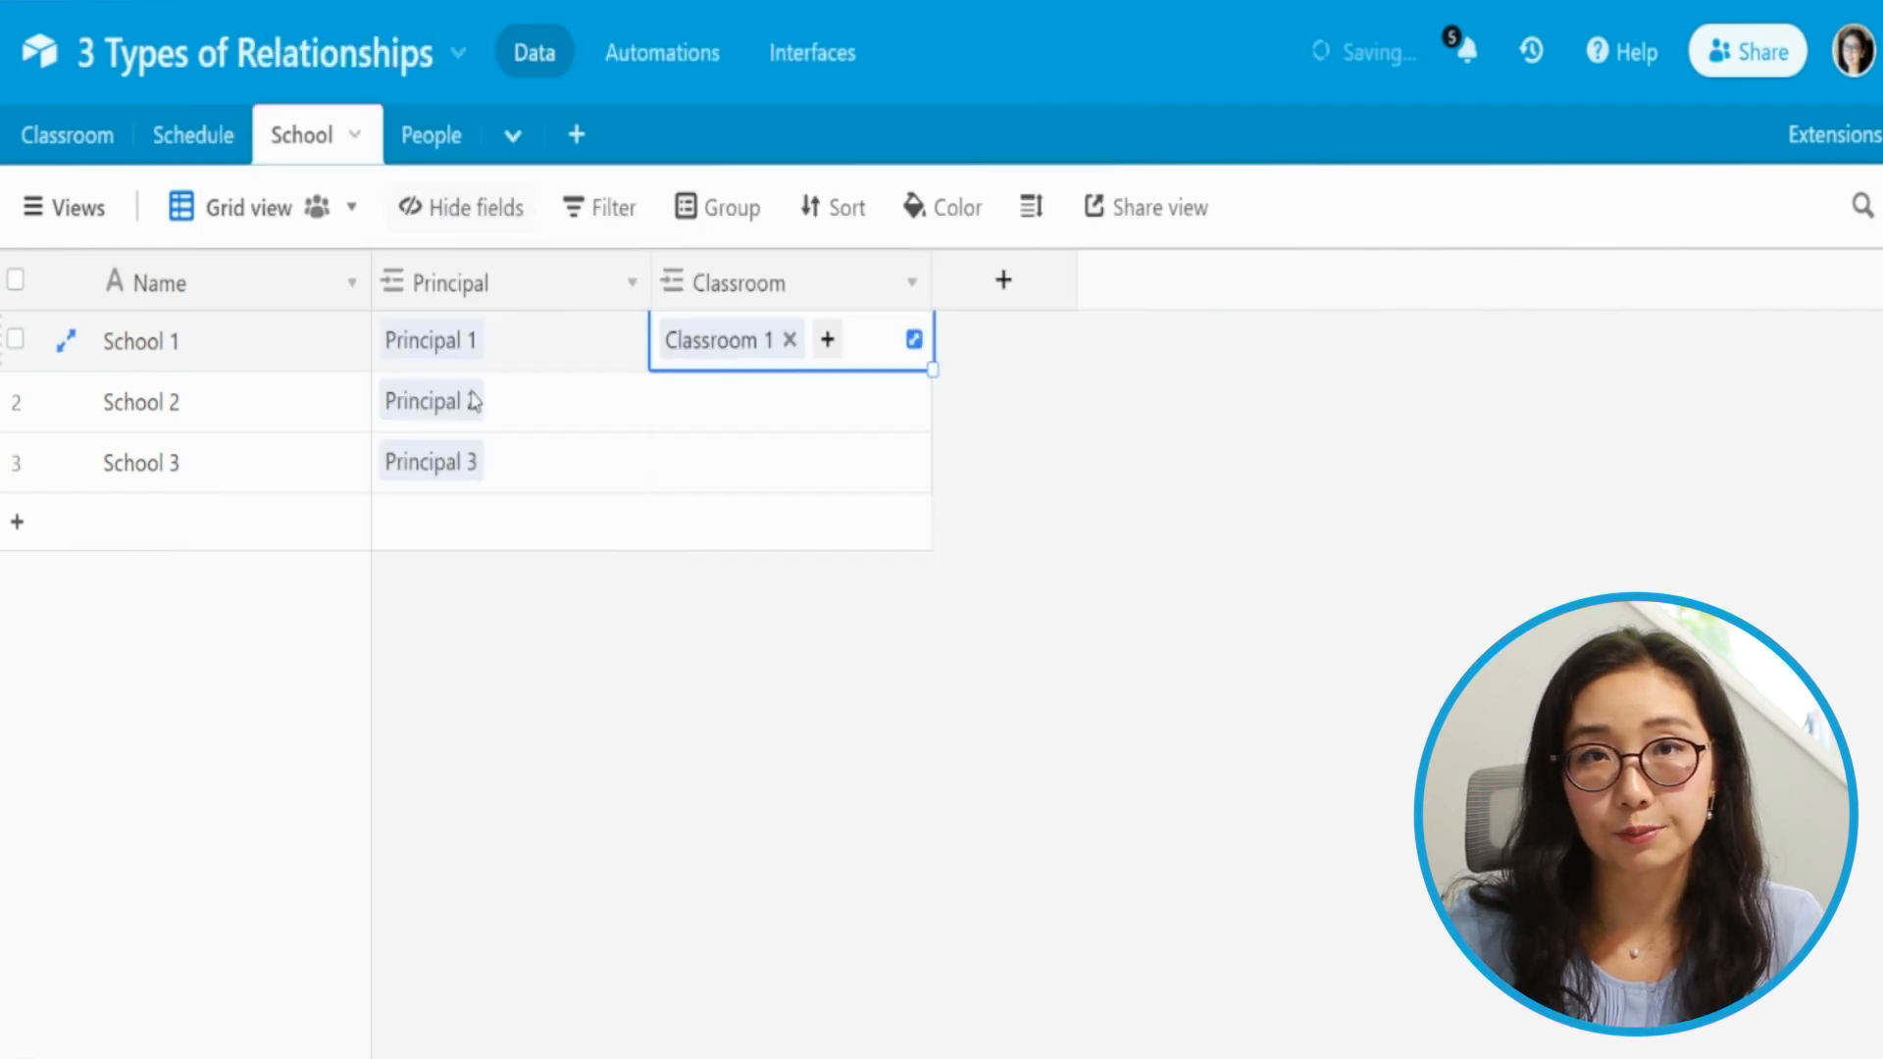
left_click(825, 337)
left_click(628, 281)
left_click(855, 390)
left_click(550, 261)
left_click(1059, 555)
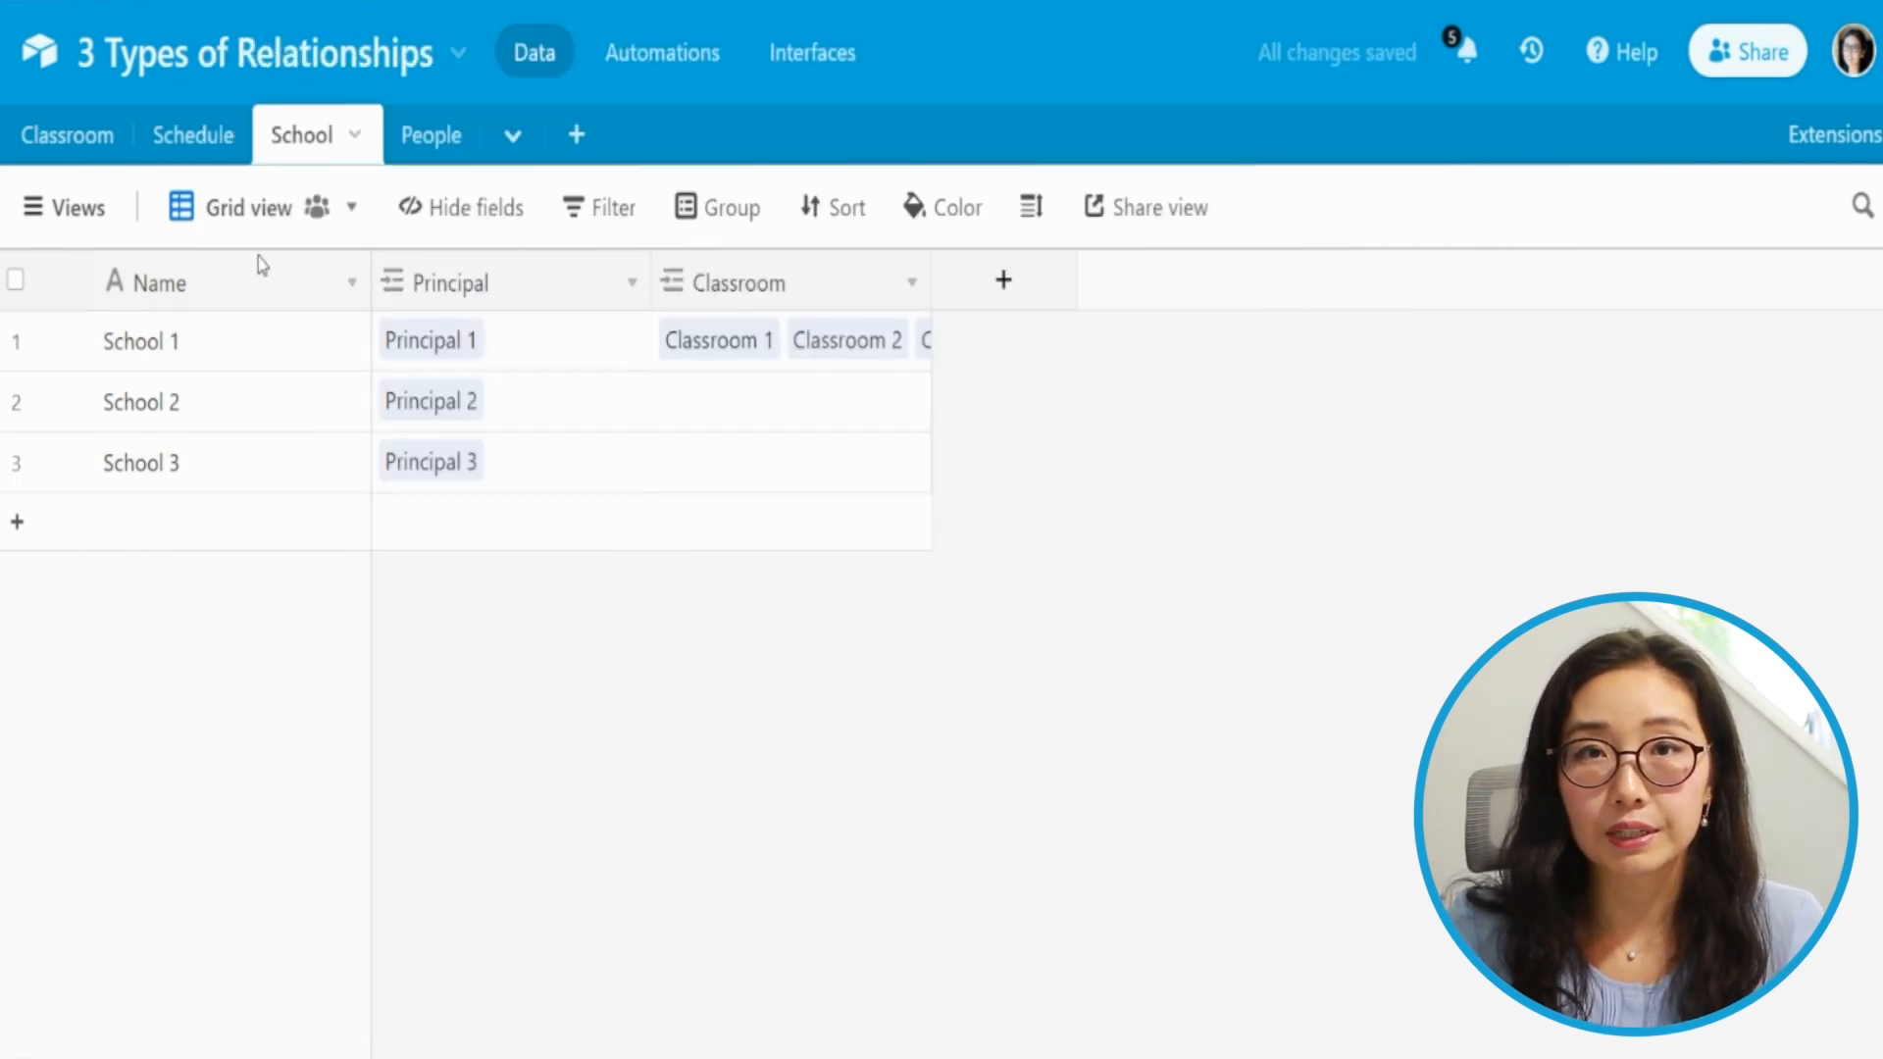
Add three records to the Classroom table and fill their names with copies of the first three classroom names.
left_click(54, 142)
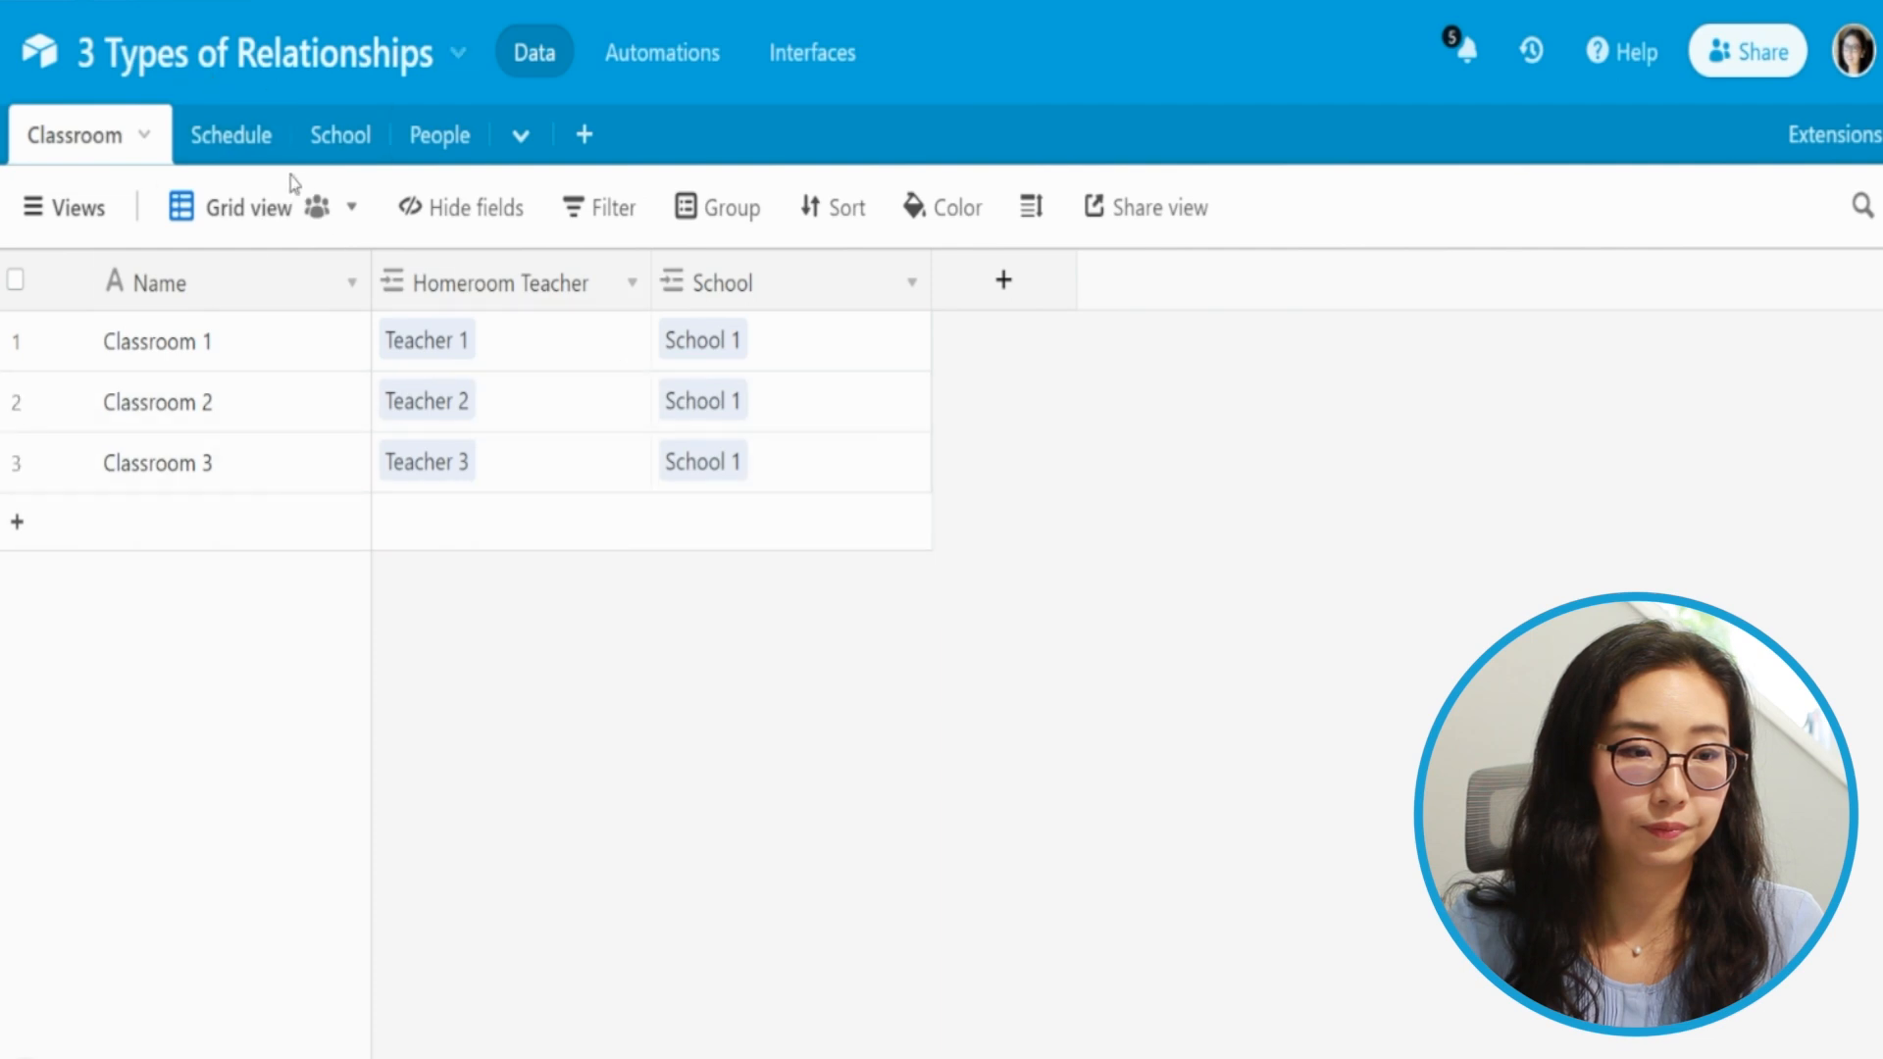
left_click(330, 145)
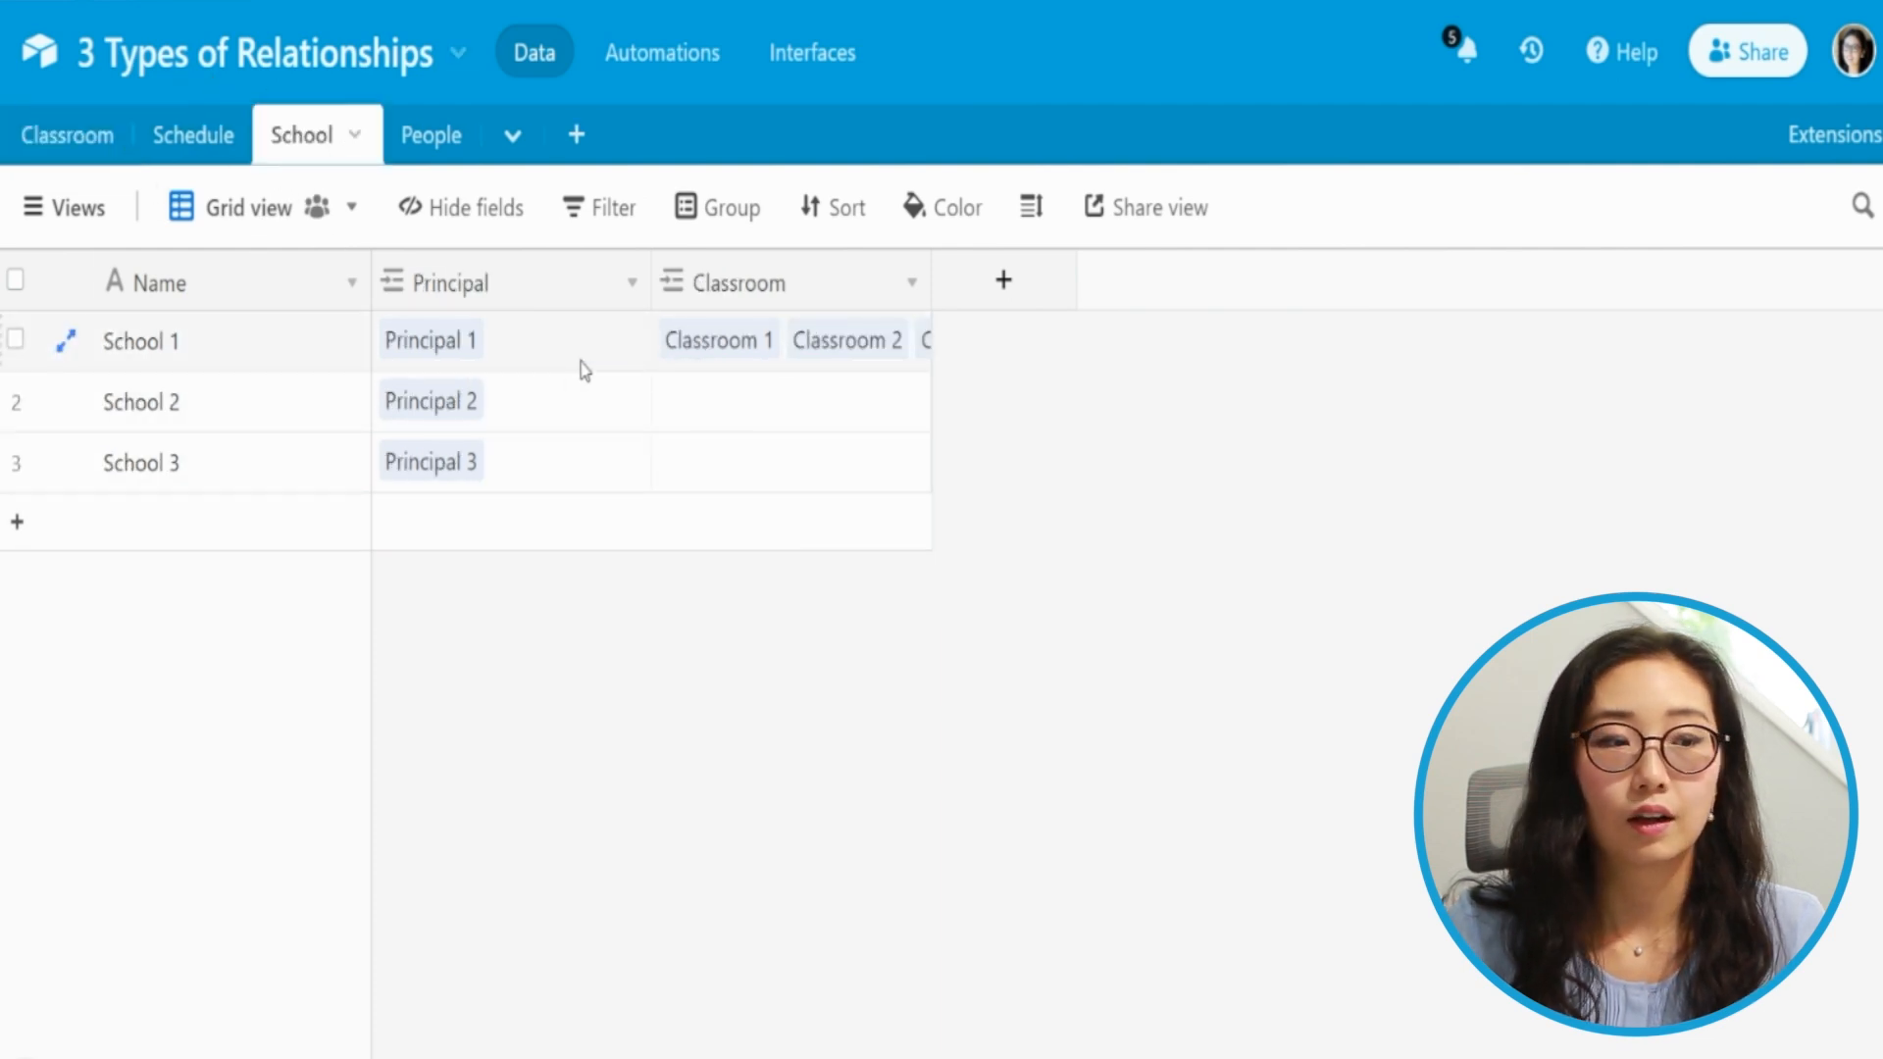
left_click(54, 139)
left_click(261, 520)
left_click(20, 589)
left_click(19, 644)
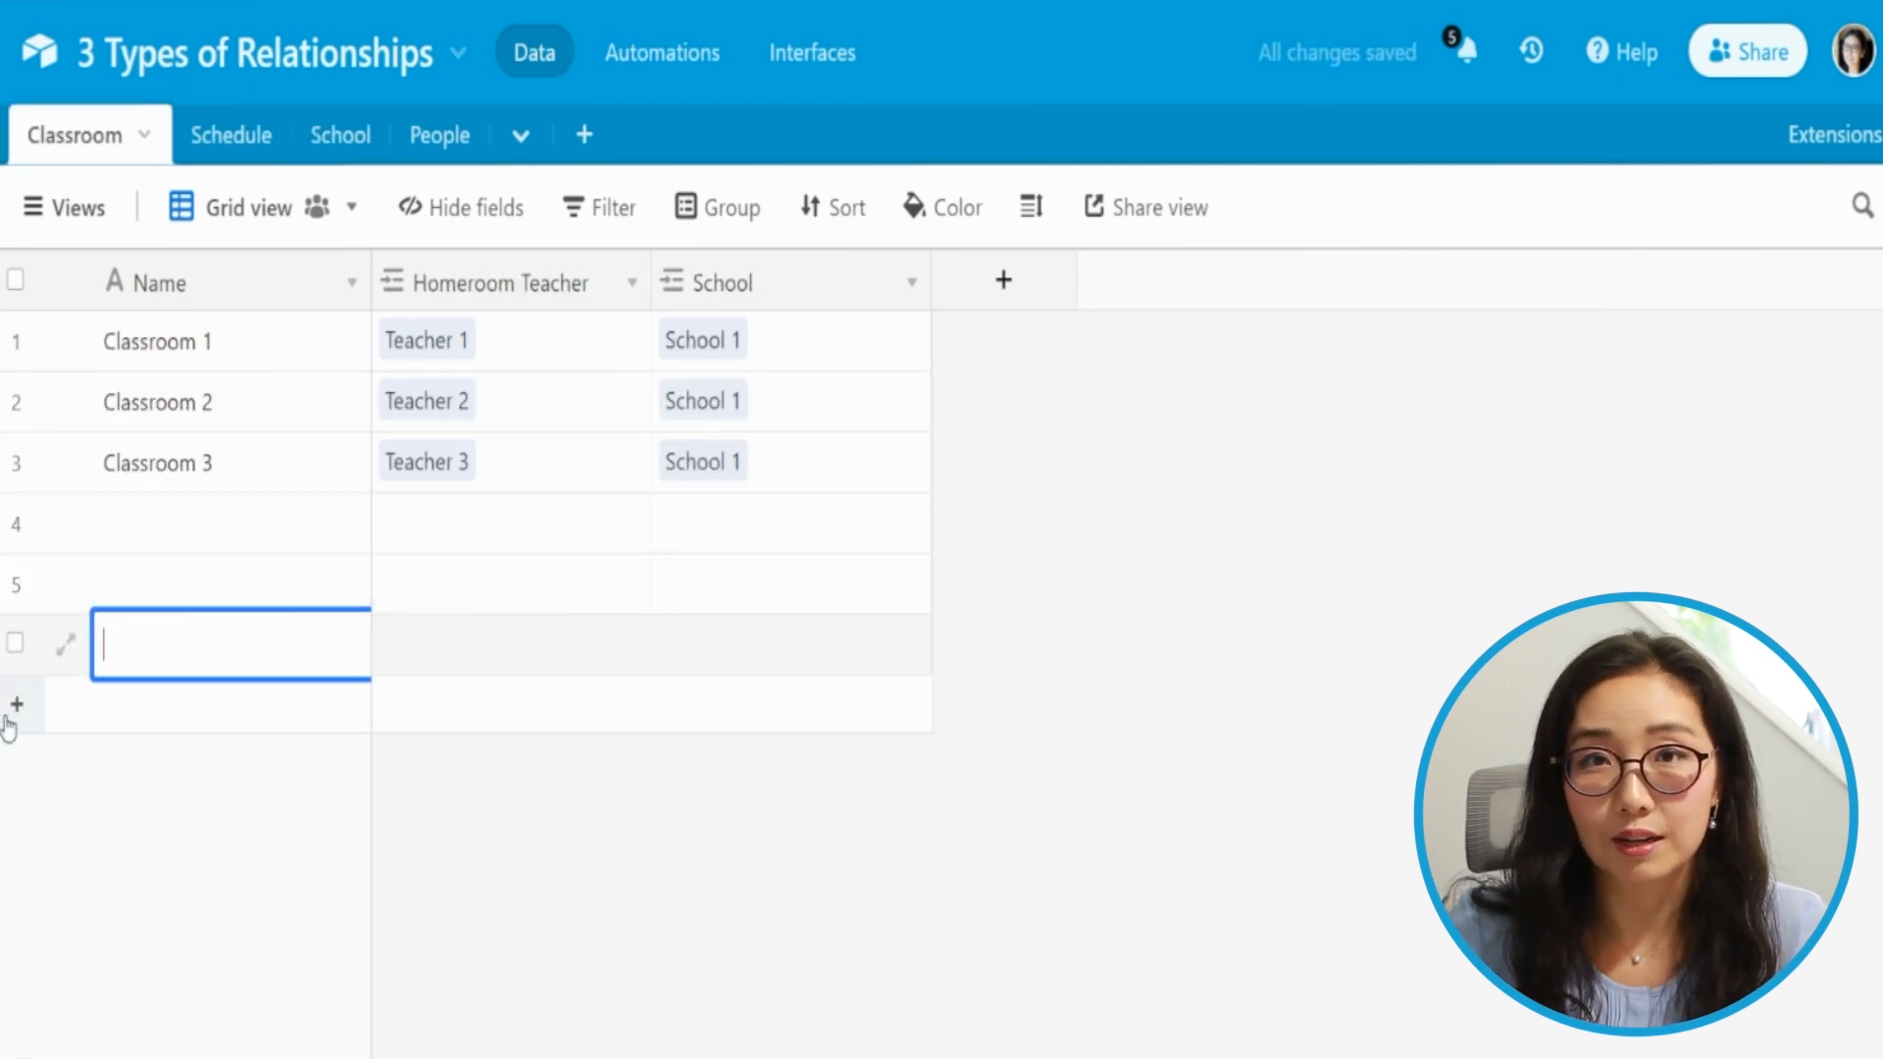
left_click_drag(244, 361, 274, 463)
key("ctrl+c")
left_click(278, 521)
key("ctrl+v")
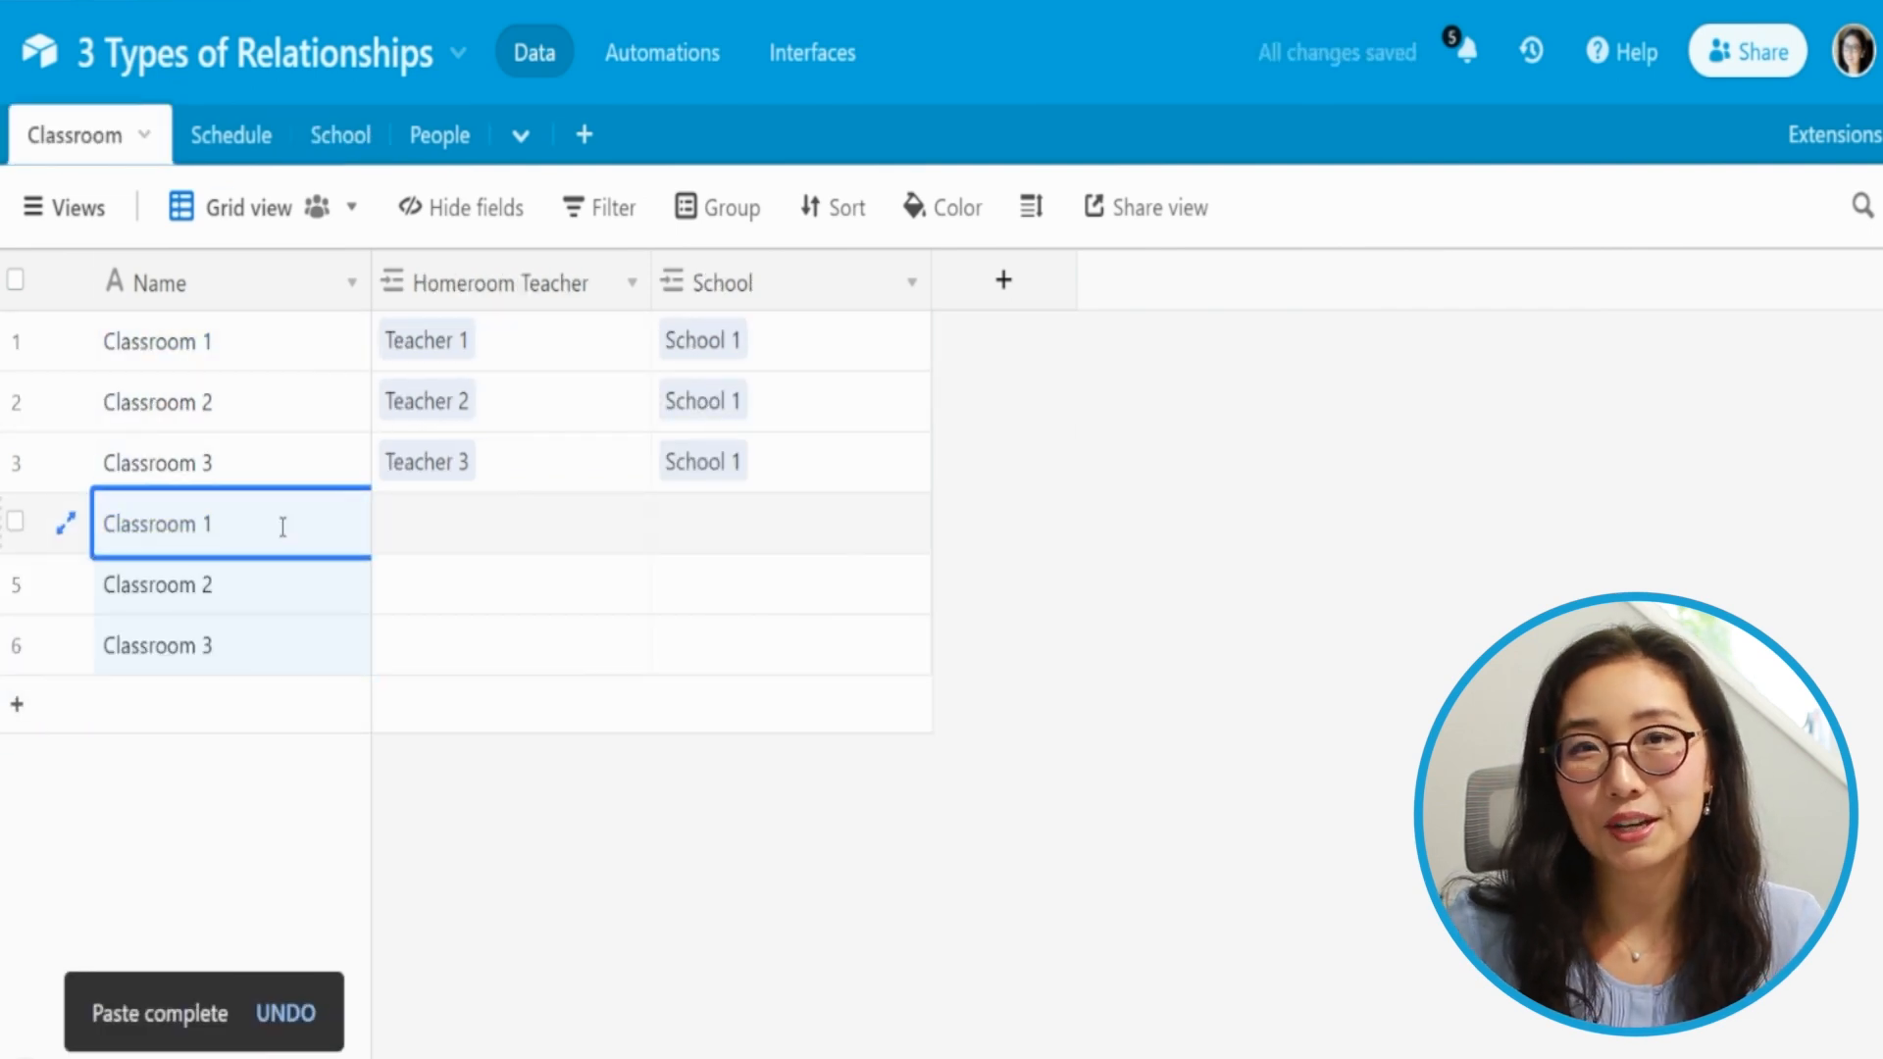
Rename the three copied classroom records as Classroom 4, Classroom 5 and Classroom 6.
key("BackSpace")
type("4")
key("Return")
key("Down")
key("Up")
key("Return")
key("BackSpace")
type("5")
key("Return")
key("Return")
key("BackSpace")
type("6")
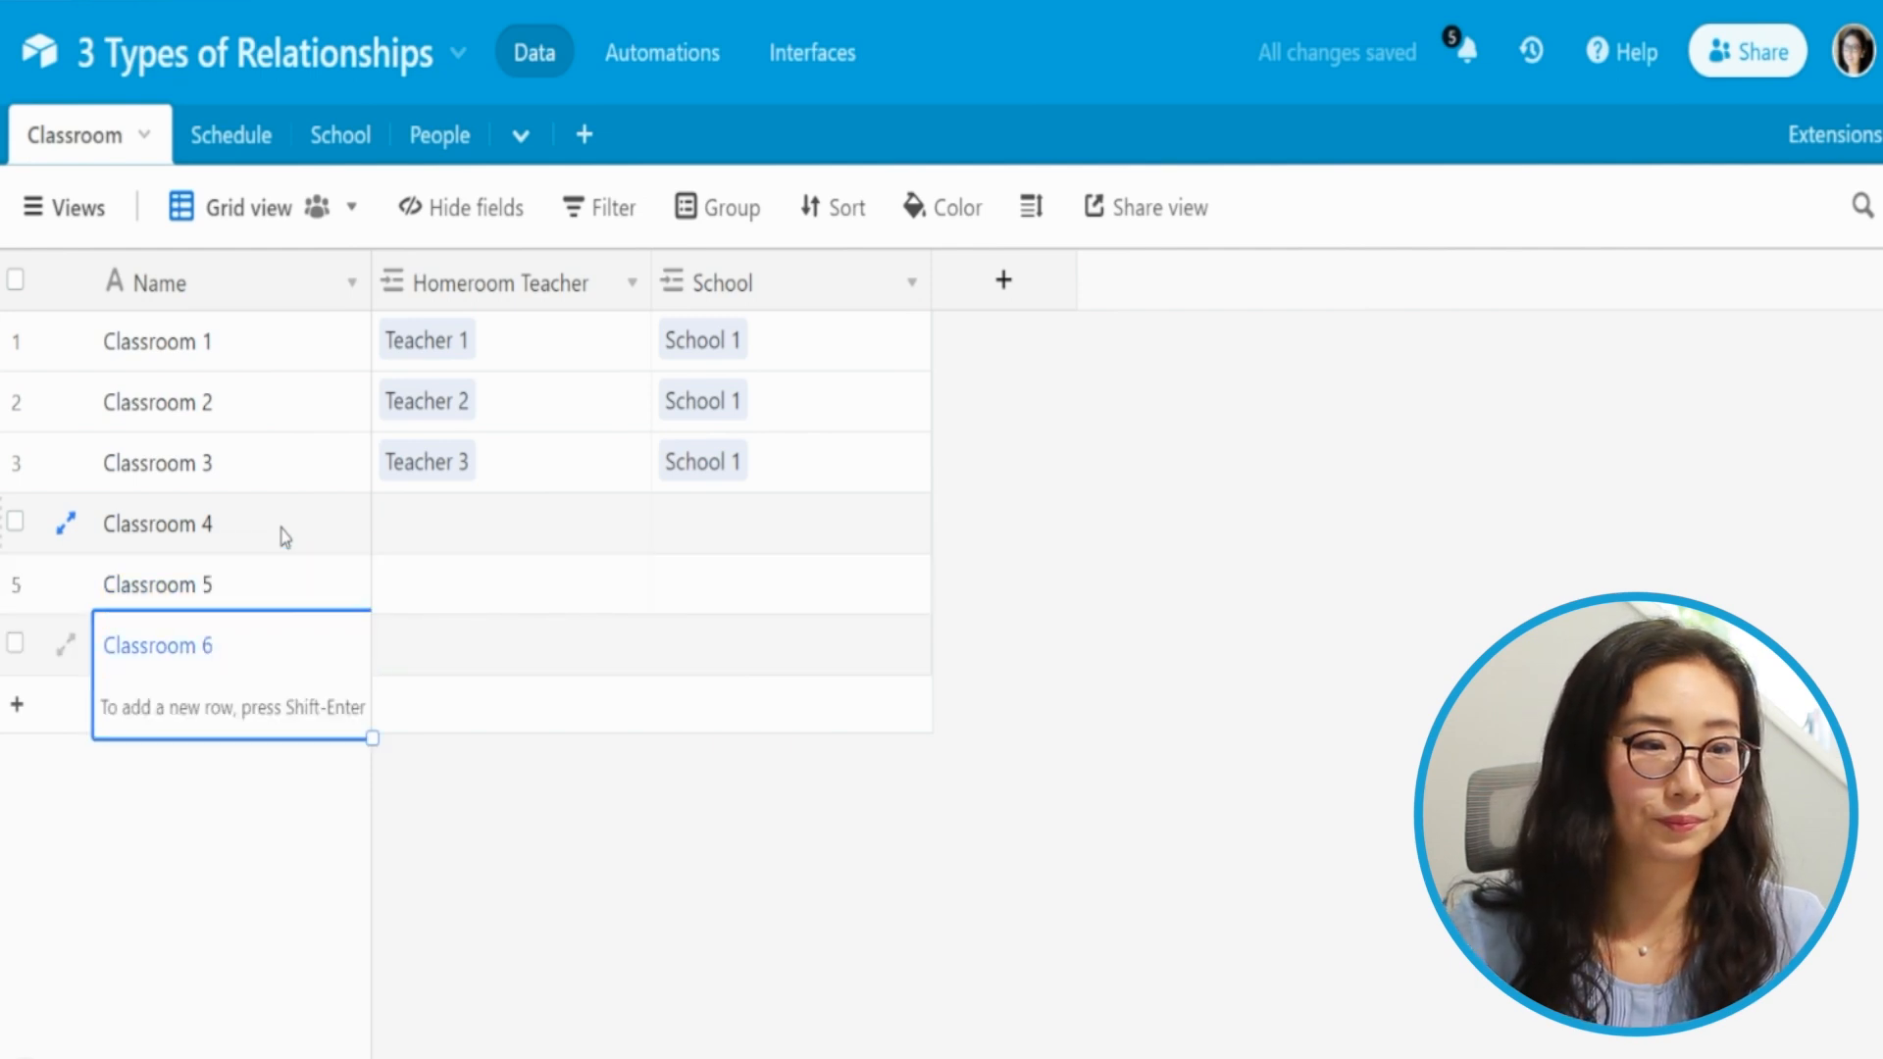
Link Classroom 4, Classroom 5 and Classroom 6 to School 2.
left_click(731, 470)
key("ctrl+c")
key("shift+Down")
key("shift+Down")
key("shift+Down")
key("Down")
key("Return")
type("schoo")
left_click(730, 477)
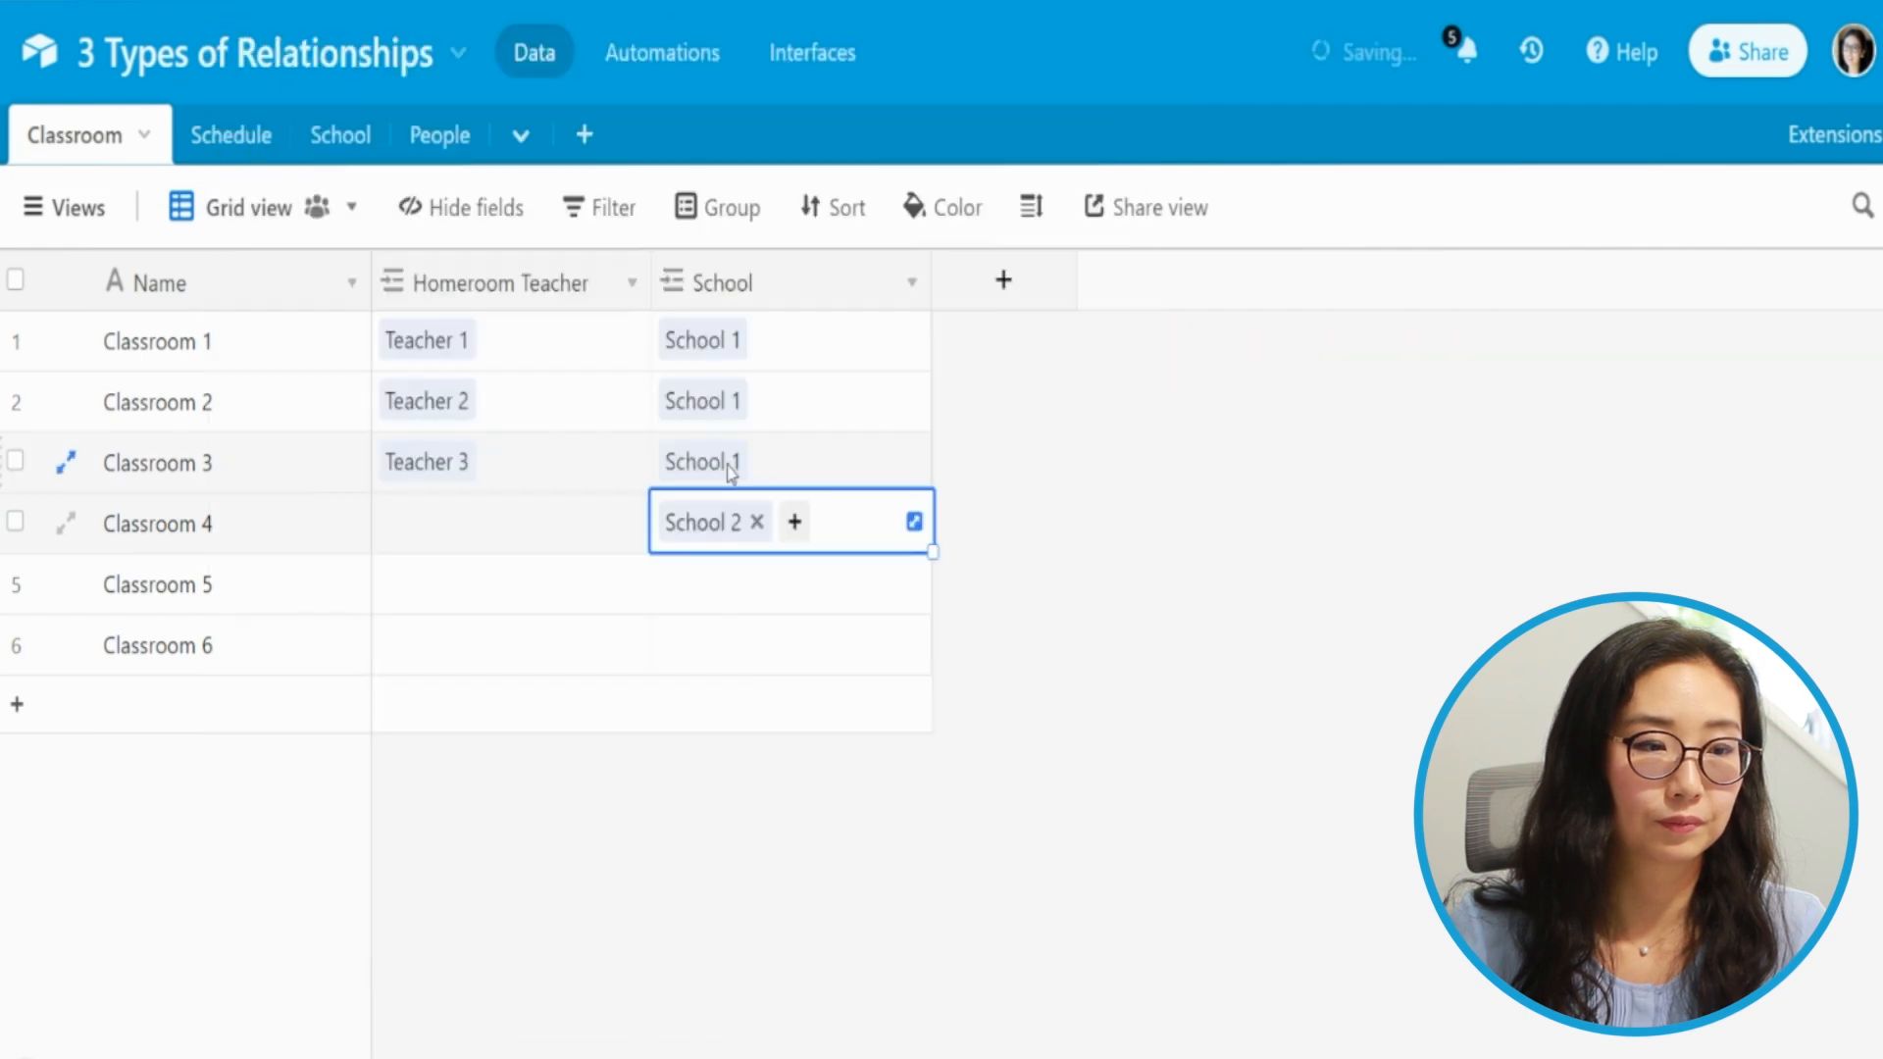
key("ctrl+c")
key("shift+Down")
key("shift+Down")
key("ctrl+v")
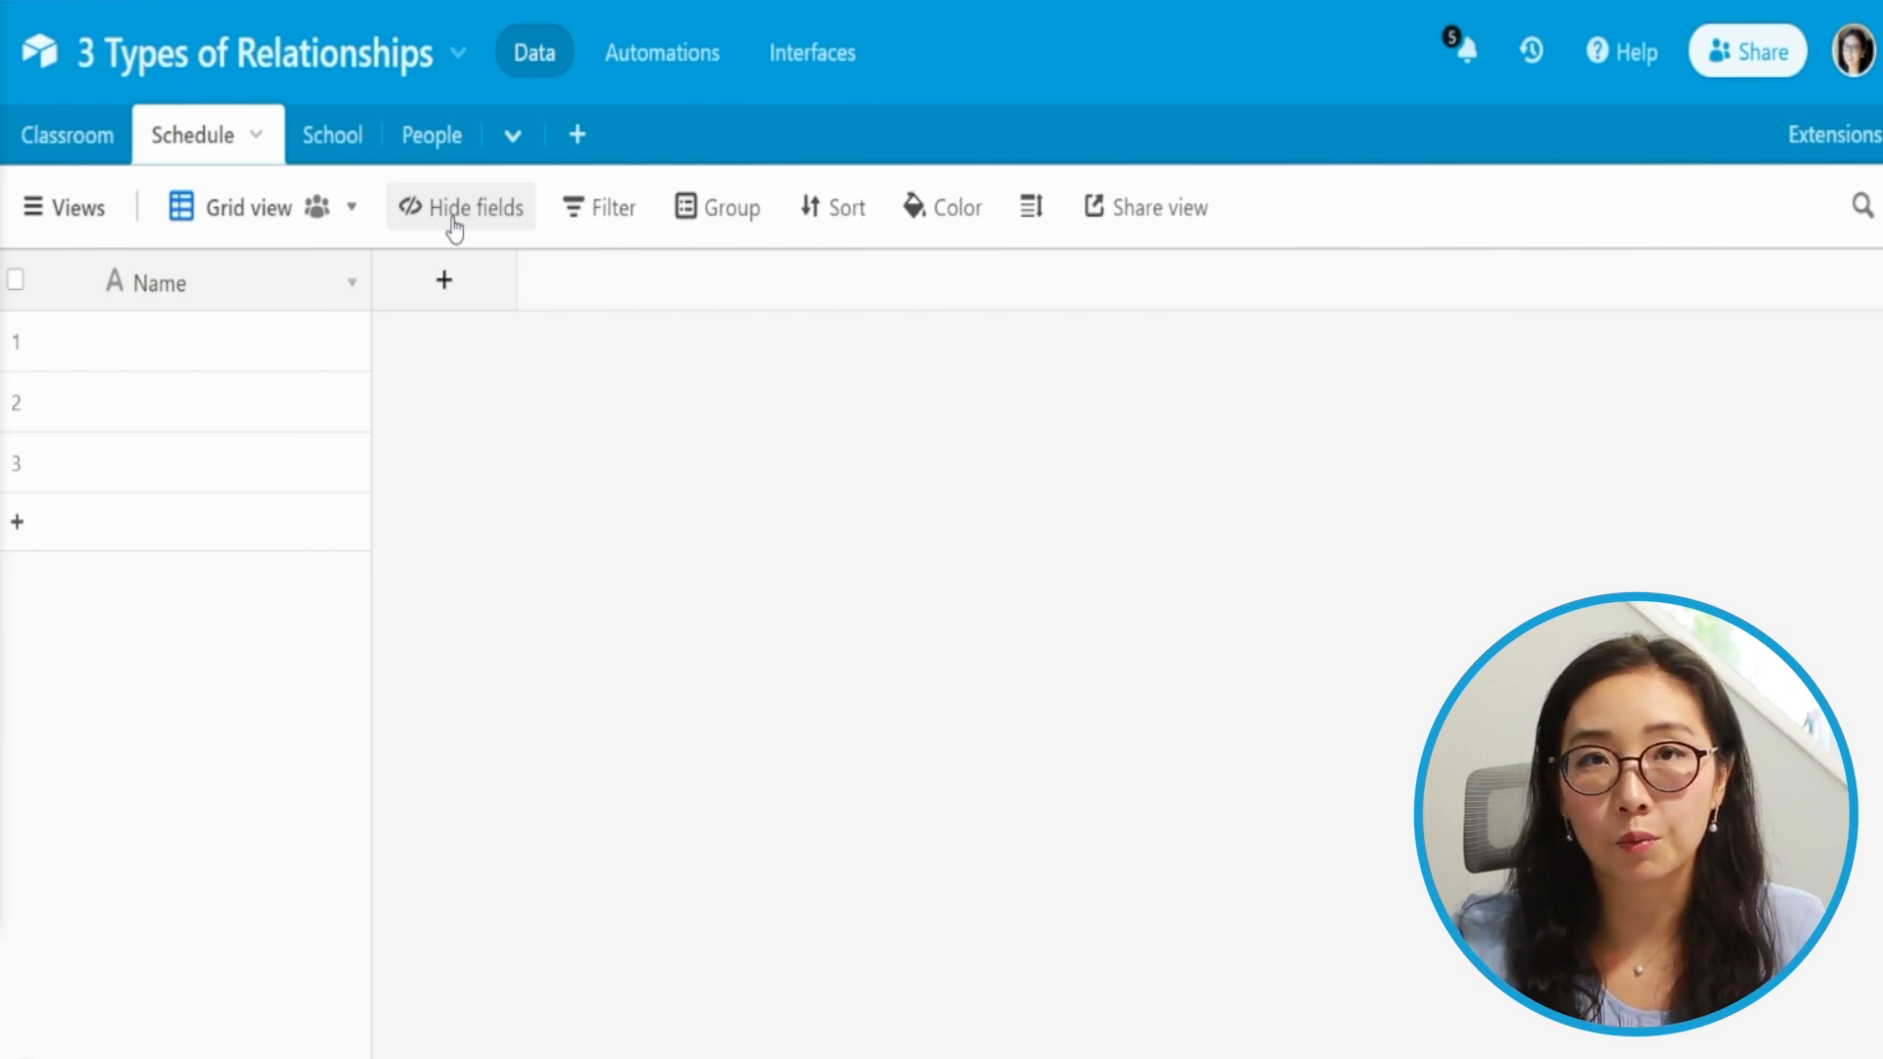
Add a field named Classroom to the Schedule table that links to the Classroom table.
left_click(475, 297)
type("Classroom")
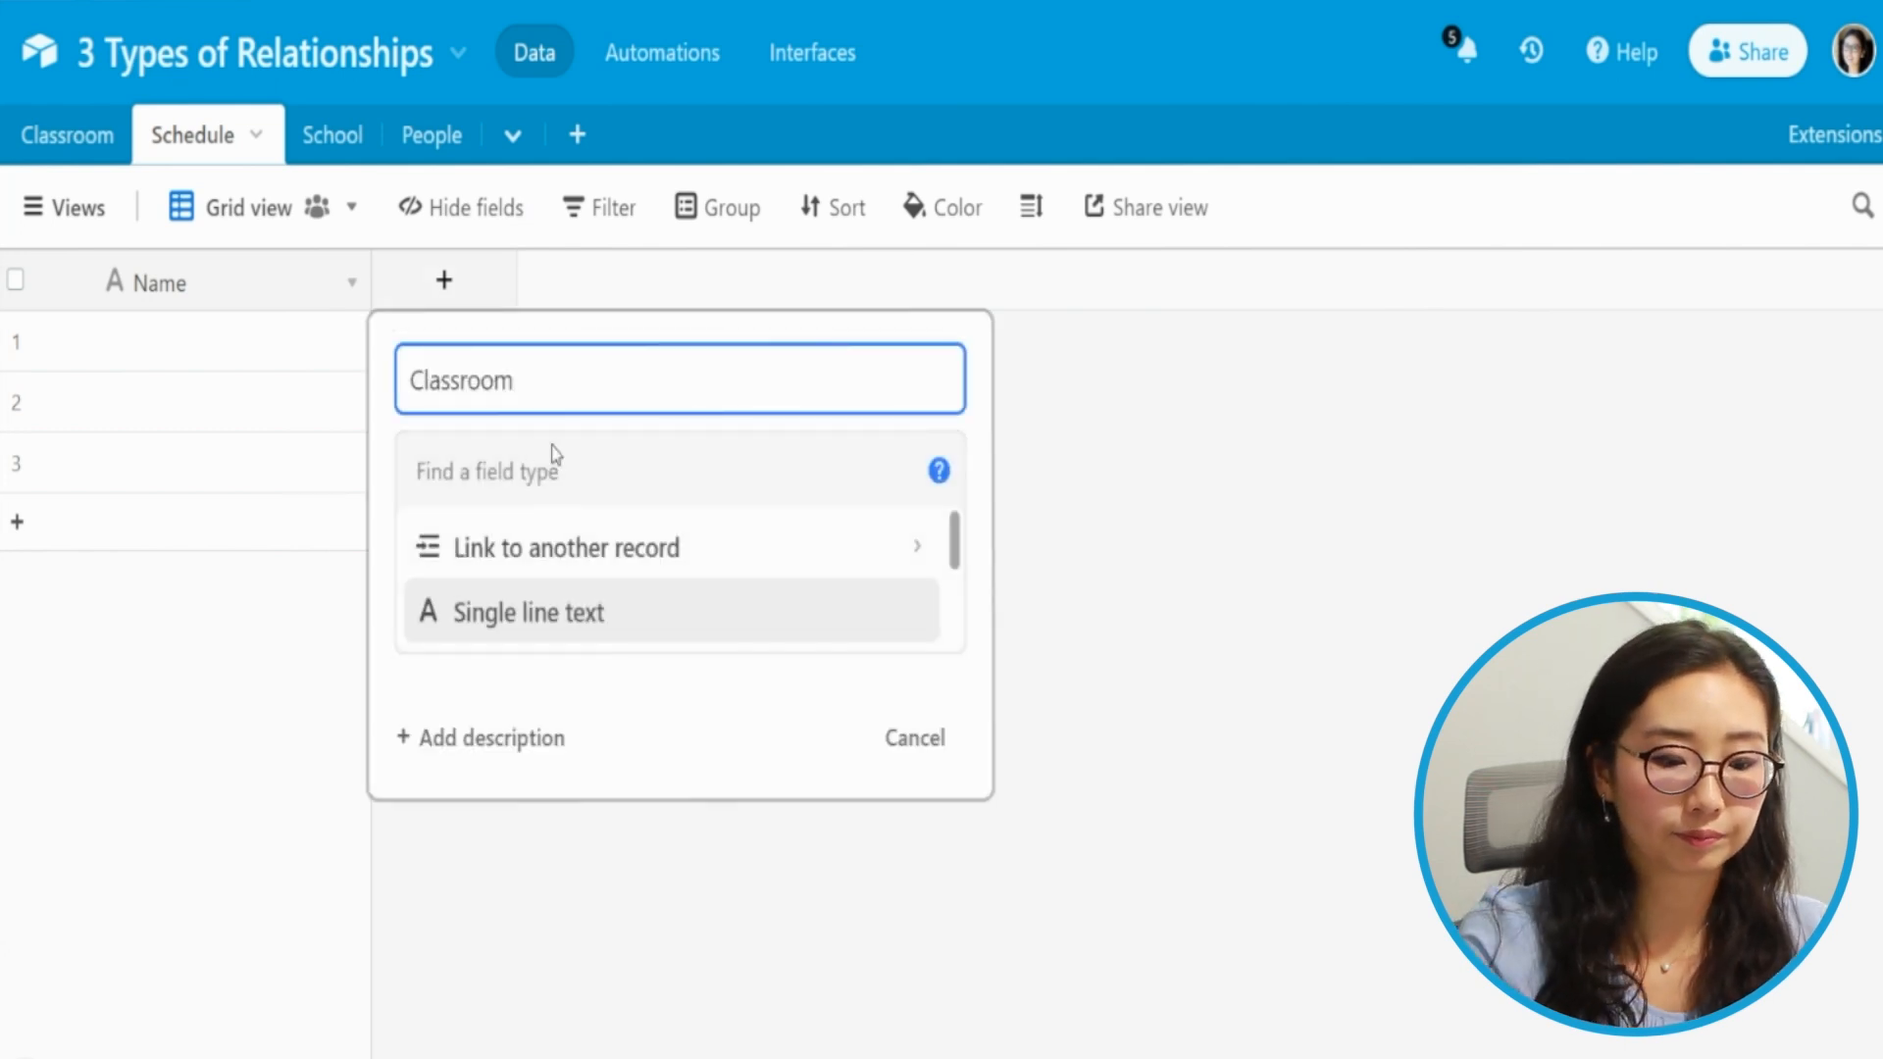
left_click(639, 546)
left_click(500, 554)
left_click(891, 736)
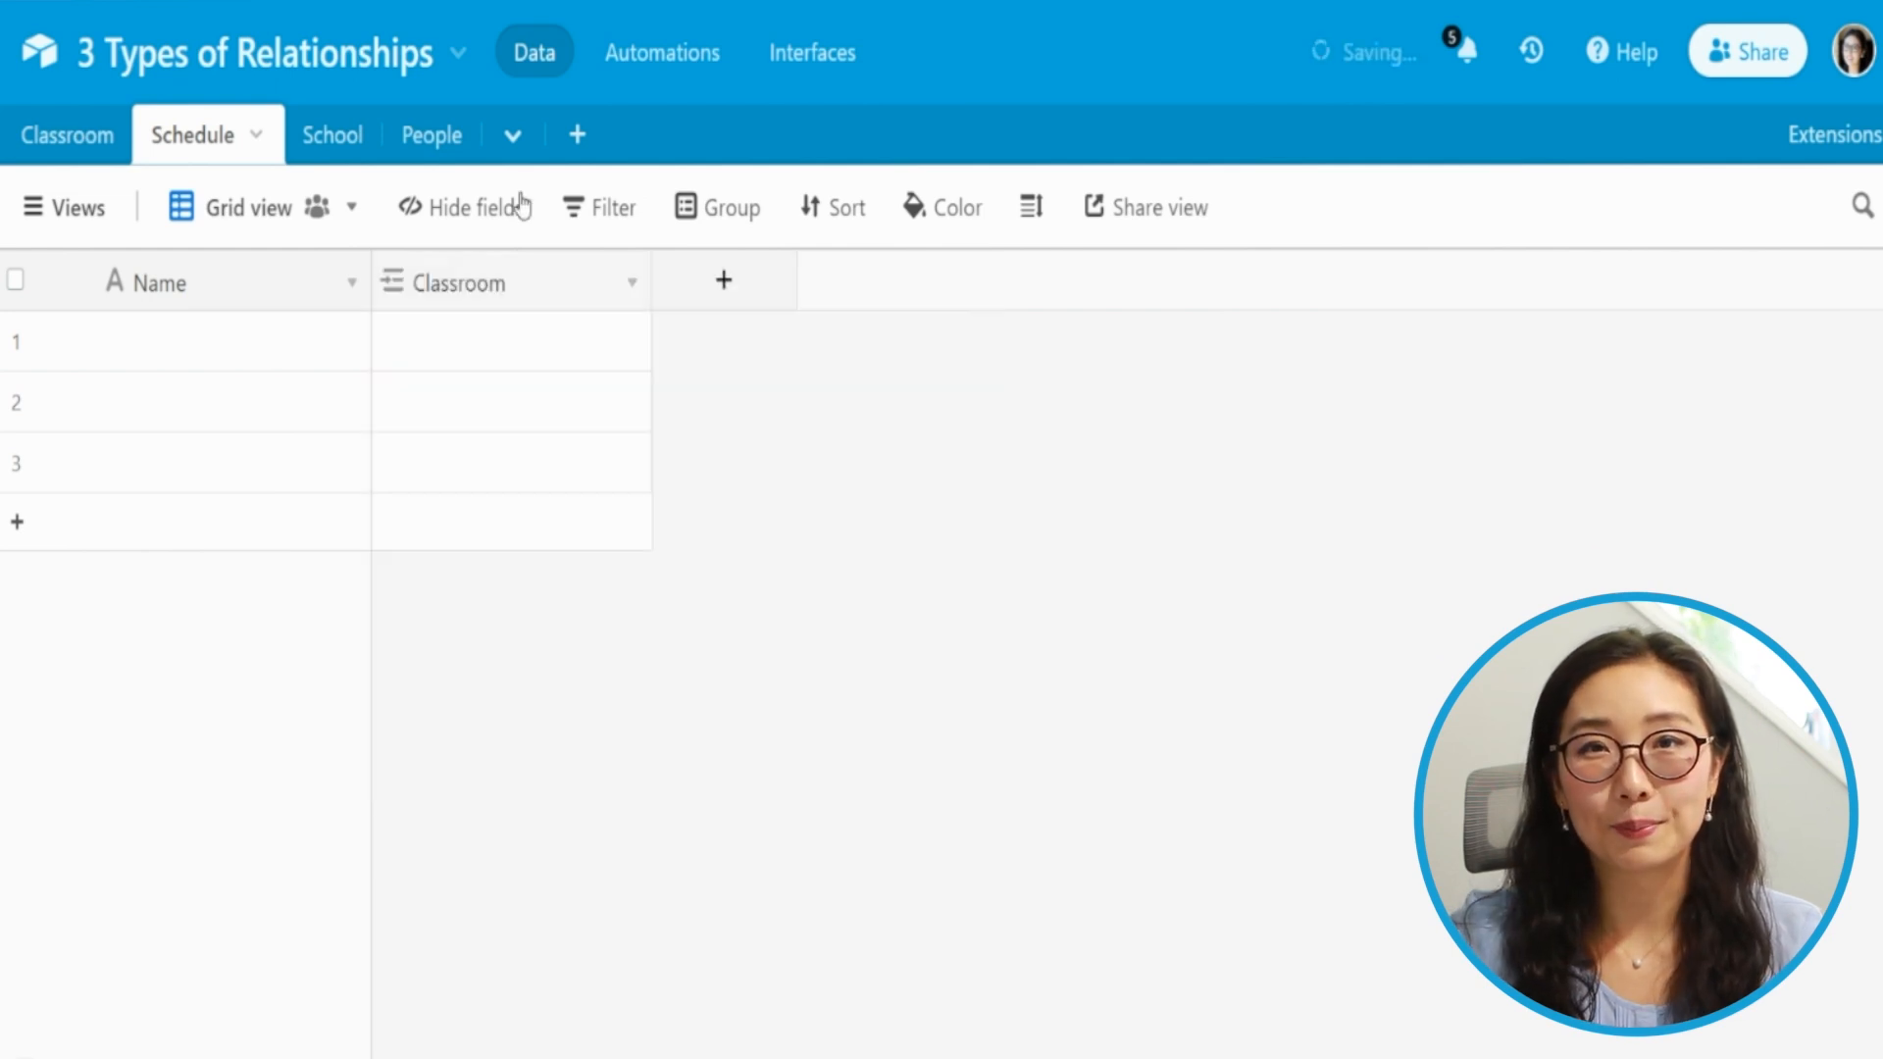
Add a Teacher field to the Schedule table that links to the People table, keeping linking to multiple records allowed.
left_click(714, 300)
type("T")
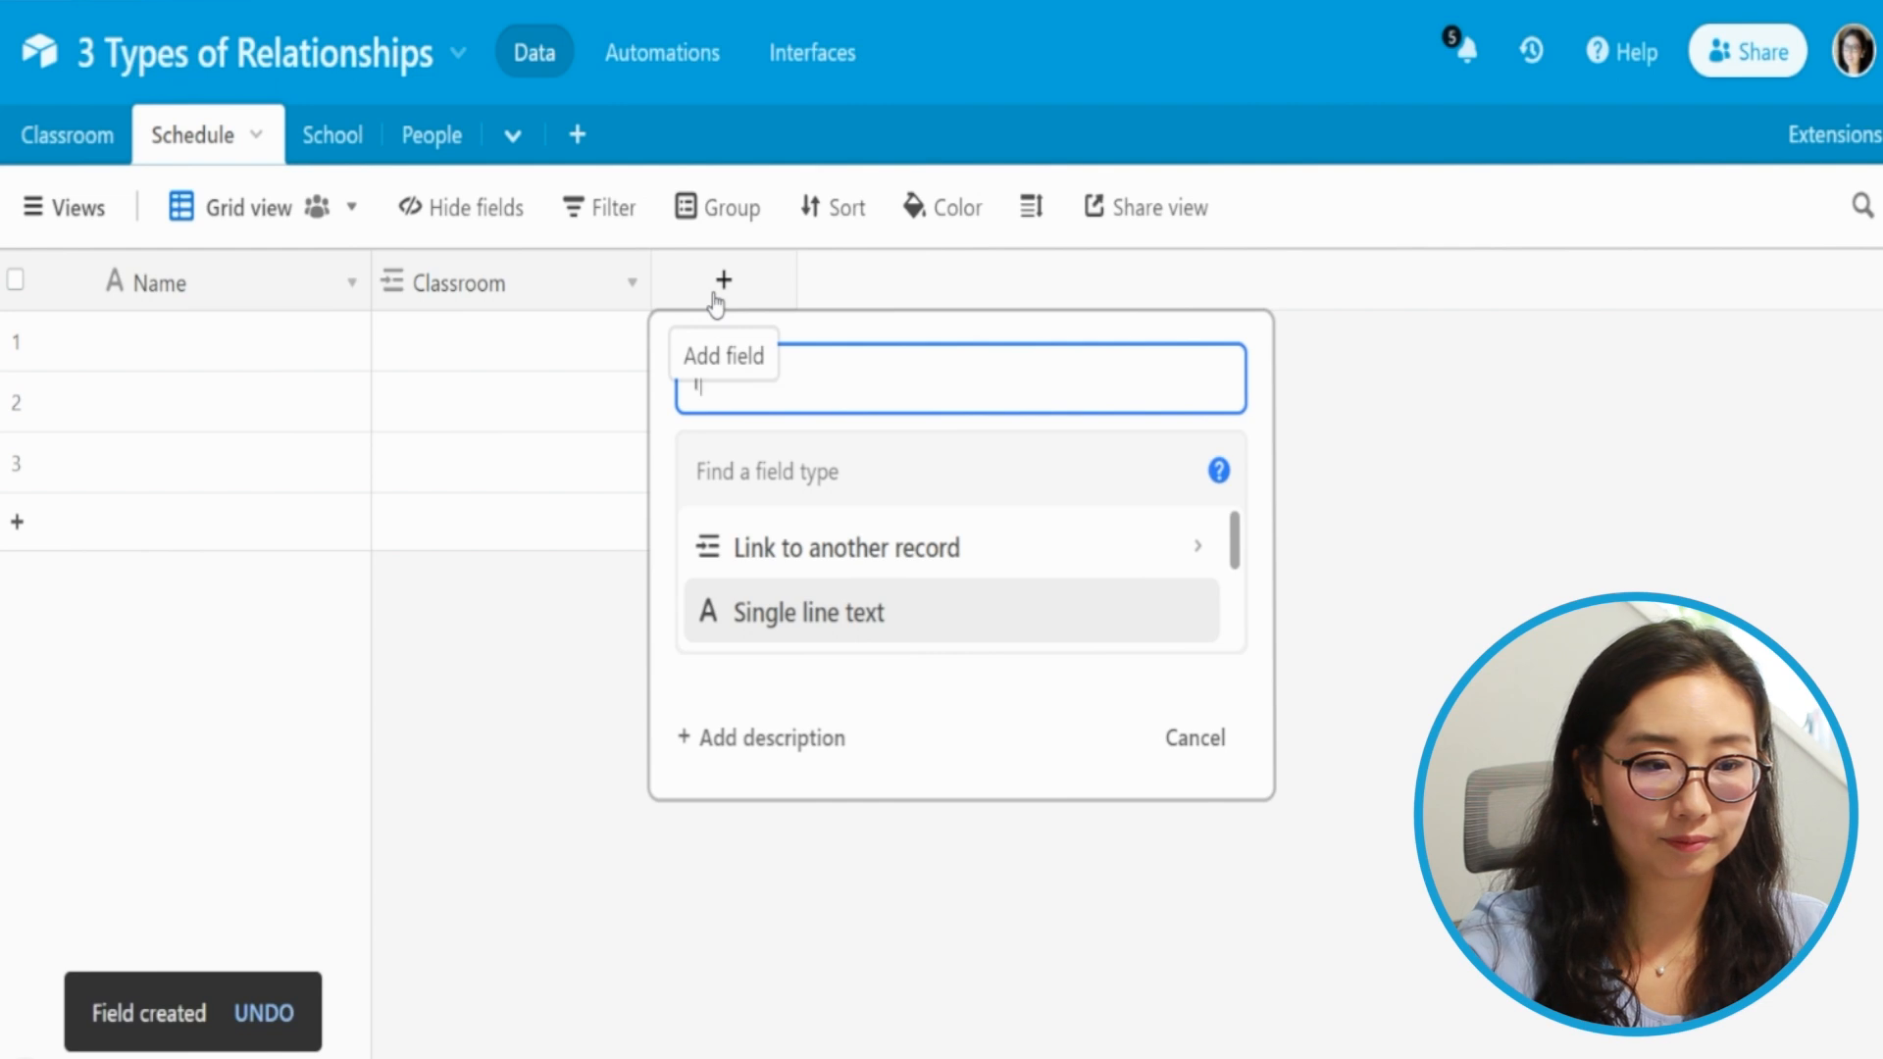
key("BackSpace")
key("BackSpace")
type("eacher")
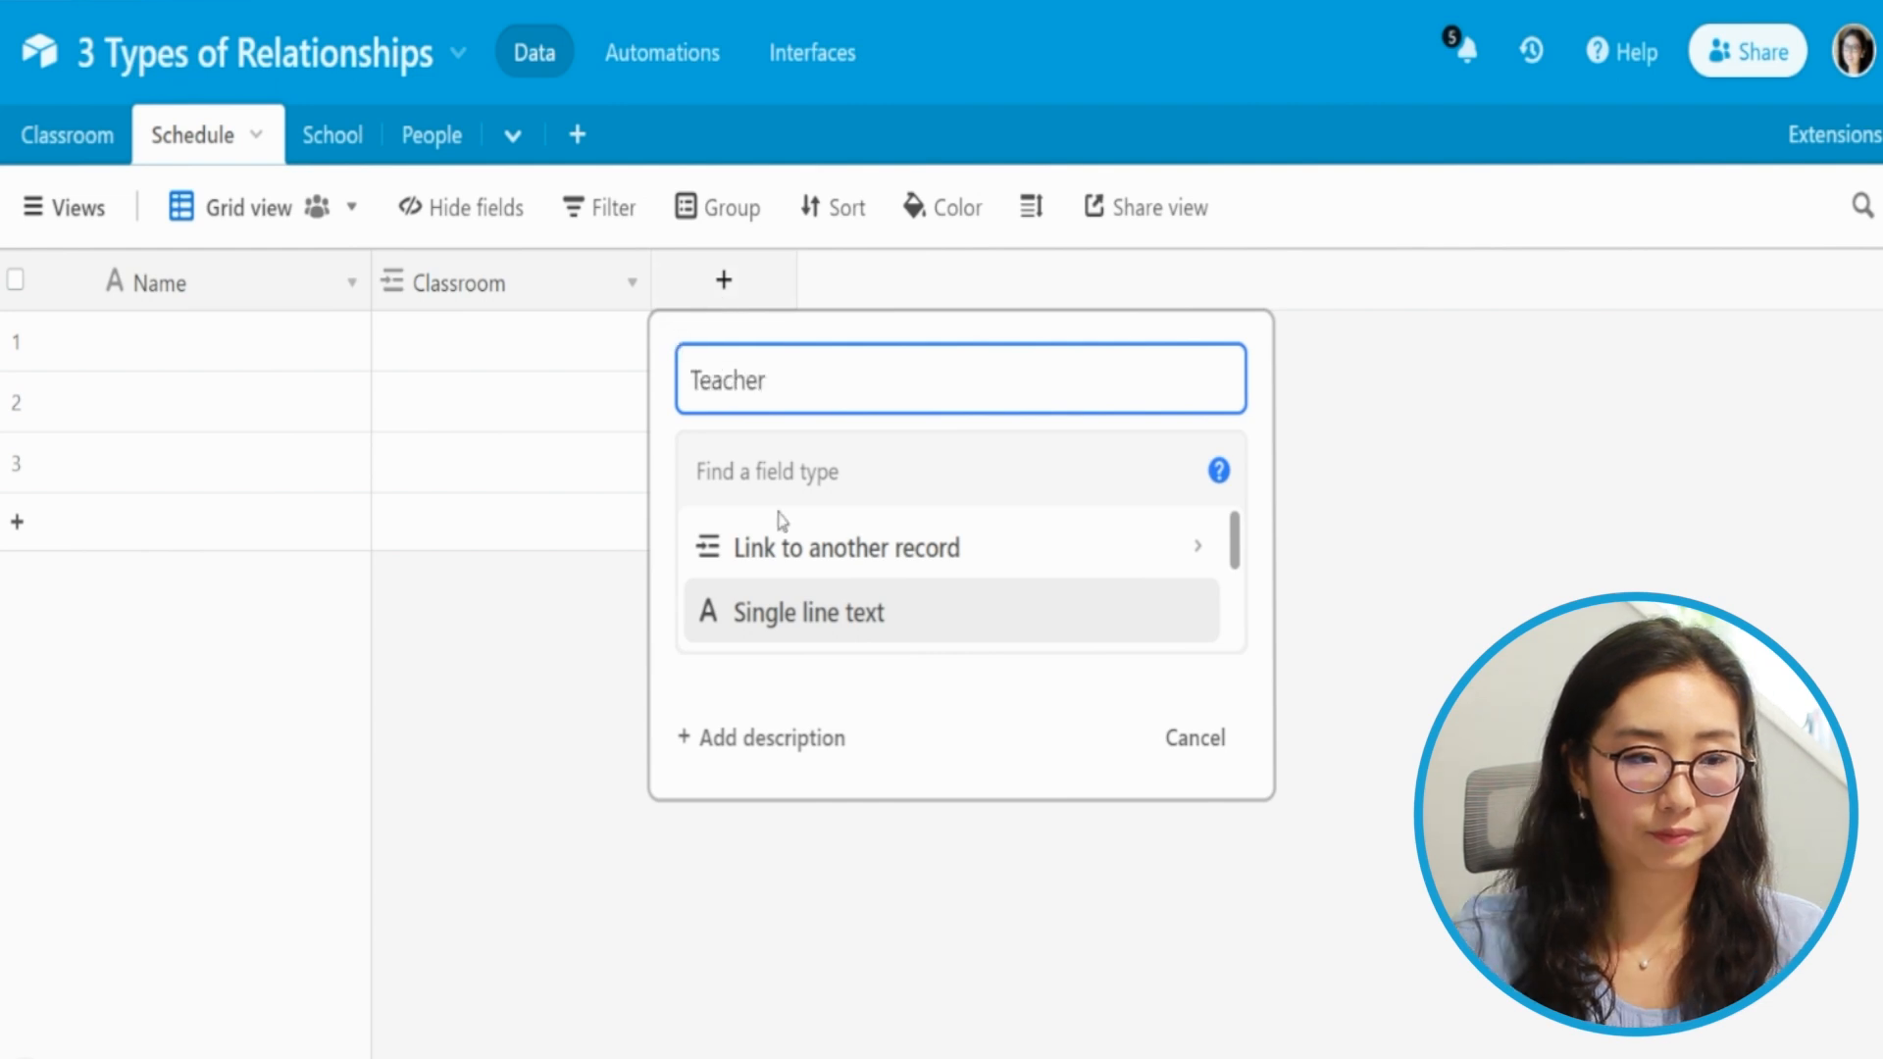
left_click(836, 549)
scroll(848, 598, "down", 2)
left_click(838, 554)
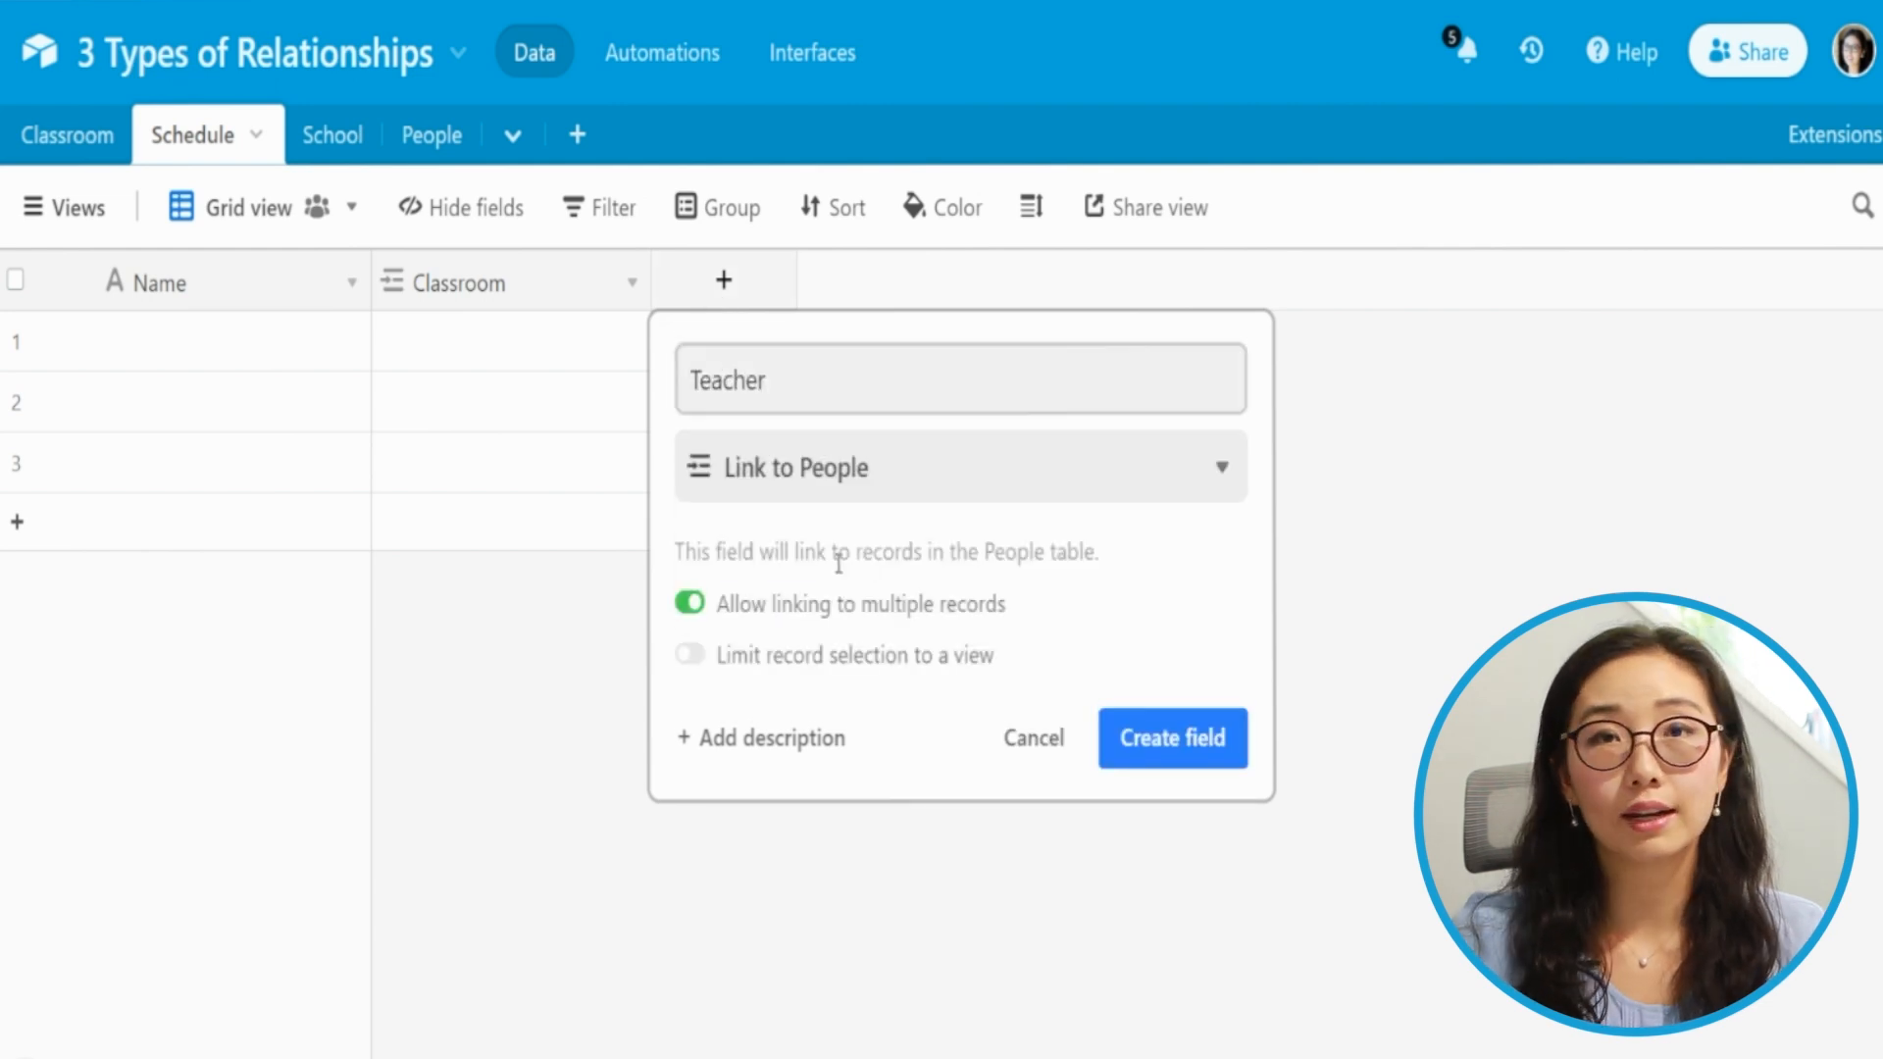
left_click(1118, 737)
Add a single line text field named Start Time to the Schedule table.
left_click(1006, 285)
type("Start Time")
key("Return")
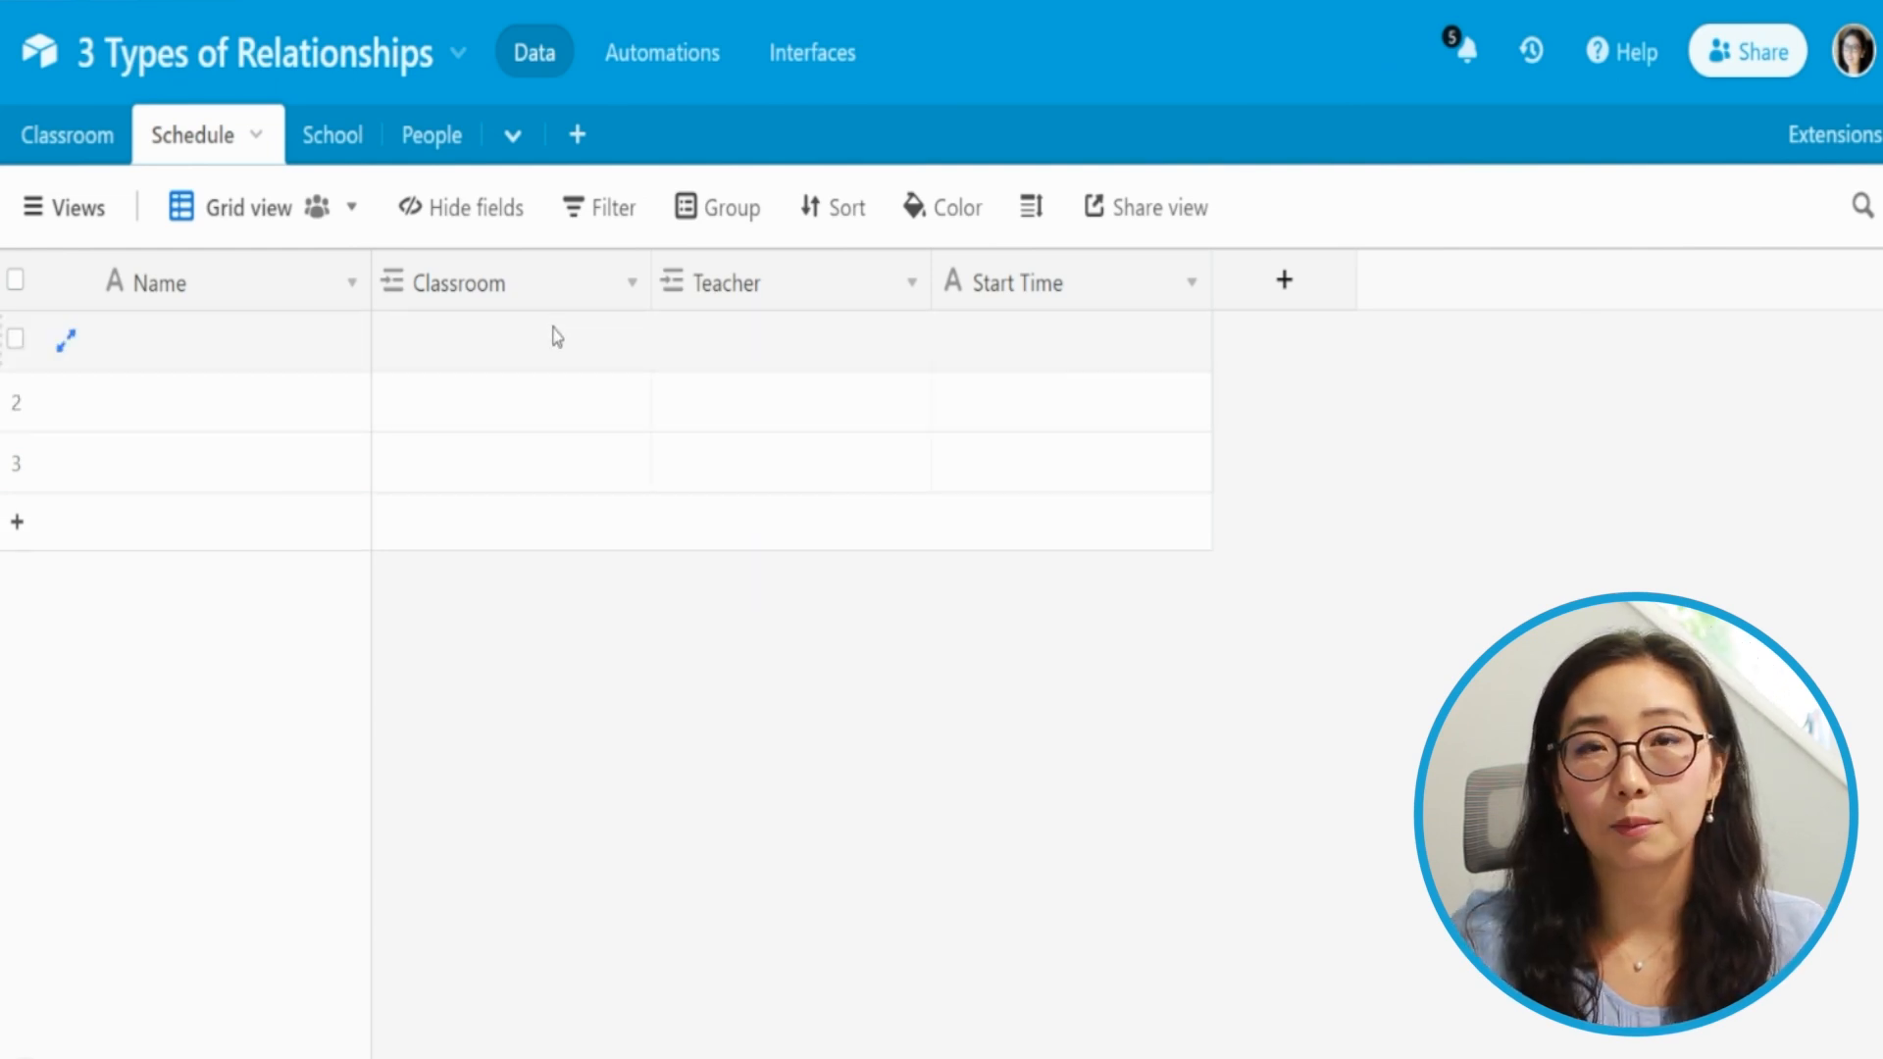
Link the first three Schedule records to Classroom 1, Classroom 2 and Classroom 3 respectively.
left_click(420, 330)
left_click(419, 330)
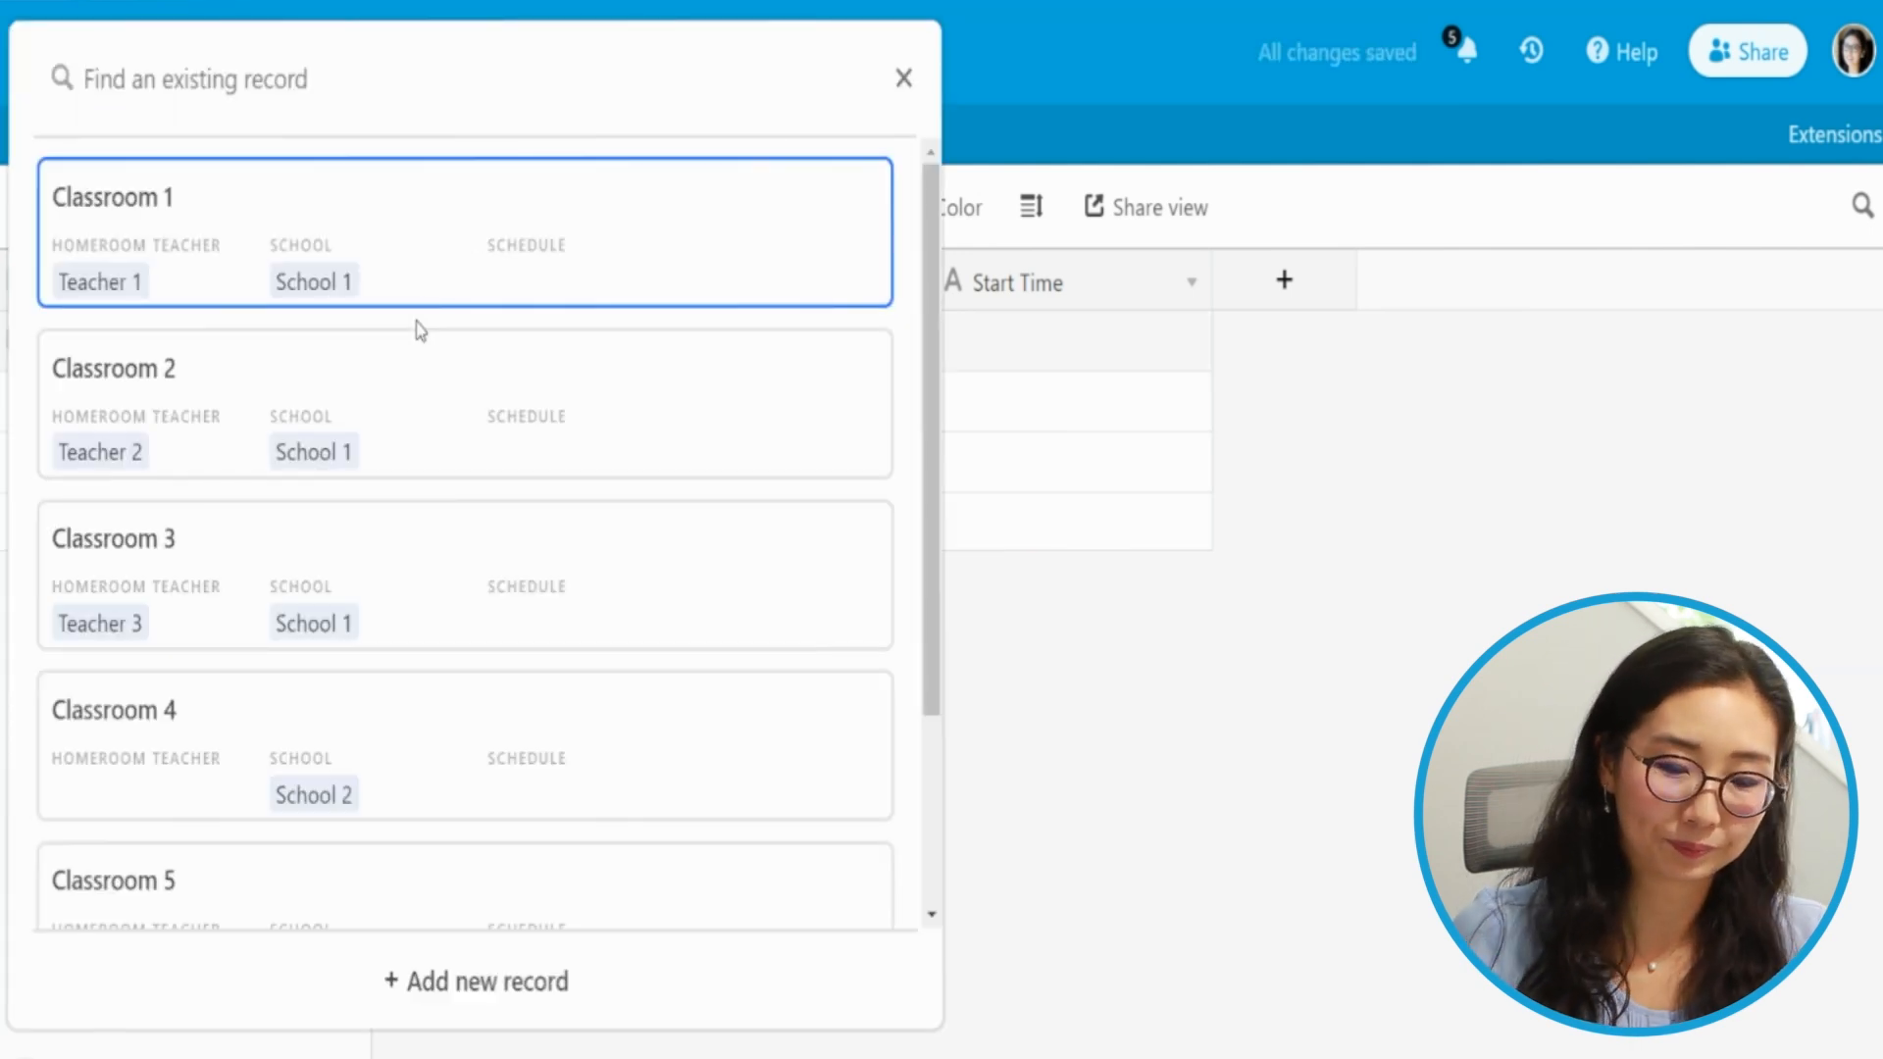
left_click(451, 289)
double_click(504, 411)
left_click(332, 384)
left_click(513, 467)
left_click(508, 471)
left_click(362, 559)
left_click(664, 355)
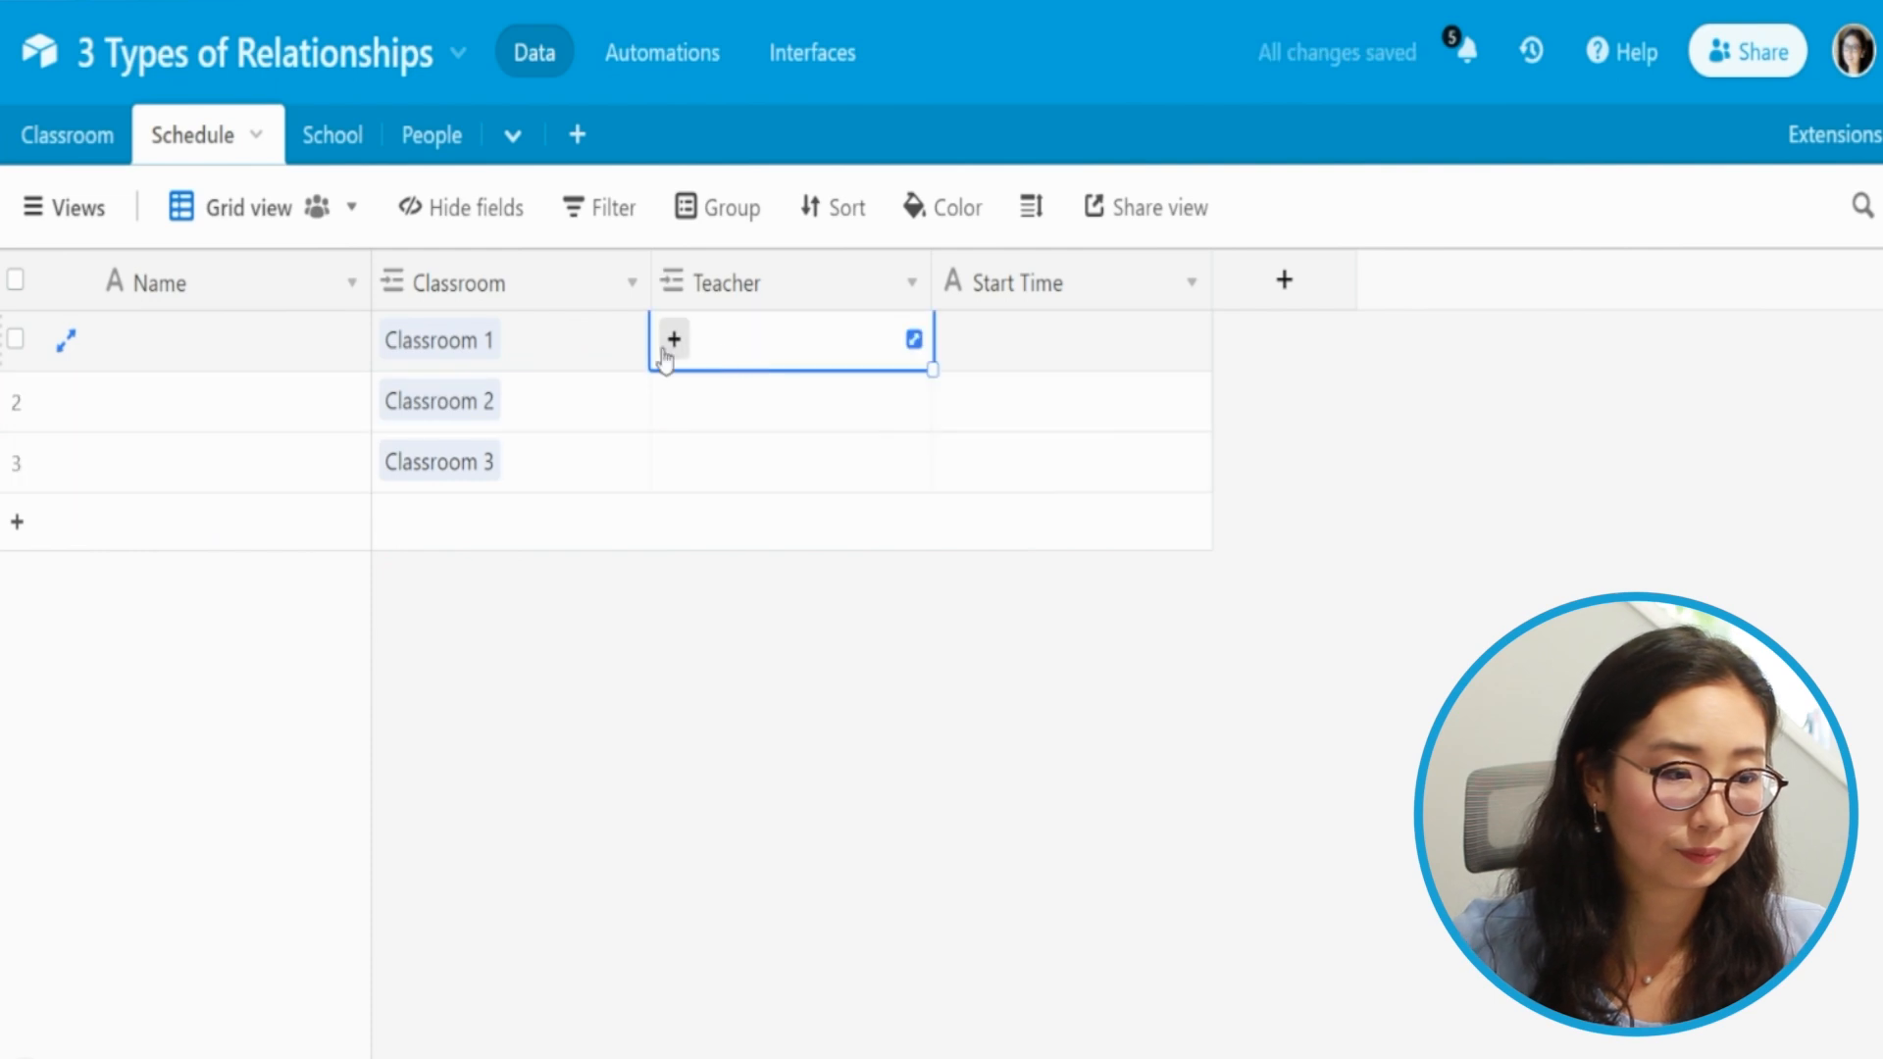
left_click(664, 353)
left_click(488, 267)
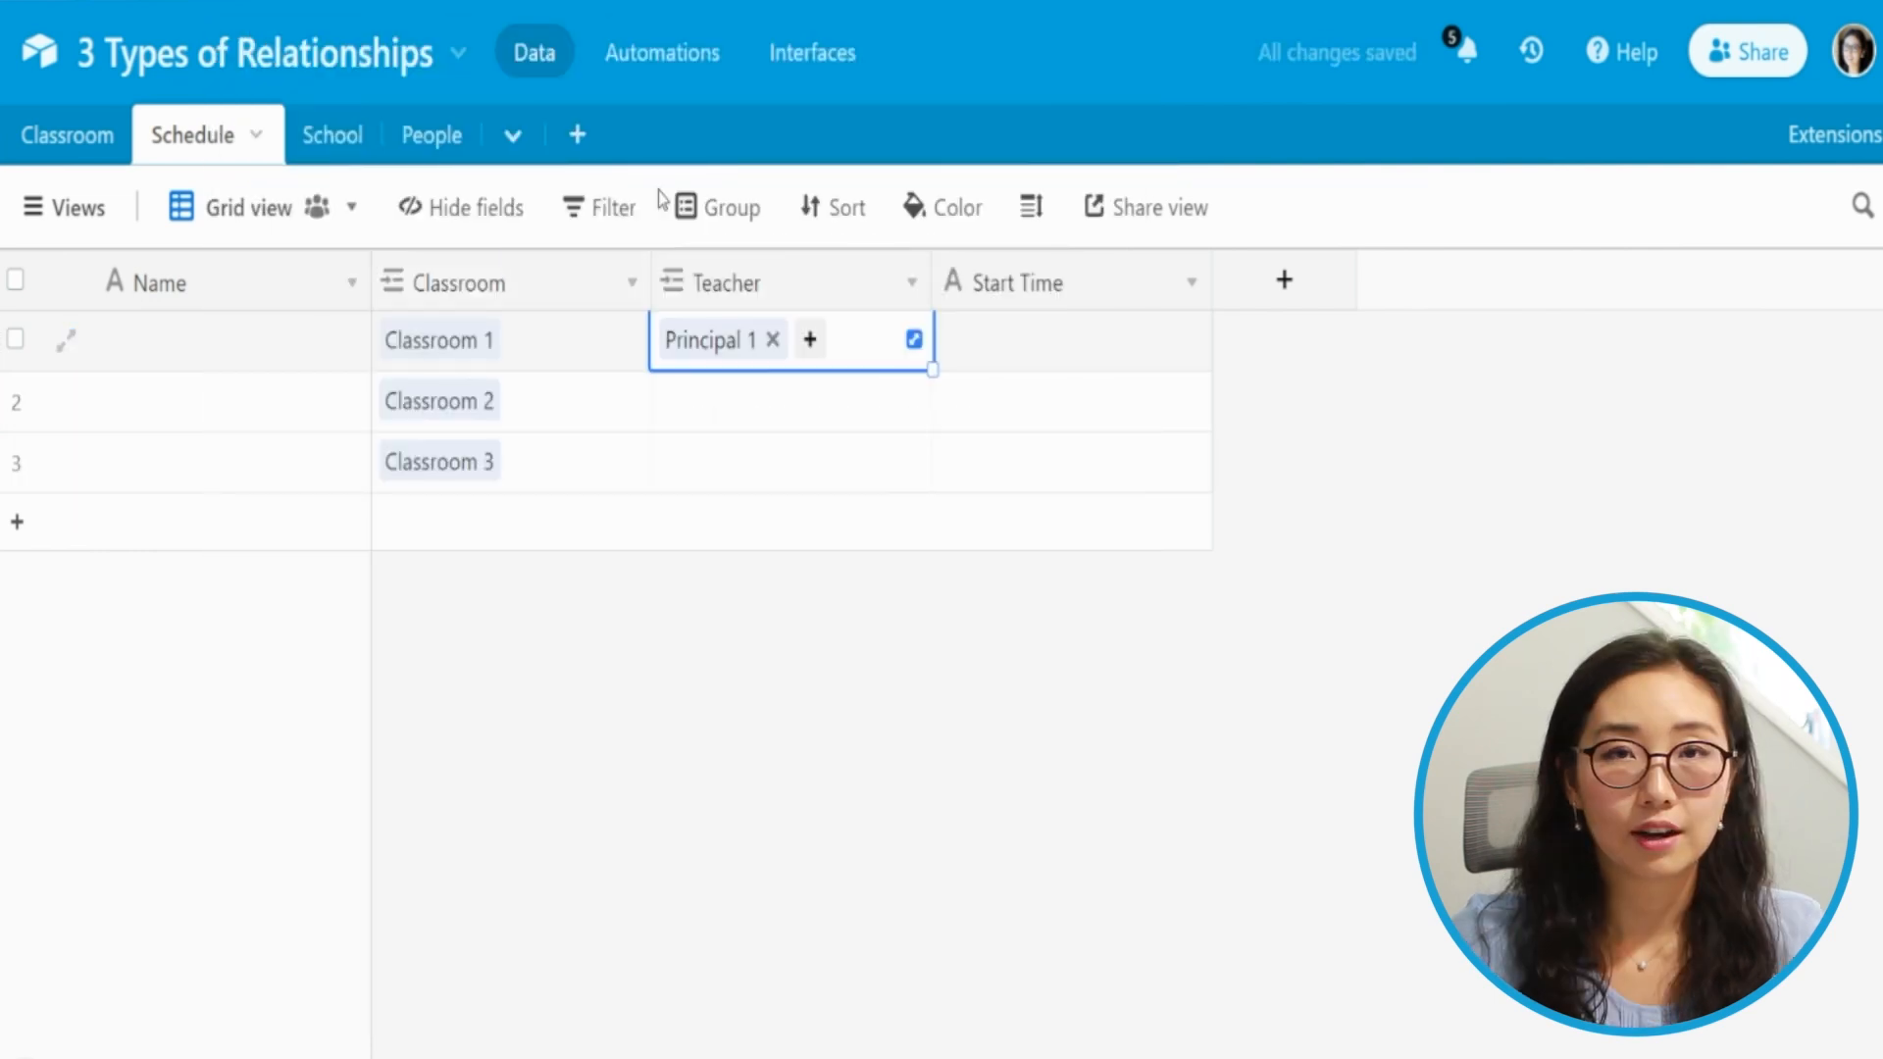
key("Delete")
Link Teacher 1 as the teacher of the first three Schedule records.
type("tea")
key("Return")
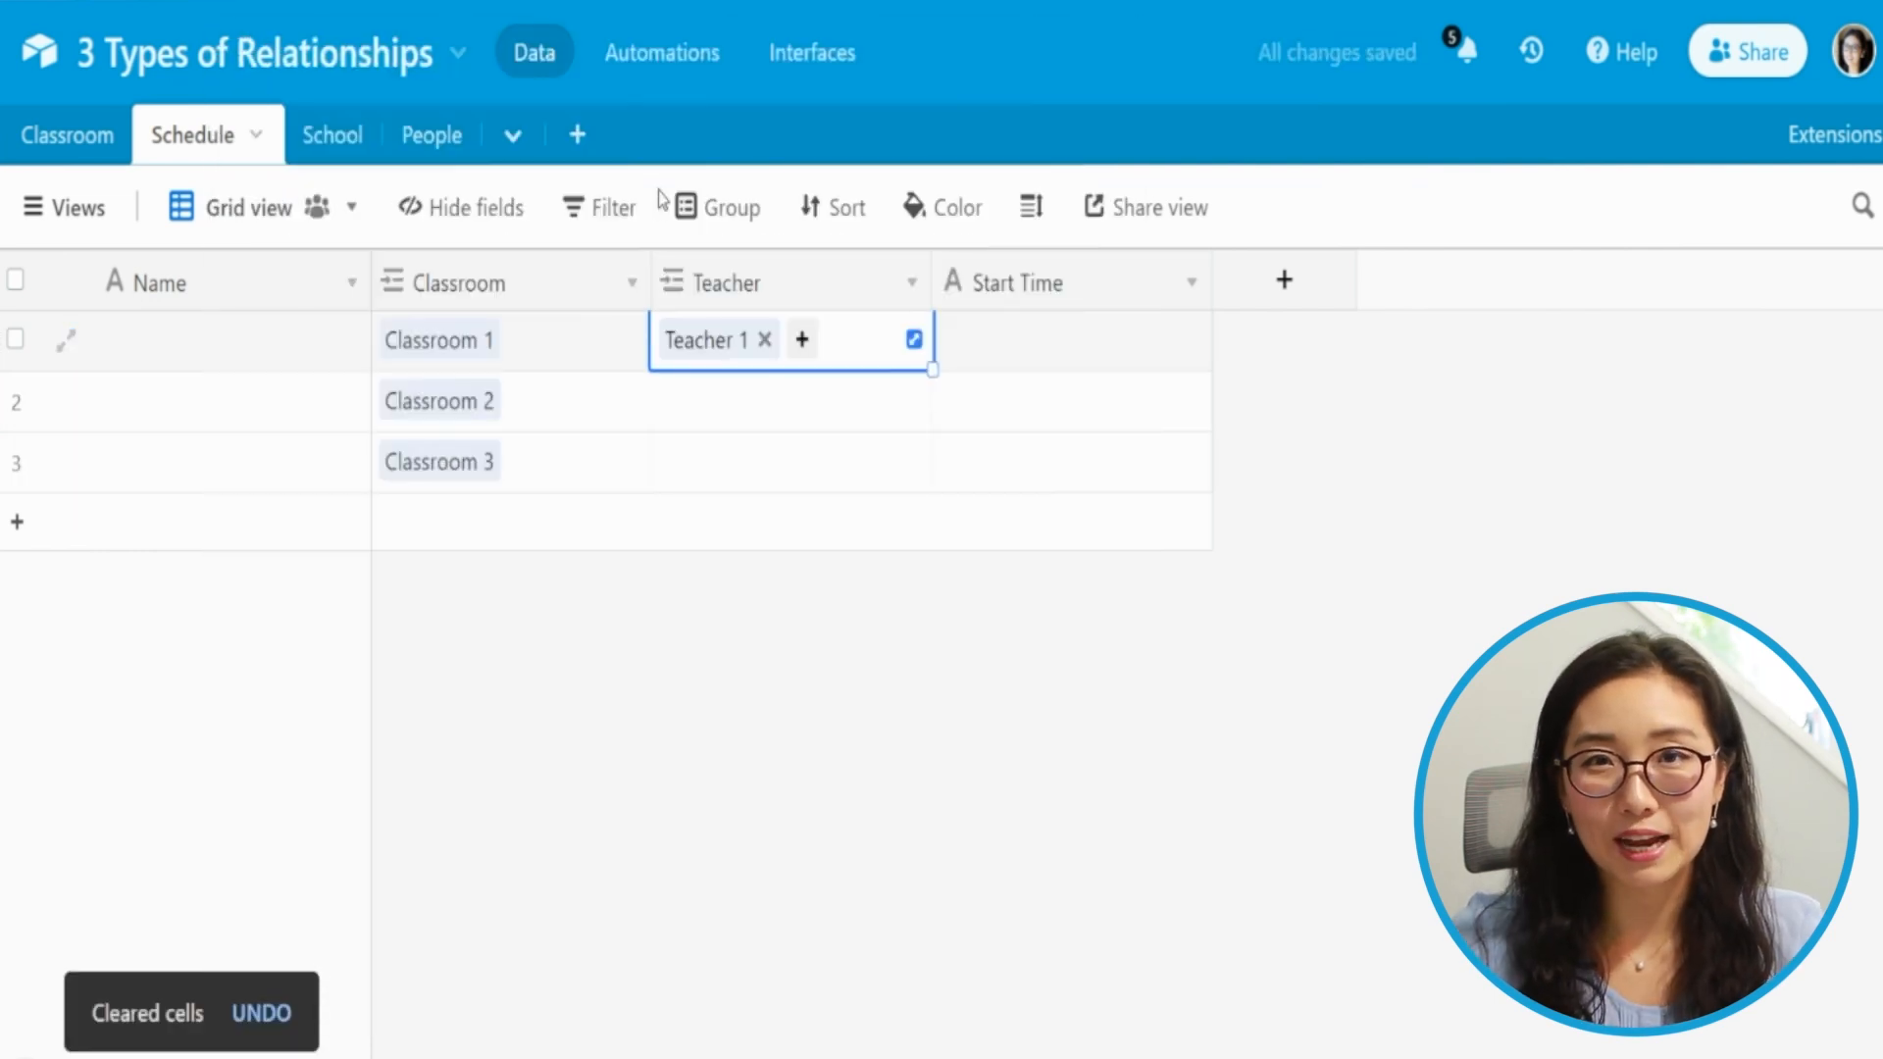
key("ctrl+c")
key("Down")
key("ctrl+v")
key("Down")
key("ctrl+v")
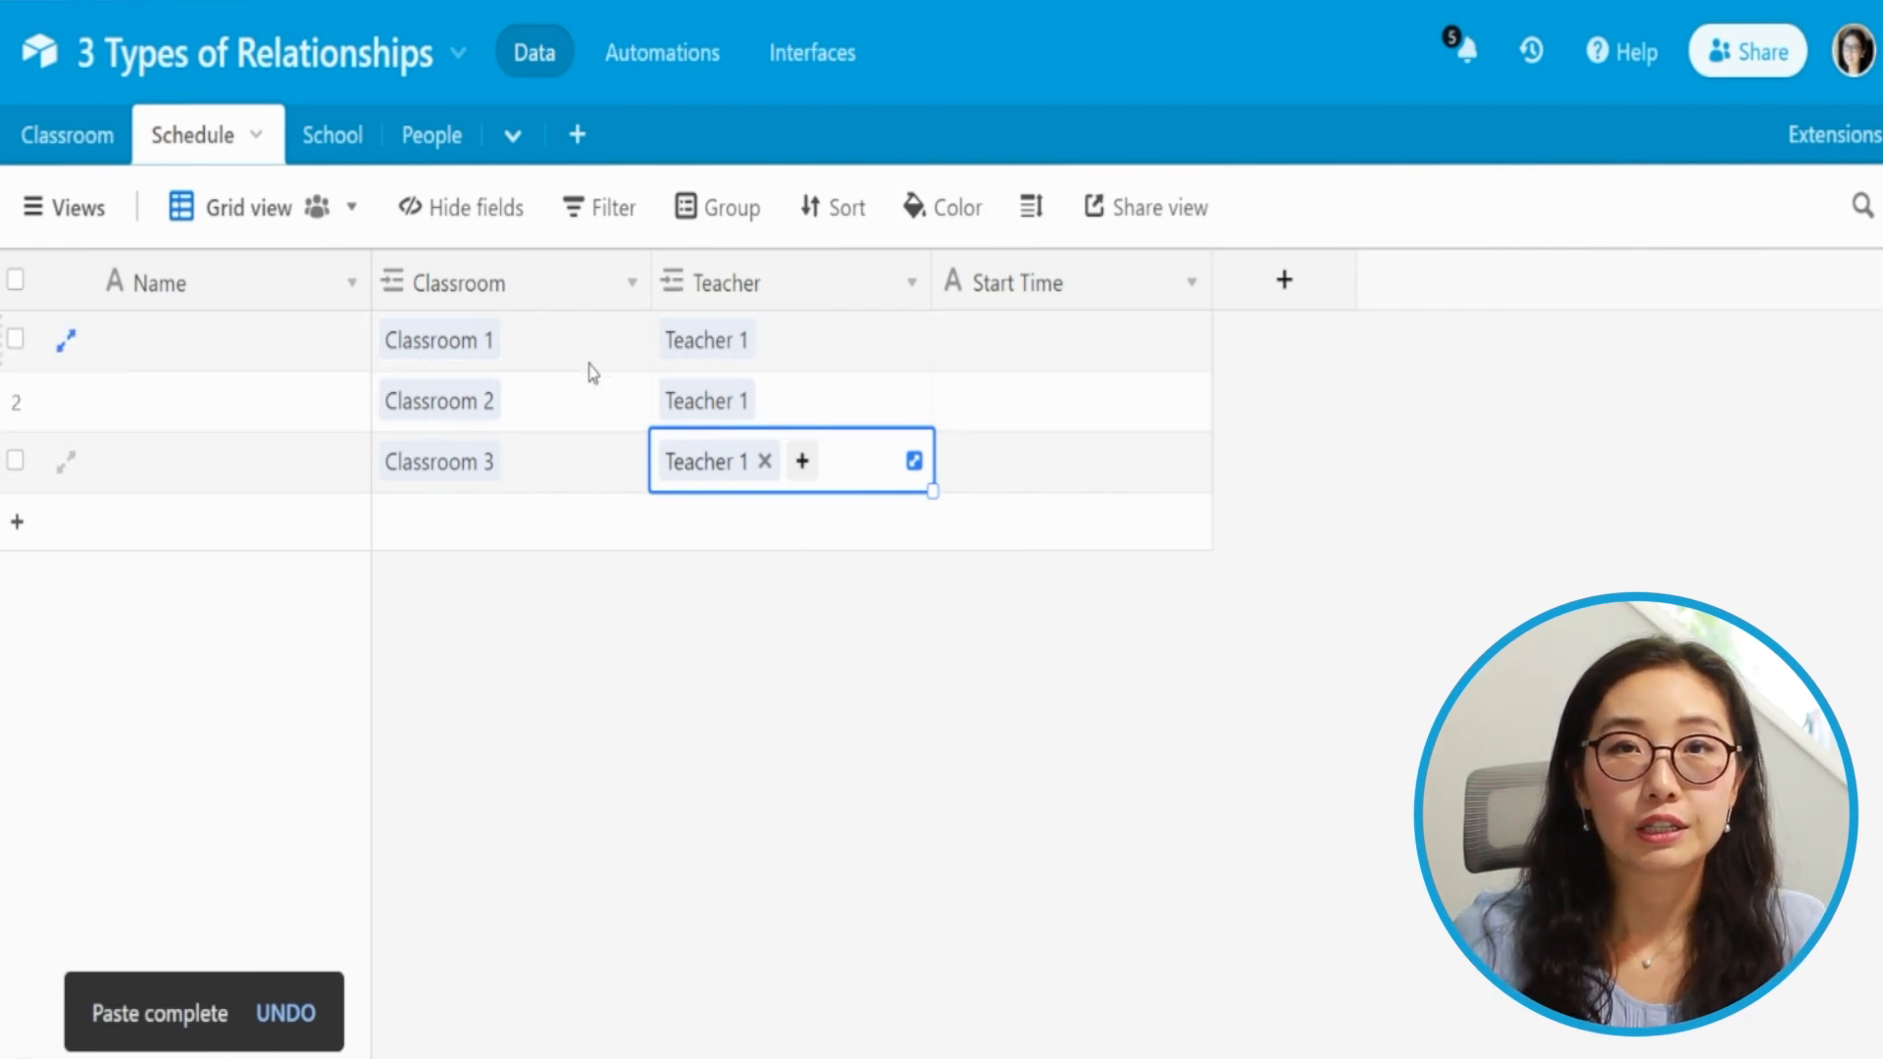
Enter the start times 10 am, 11 am and 1 pm for the three Schedule records.
left_click(977, 343)
type("10 am")
key("Return")
type("11")
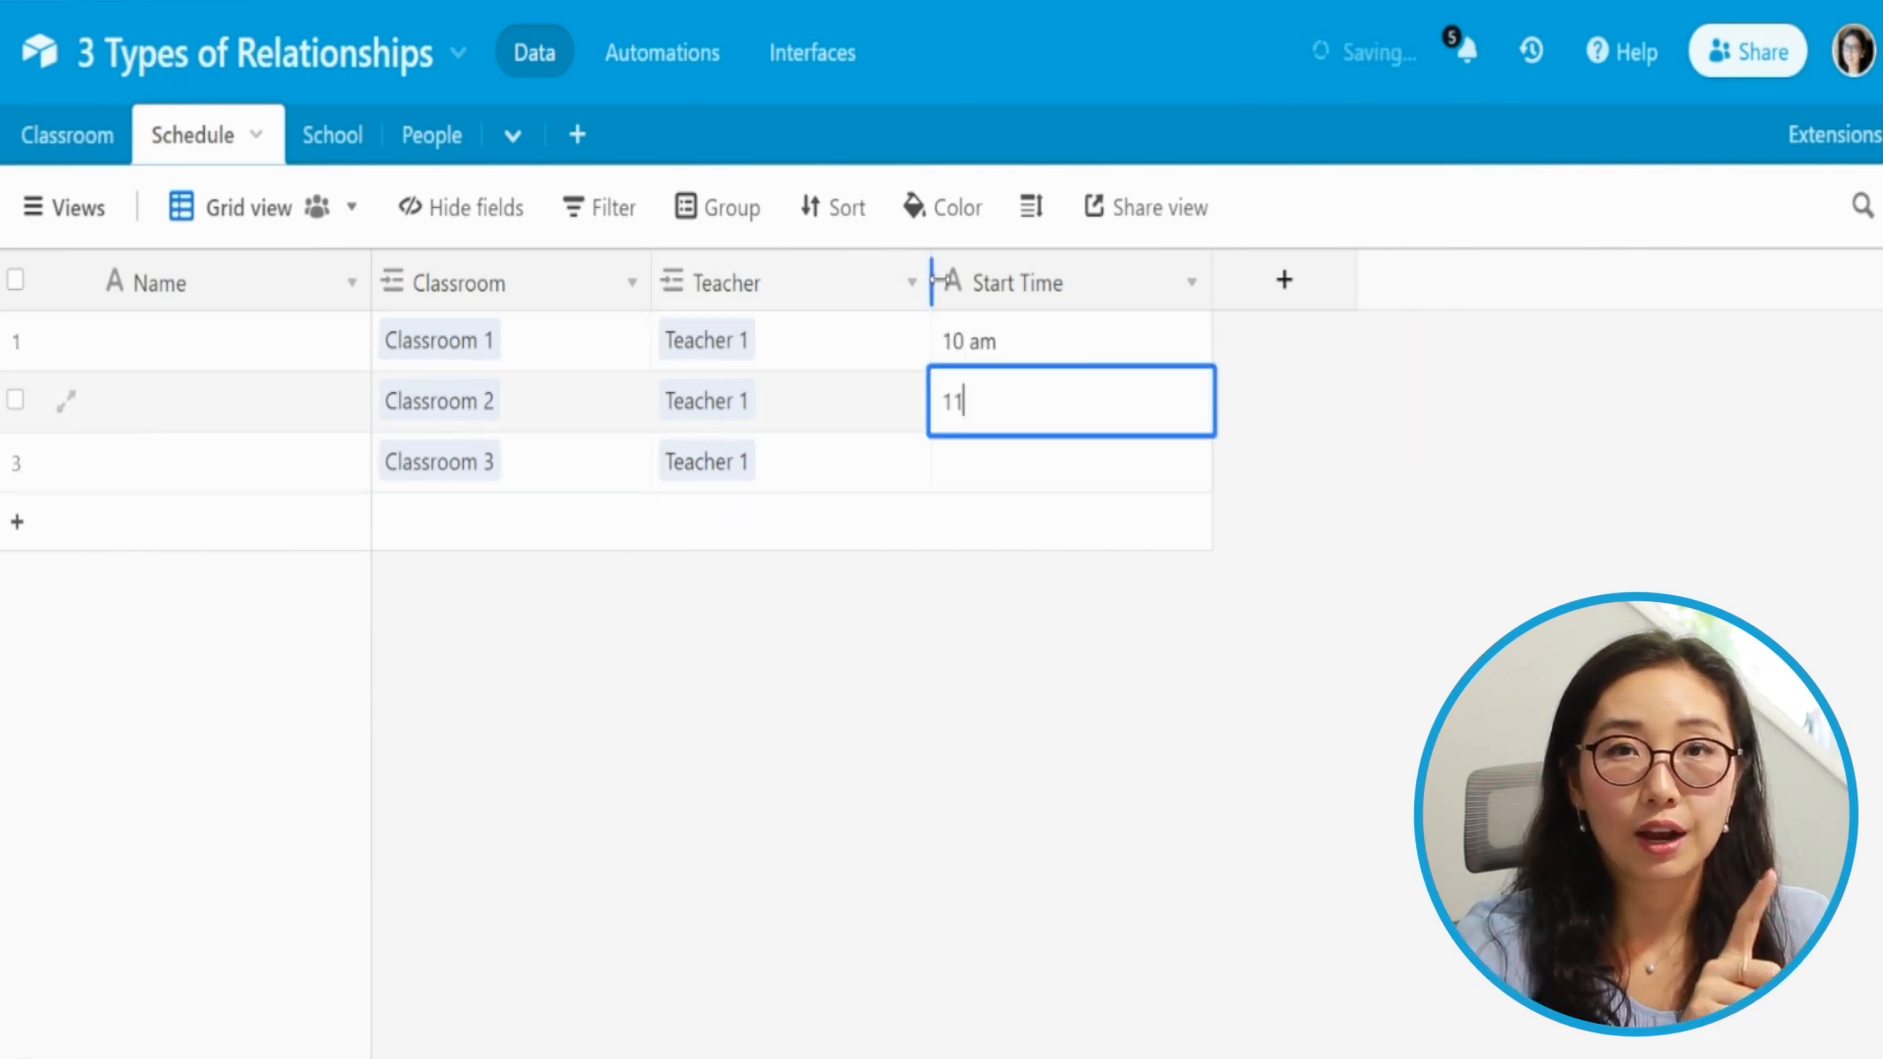
type(" am")
key("Return")
type("1")
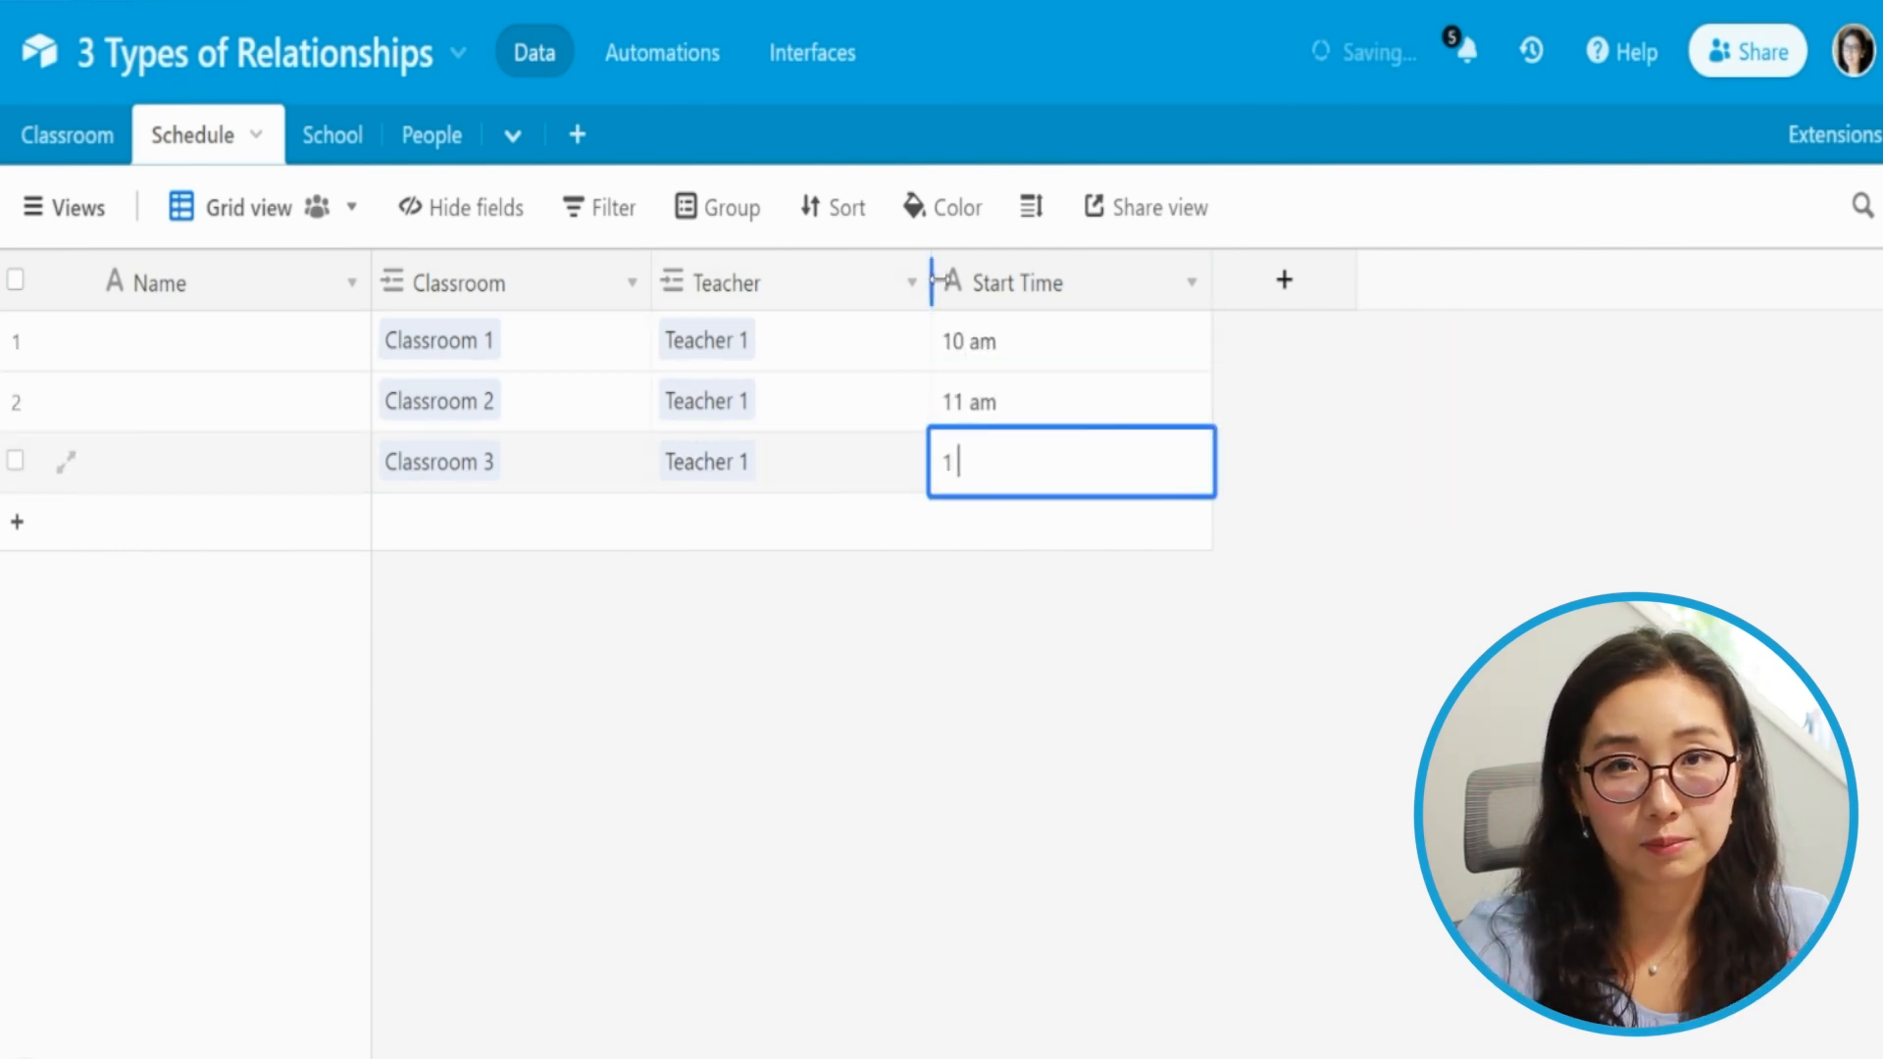
type(" pm")
key("Return")
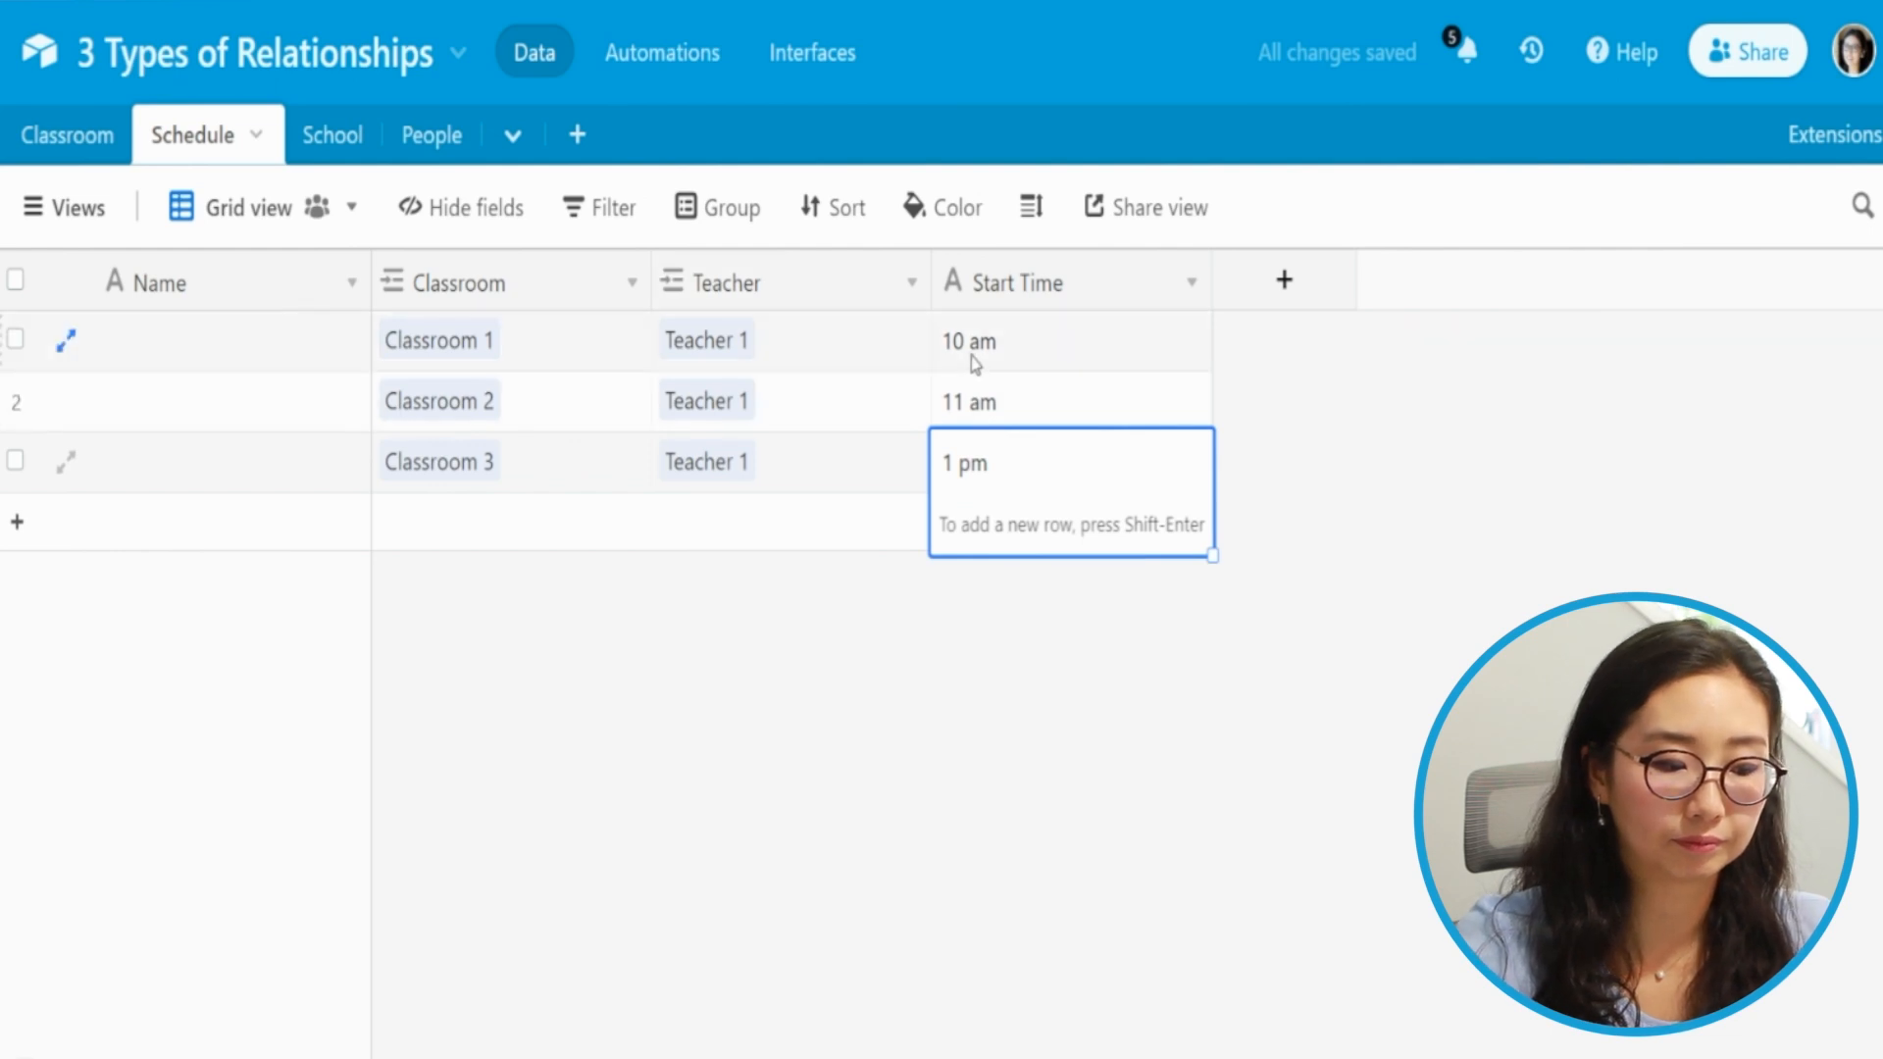
left_click_drag(564, 358, 930, 465)
left_click(1021, 470)
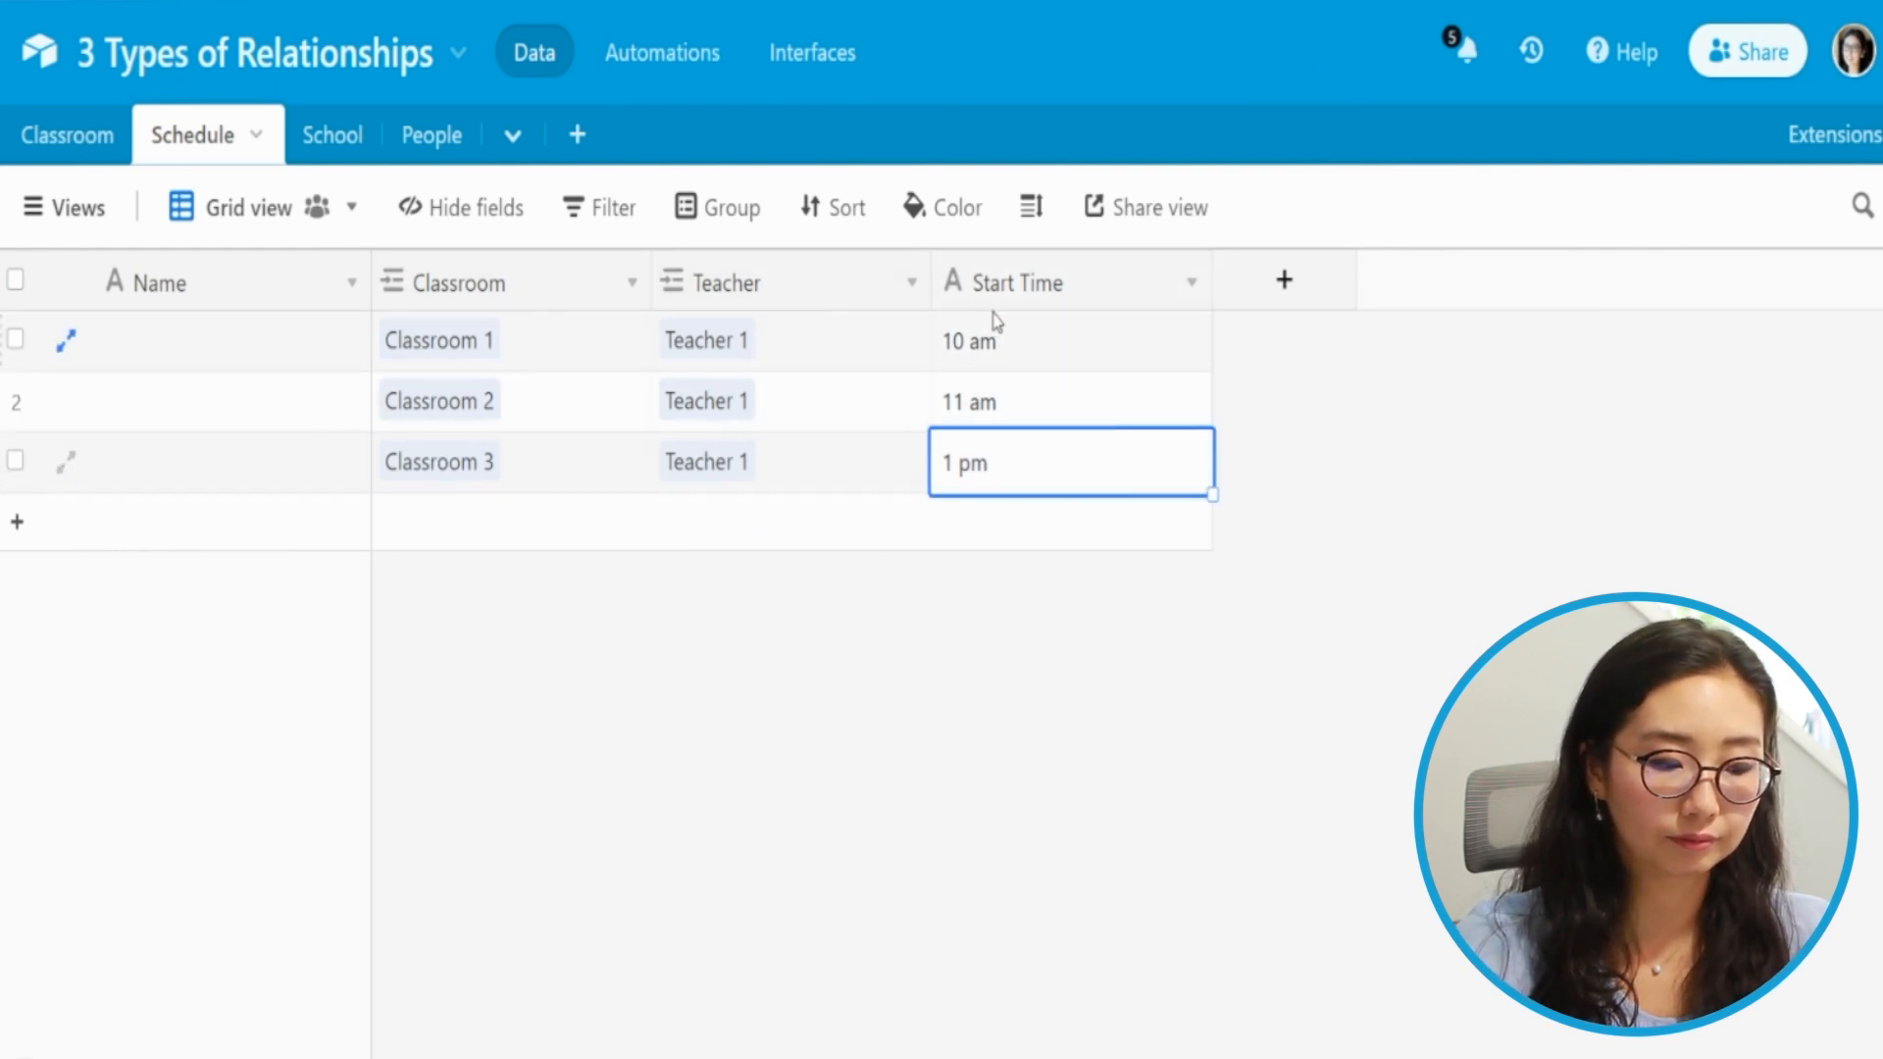
Add six more Schedule records that repeat the Classroom 1, Classroom 2 and Classroom 3 links twice.
left_click(549, 473)
key("shift+Return")
key("shift+Return")
key("shift+Return")
key("Up")
key("Up")
key("Up")
key("Up")
key("Up")
key("shift+Down")
key("shift+Down")
key("ctrl+c")
key("Down")
key("Down")
key("Down")
key("ctrl+v")
key("Down")
key("Down")
key("Down")
key("ctrl+v")
key("Return")
Link Teacher 2 as the teacher of Schedule records 4 to 6.
key("Left")
key("Up")
key("Up")
key("Up")
key("Return")
type("T")
left_click(552, 481)
key("ctrl+c")
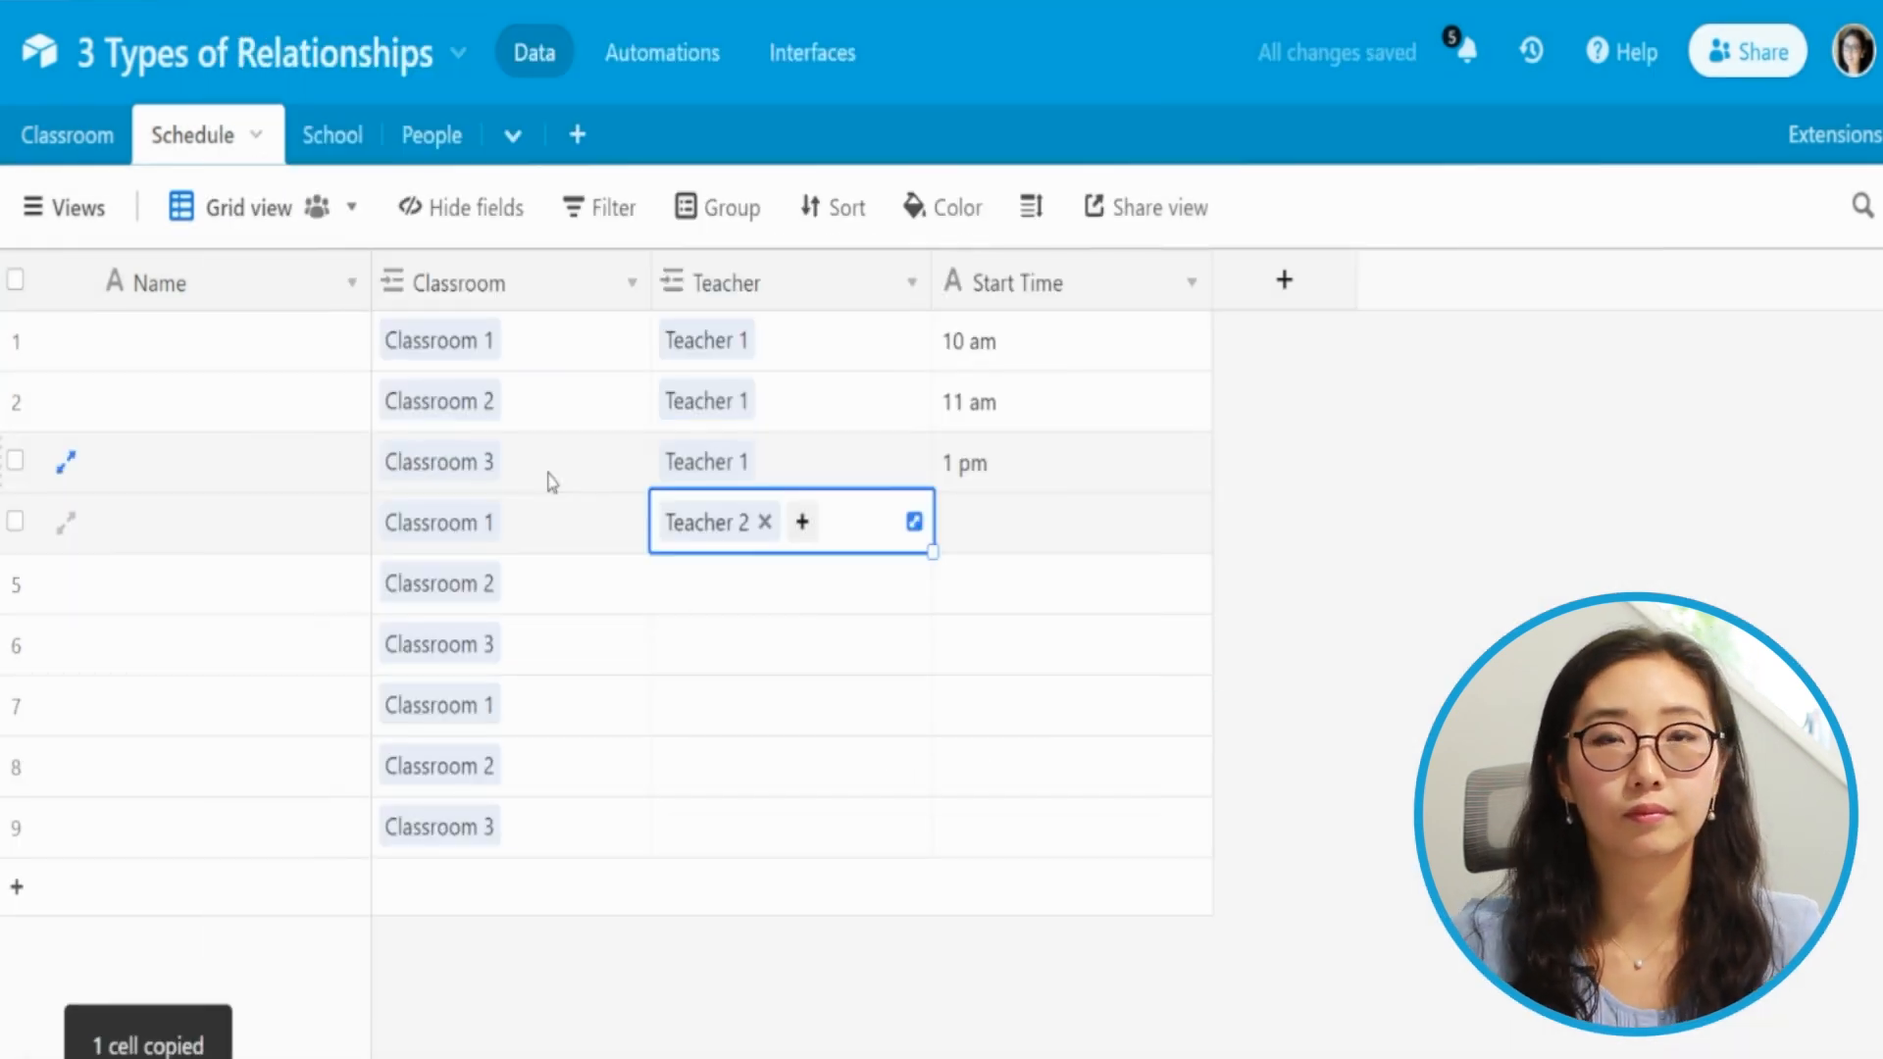
key("Down")
key("ctrl+v")
key("Down")
key("ctrl+v")
Link Teacher 3 as the teacher of Schedule records 7 to 9.
key("Down")
key("Return")
type("teach")
key("Down")
key("Down")
key("Return")
key("ctrl+c")
key("Down")
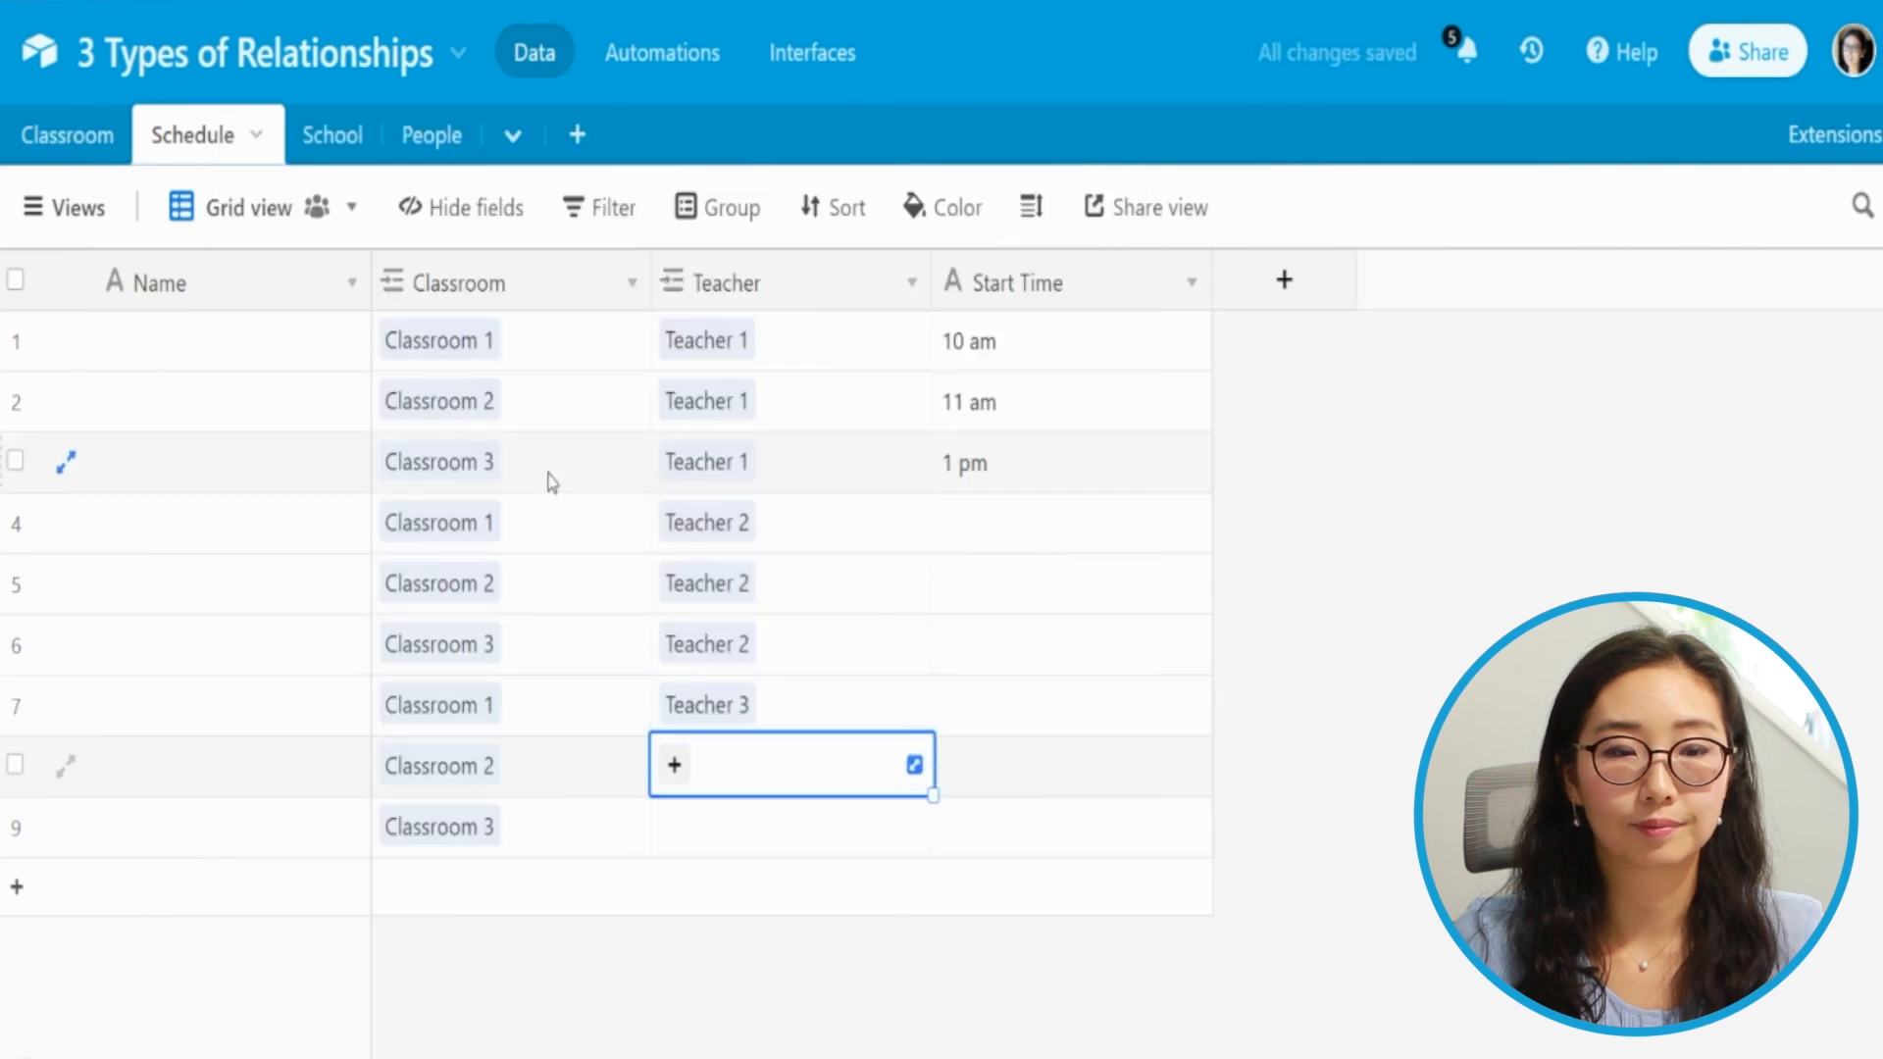
key("ctrl+v")
key("Down")
key("ctrl+v")
left_click(855, 534)
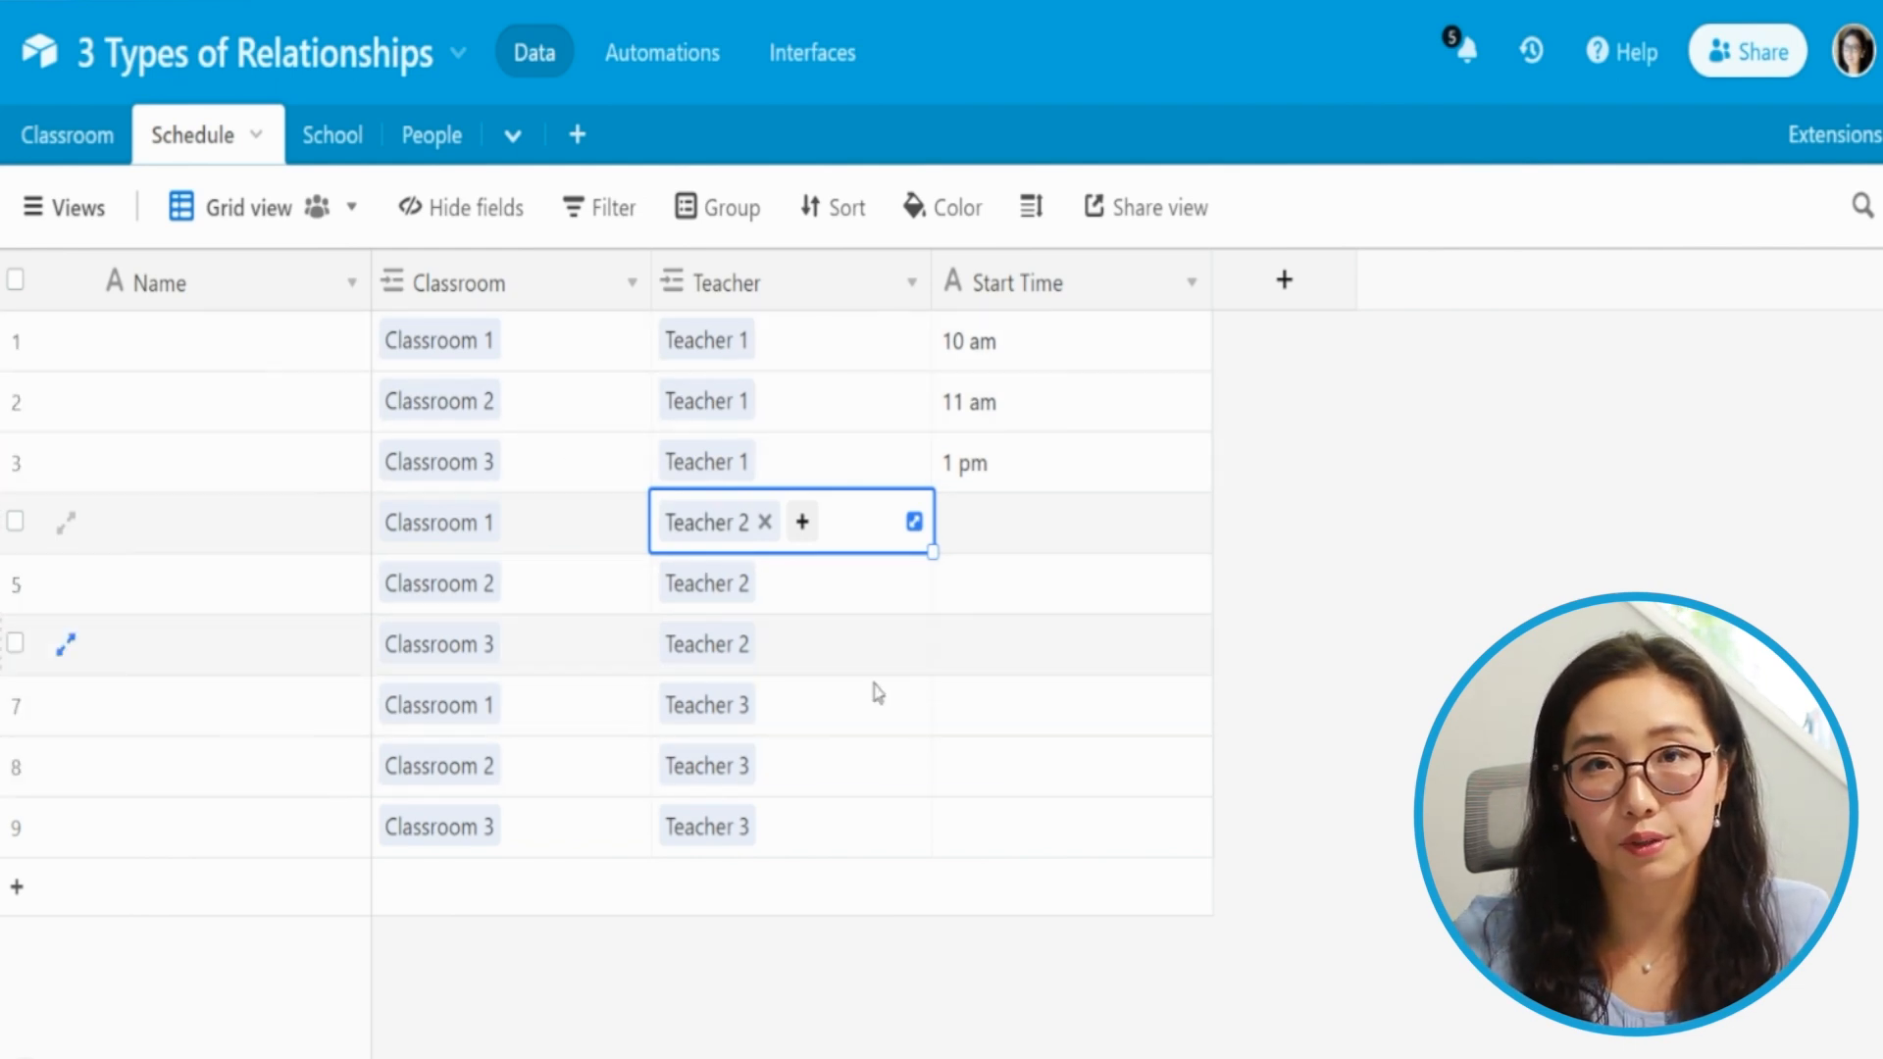
Enter the start times 11 am, 1 pm and 2 pm for Schedule records 4 to 6.
left_click(1062, 535)
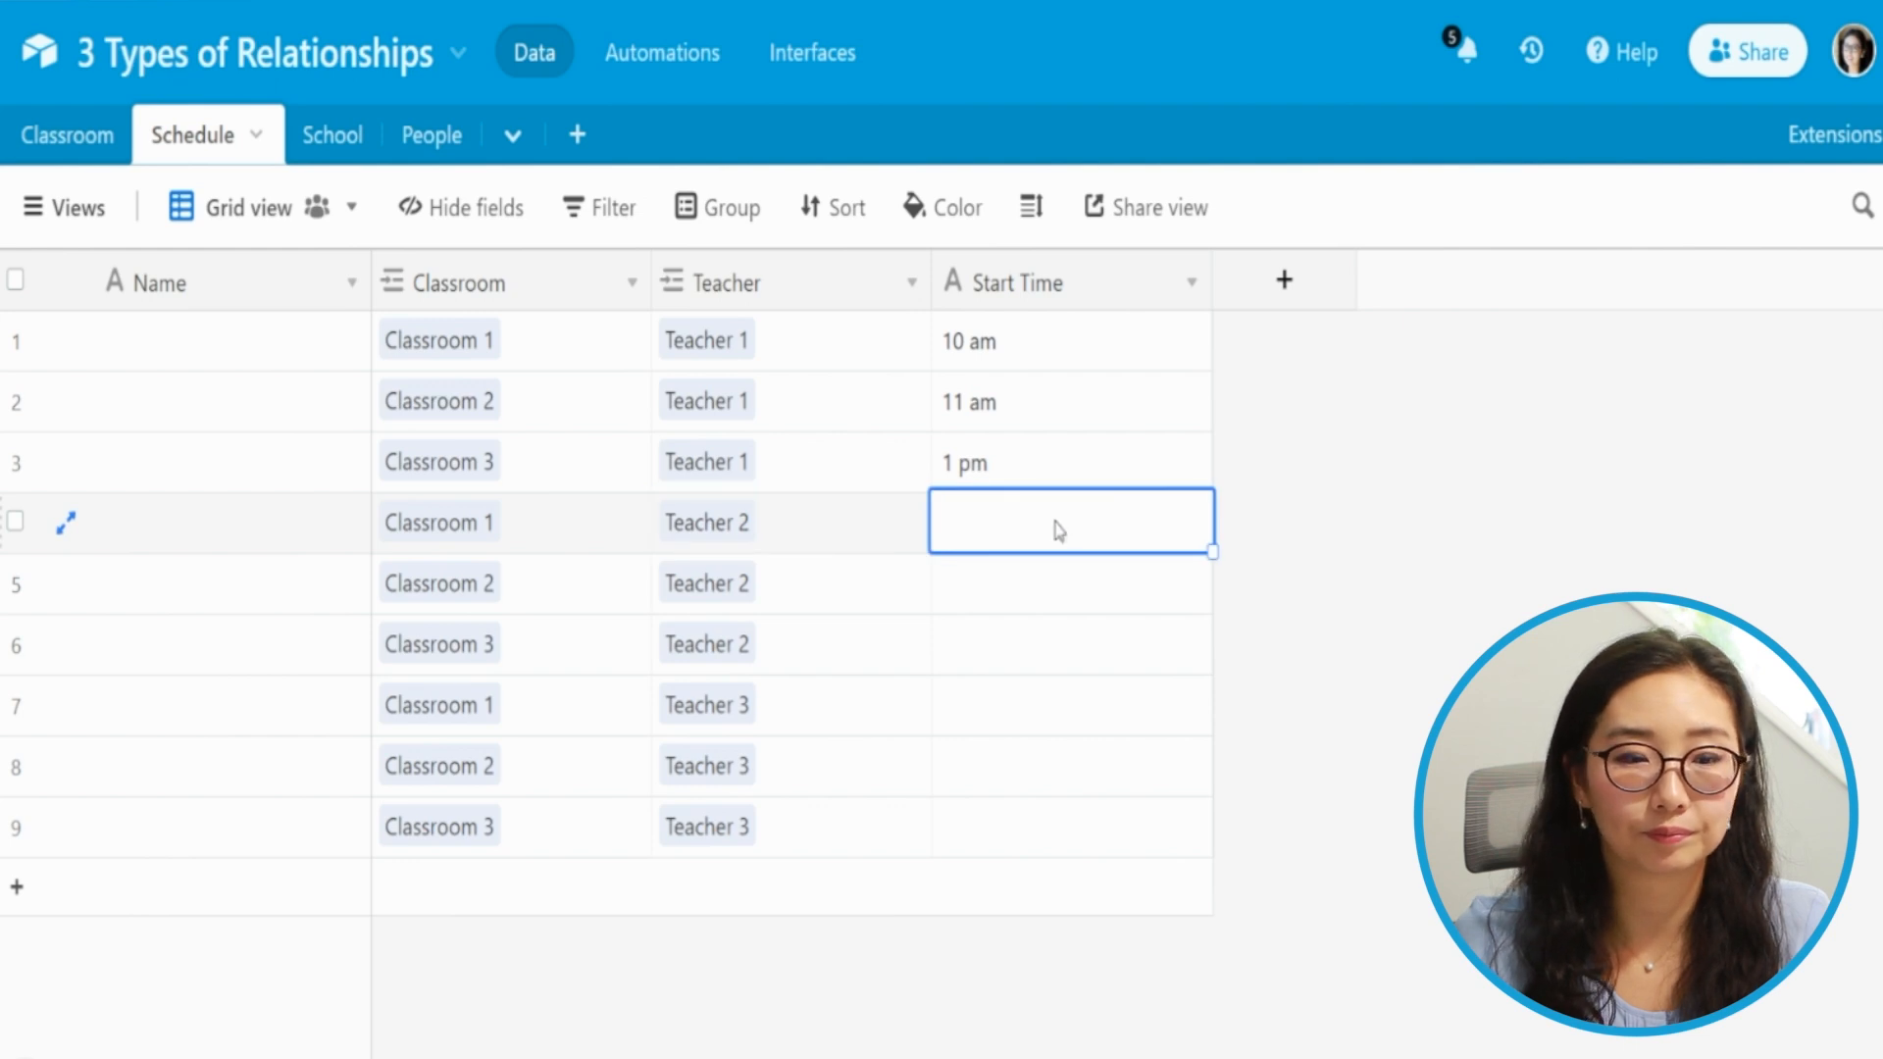
type("am")
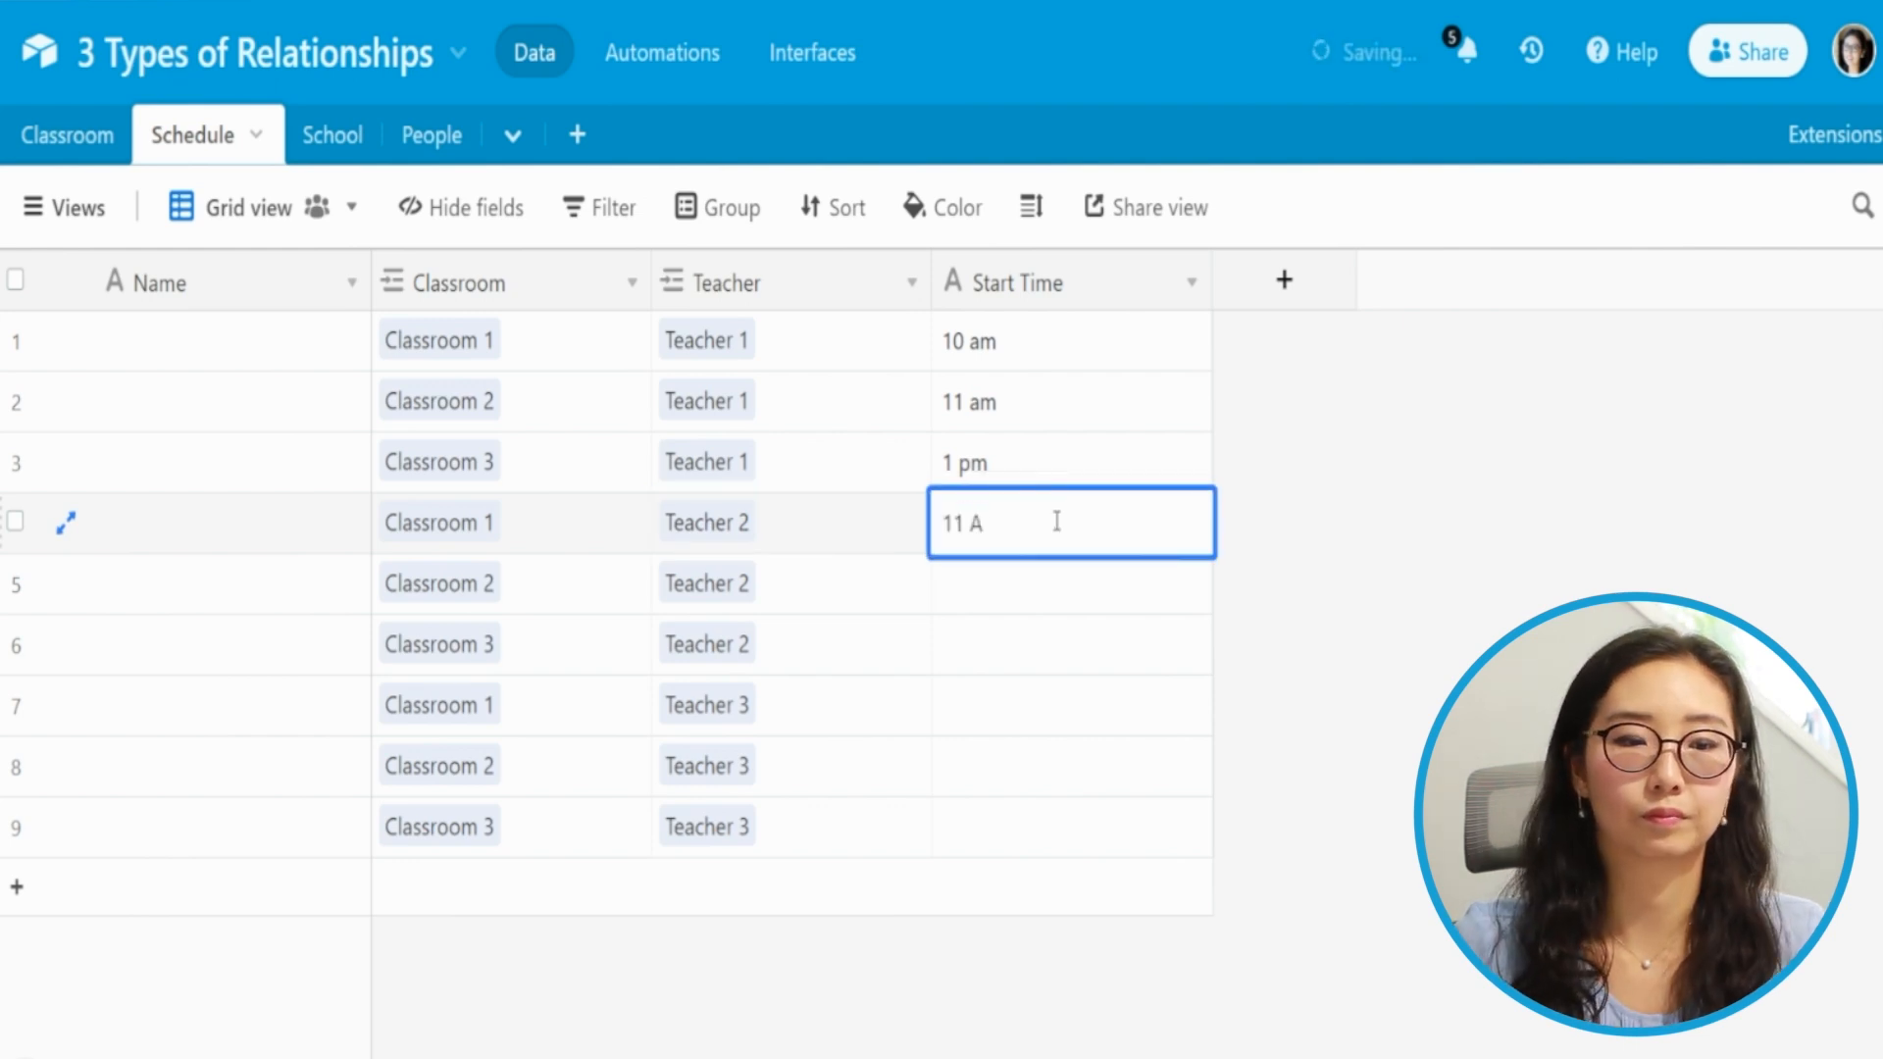
key("Return")
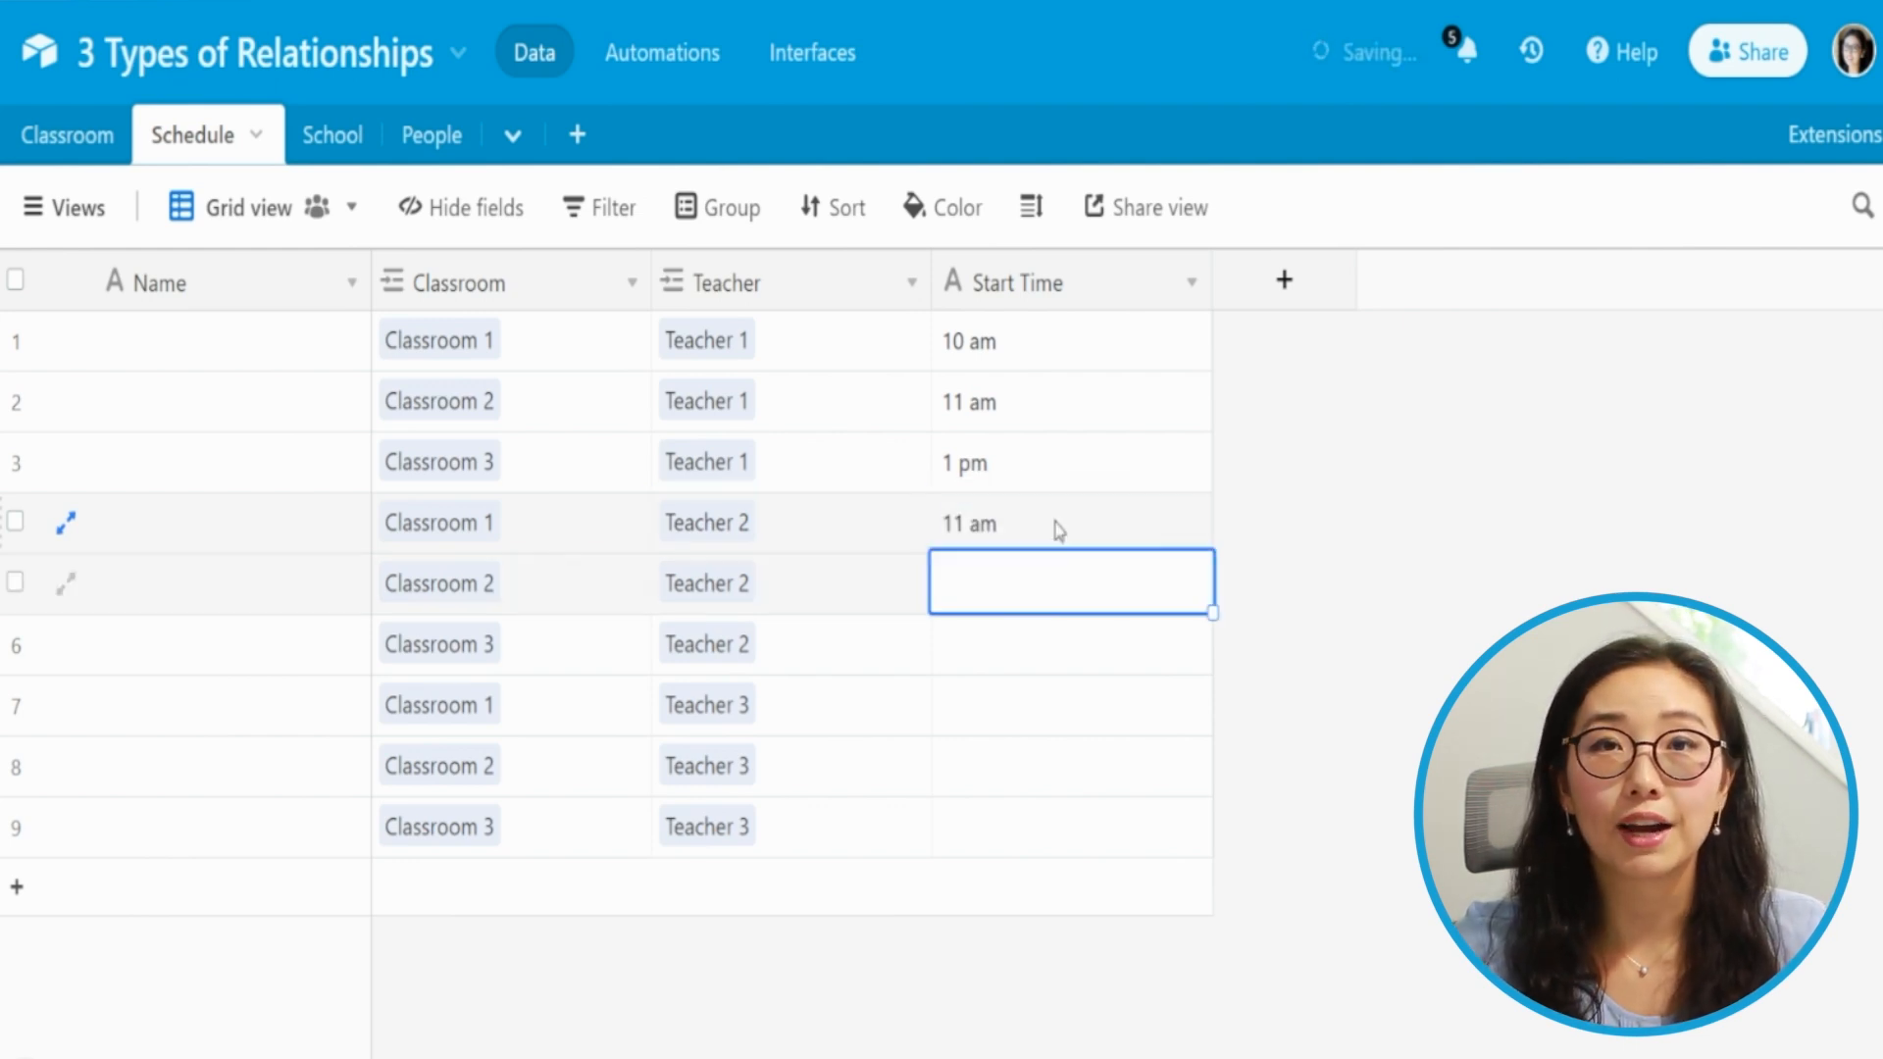
type("1 pm")
key("Return")
type("2 pm")
key("Return")
Enter the start times 1 pm, 2 pm and 3 pm for Schedule records 7 to 9.
type("1 pm")
key("Return")
type("2 pm")
key("Return")
type("3 pm")
left_click(1068, 539)
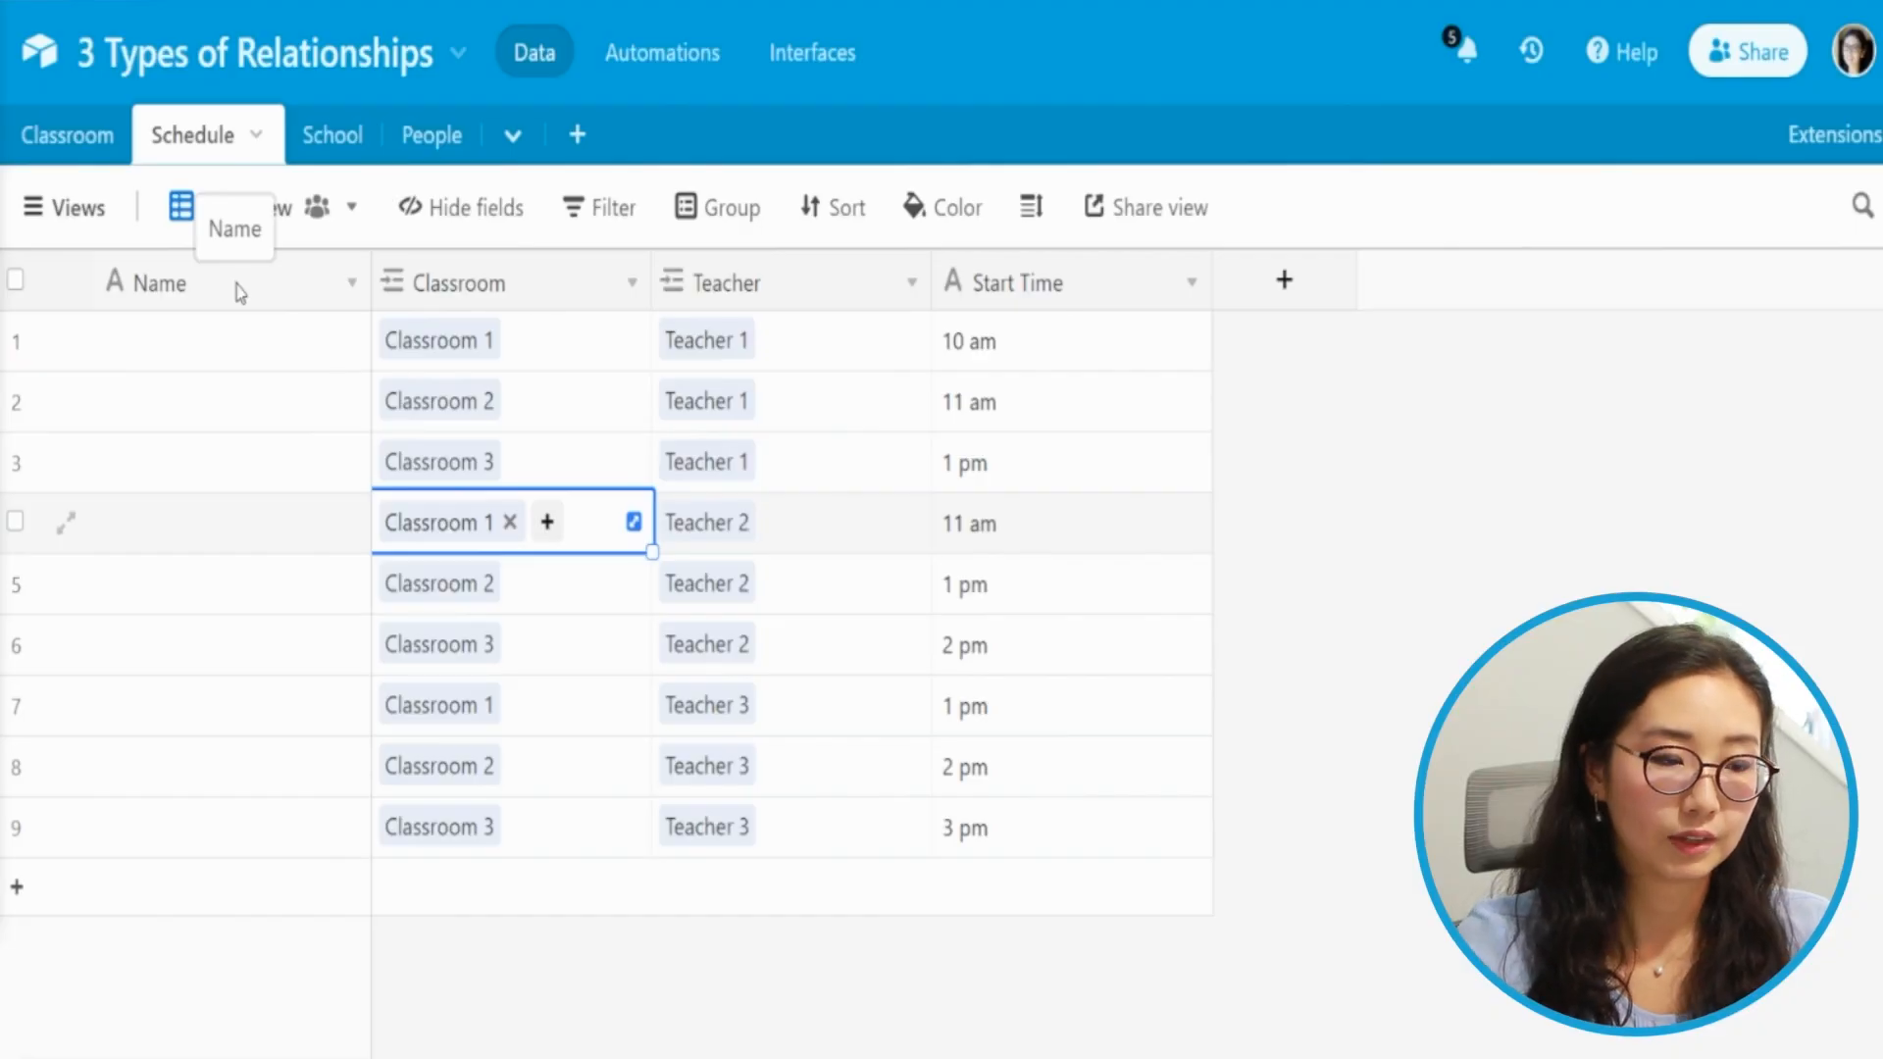
Change the type of the Schedule table's primary Name field to Formula.
double_click(239, 292)
left_click(229, 592)
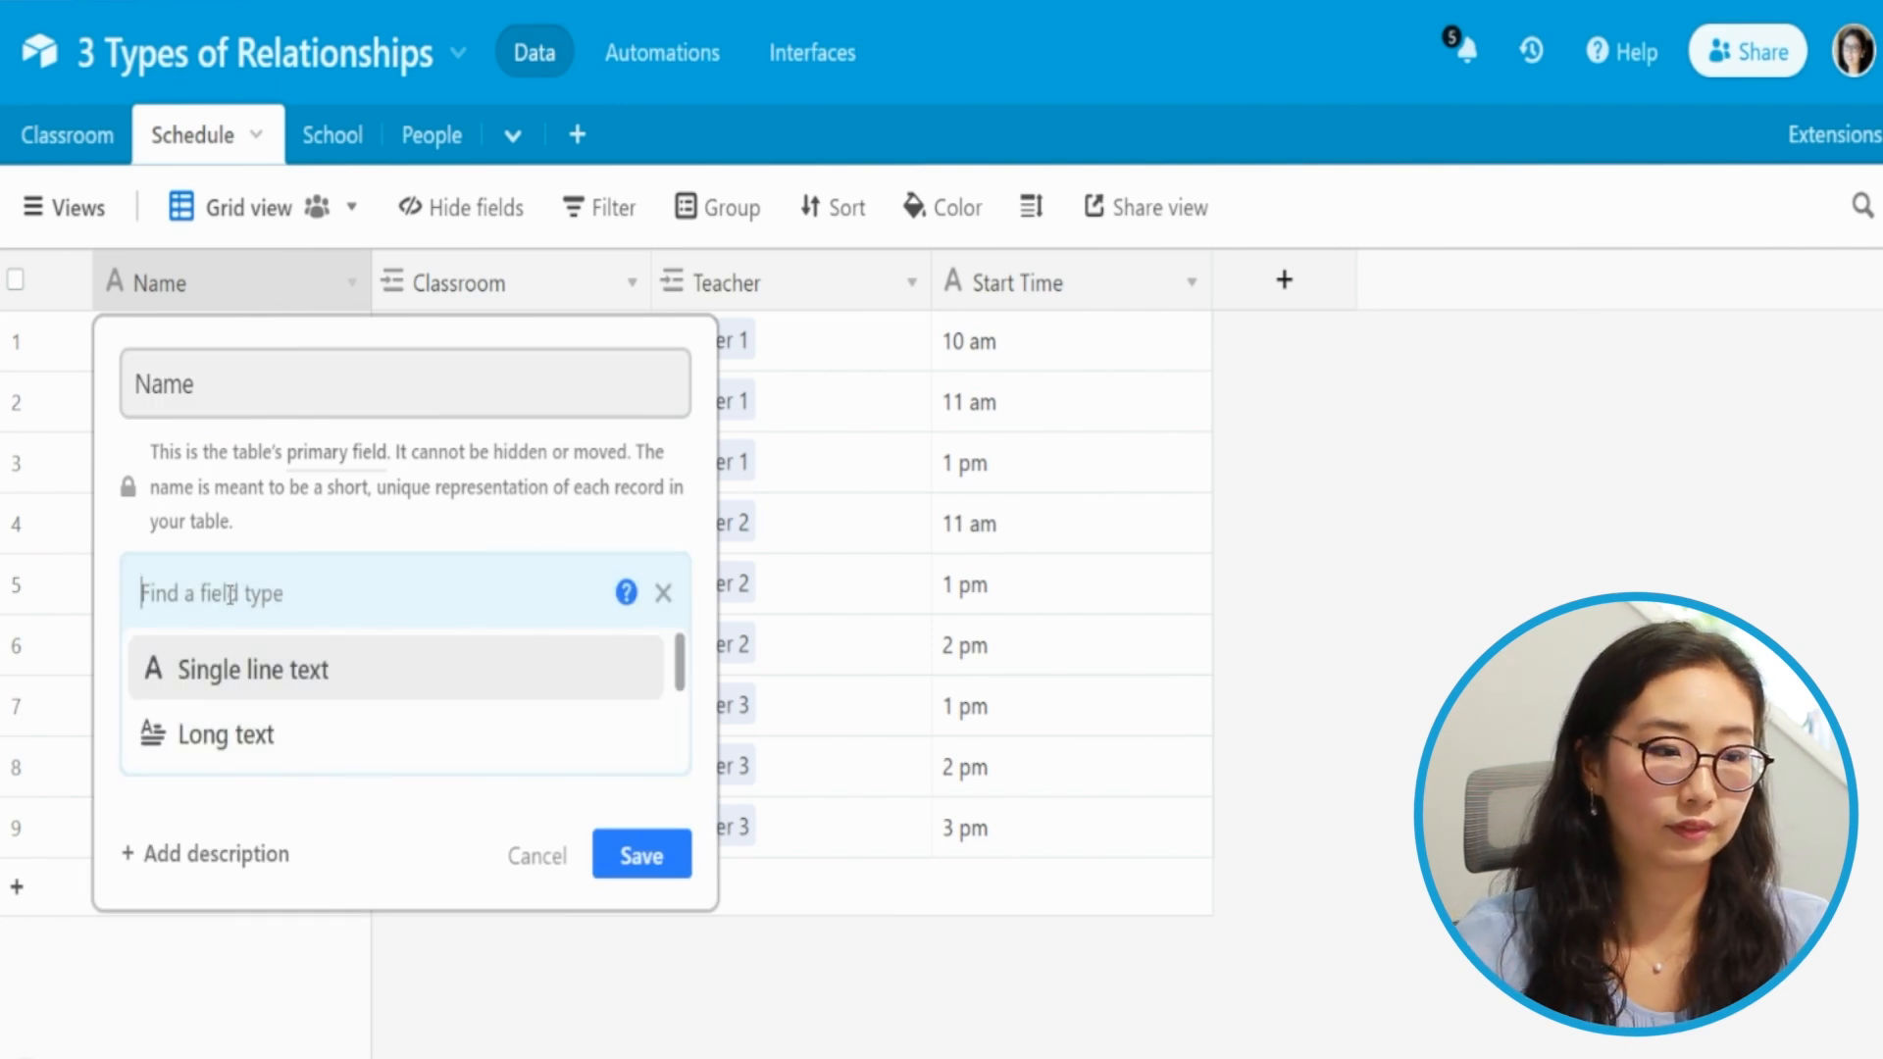
type("form")
key("Return")
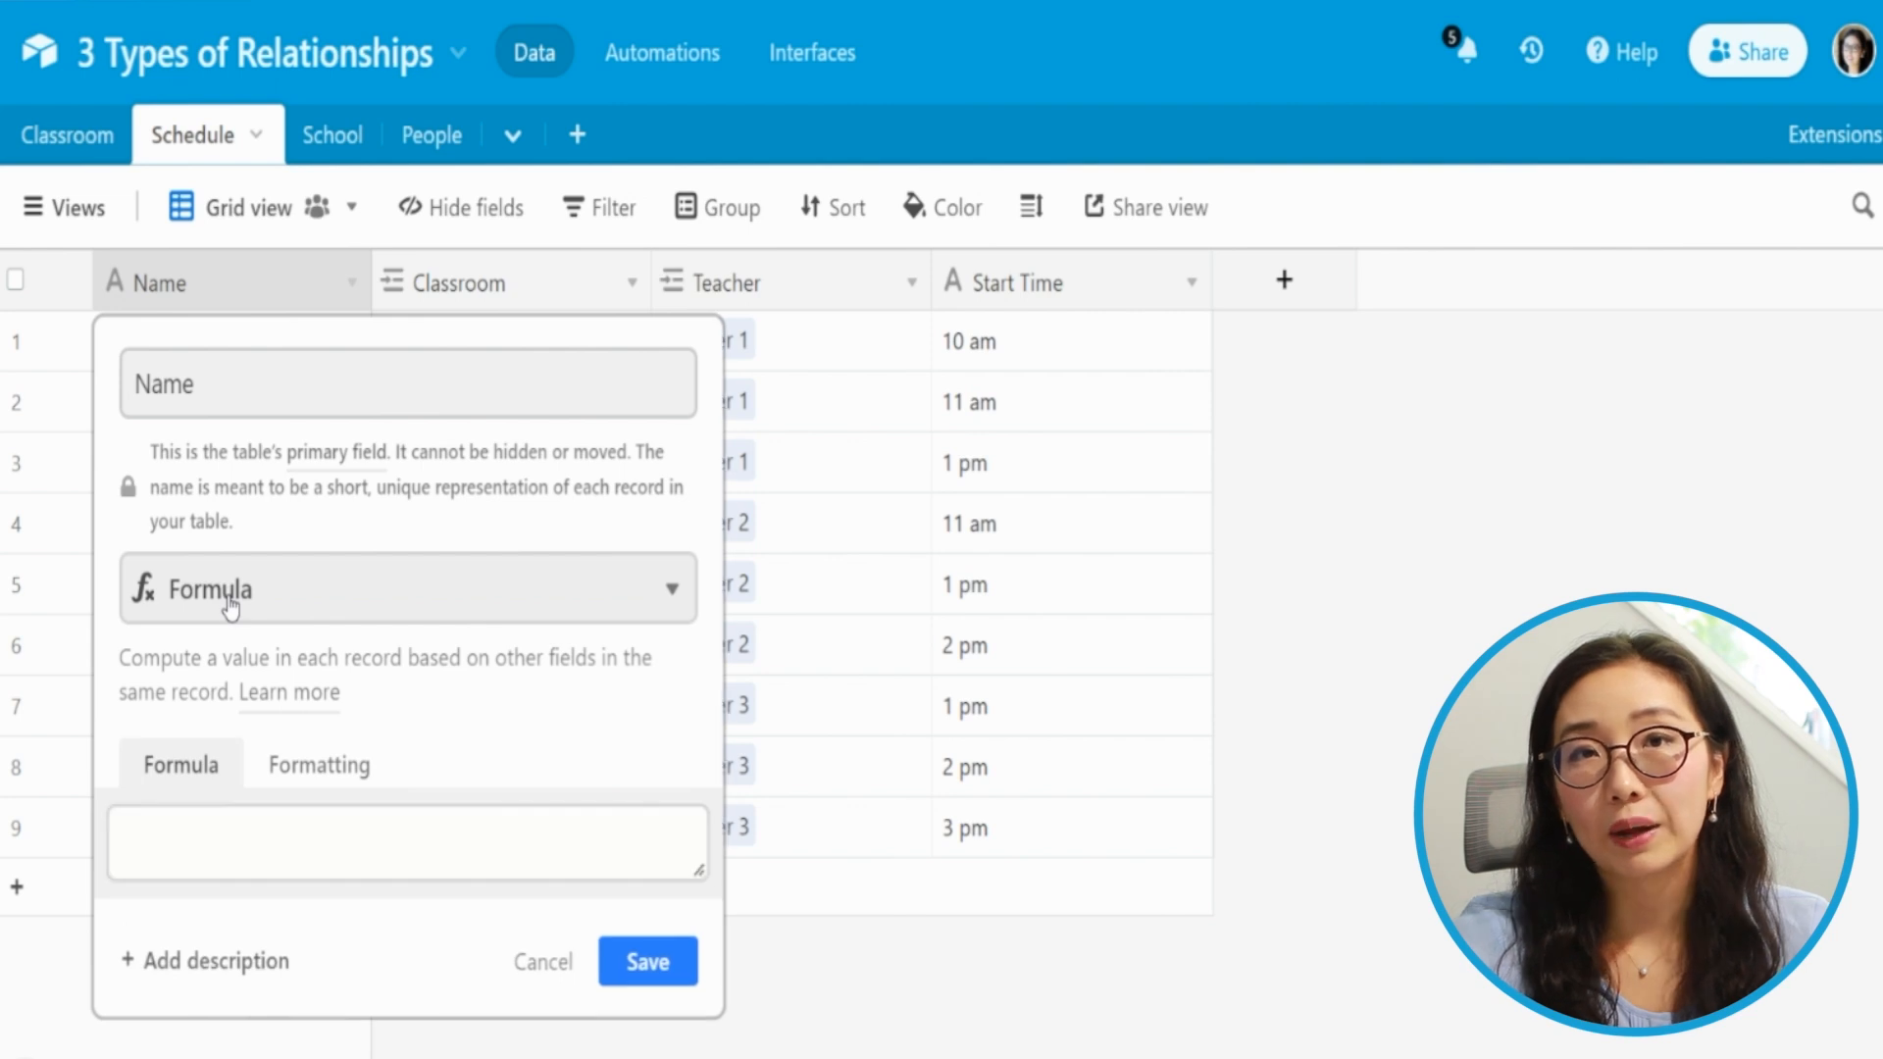
Set the Name formula to Classroom&" - "&Teacher and save the field, confirming the change to its dependencies.
left_click(271, 851)
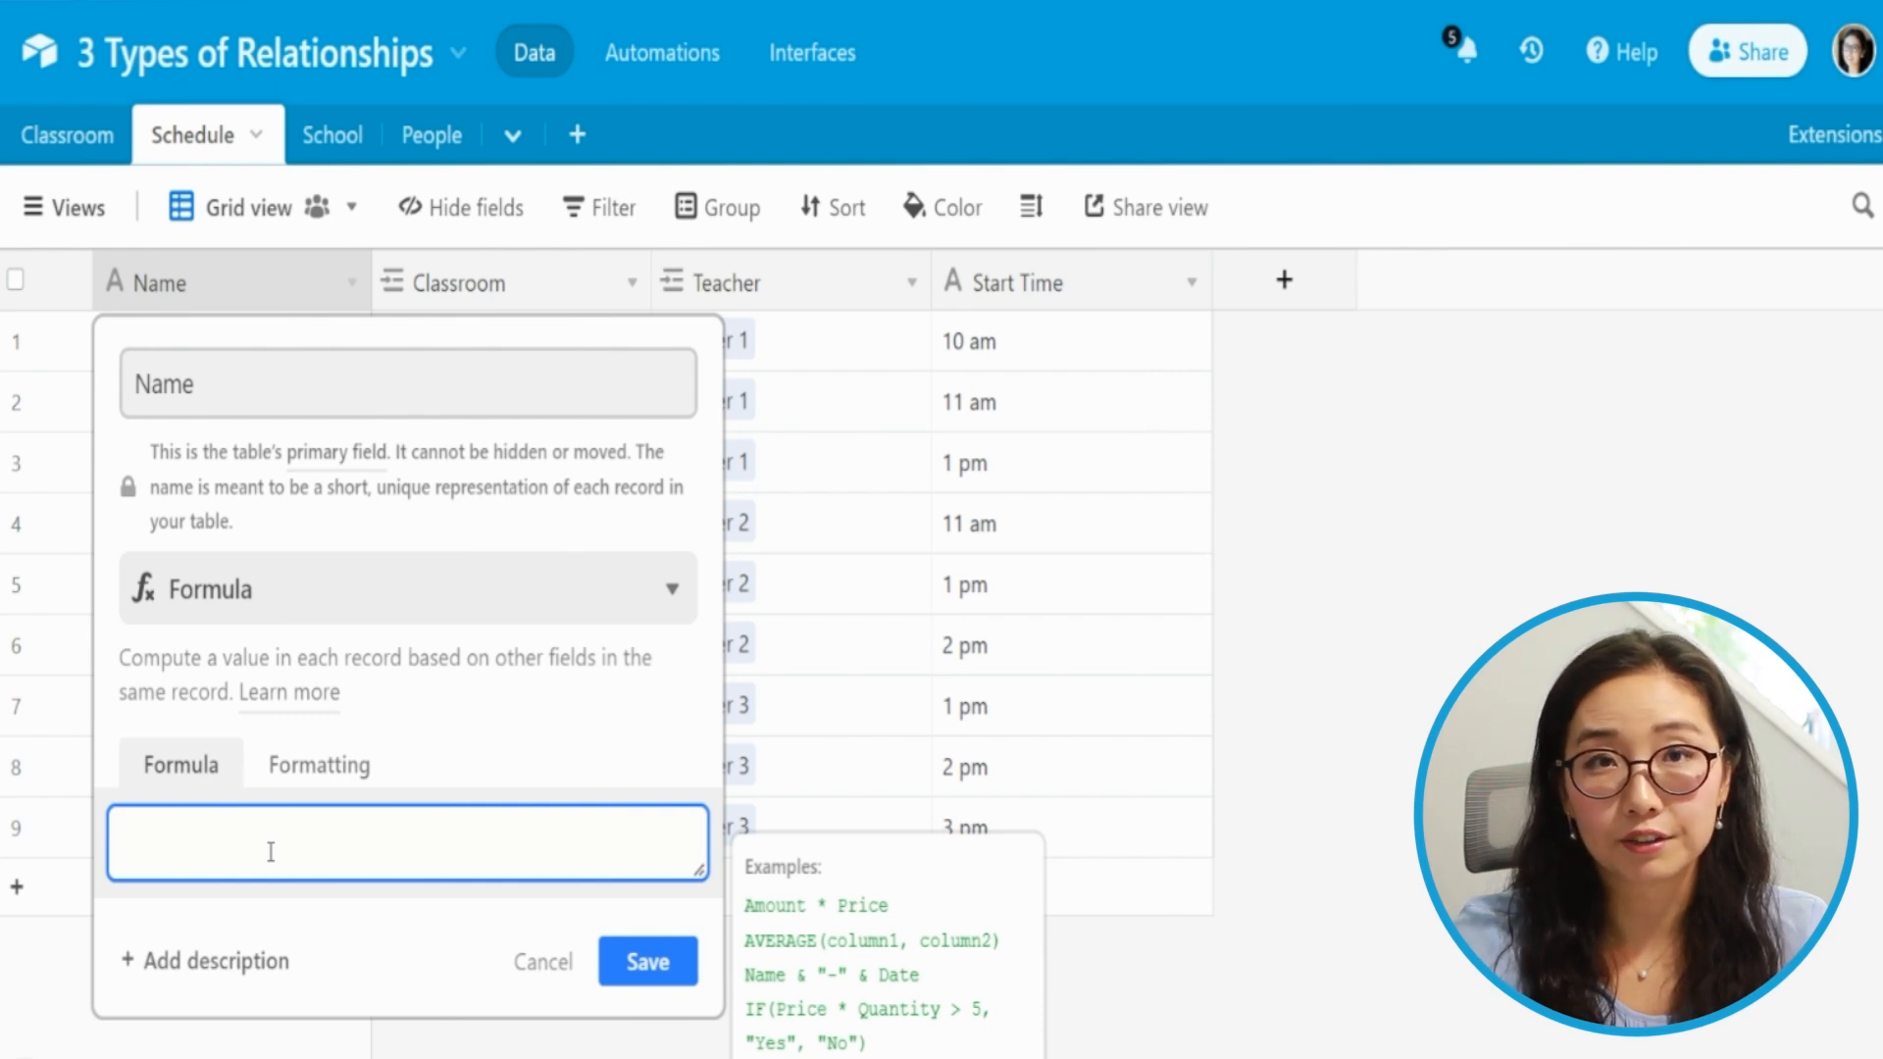
type("class")
key("Tab")
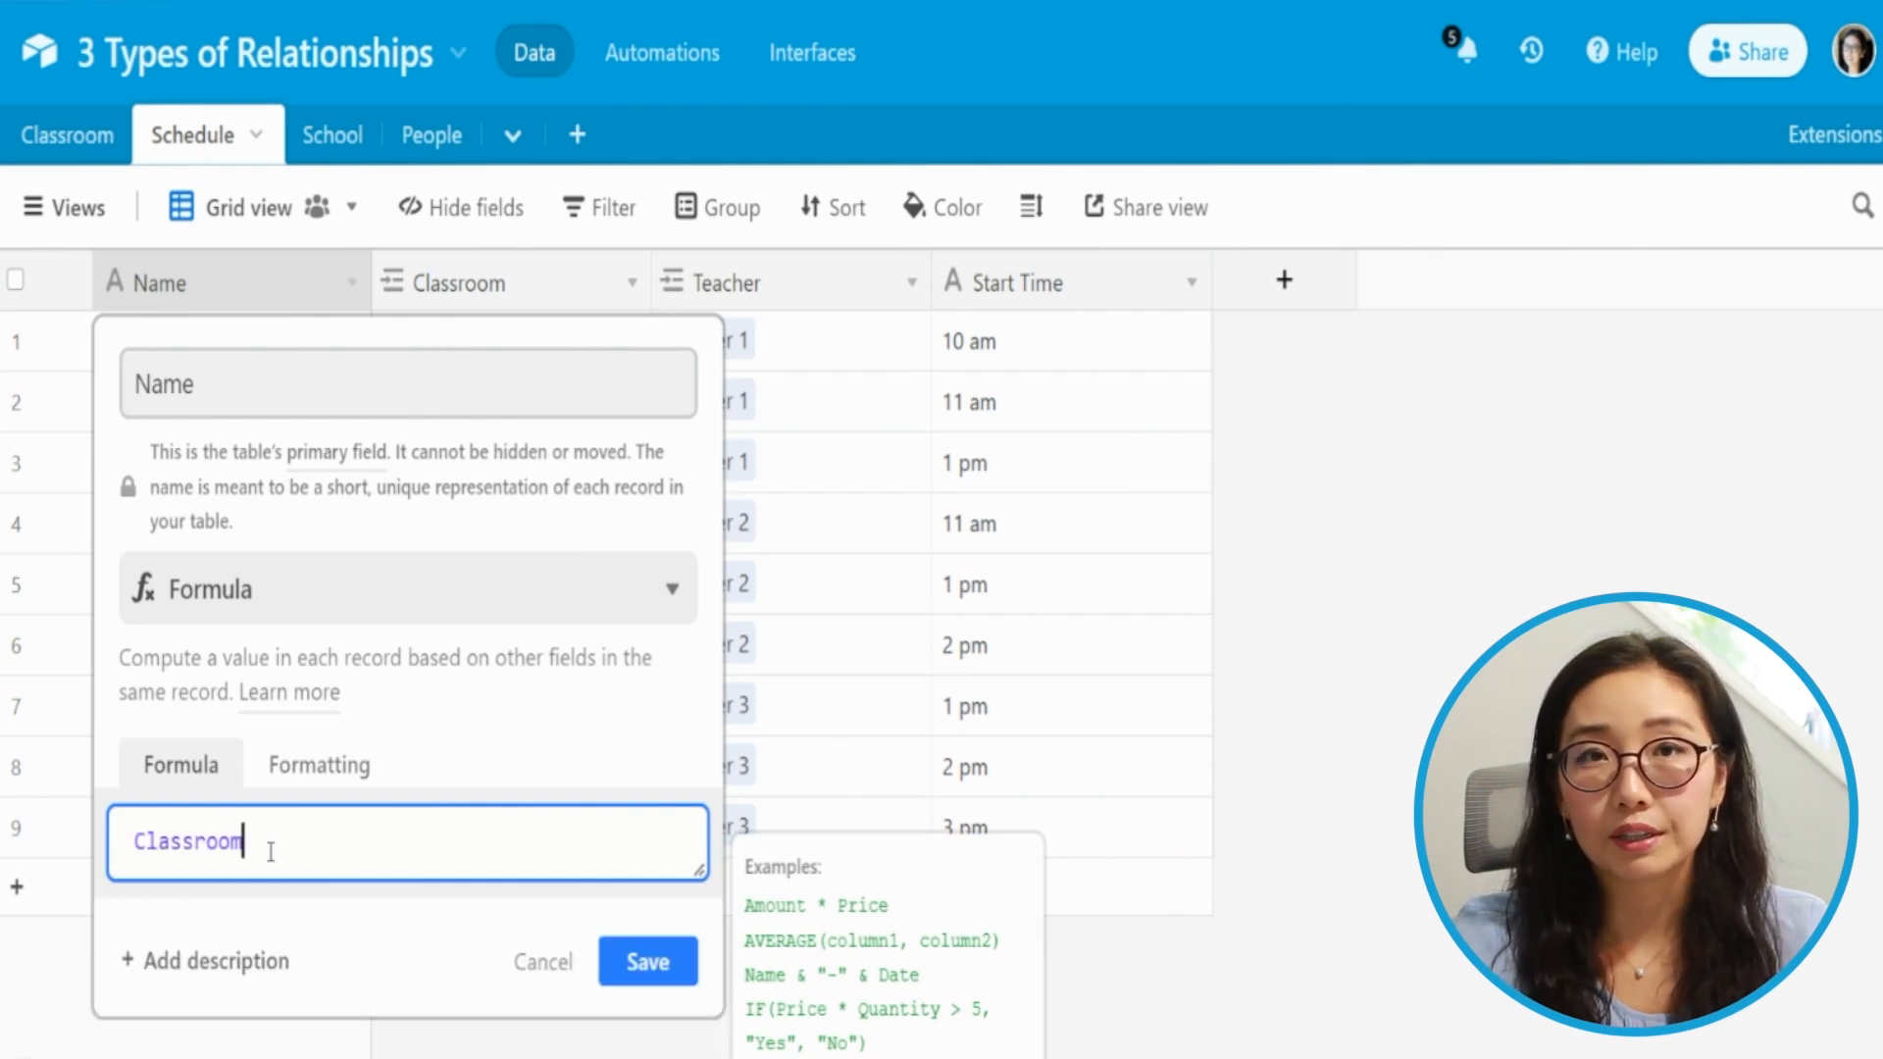
type("&\" -")
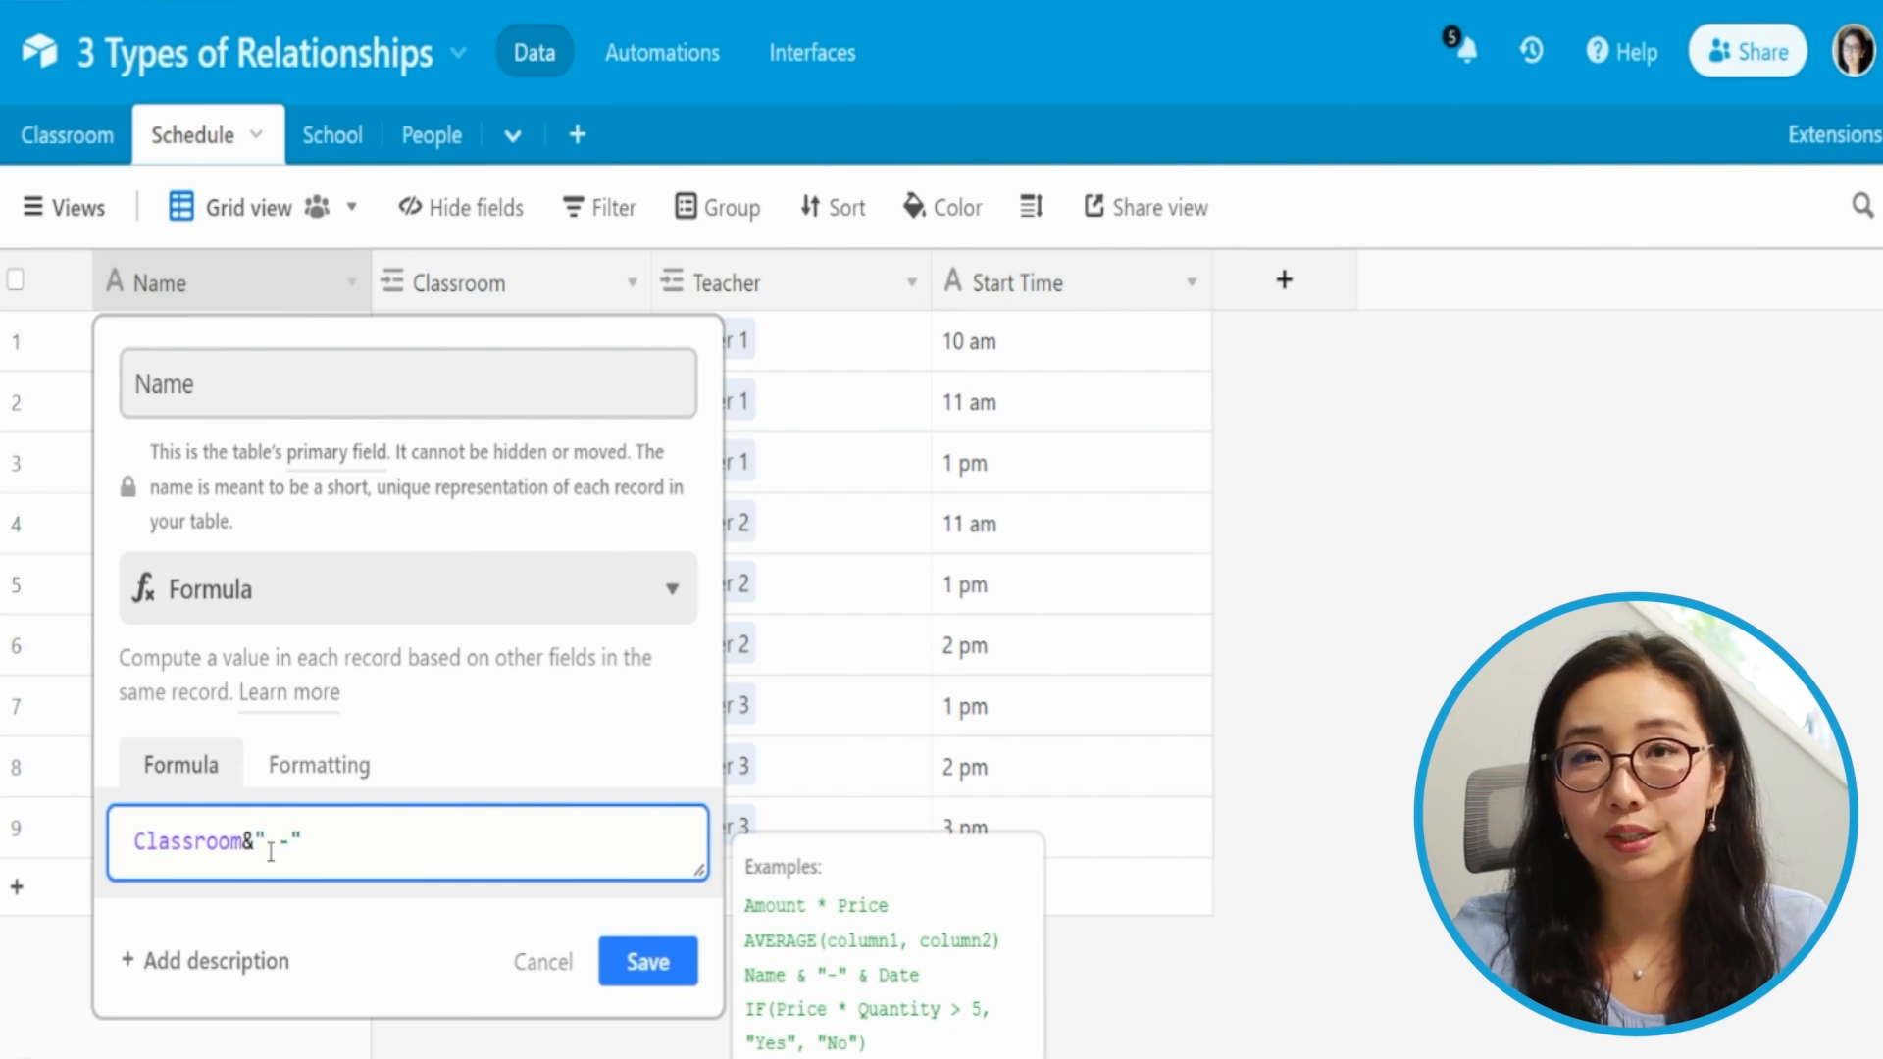
type(" \"&")
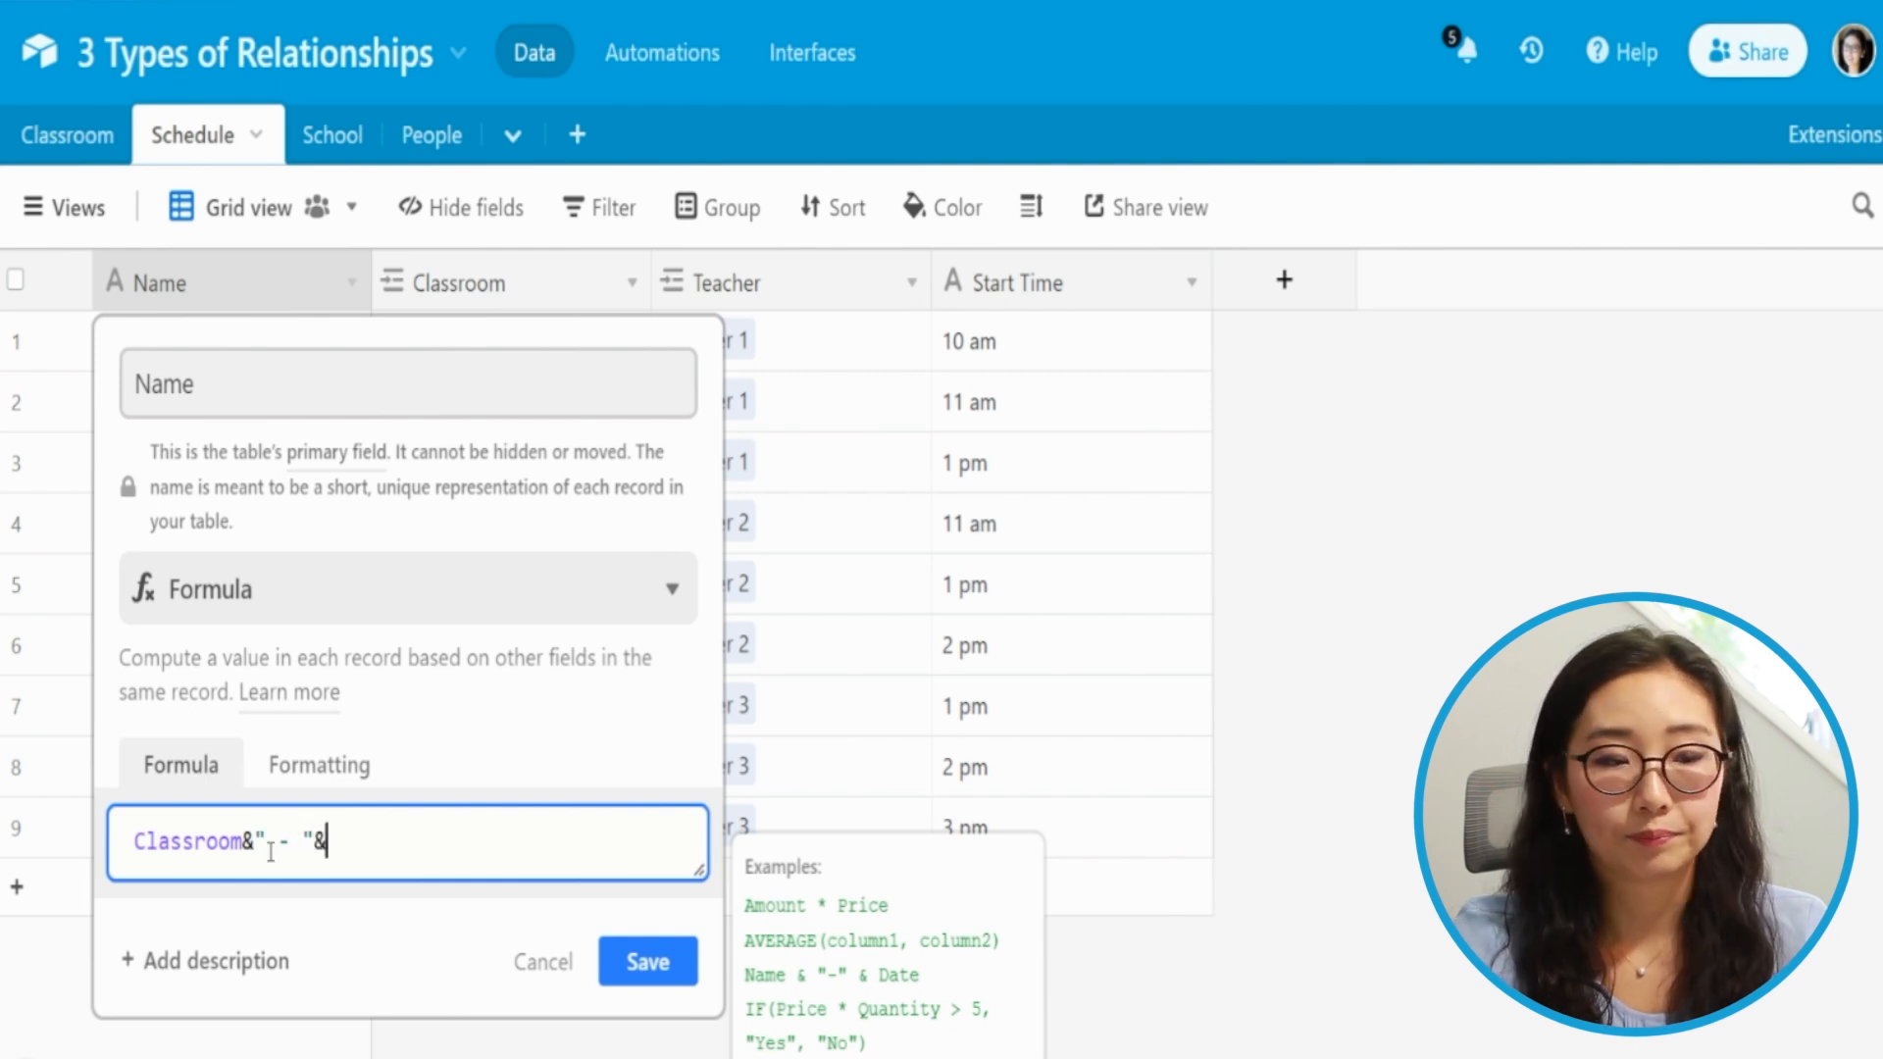
type("teacher")
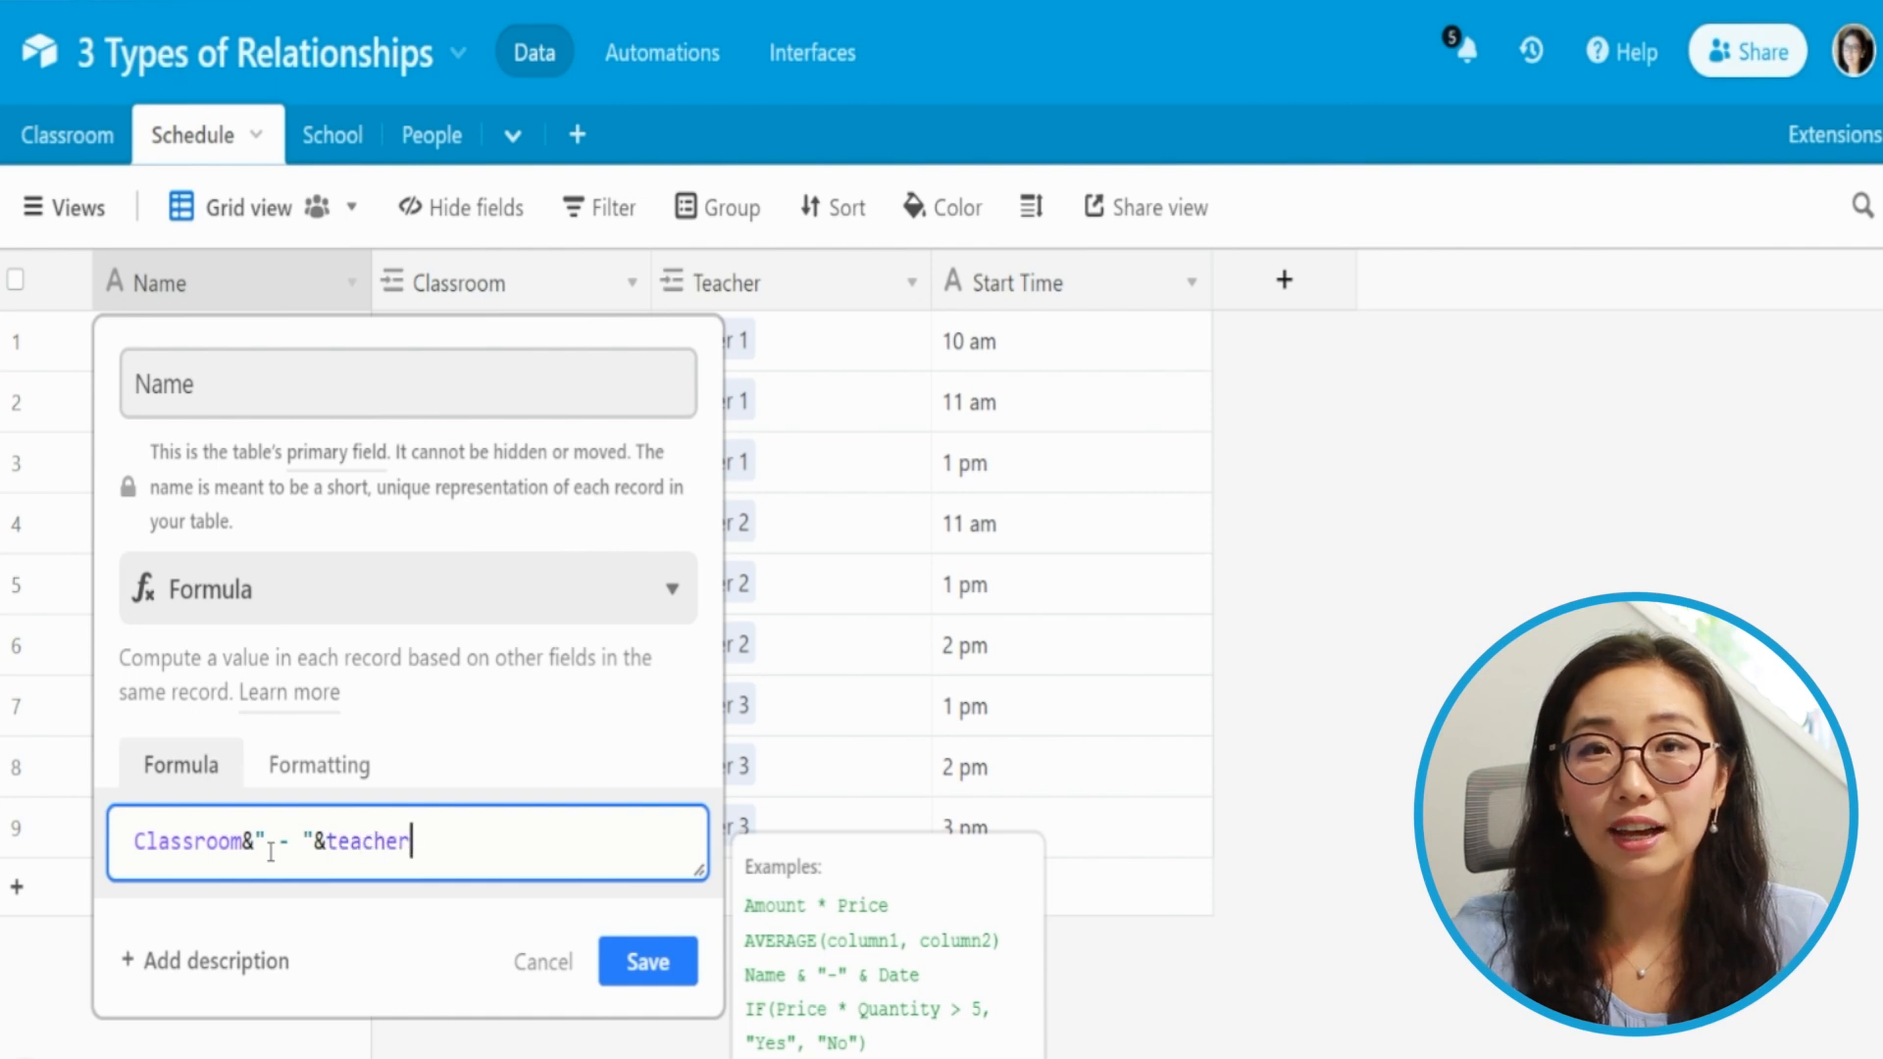
key("Tab")
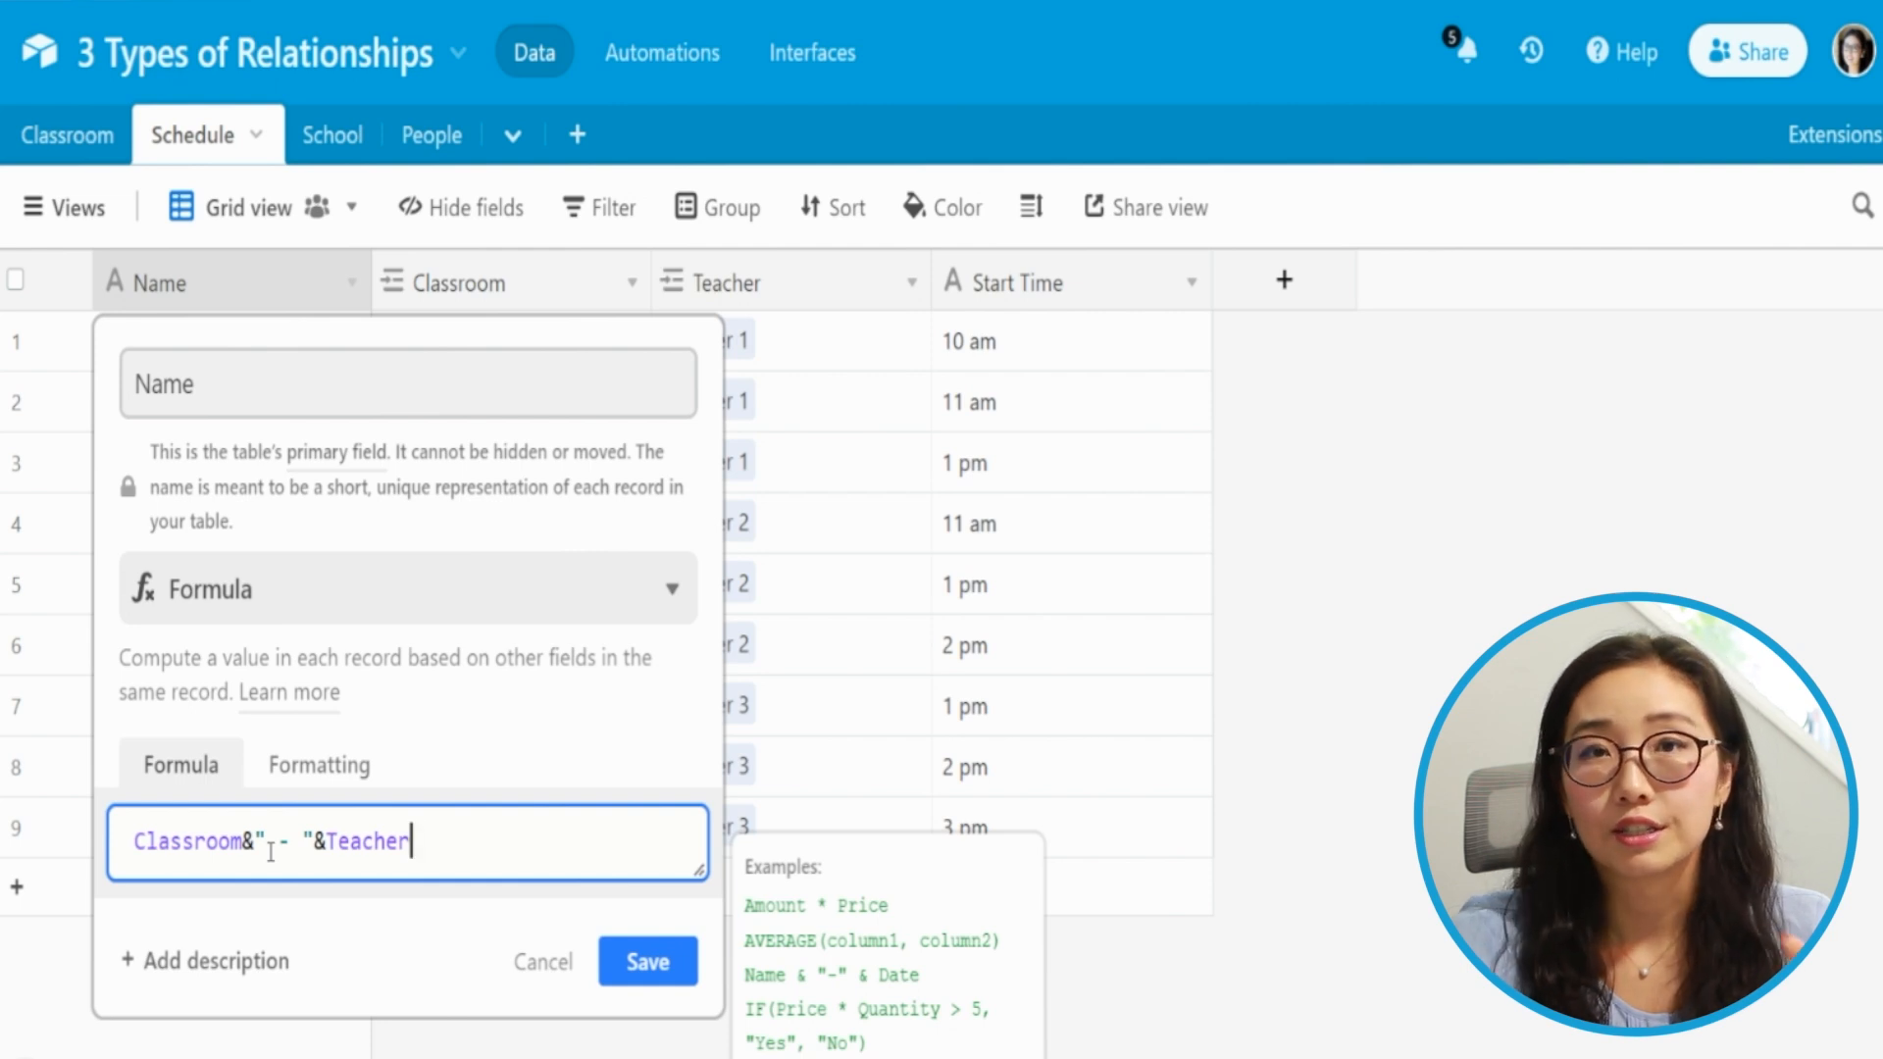
left_click(659, 963)
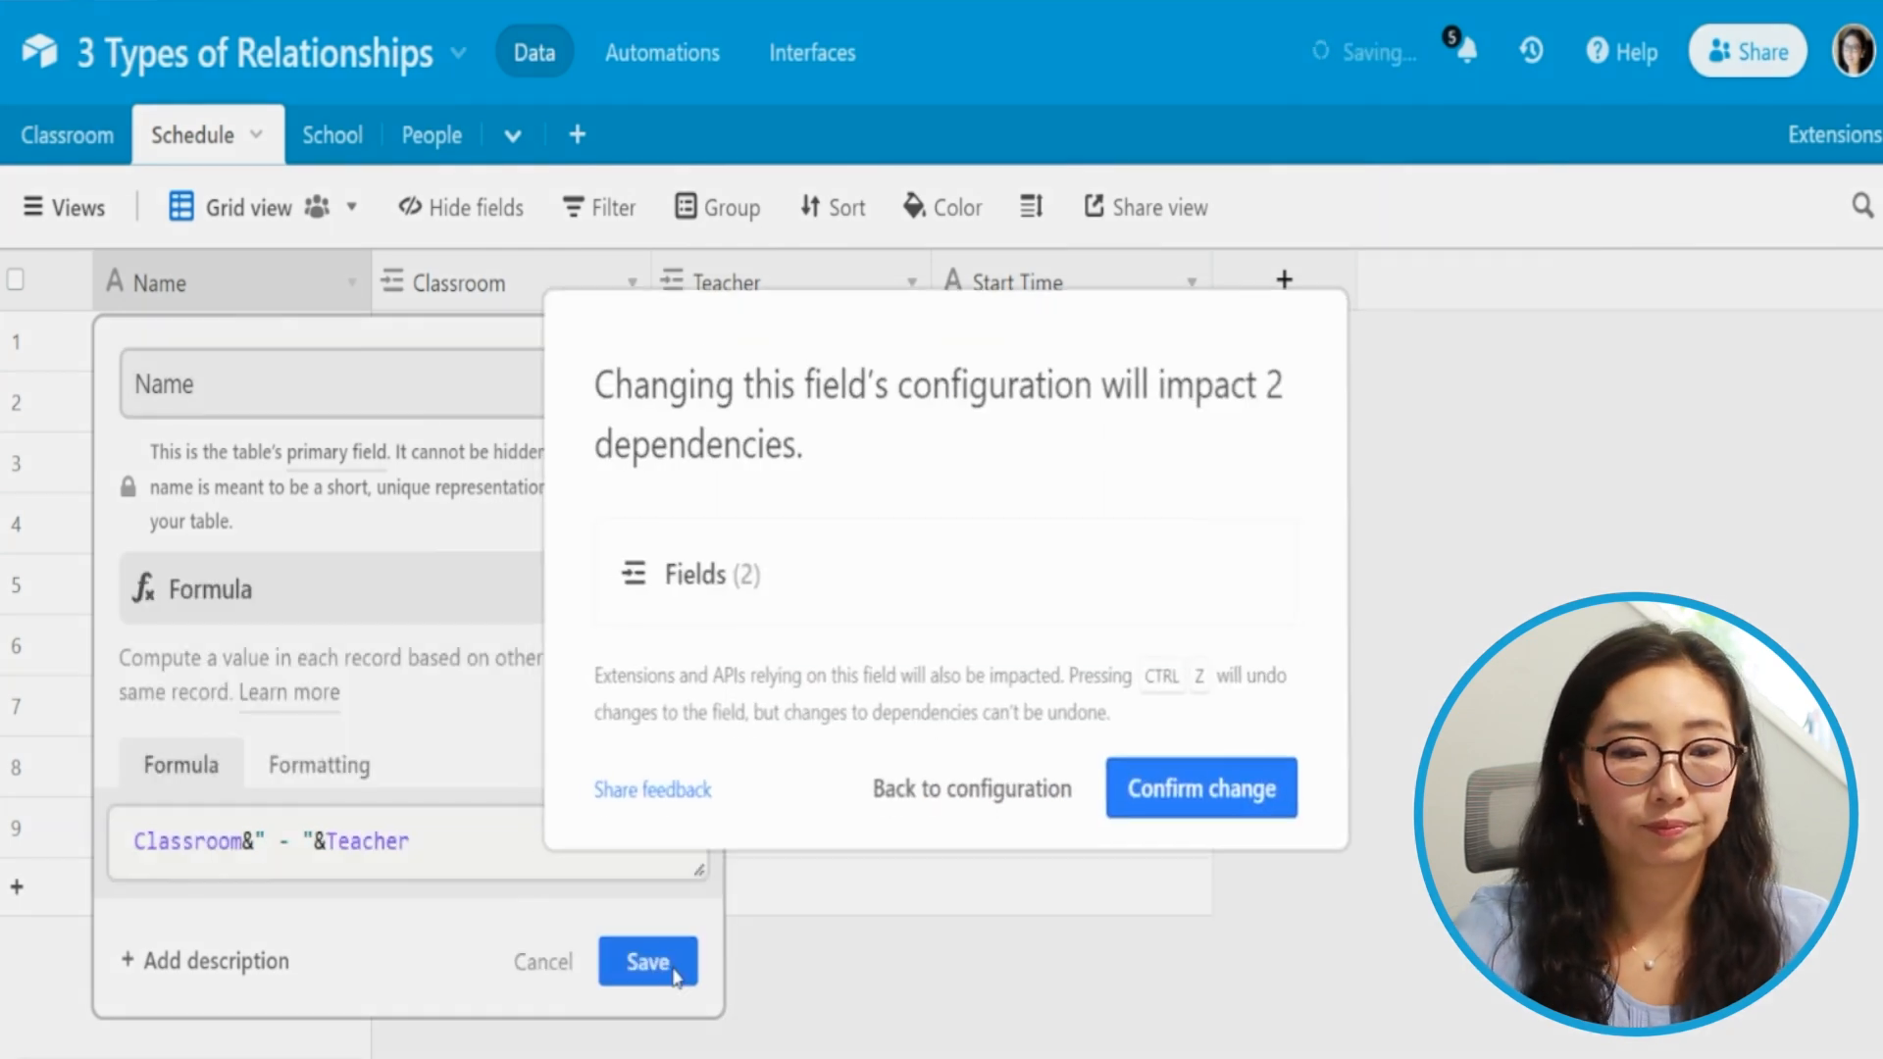
left_click(1208, 784)
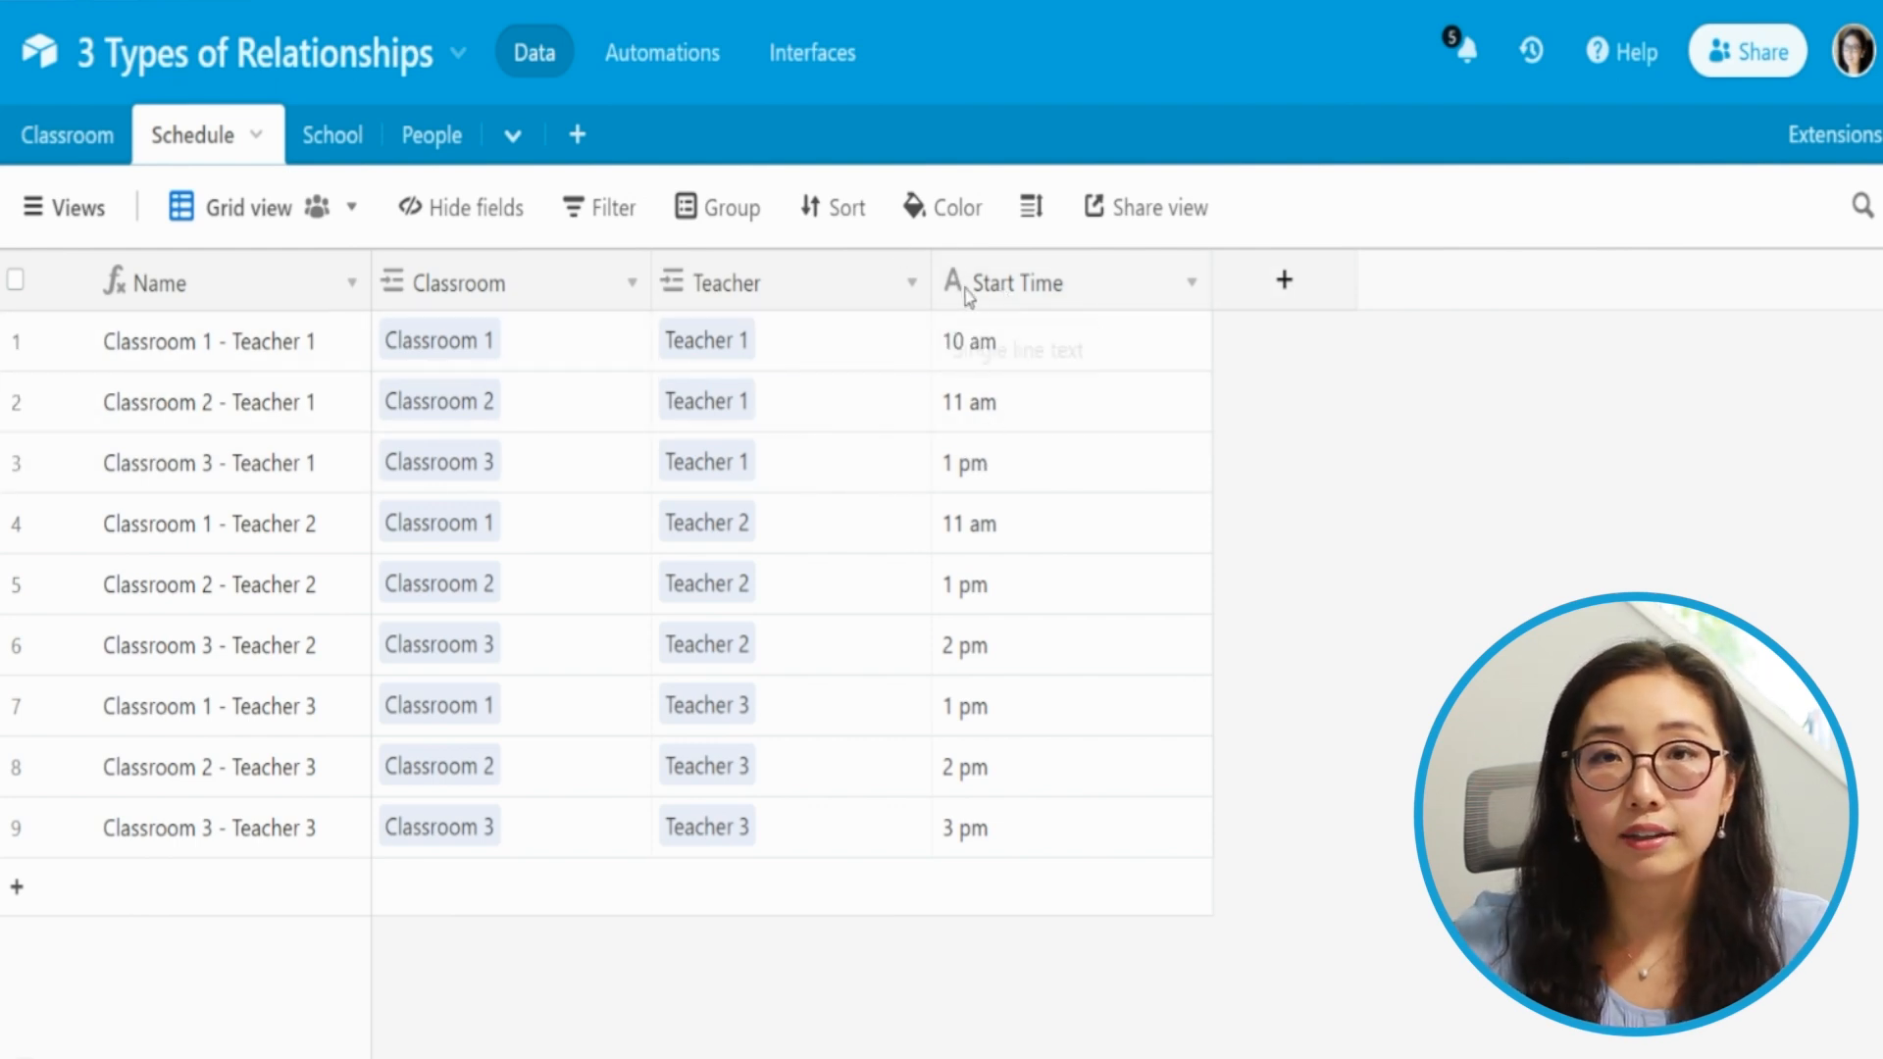
Extend the Name formula with &" - "&{Start Time}, save the change and widen the Name column to fit the full names.
double_click(211, 295)
left_click(566, 845)
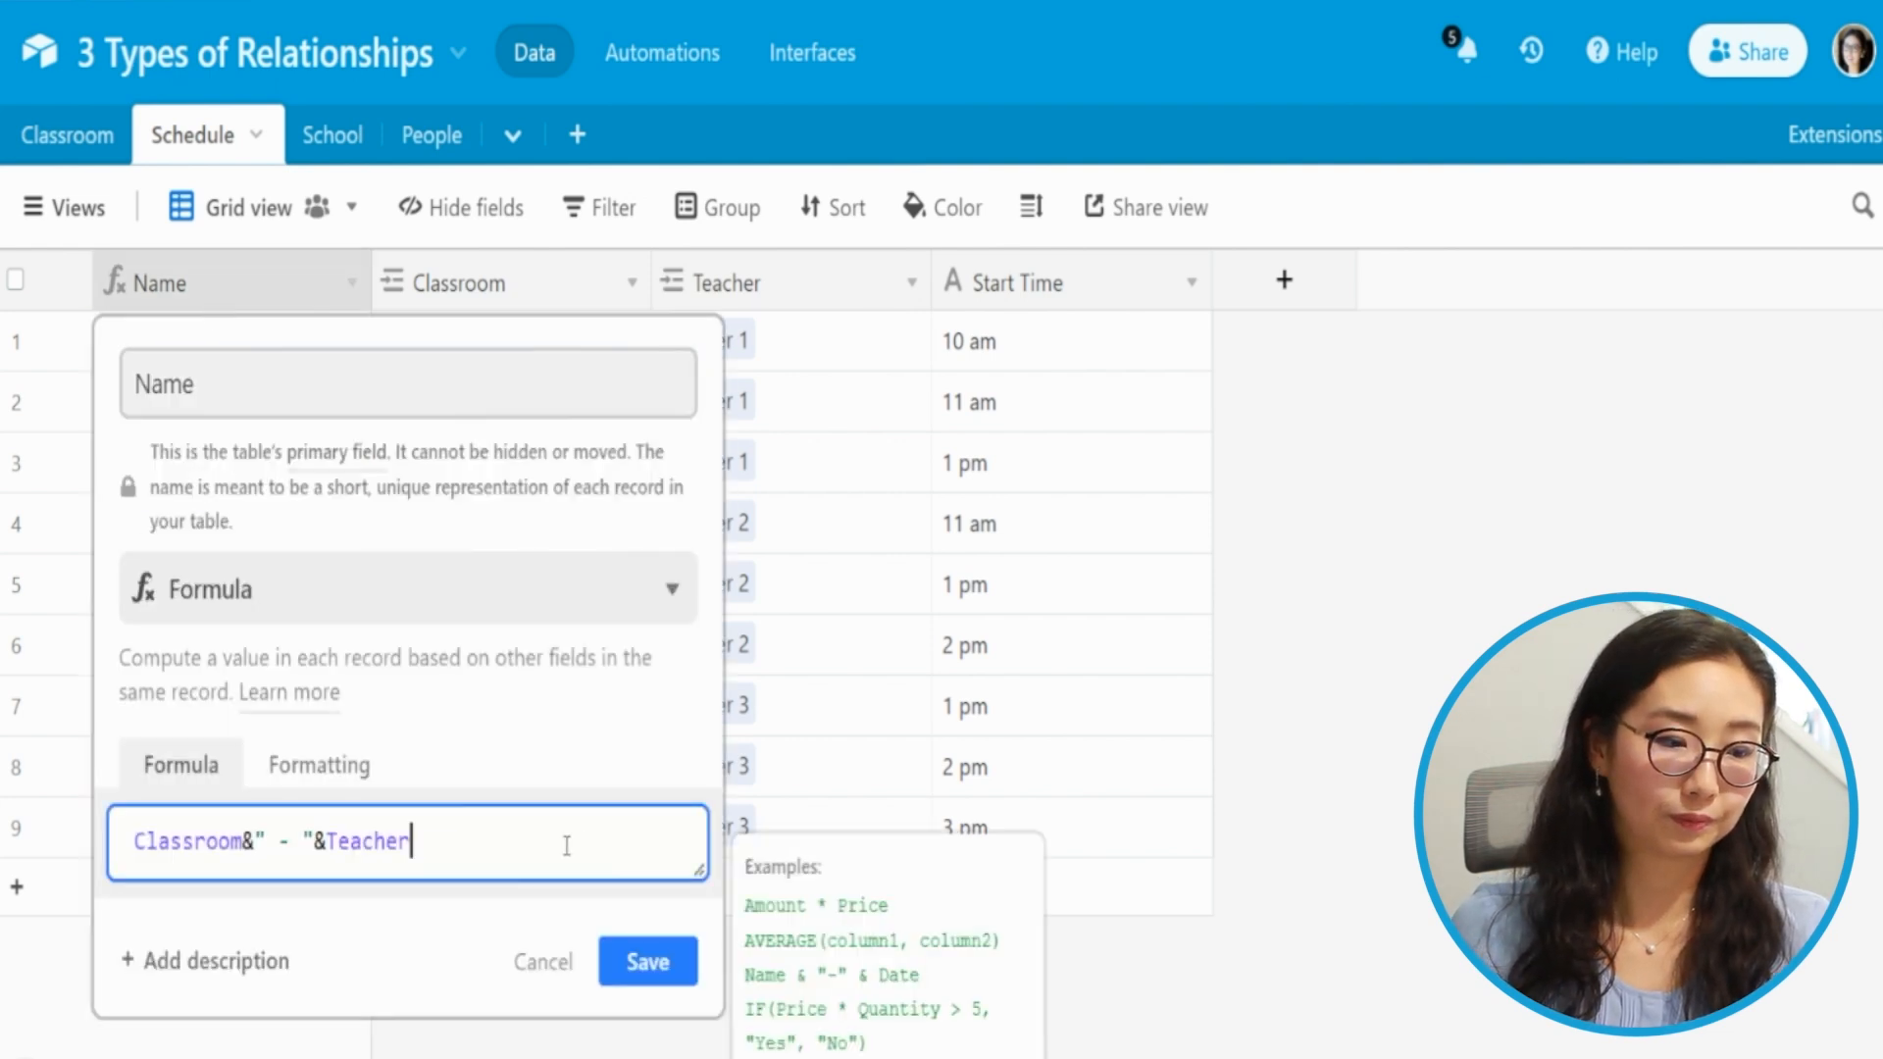
type("&\" - \"")
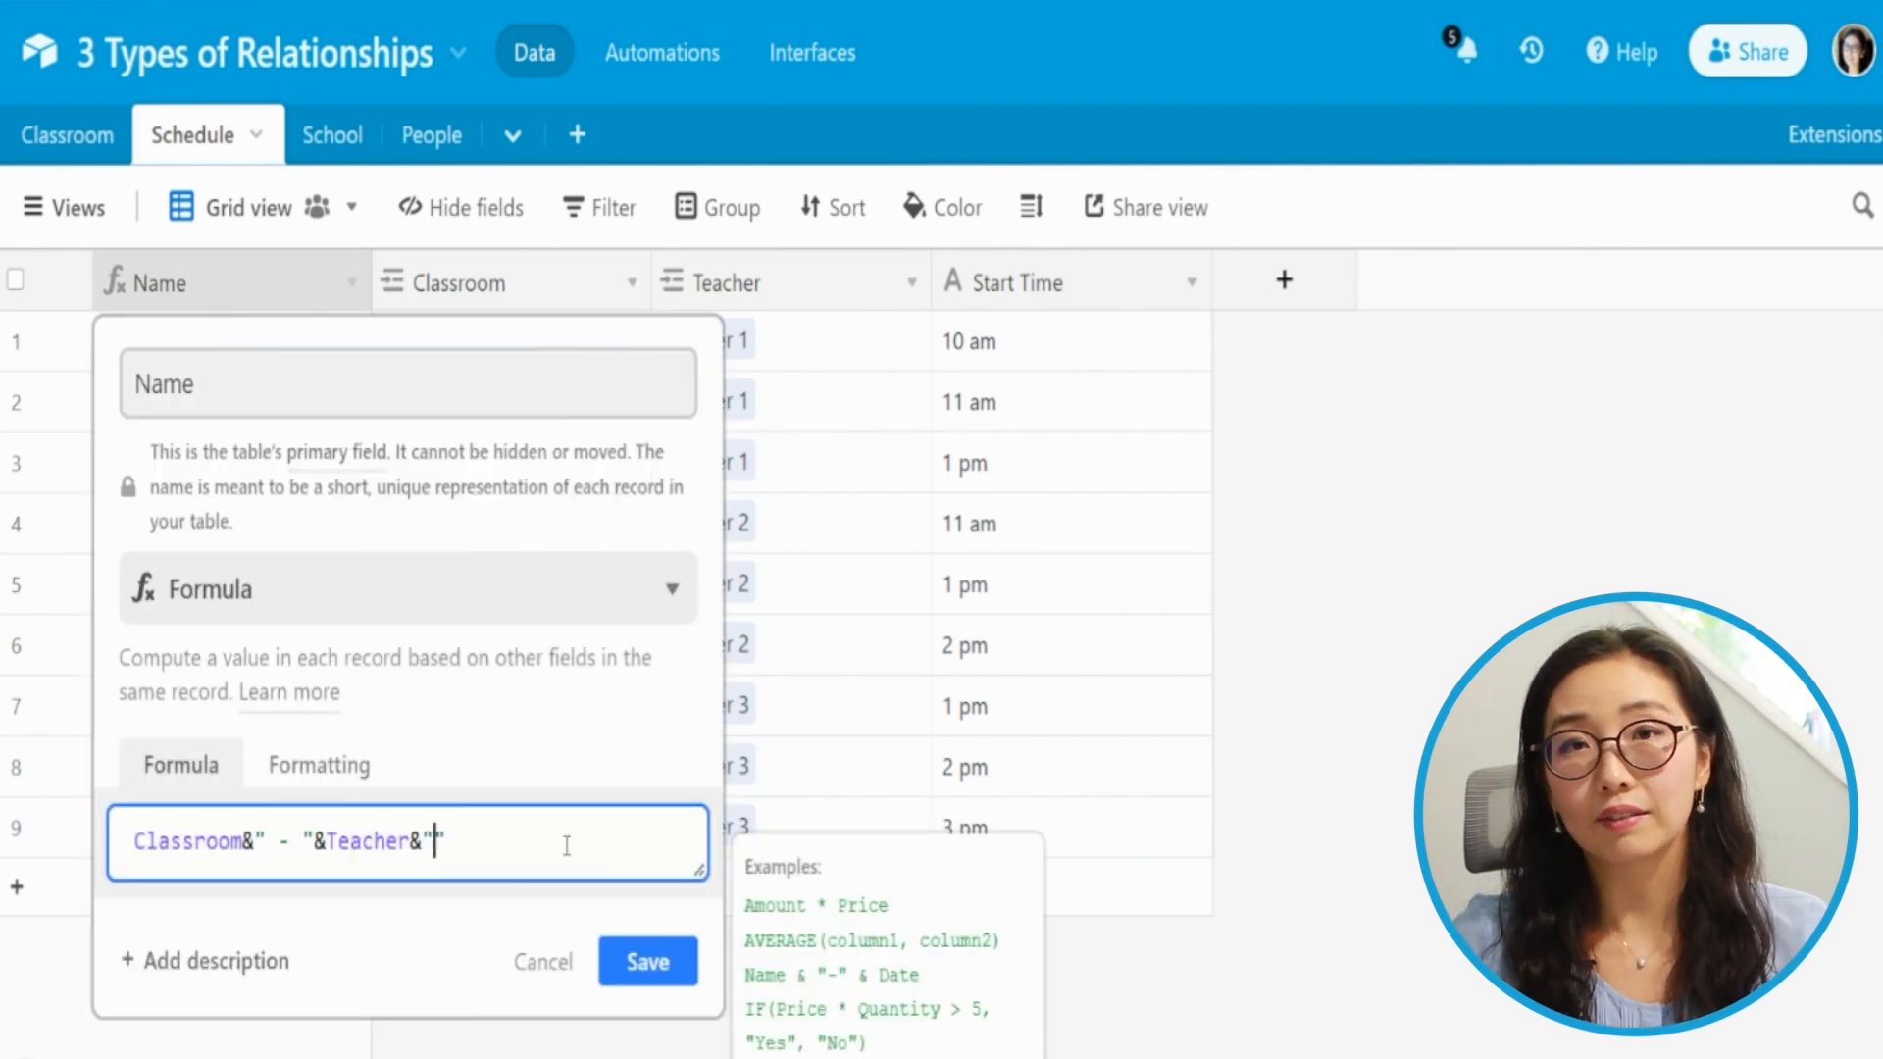
type("&")
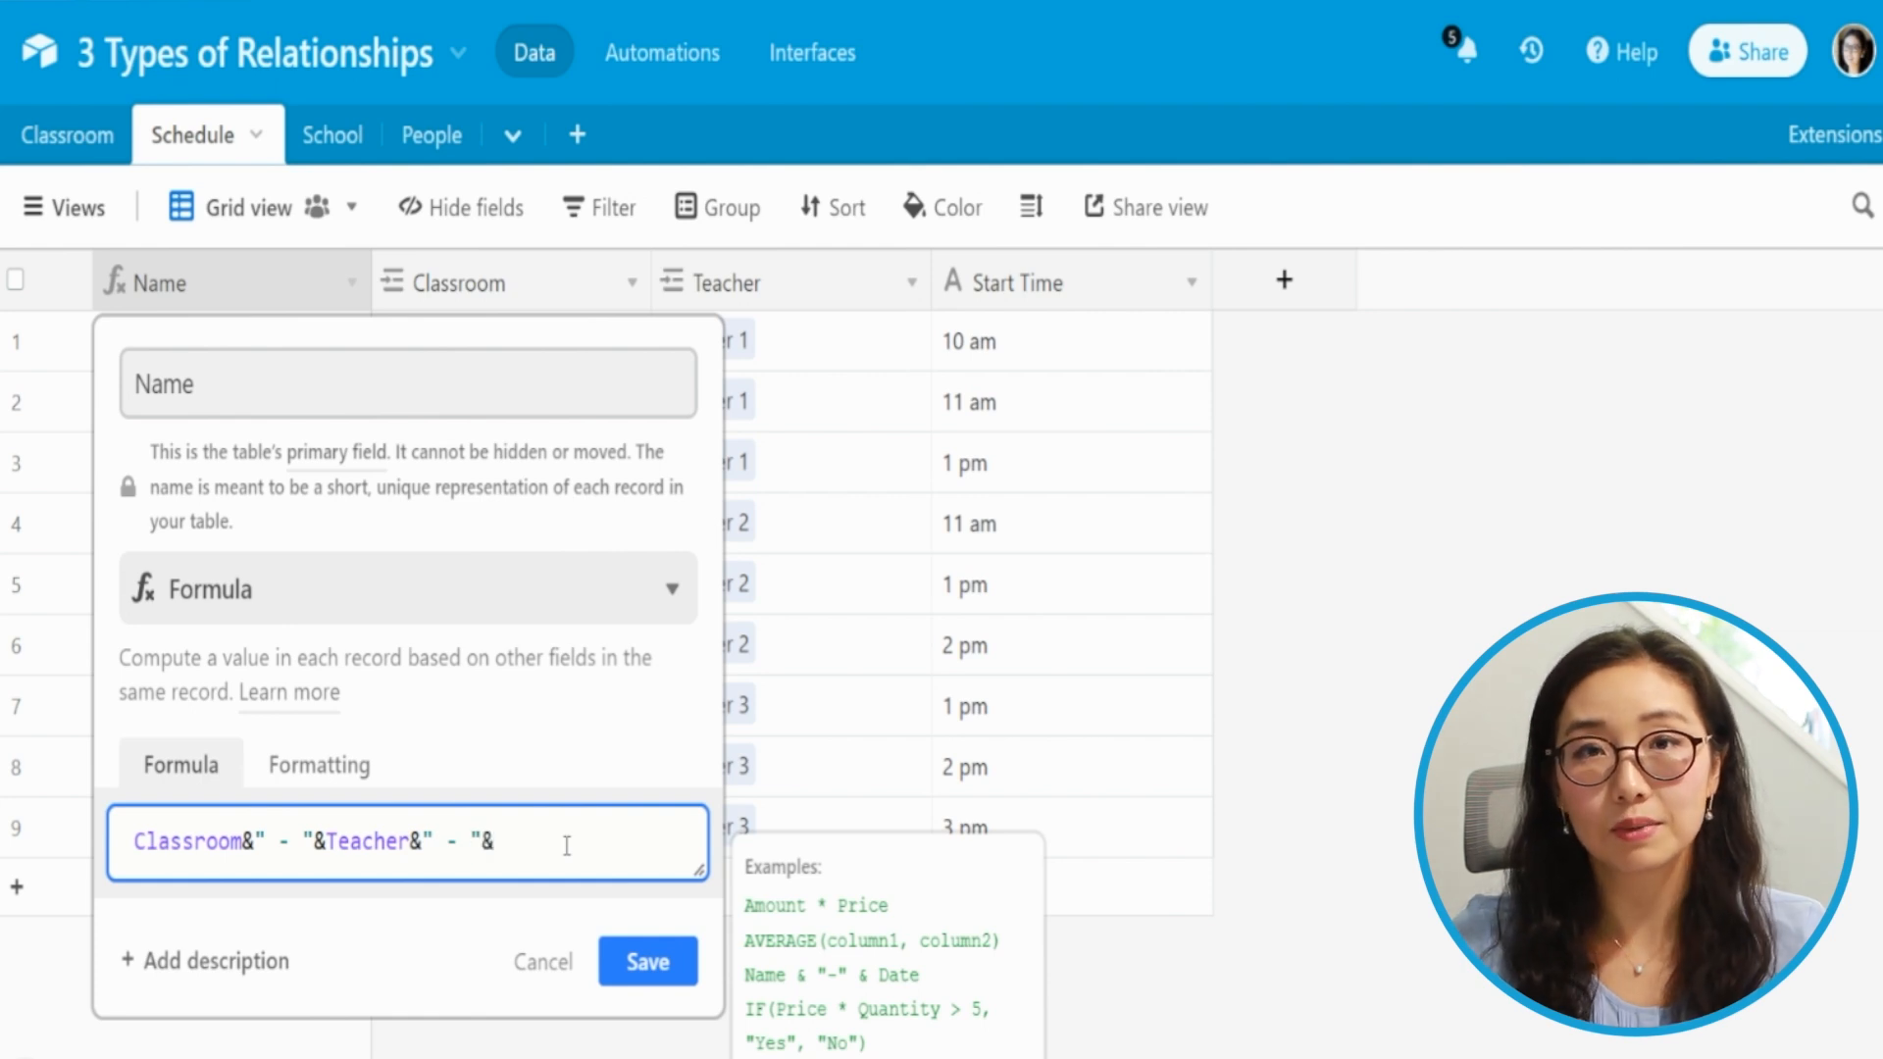
type("start")
key("Tab")
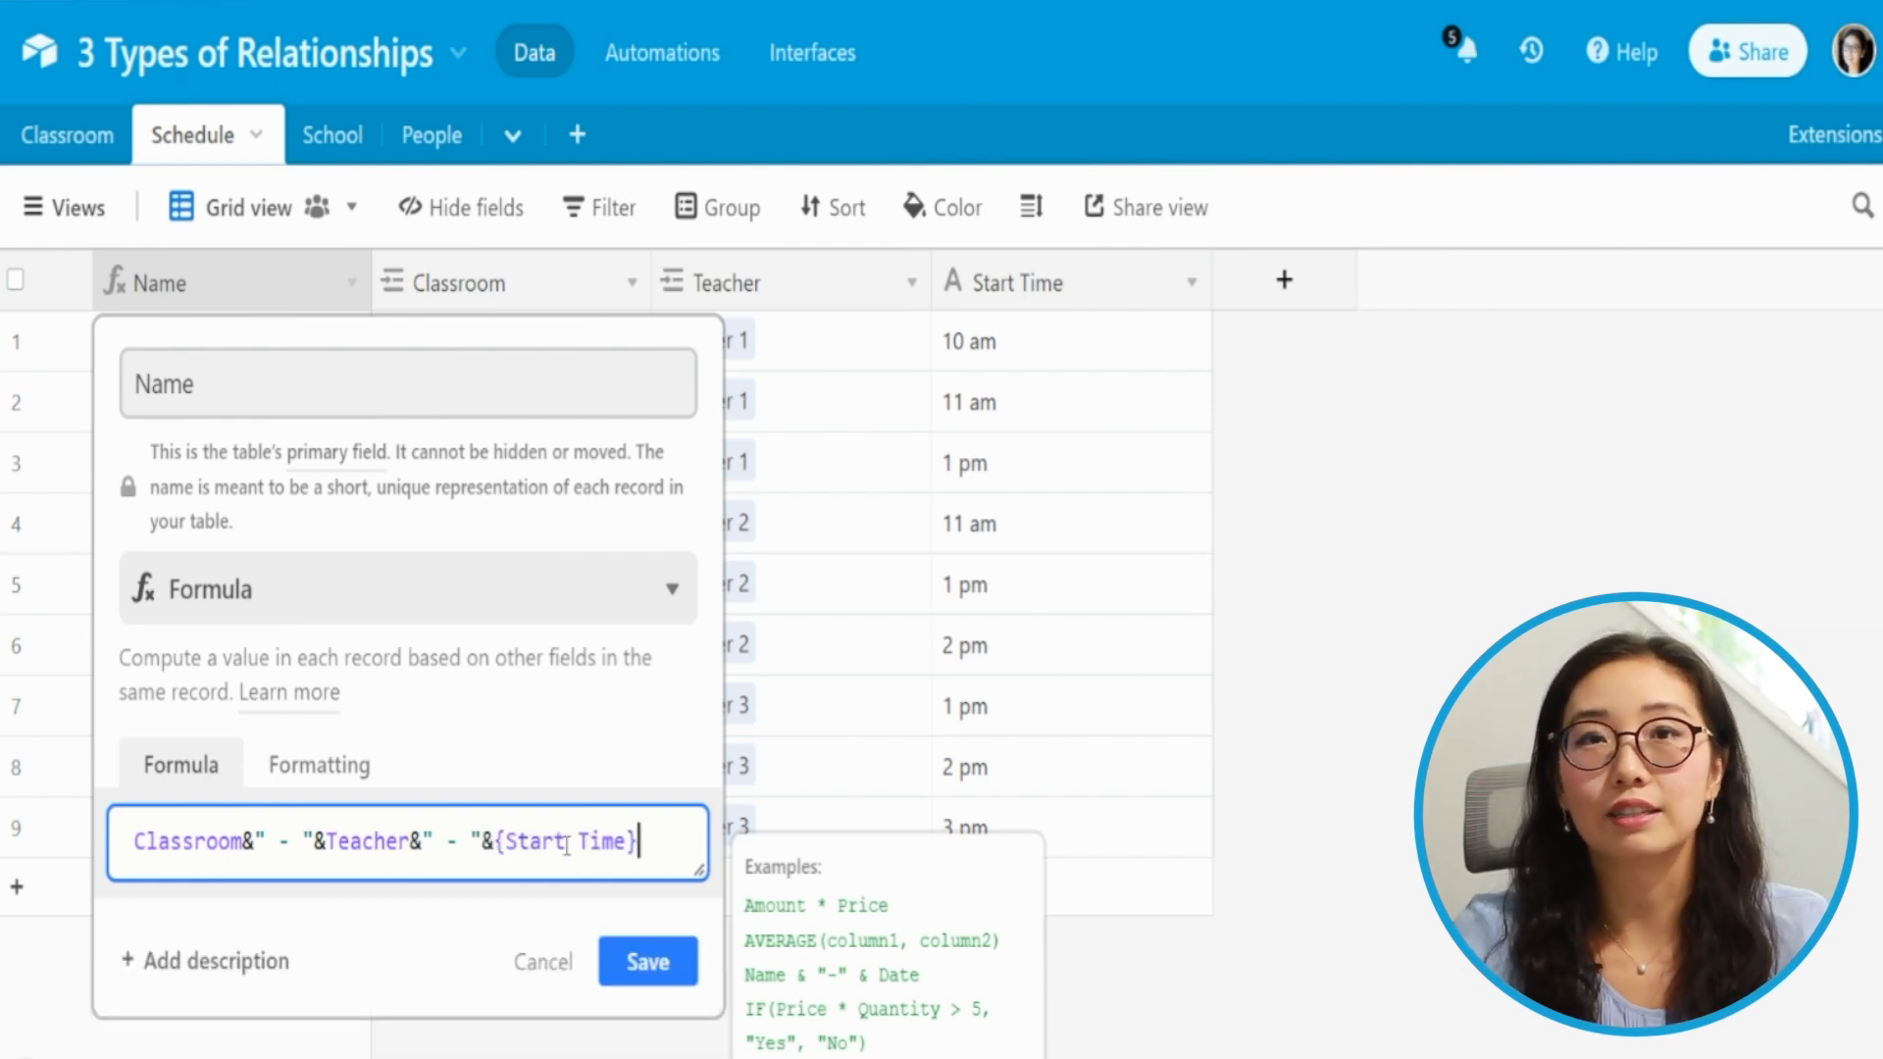
left_click(647, 961)
left_click(1180, 788)
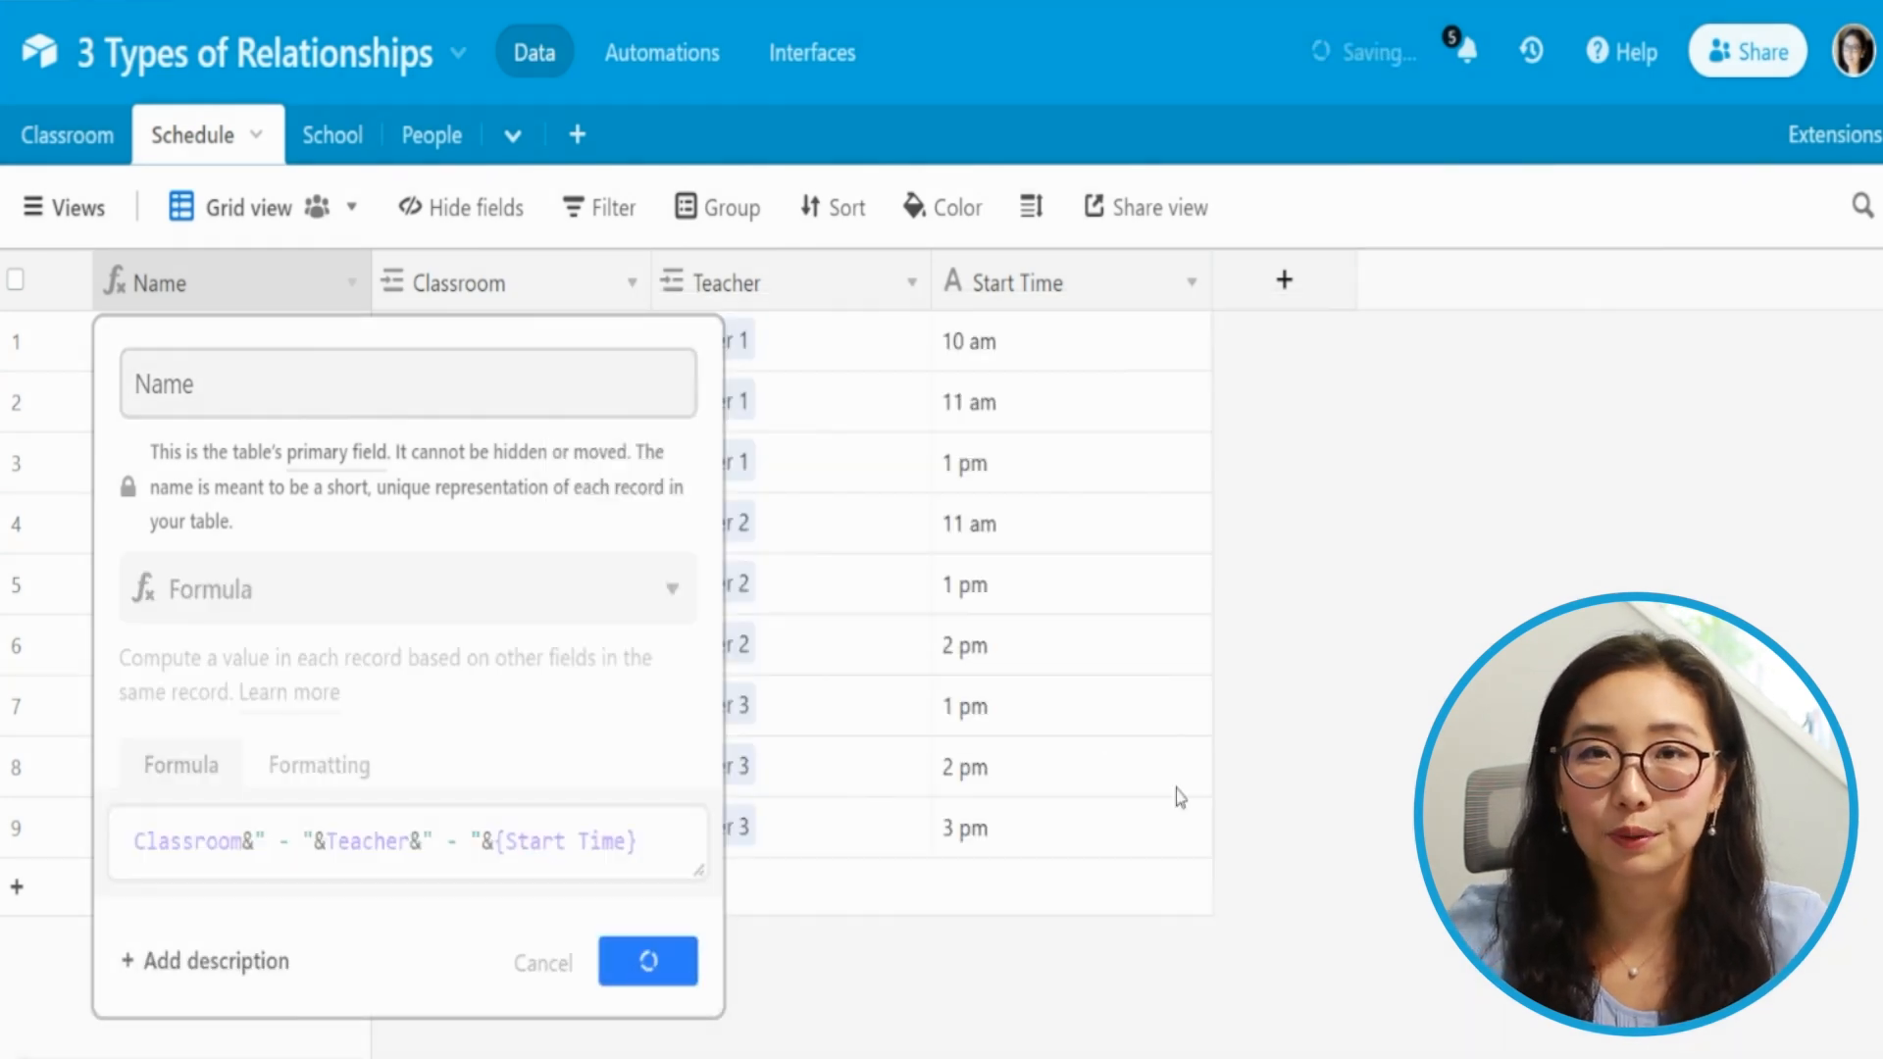
left_click_drag(370, 282, 462, 302)
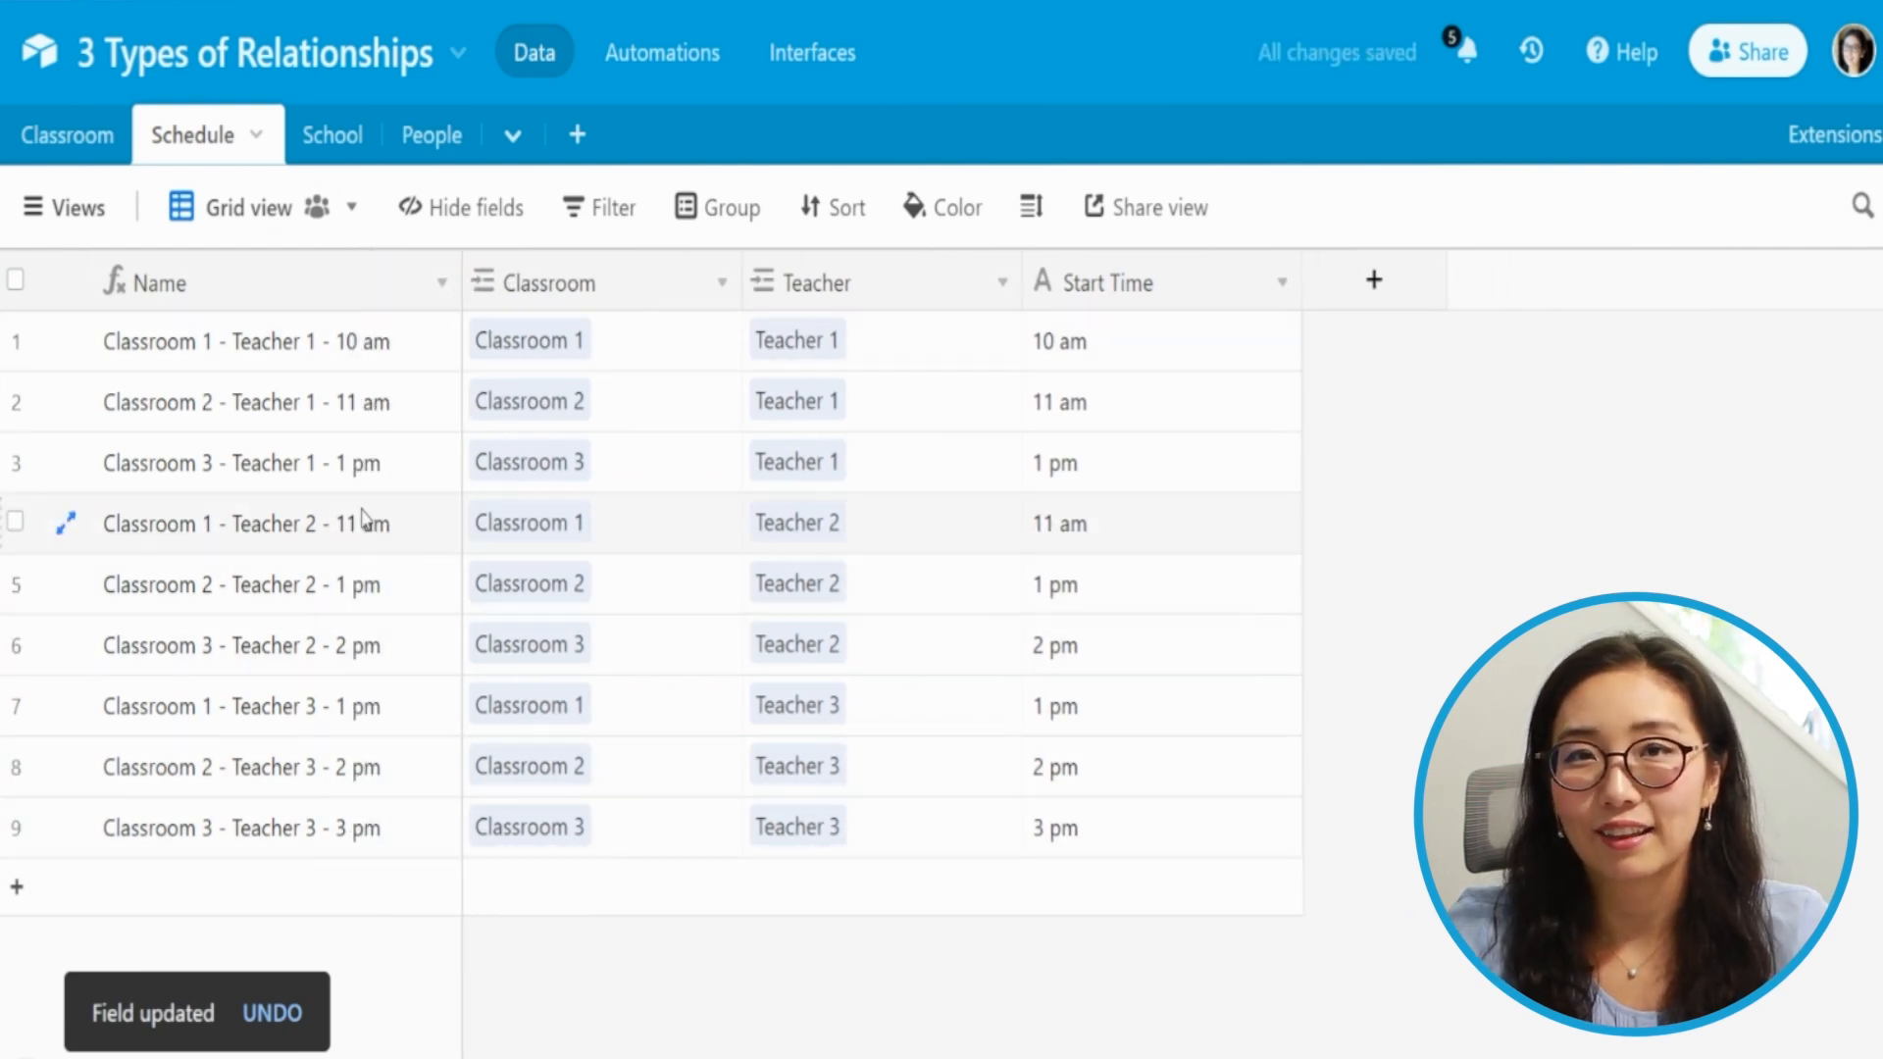